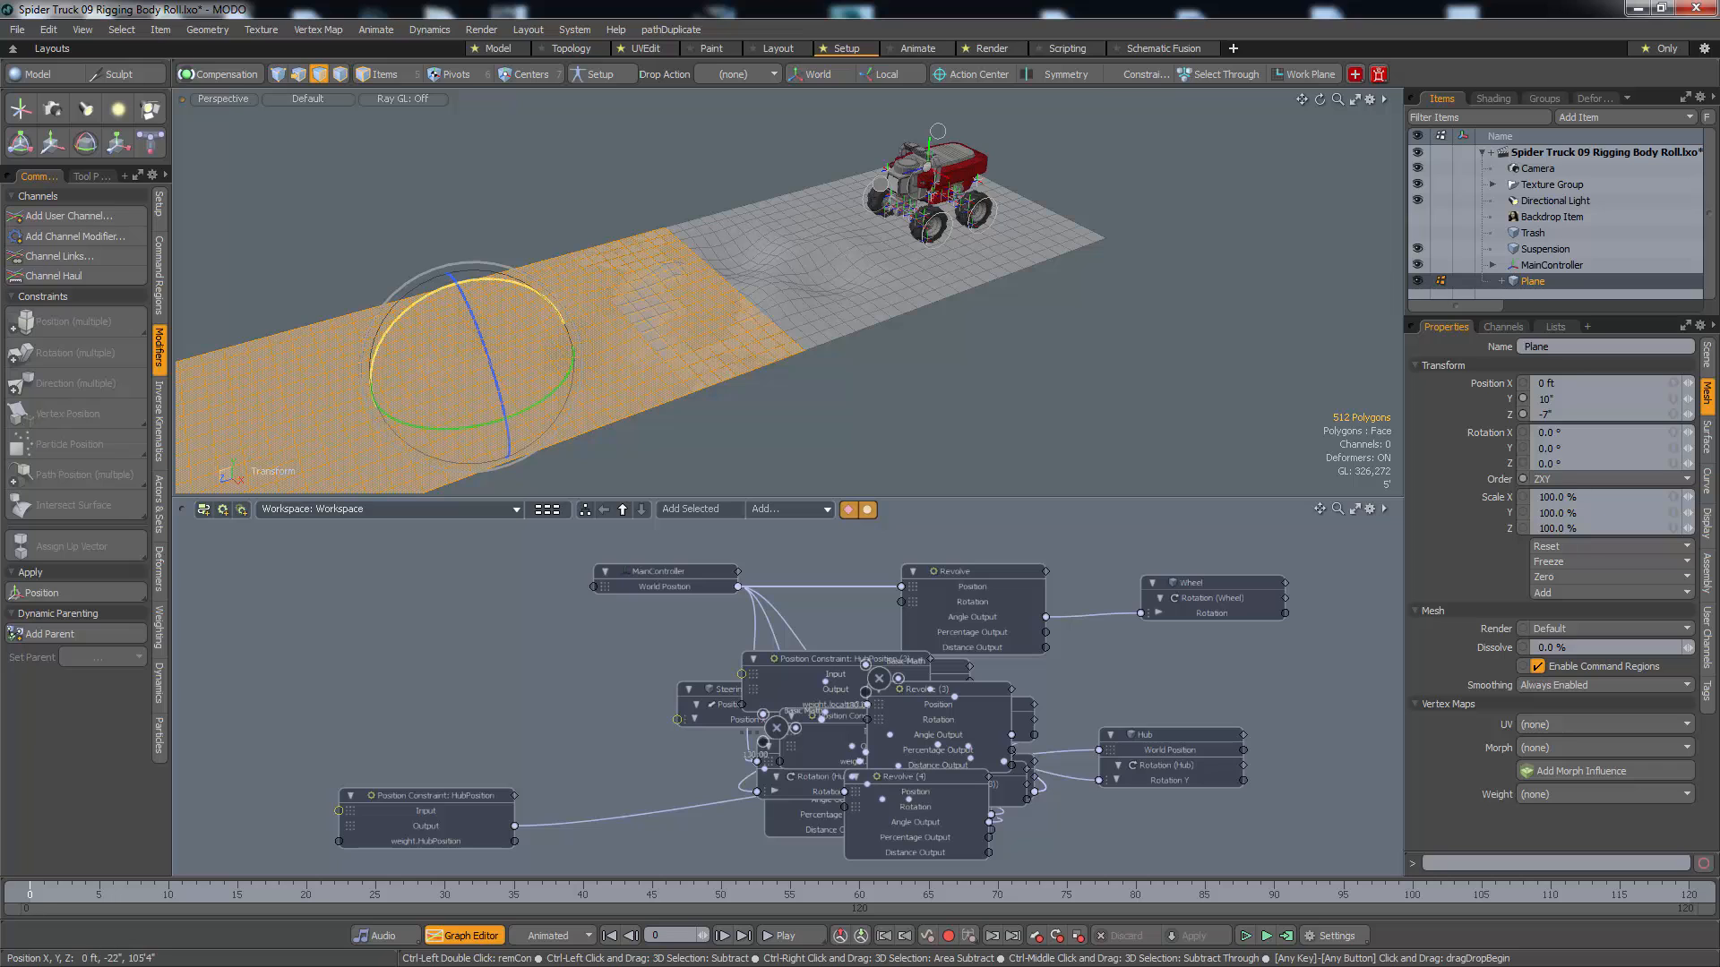
# Move the selected ground-plane polygons along the track's length so they extend the terrain away from the truck
pyautogui.press('w')
pyautogui.moveTo(441, 372); pyautogui.dragTo(293, 419)
pyautogui.moveTo(204, 373); pyautogui.dragTo(214, 369)
pyautogui.press('space')
# Select the strip of polygons running across the plane at the seam between the two terrain sections and delete it
pyautogui.click(690, 386)
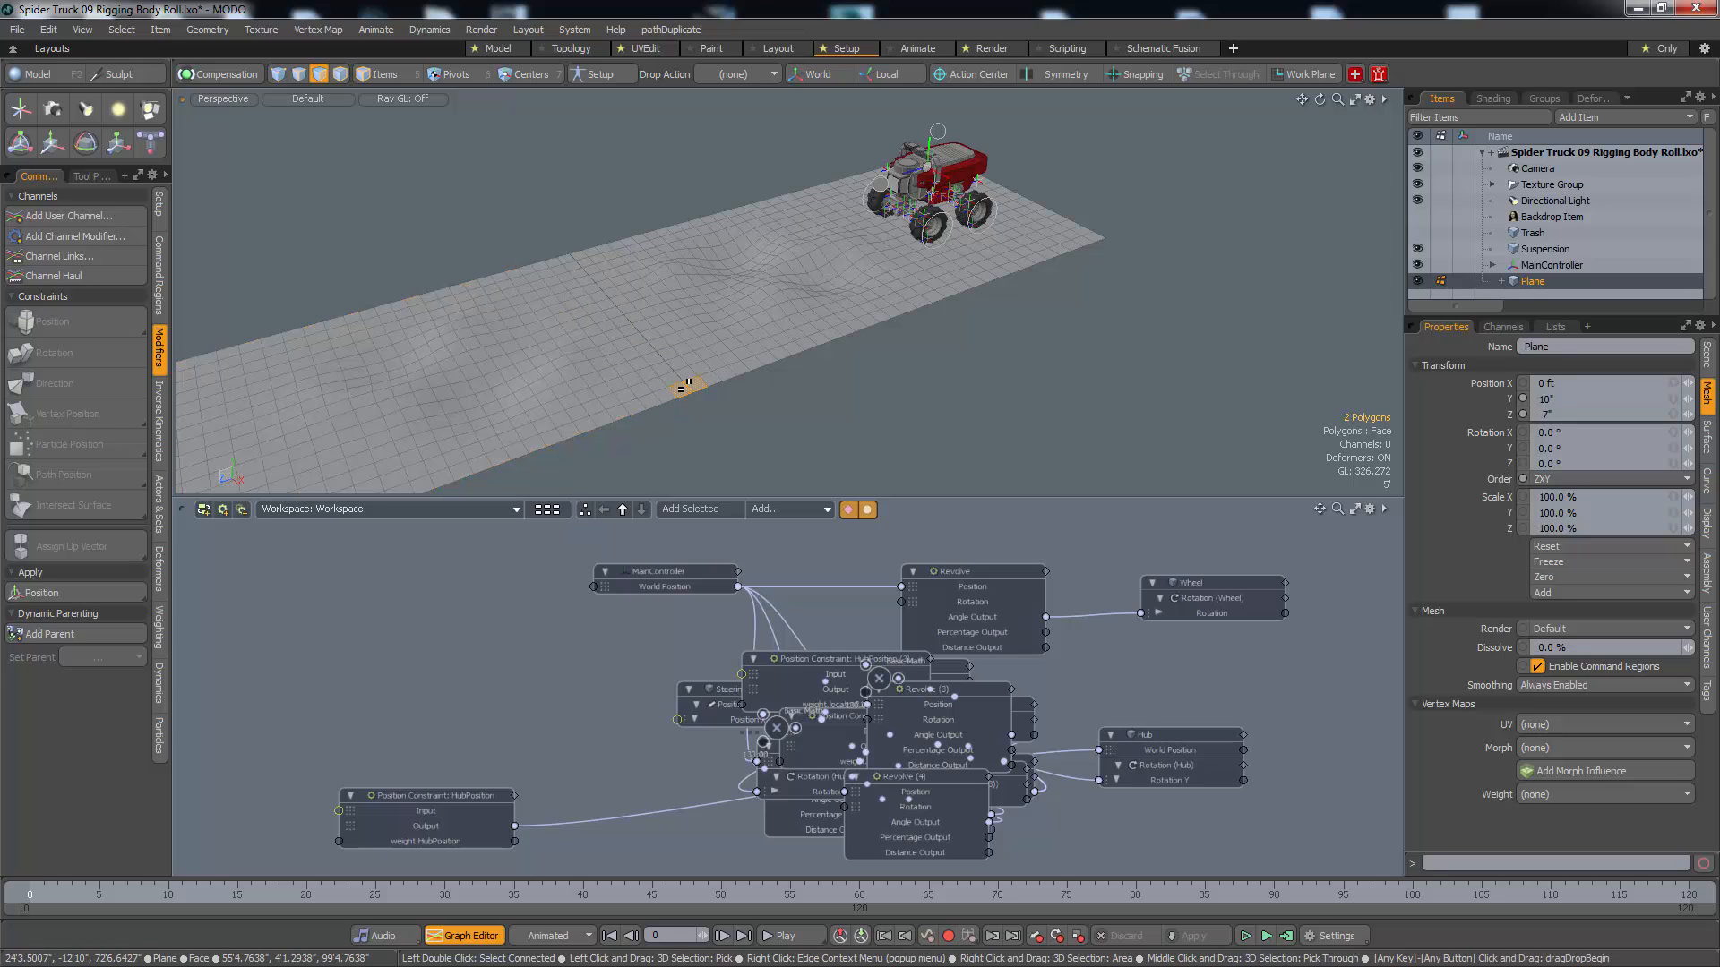
pyautogui.click(674, 380)
pyautogui.moveTo(675, 381); pyautogui.dragTo(684, 390)
pyautogui.press('l')
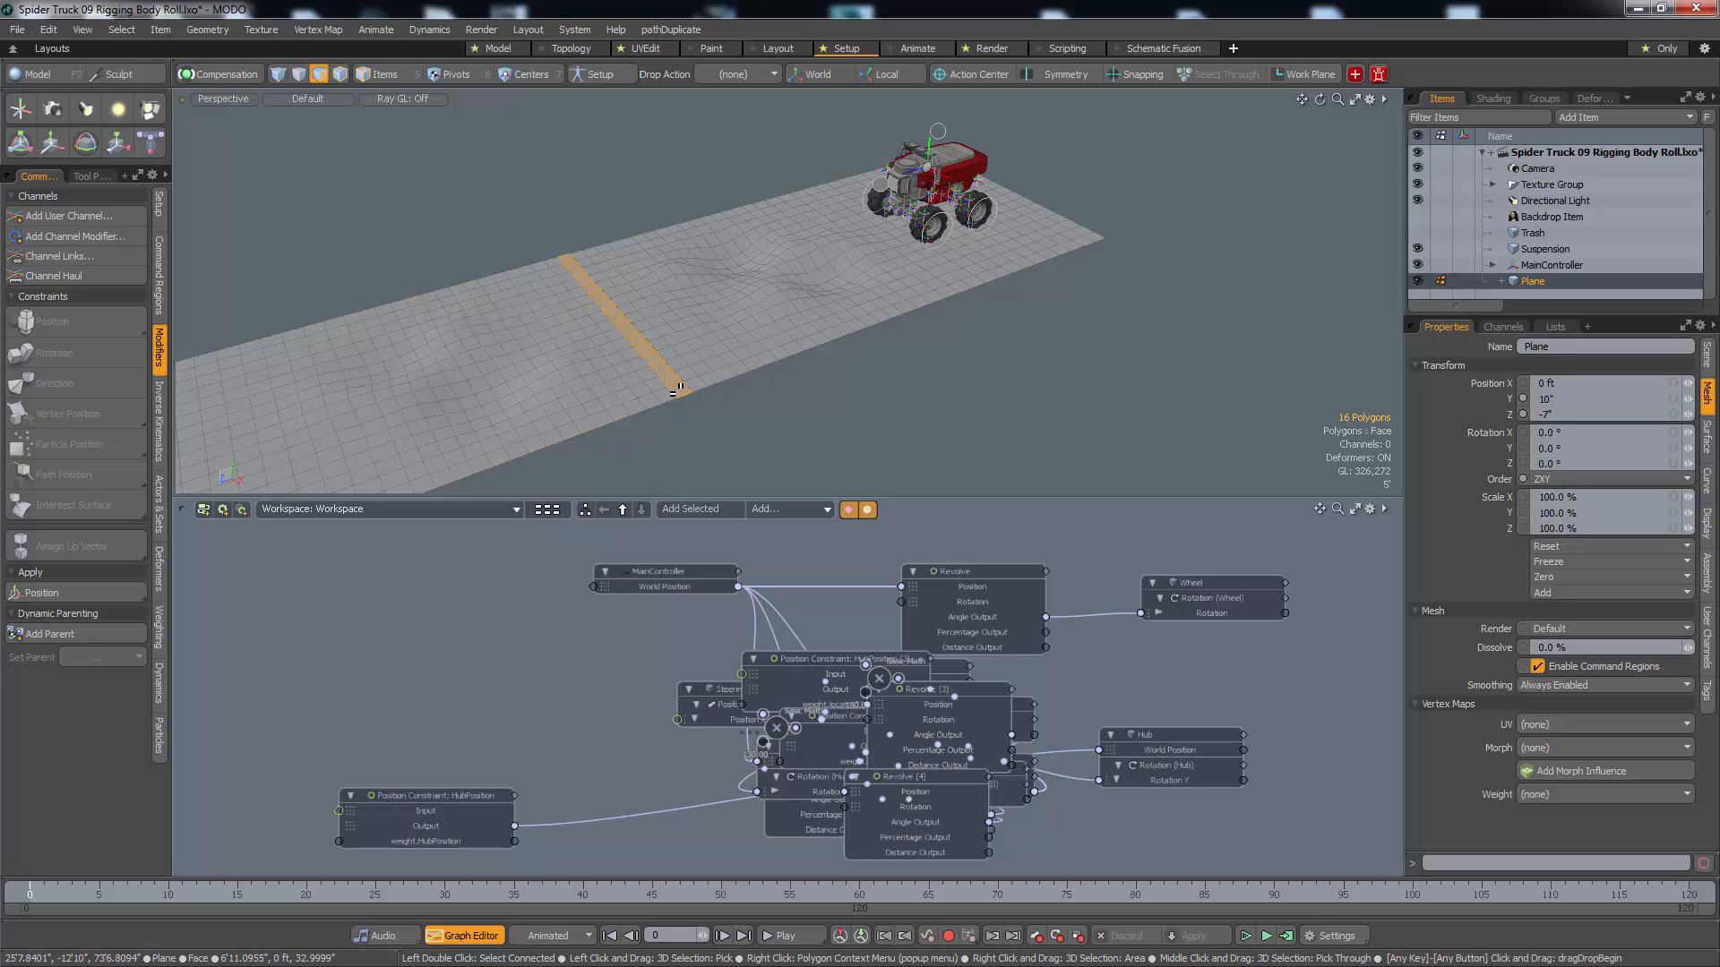
pyautogui.press('Delete')
# Select both full edge loops facing the gap in the plane and bridge them to join the two terrain sections
pyautogui.scroll(3, 685, 371)
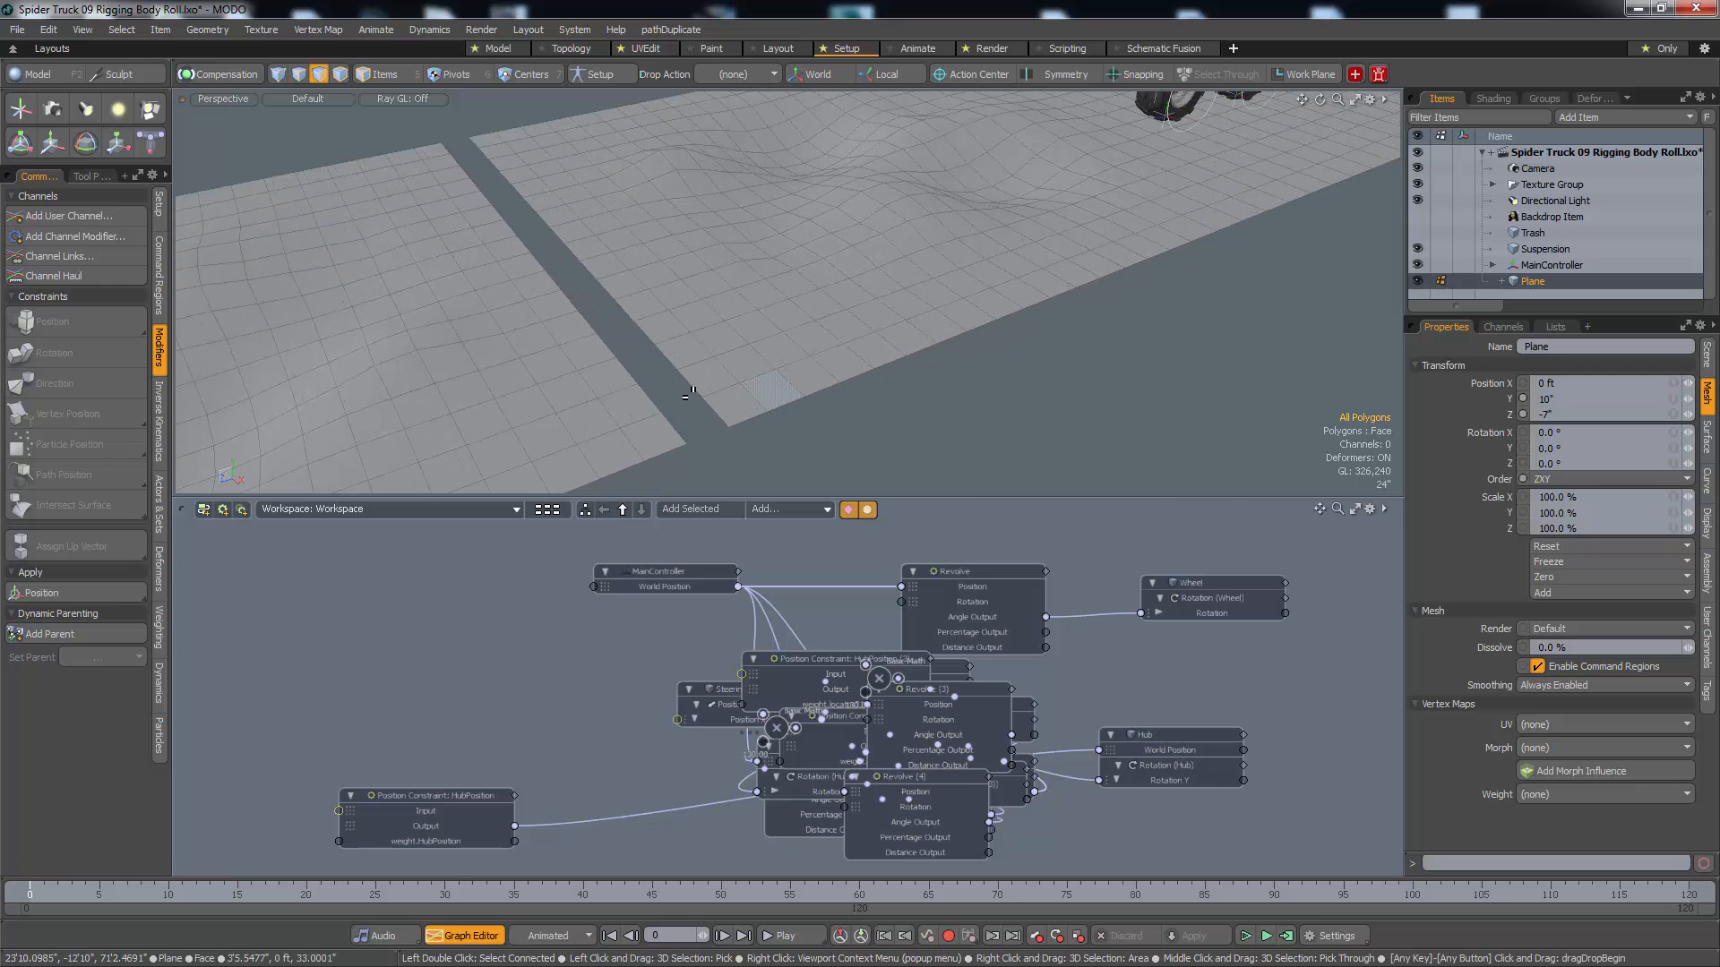
pyautogui.press('2')
pyautogui.click(690, 387)
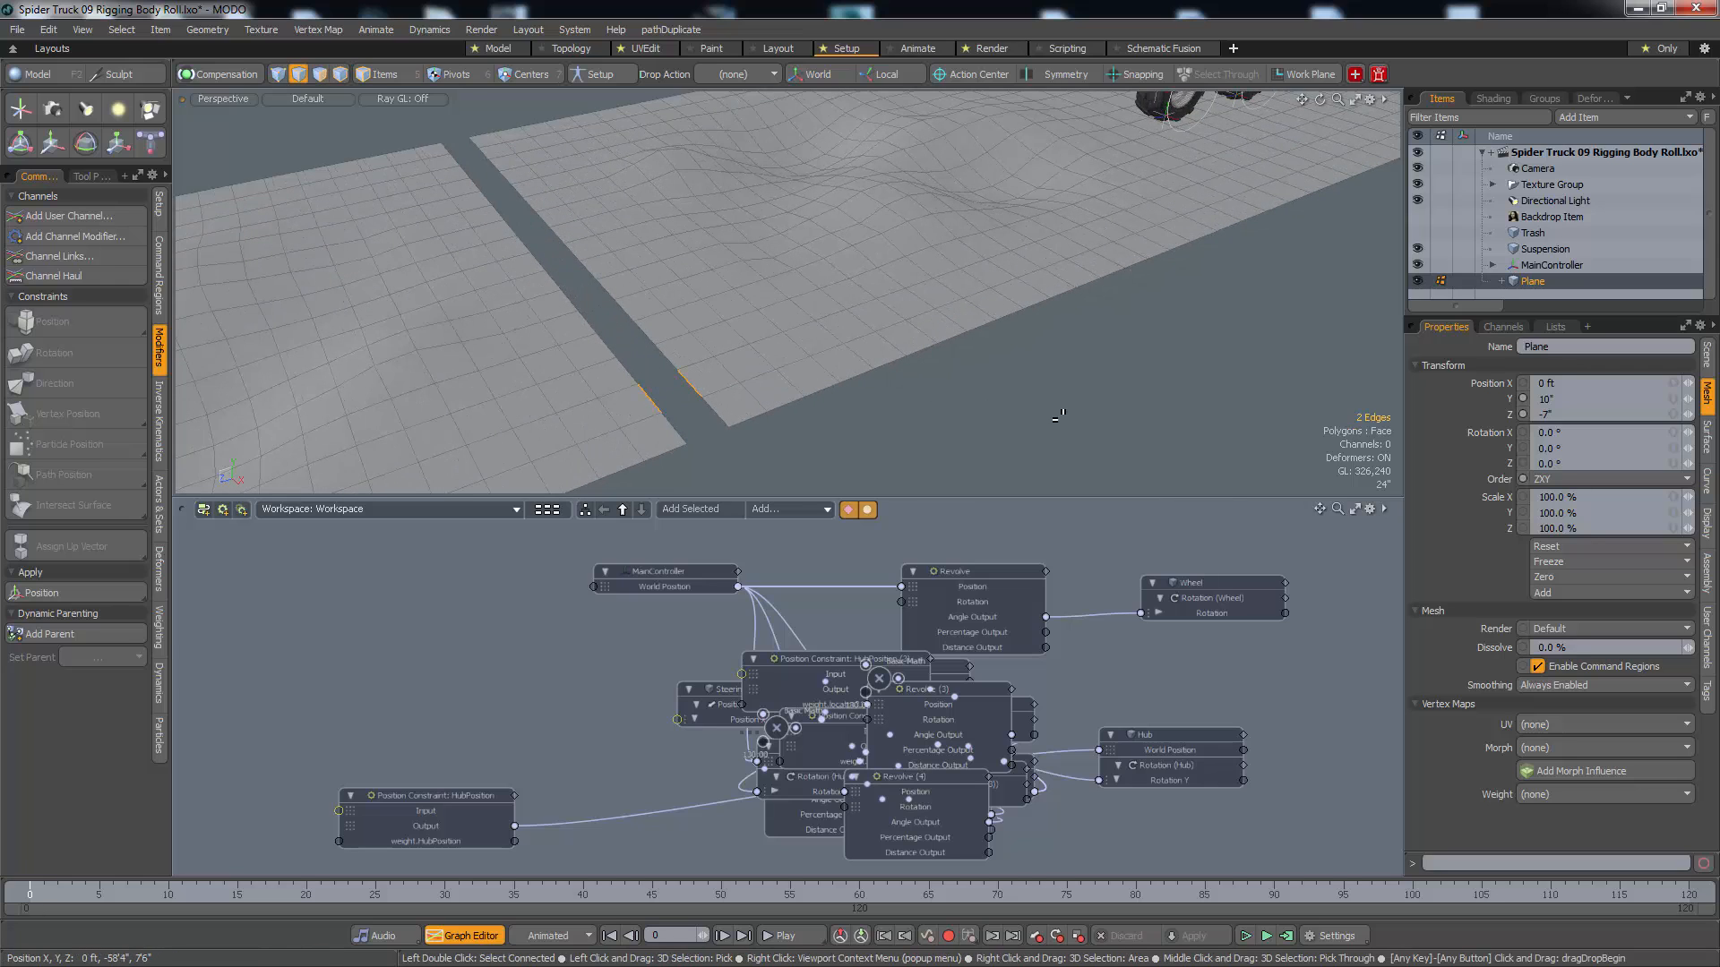
pyautogui.press('l')
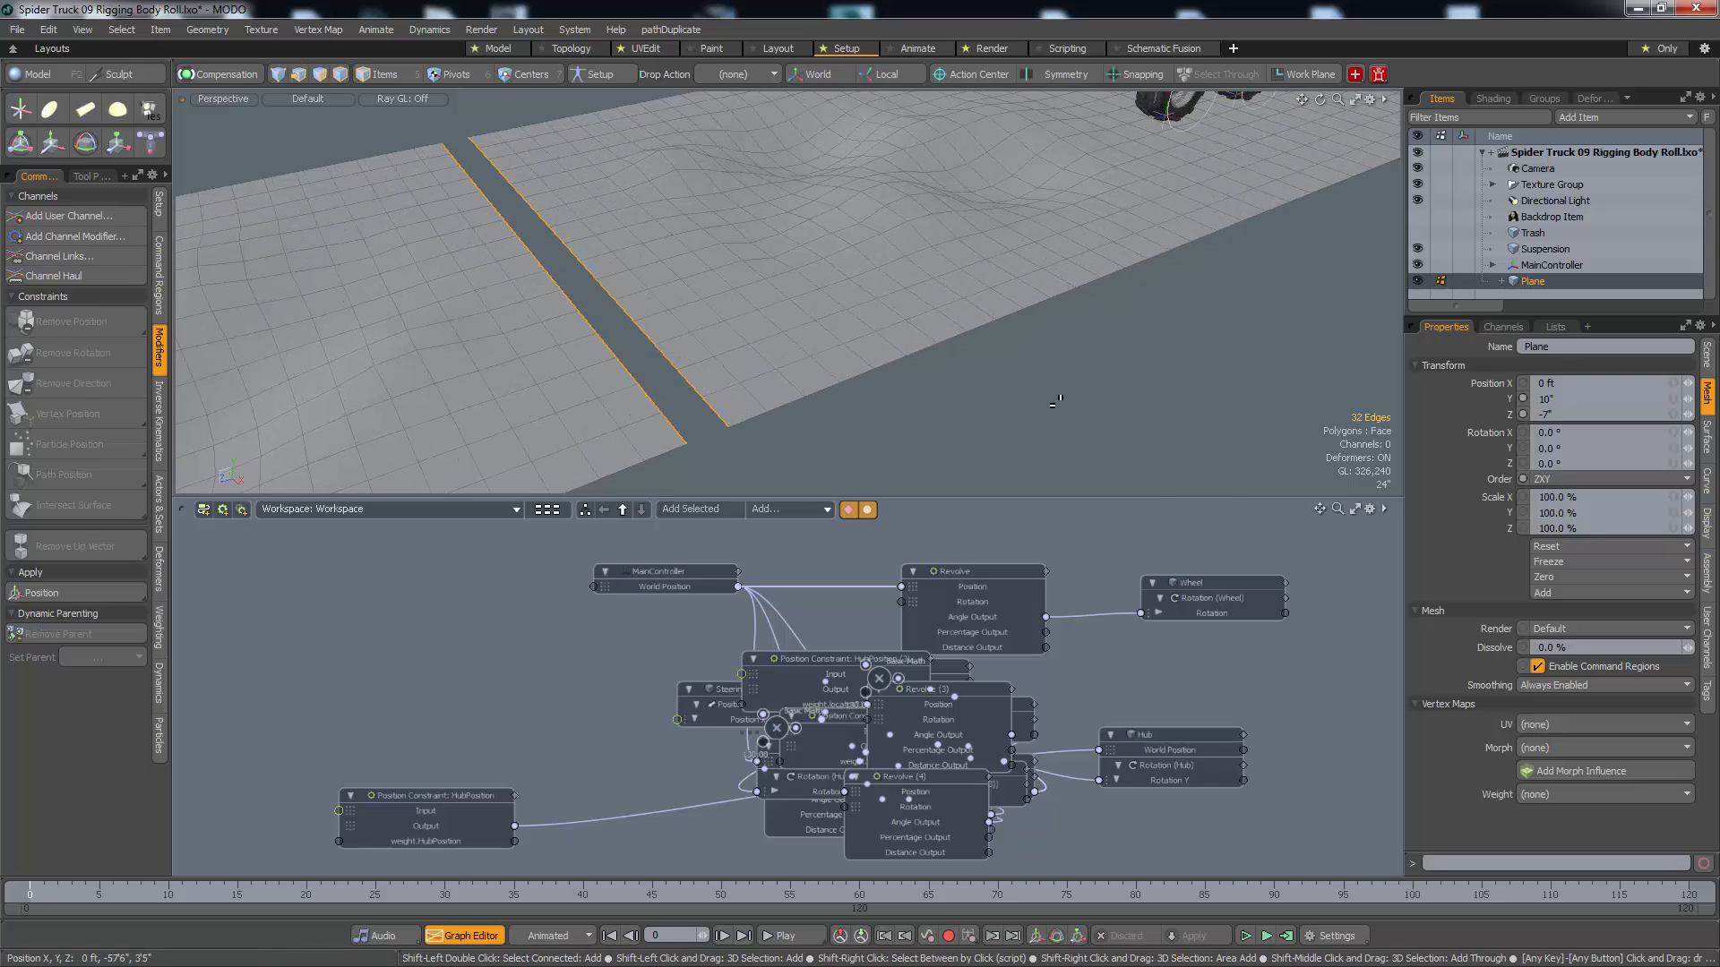
pyautogui.hotkey('shift', 'p')
pyautogui.scroll(-5, 756, 338)
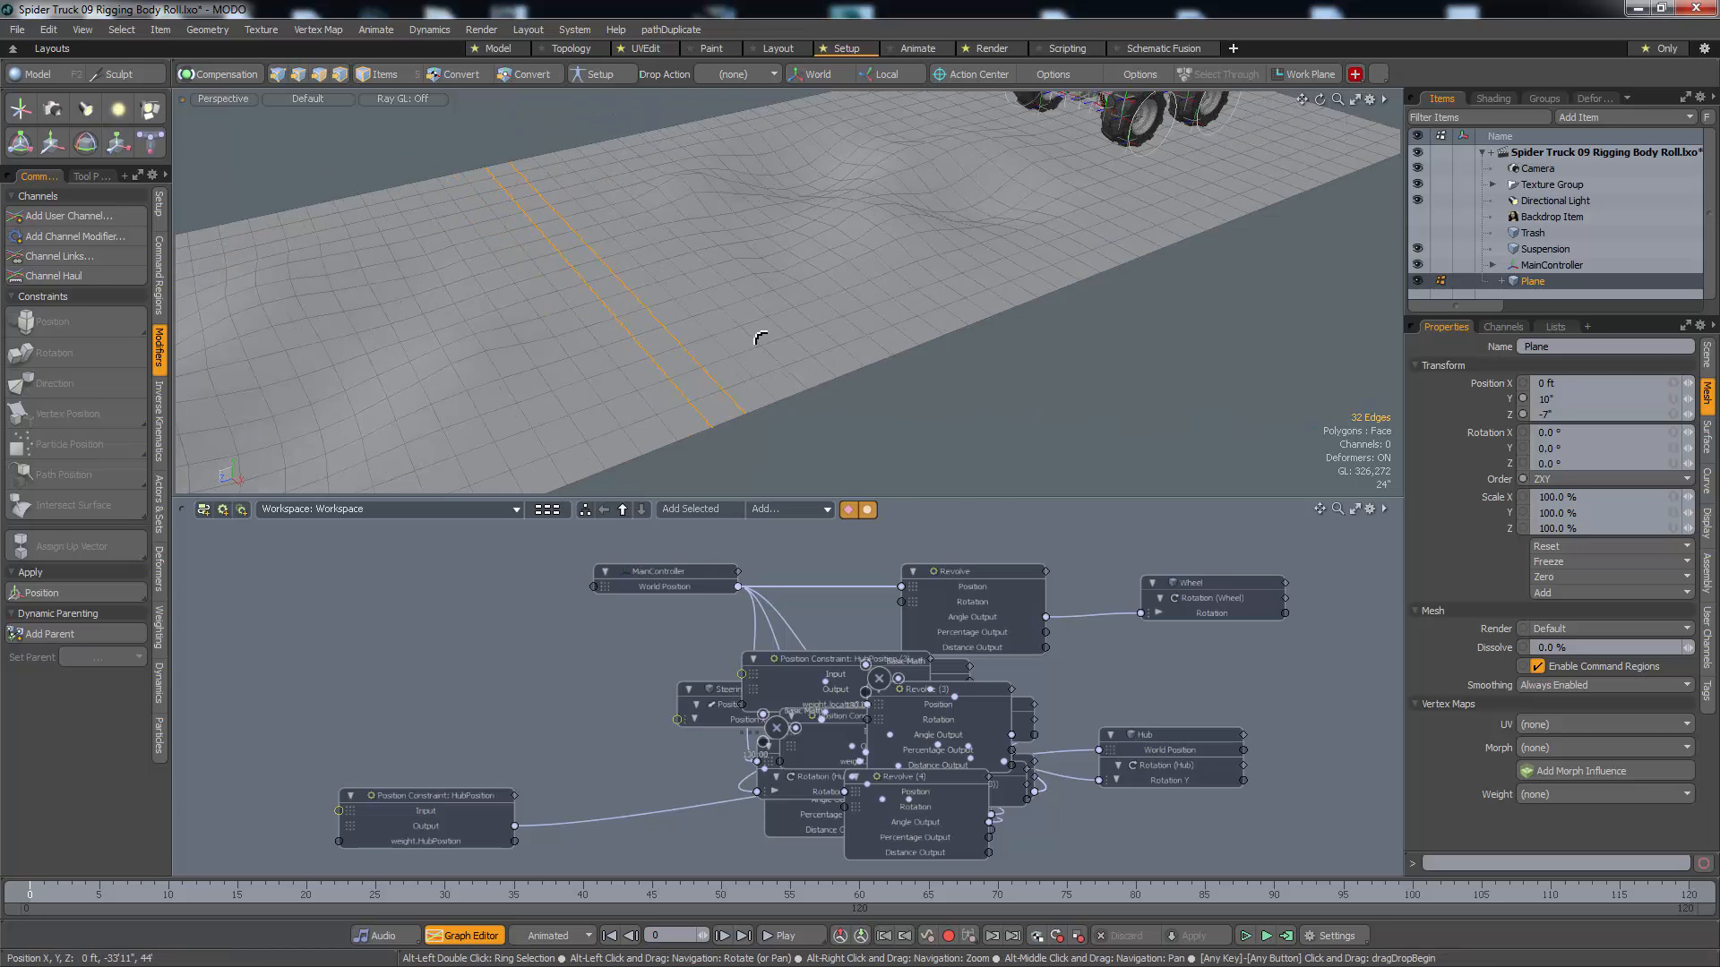
# Sculpt the joined plane with the smooth-brush sculpt Move tool, shaping bumps and dips around the seam
pyautogui.press('1')
pyautogui.keyDown('alt'); pyautogui.keyDown('shift'); pyautogui.moveTo(603, 386); pyautogui.dragTo(929, 319); pyautogui.keyUp('shift'); pyautogui.keyUp('alt')
pyautogui.hotkey('shift', 'm')
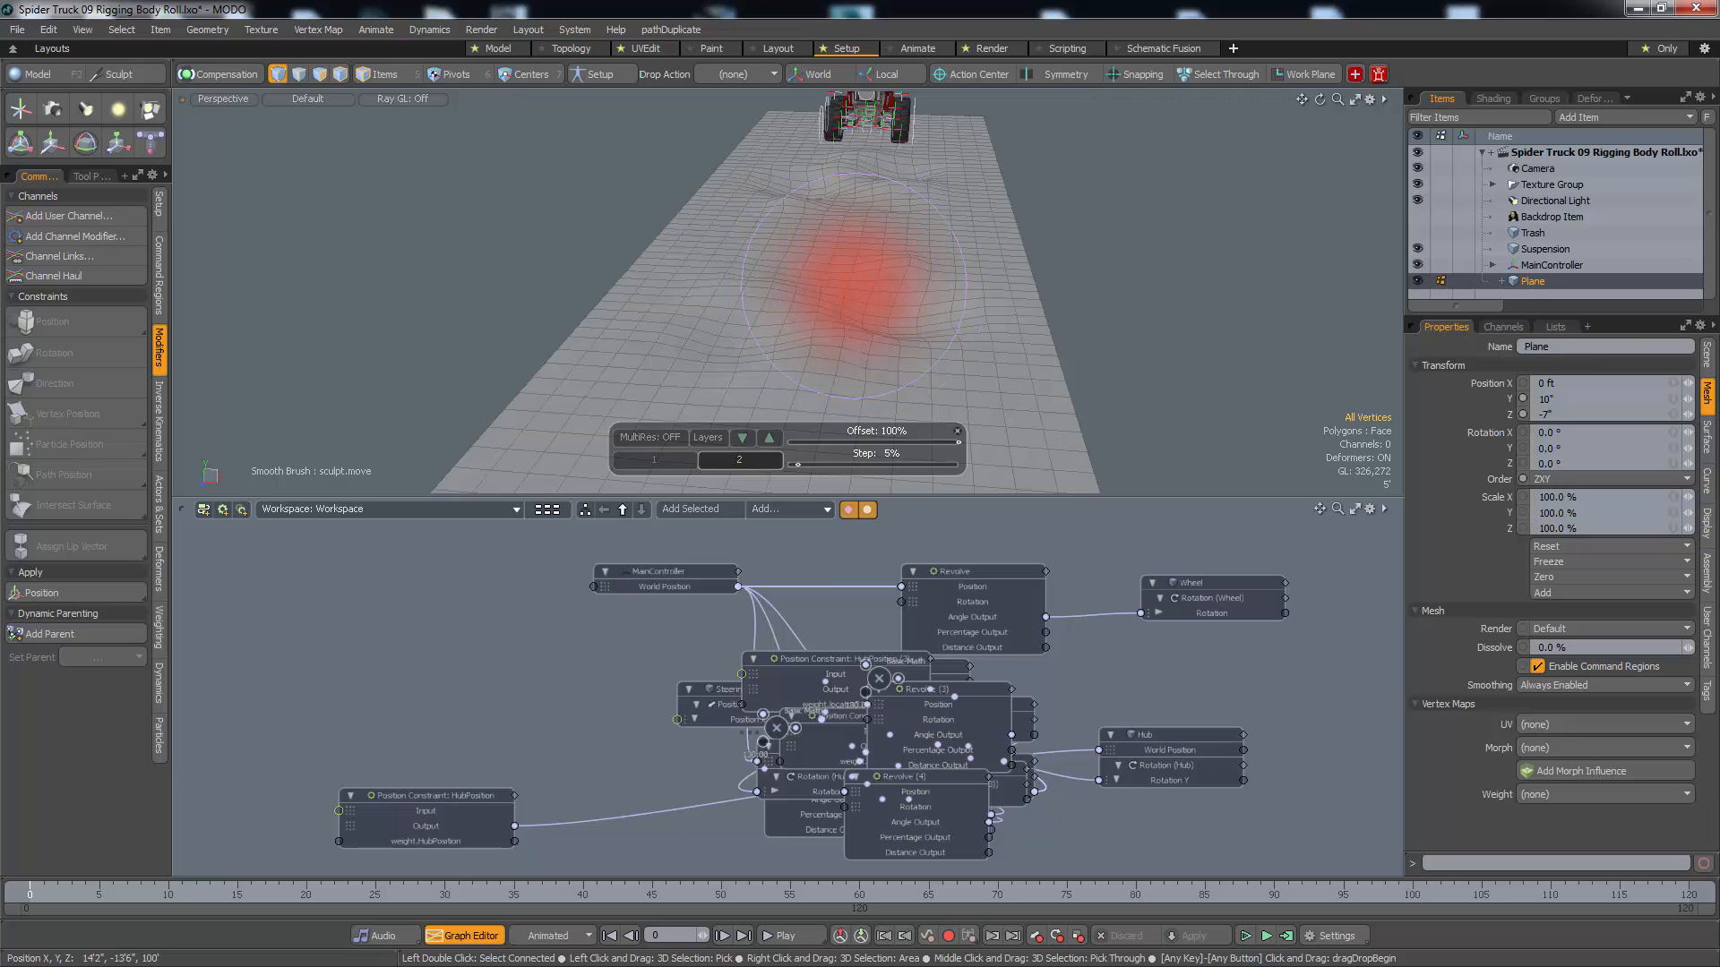
pyautogui.moveTo(854, 286); pyautogui.dragTo(843, 272)
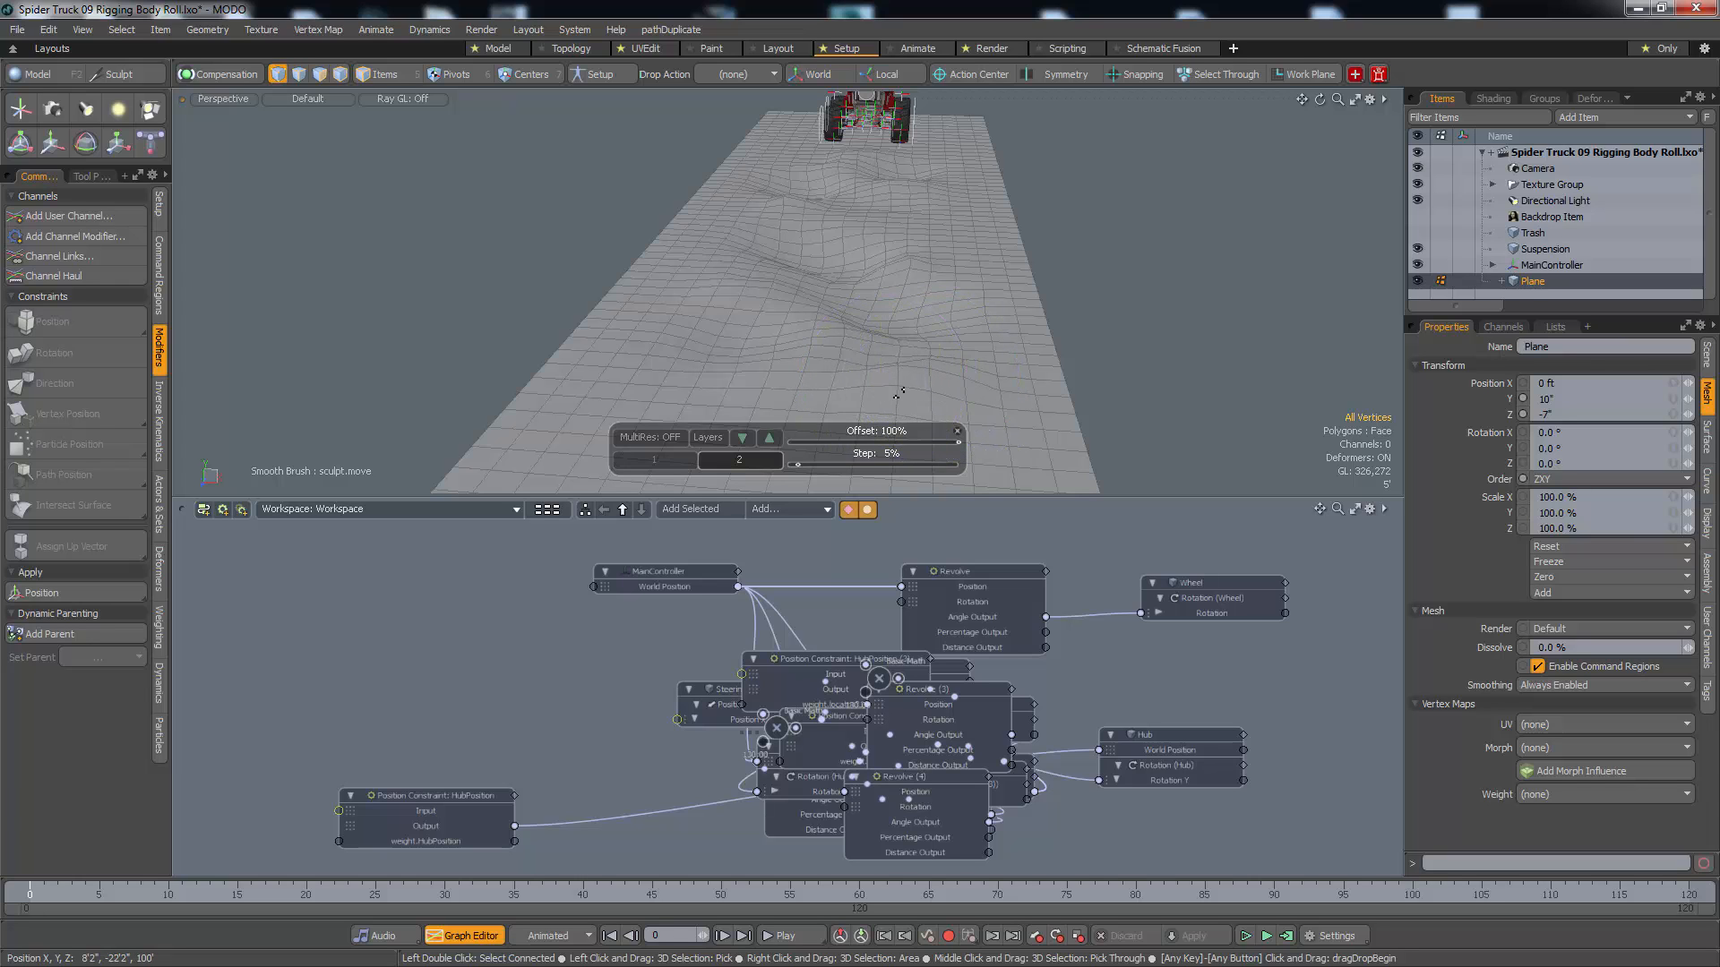
pyautogui.moveTo(900, 392)
pyautogui.mouseDown()
pyautogui.moveTo(873, 356)
pyautogui.moveTo(670, 334)
pyautogui.moveTo(739, 321)
pyautogui.mouseUp()
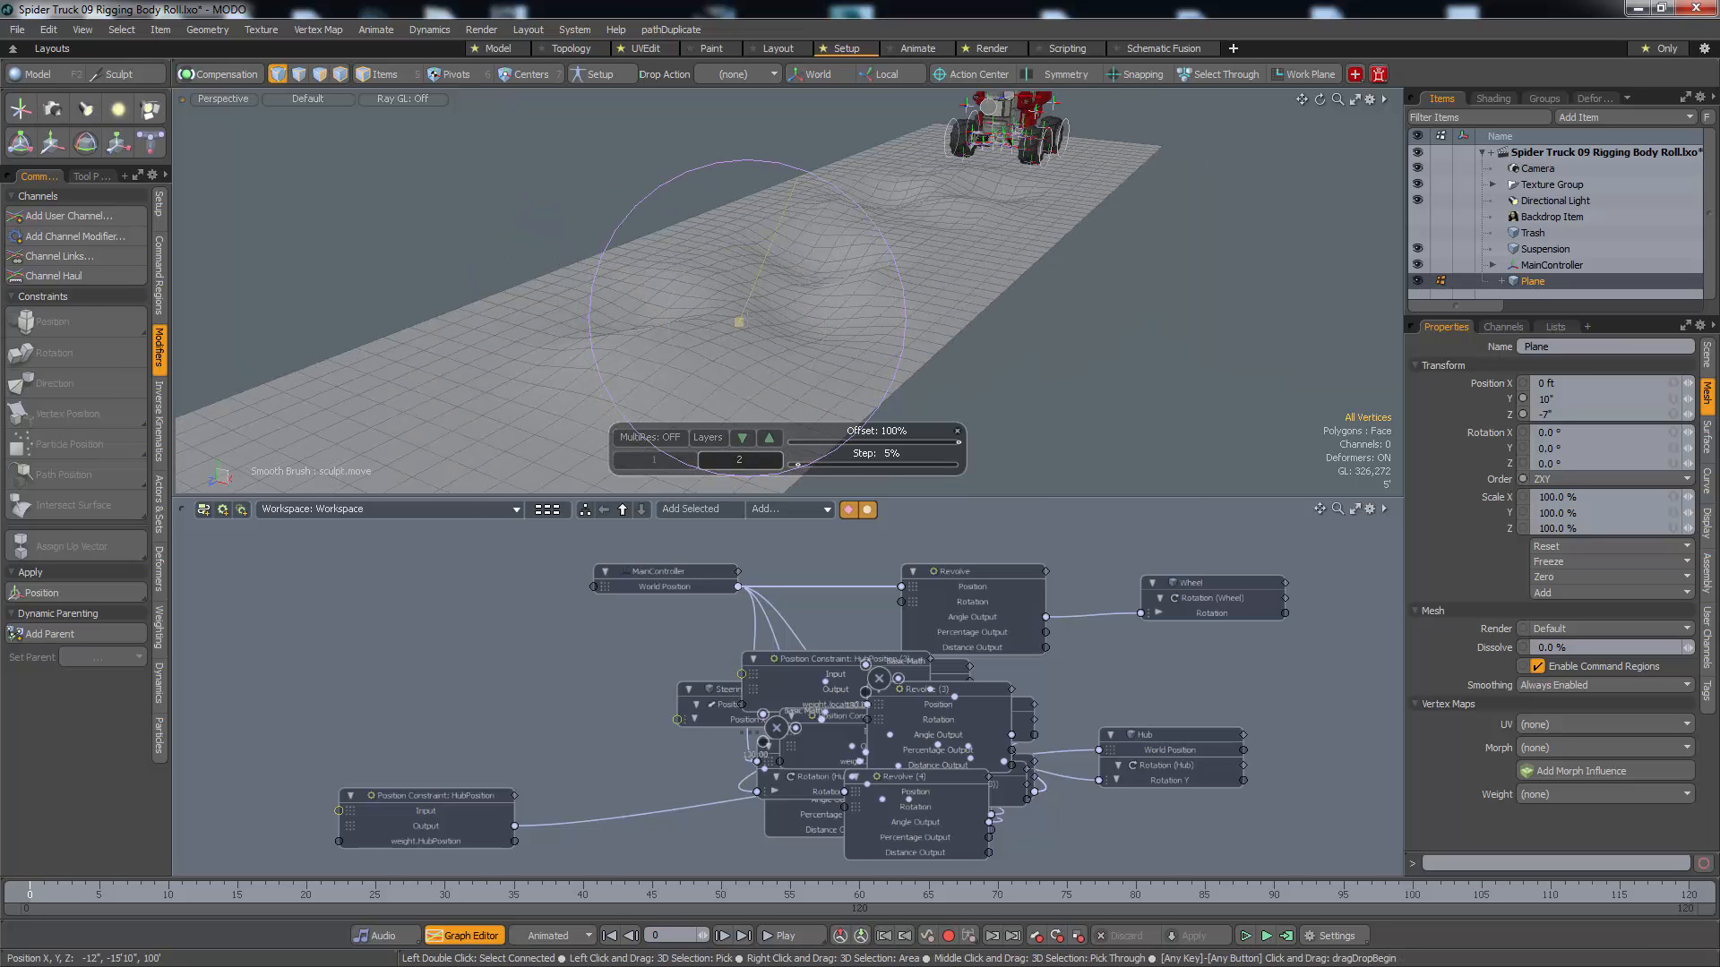
pyautogui.moveTo(582, 375); pyautogui.dragTo(537, 376, button='right')
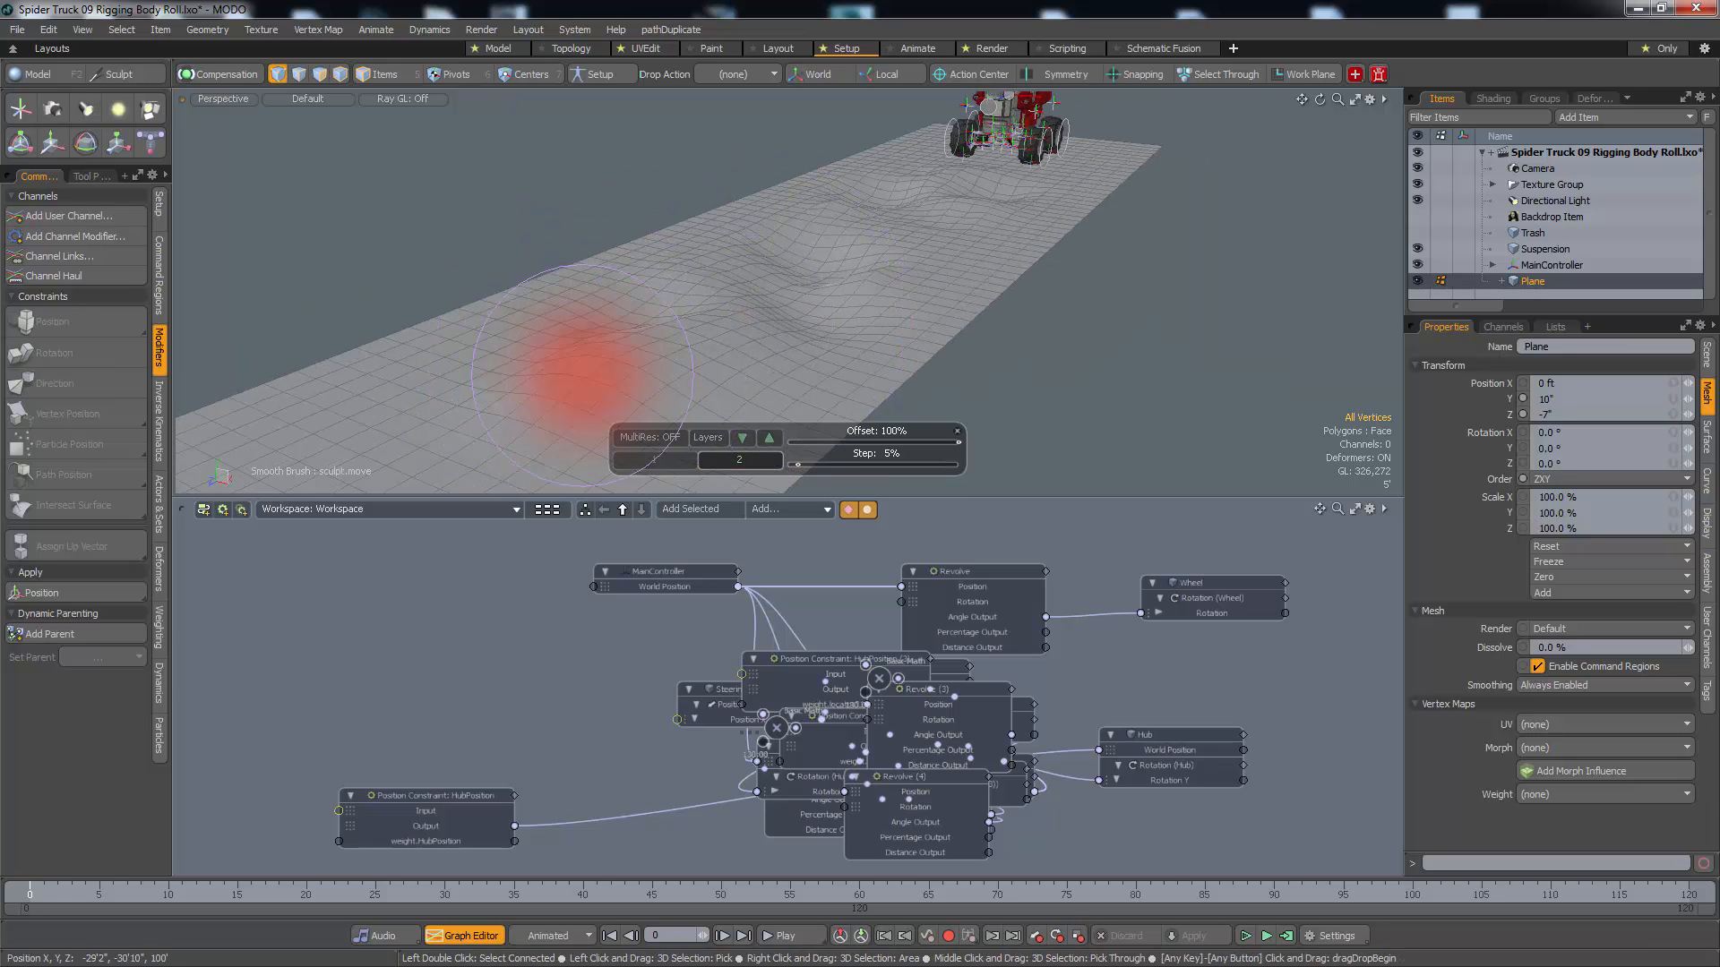
pyautogui.moveTo(693, 372); pyautogui.dragTo(621, 367, button='right')
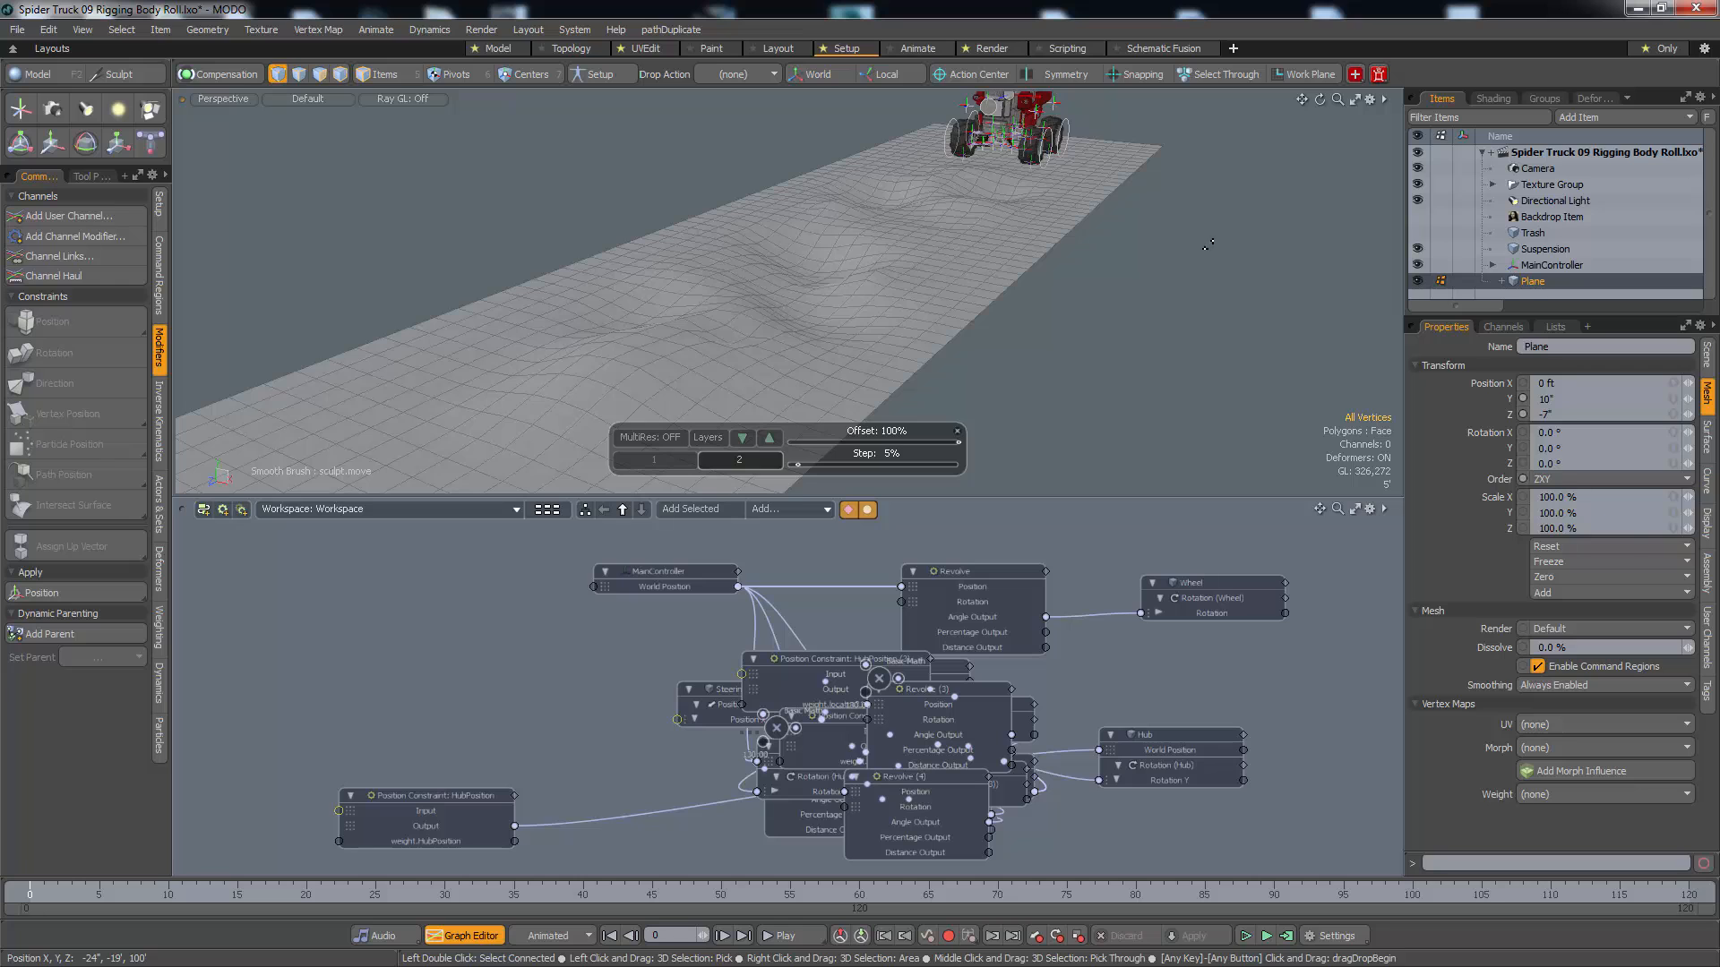
# Add a new mesh item named "Drive Curve" and place it above Trash in the item list
pyautogui.press('5')
pyautogui.click(1213, 274)
pyautogui.keyDown('alt'); pyautogui.keyDown('shift'); pyautogui.moveTo(1213, 274); pyautogui.dragTo(1083, 335); pyautogui.keyUp('shift'); pyautogui.keyUp('alt')
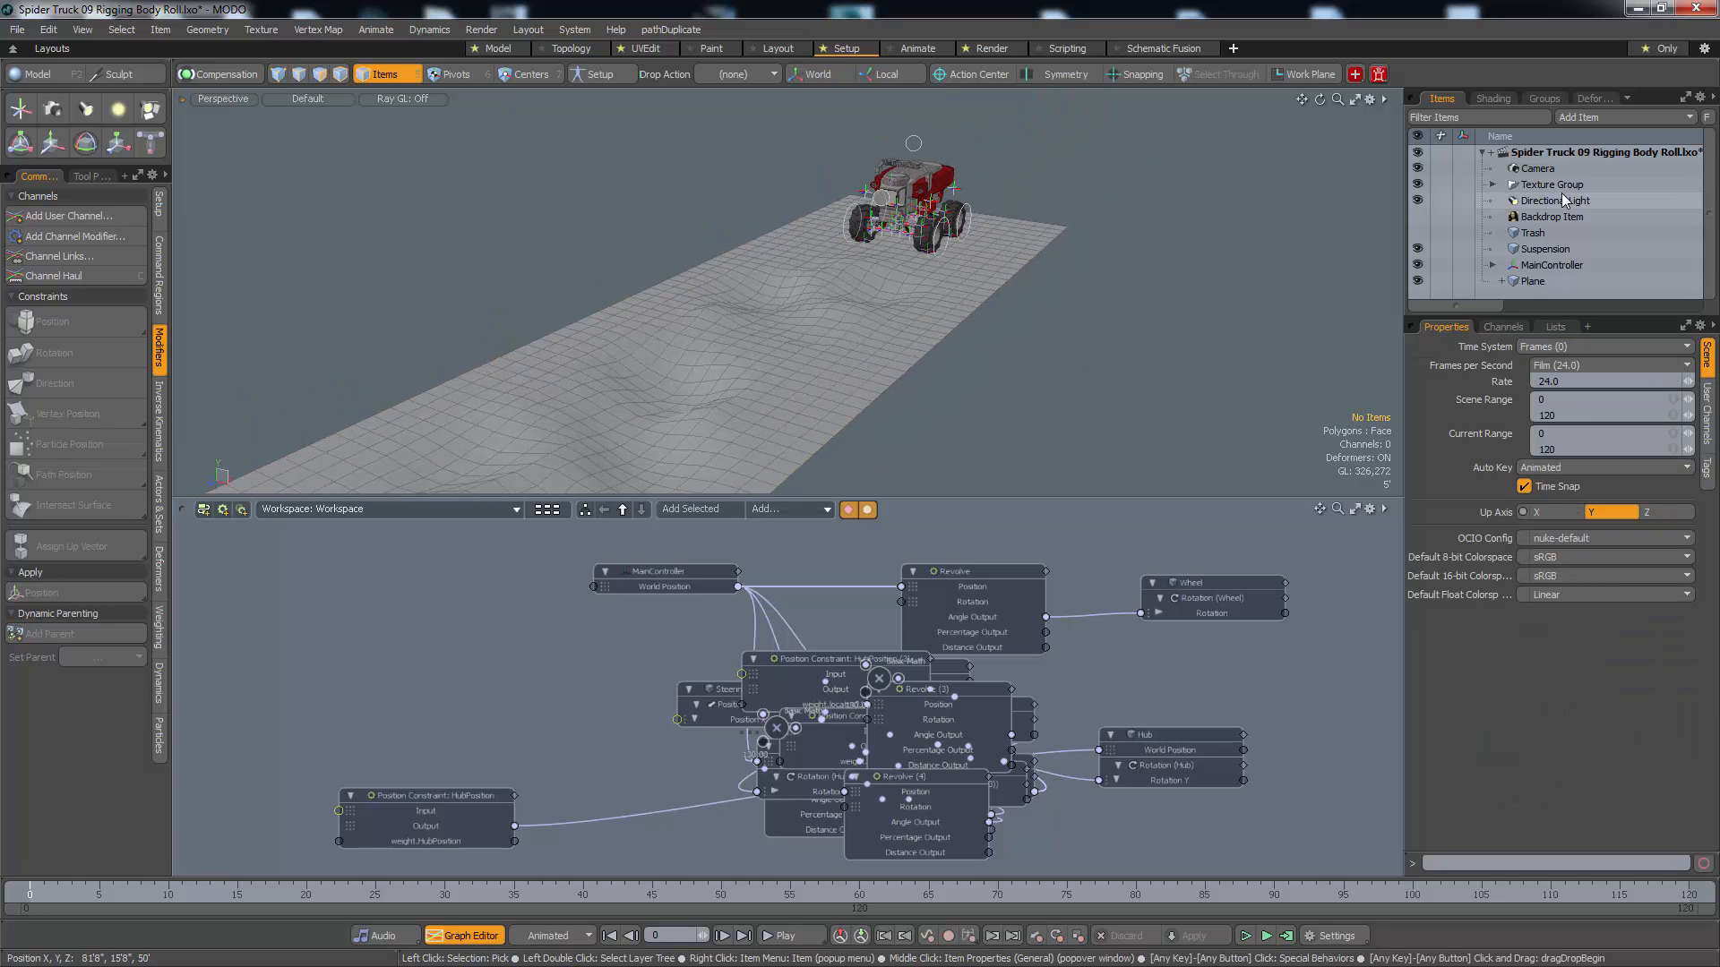
pyautogui.moveTo(1563, 316); pyautogui.dragTo(1559, 428)
pyautogui.click(1528, 319)
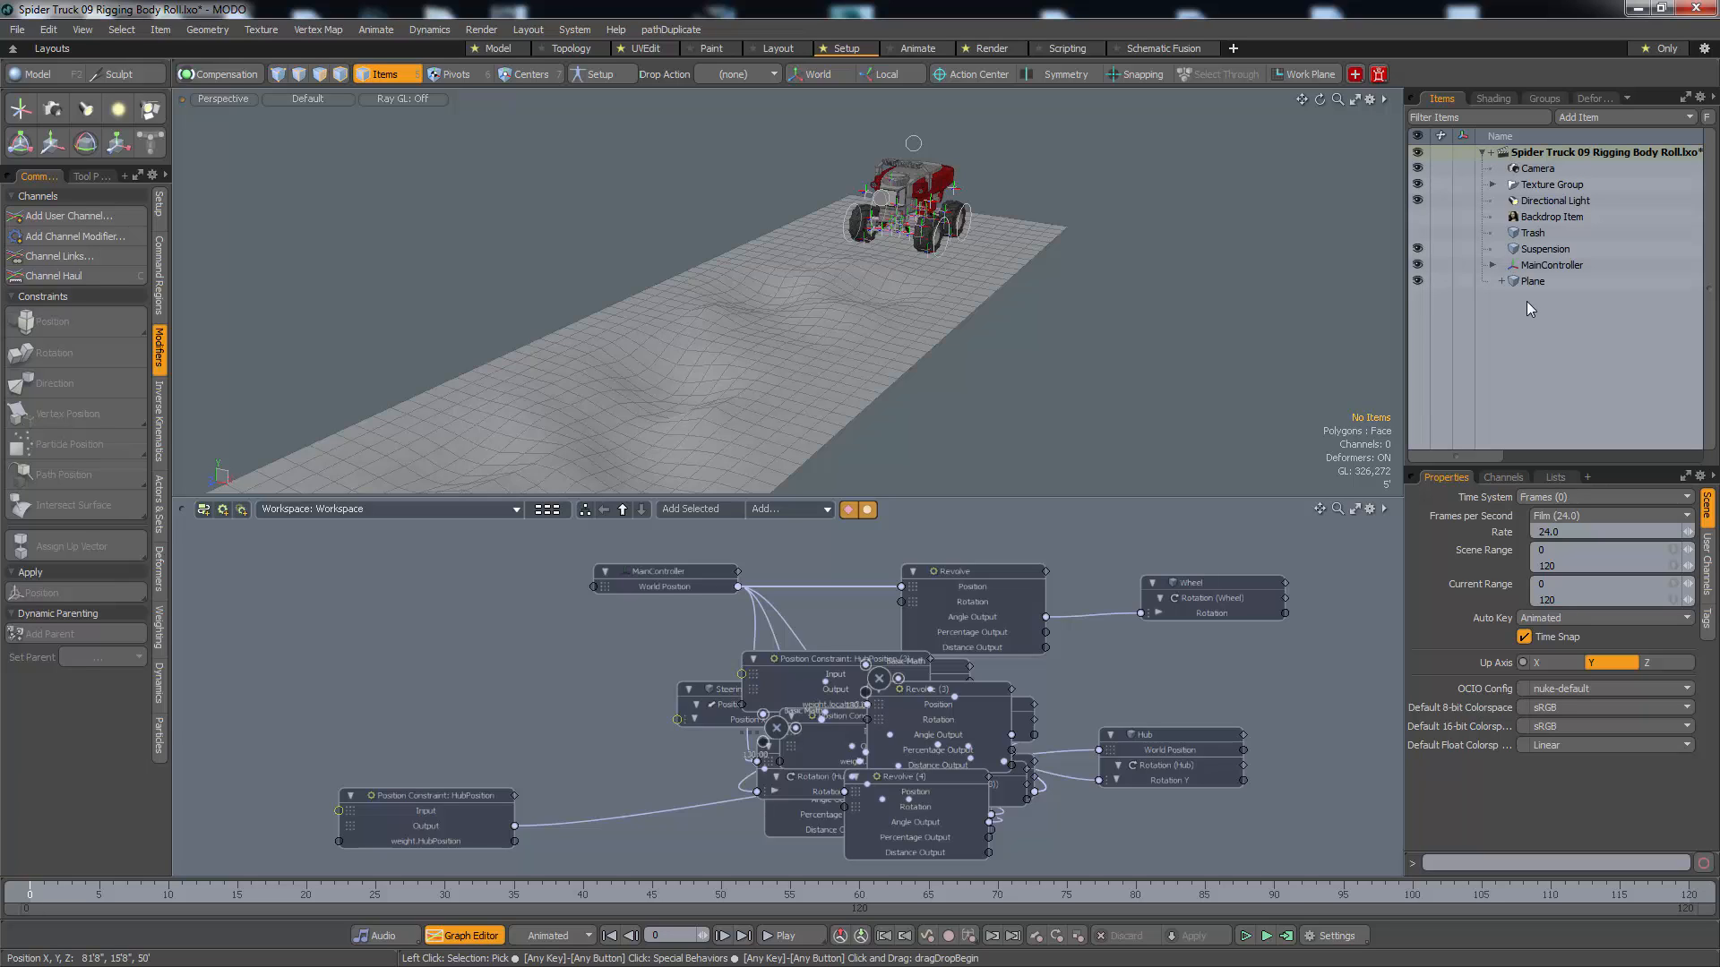
pyautogui.press('n')
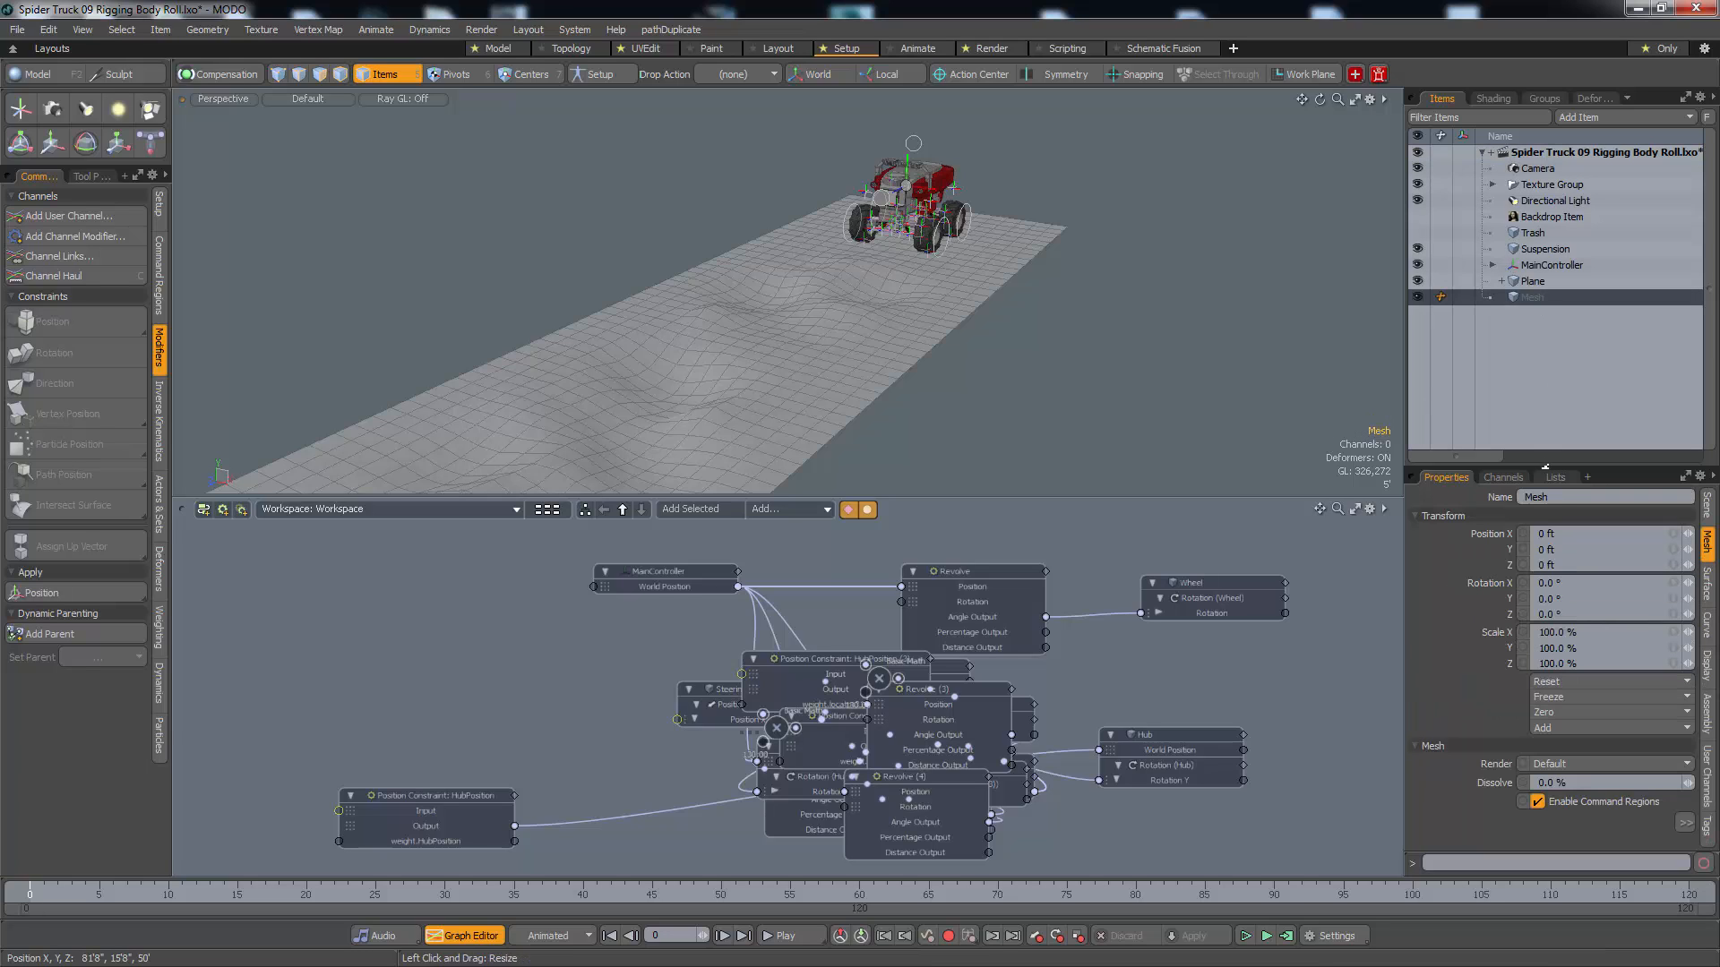
pyautogui.click(1557, 497)
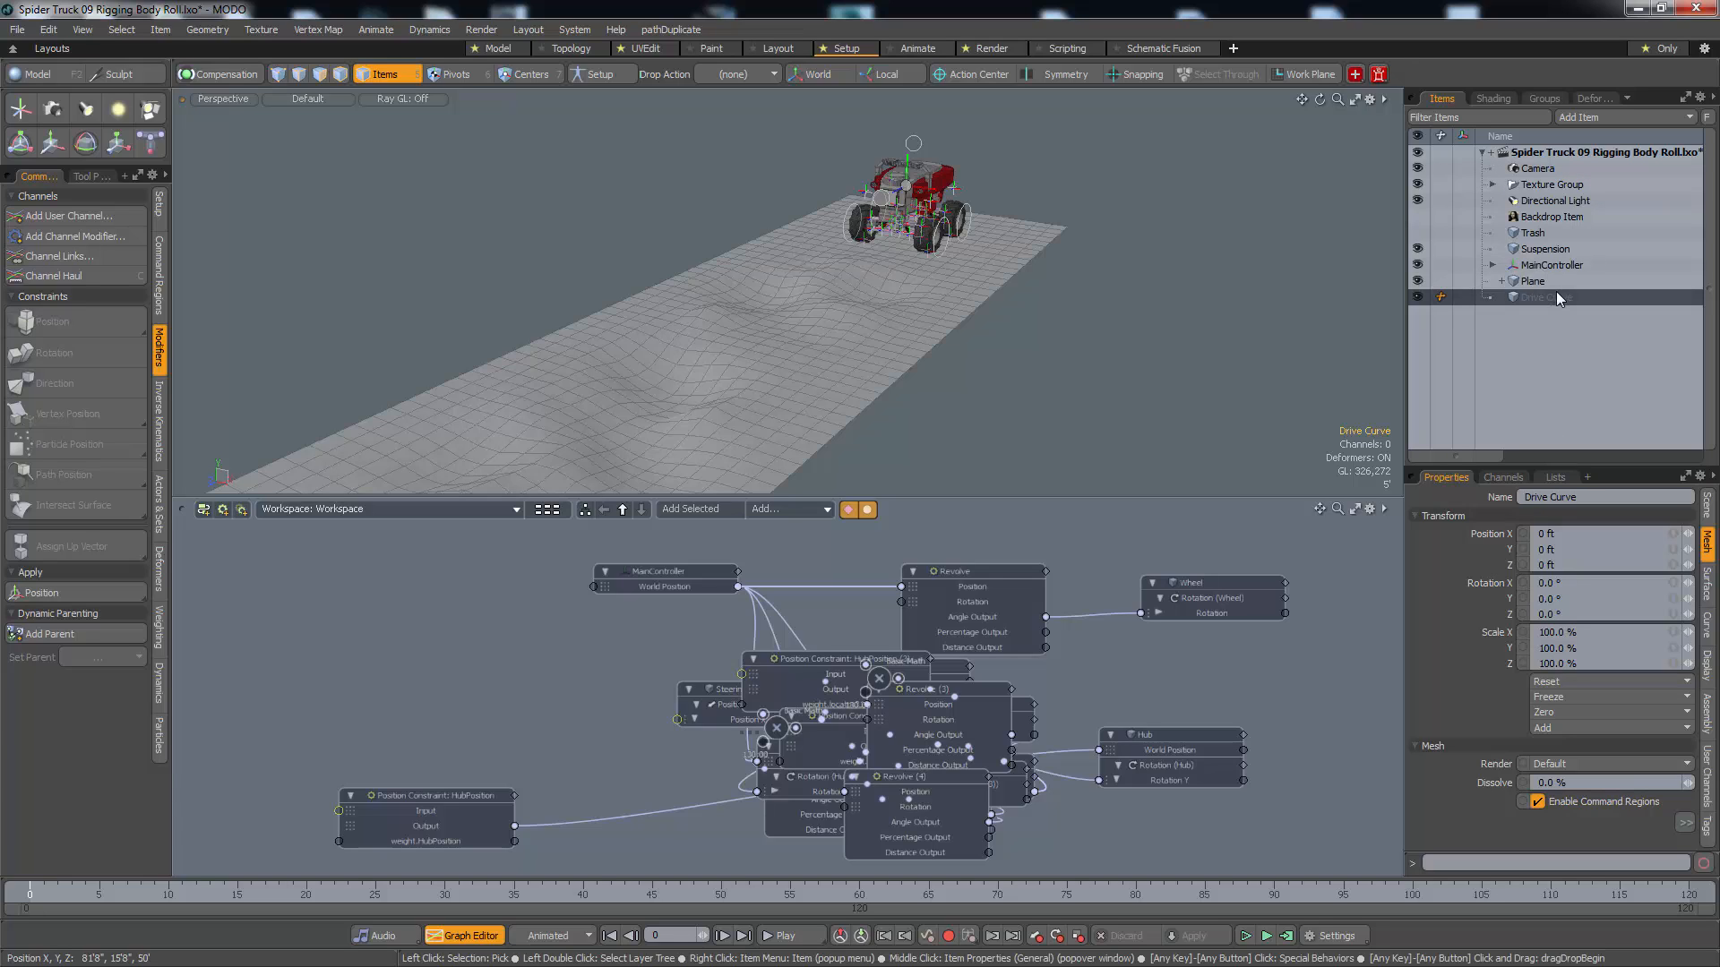
pyautogui.moveTo(1556, 297); pyautogui.dragTo(1555, 235)
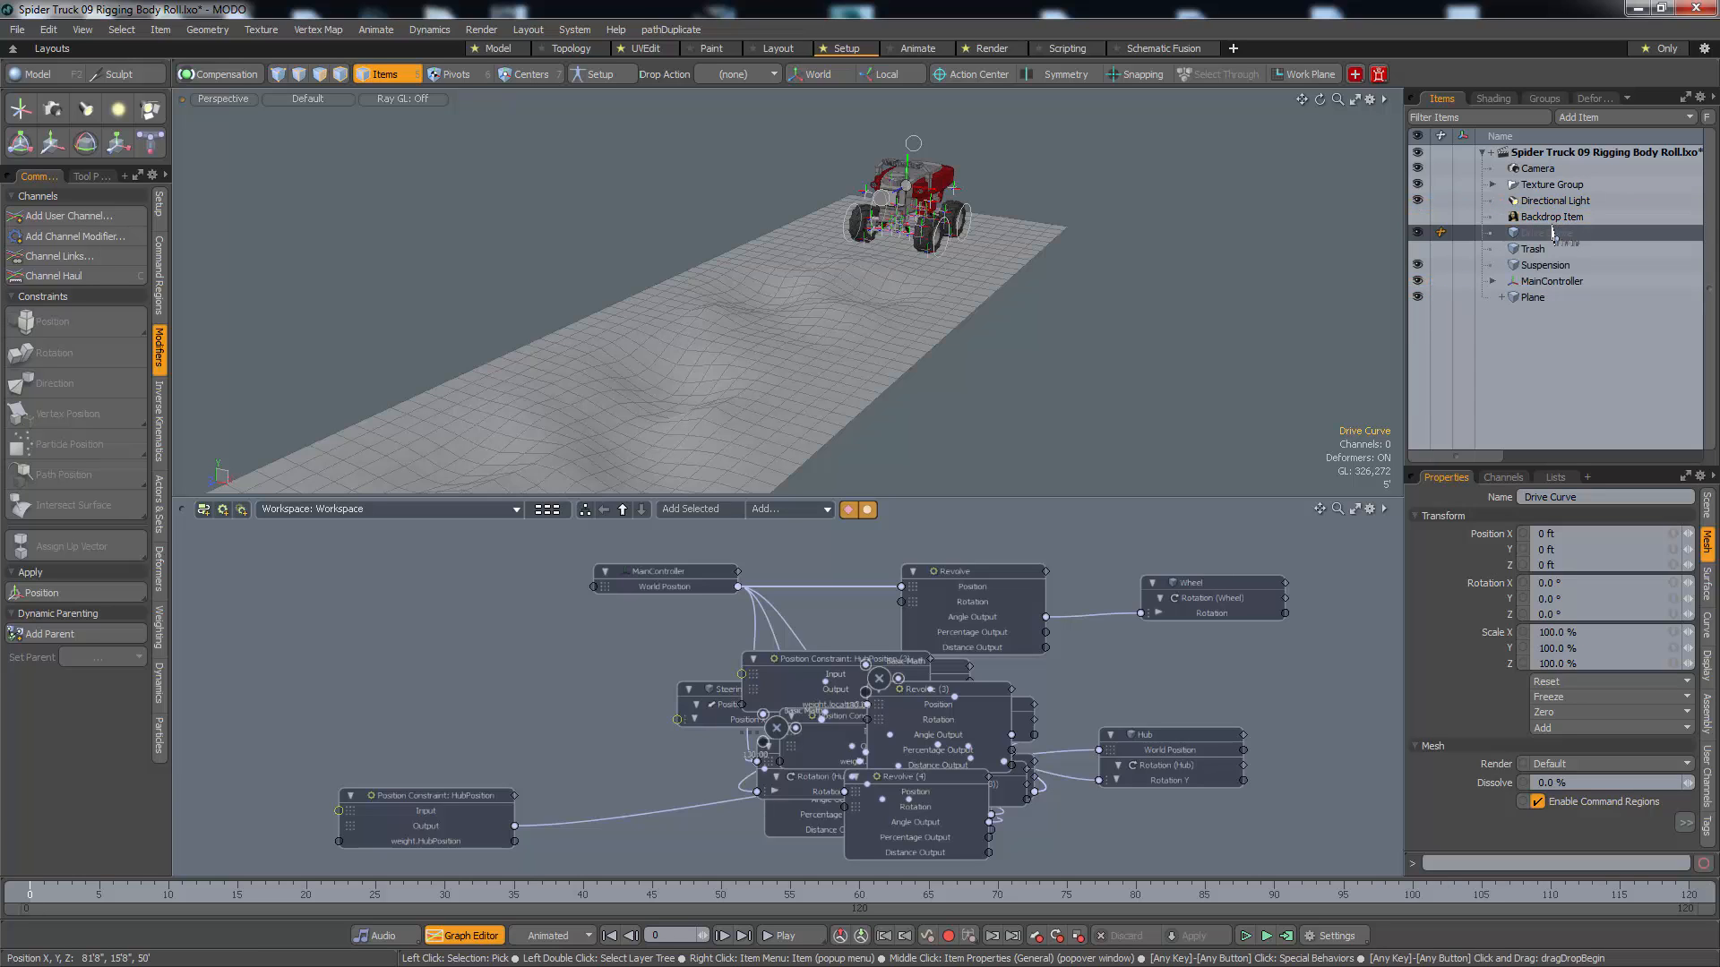
# Open the floating modeling palette and activate the Curve tool
pyautogui.click(32, 79)
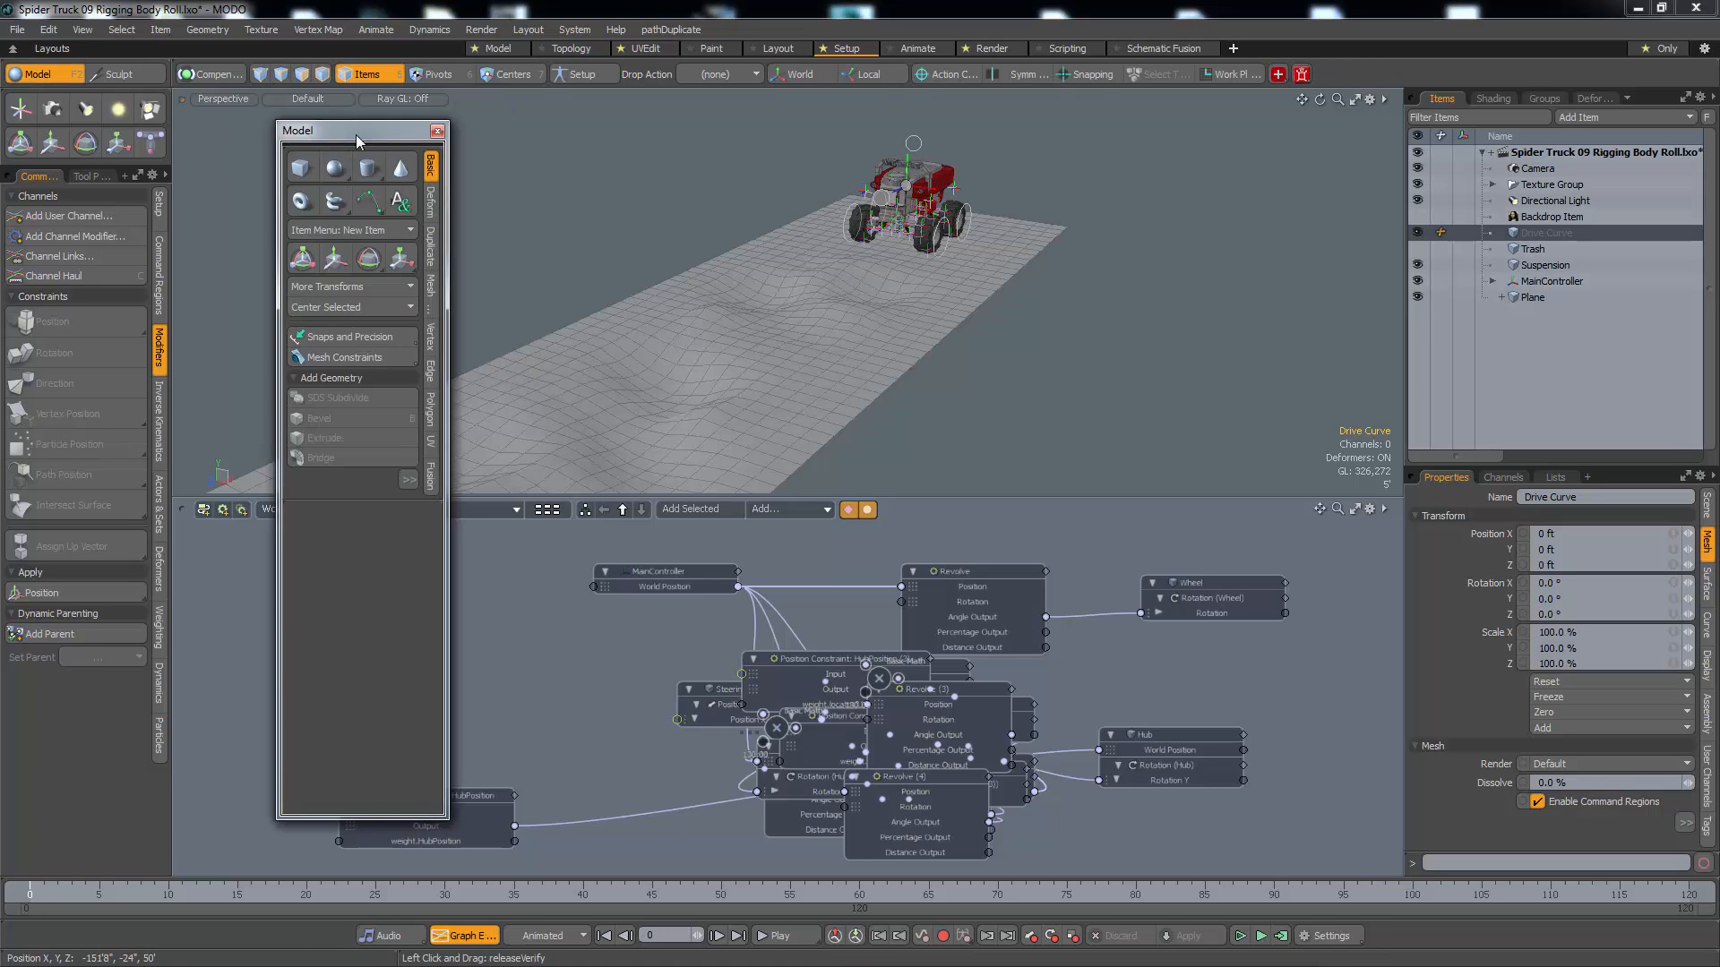
pyautogui.moveTo(357, 135); pyautogui.dragTo(367, 126)
pyautogui.click(377, 193)
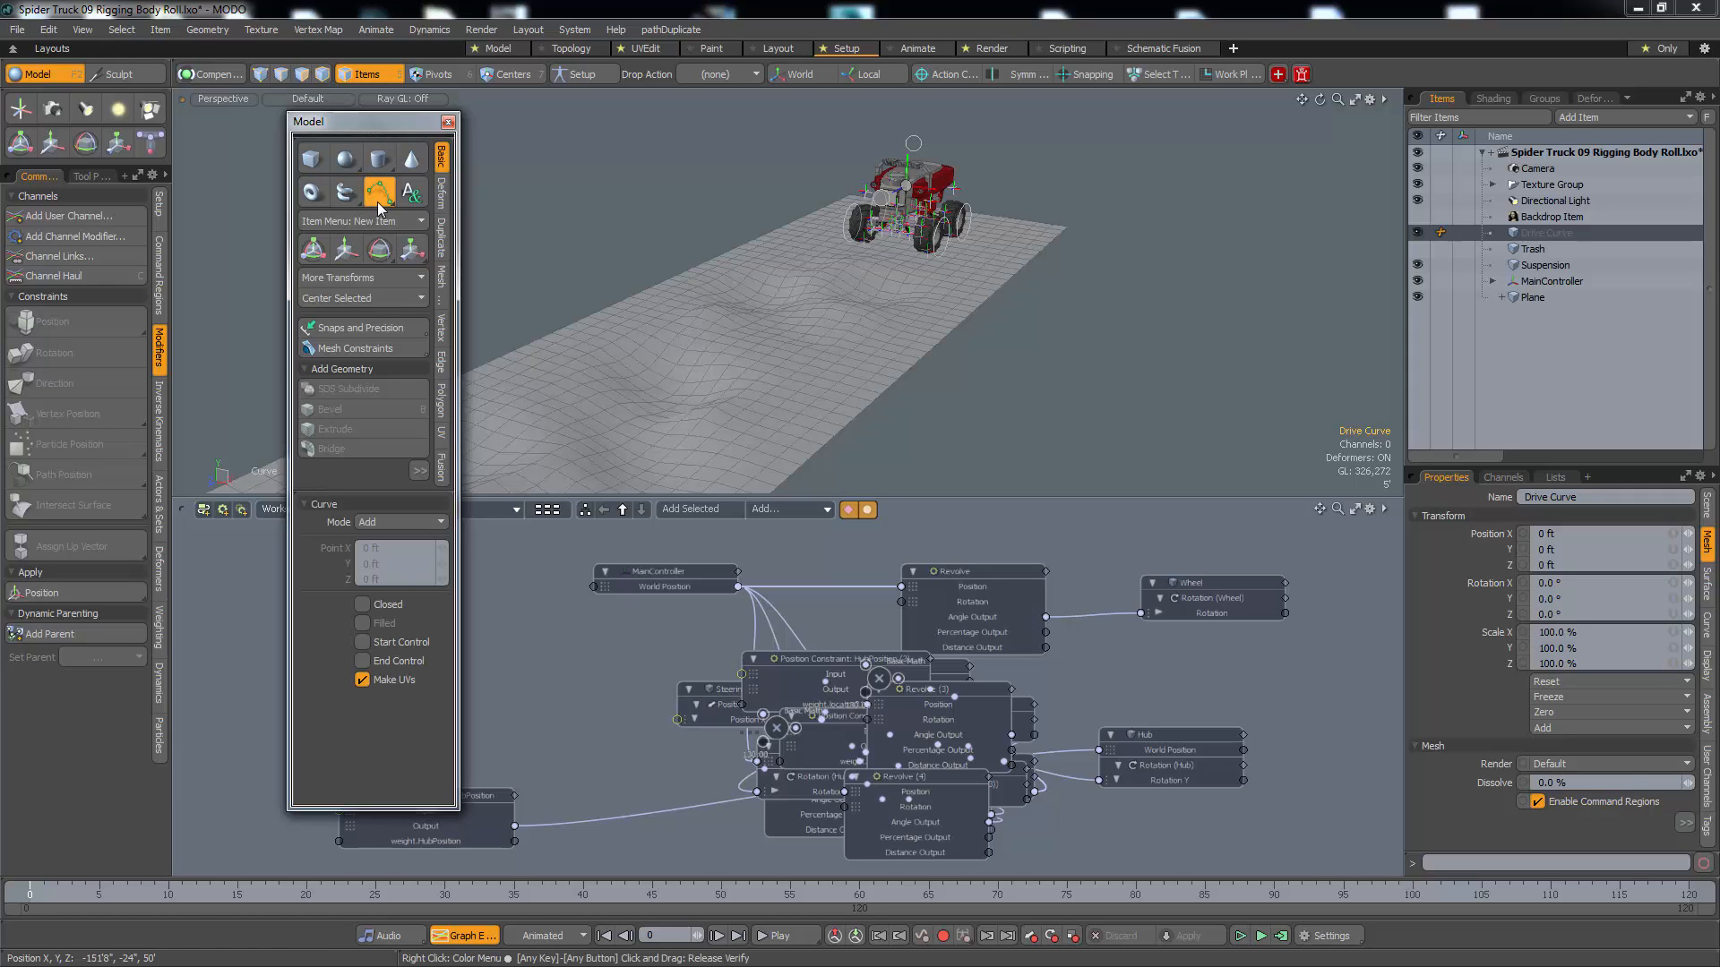
pyautogui.click(372, 202)
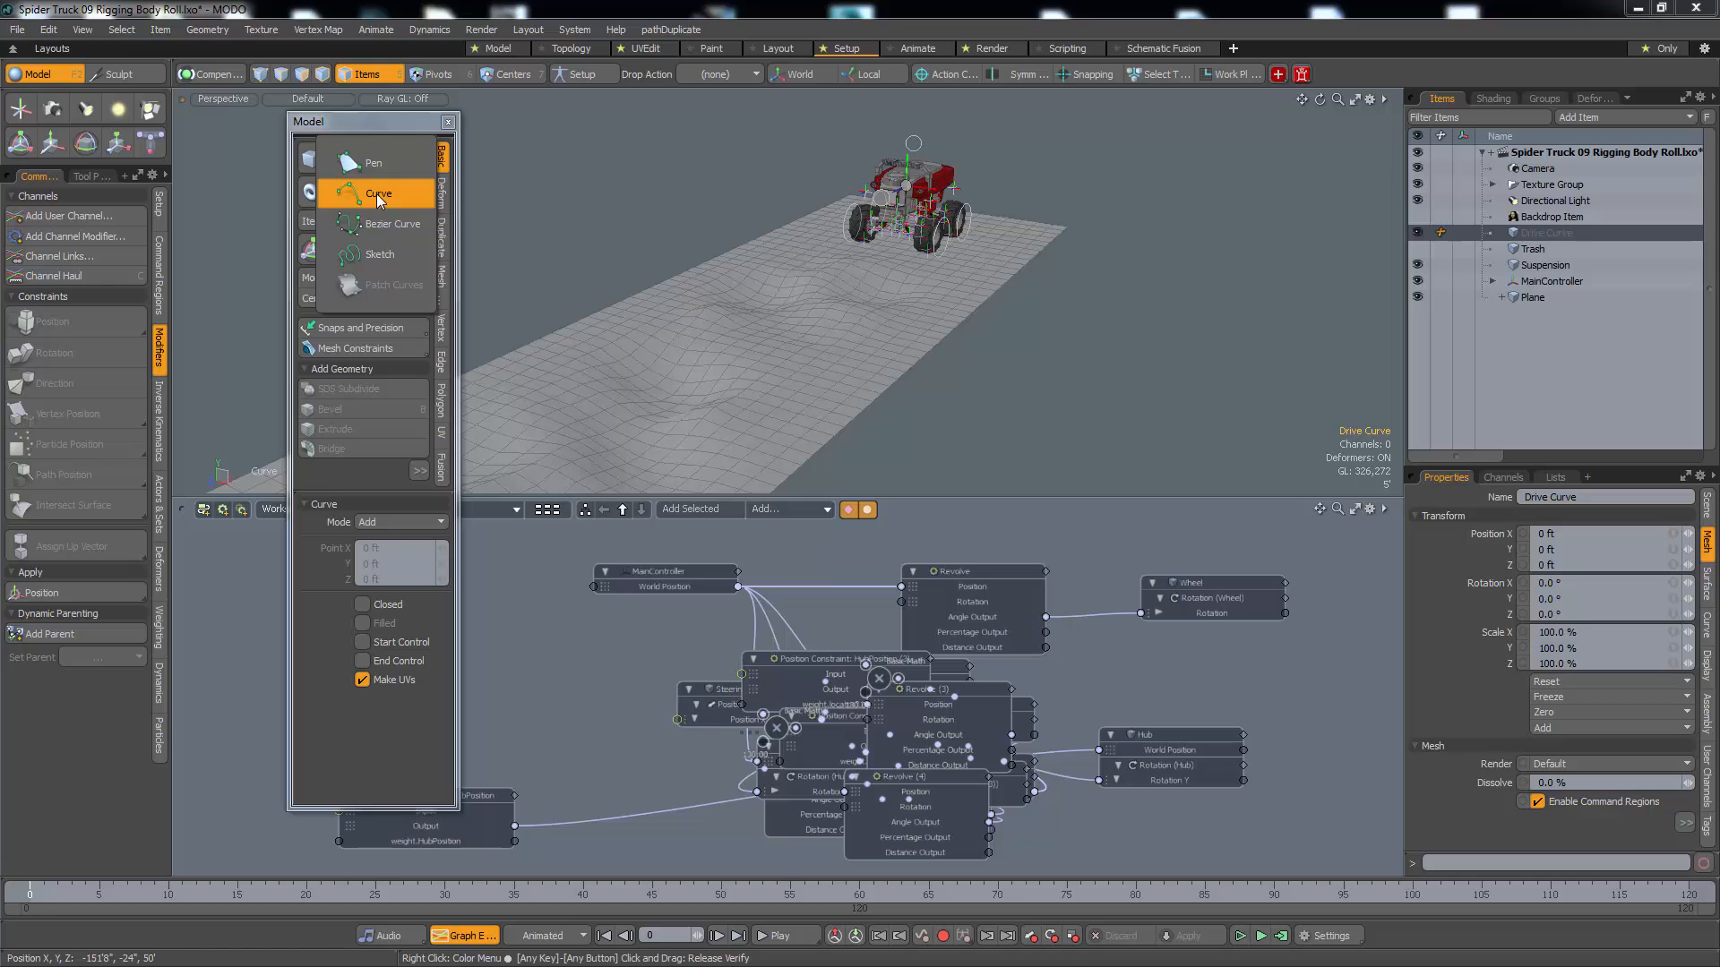
pyautogui.click(378, 194)
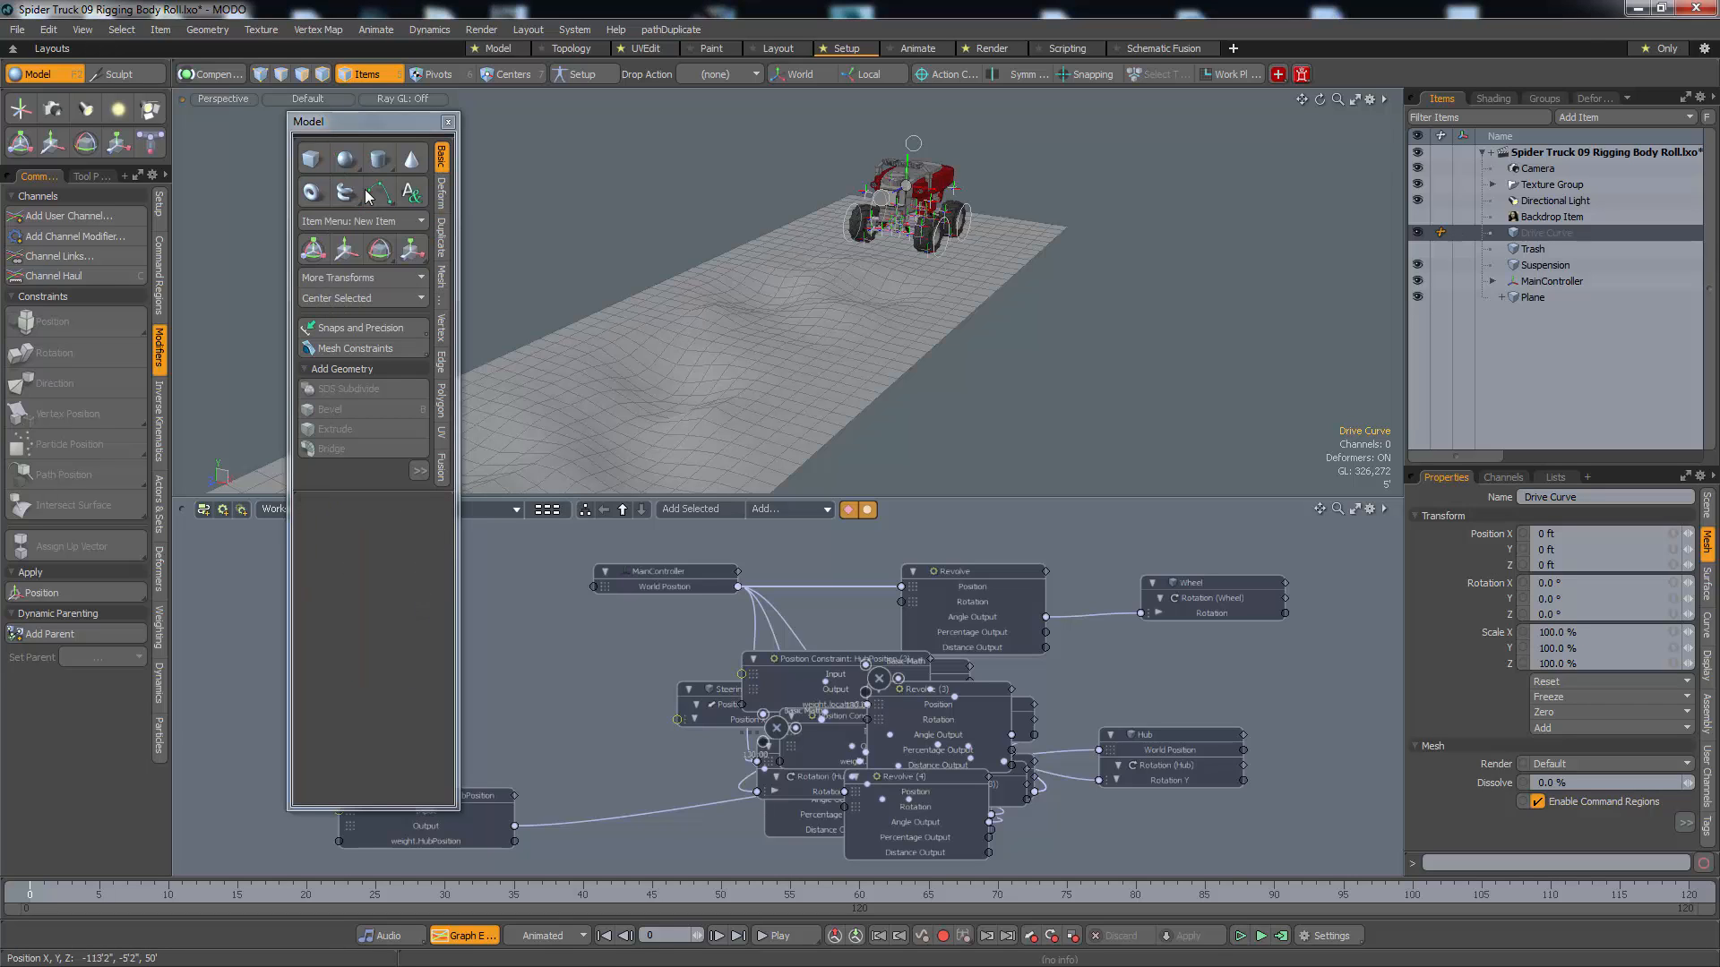
pyautogui.click(390, 199)
# In the top view, start the drive curve with a point just behind the truck at about X -2", Z -15'2"
pyautogui.keyDown('alt'); pyautogui.moveTo(904, 241); pyautogui.dragTo(967, 351); pyautogui.keyUp('alt')
pyautogui.keyDown('alt'); pyautogui.moveTo(967, 352); pyautogui.dragTo(966, 367, button='middle'); pyautogui.keyUp('alt')
pyautogui.hotkey('ctrl', 'space')
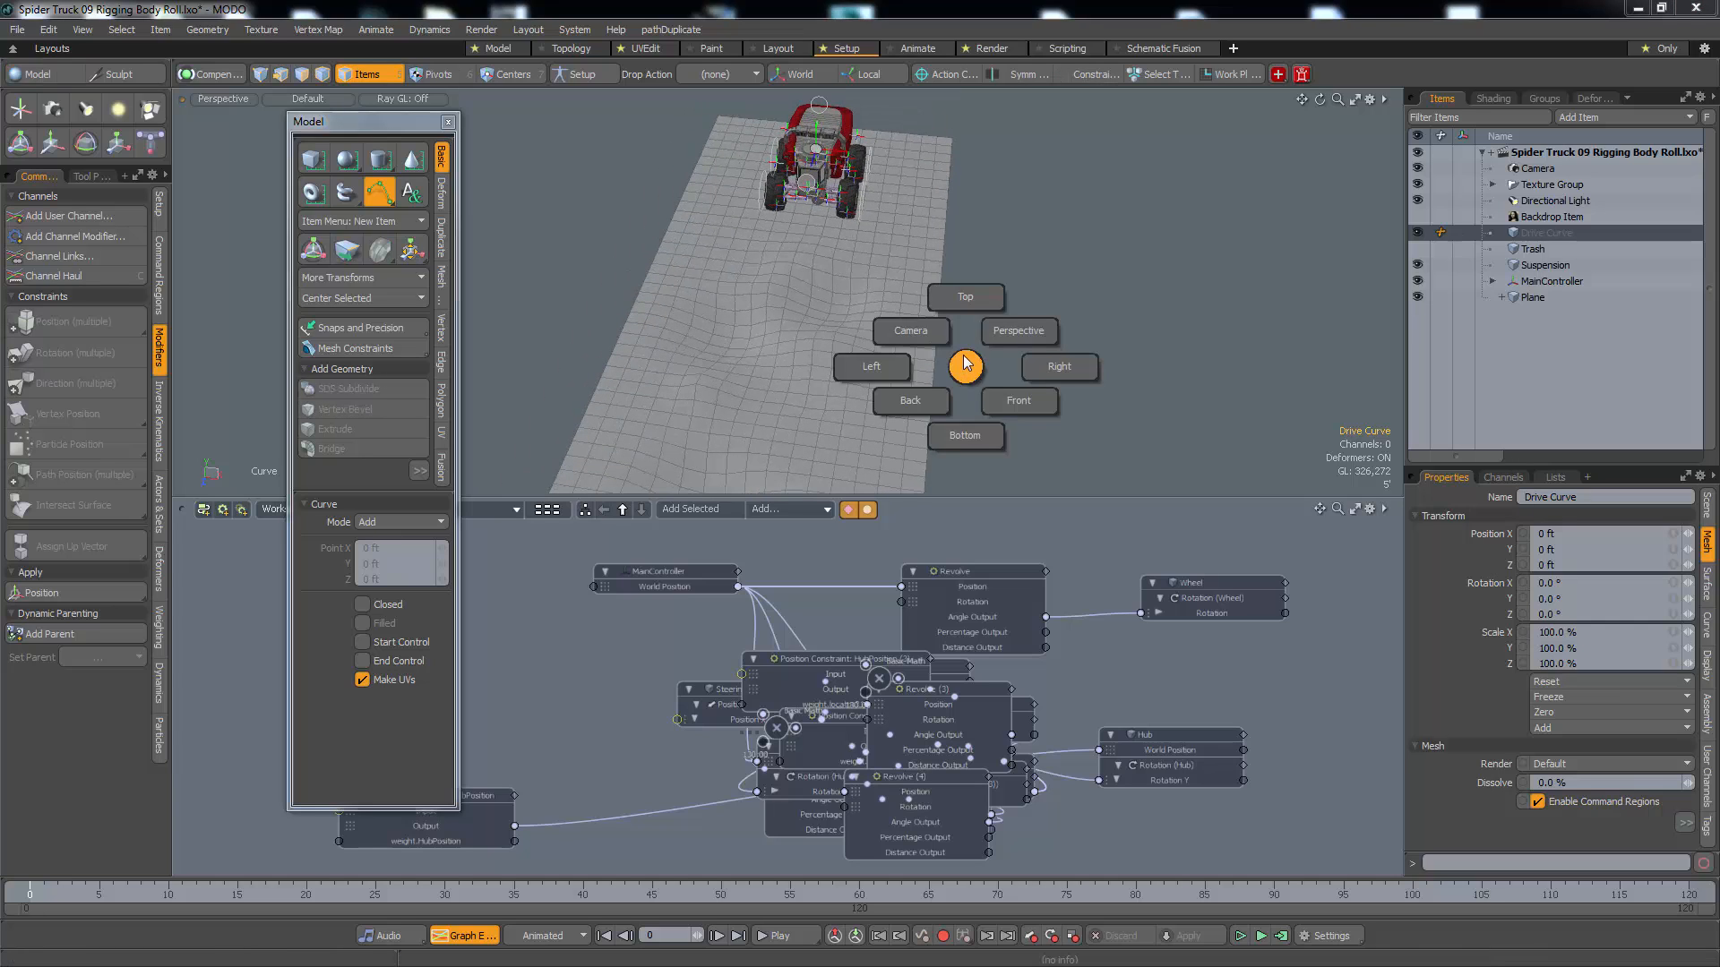
pyautogui.click(966, 298)
pyautogui.press('a')
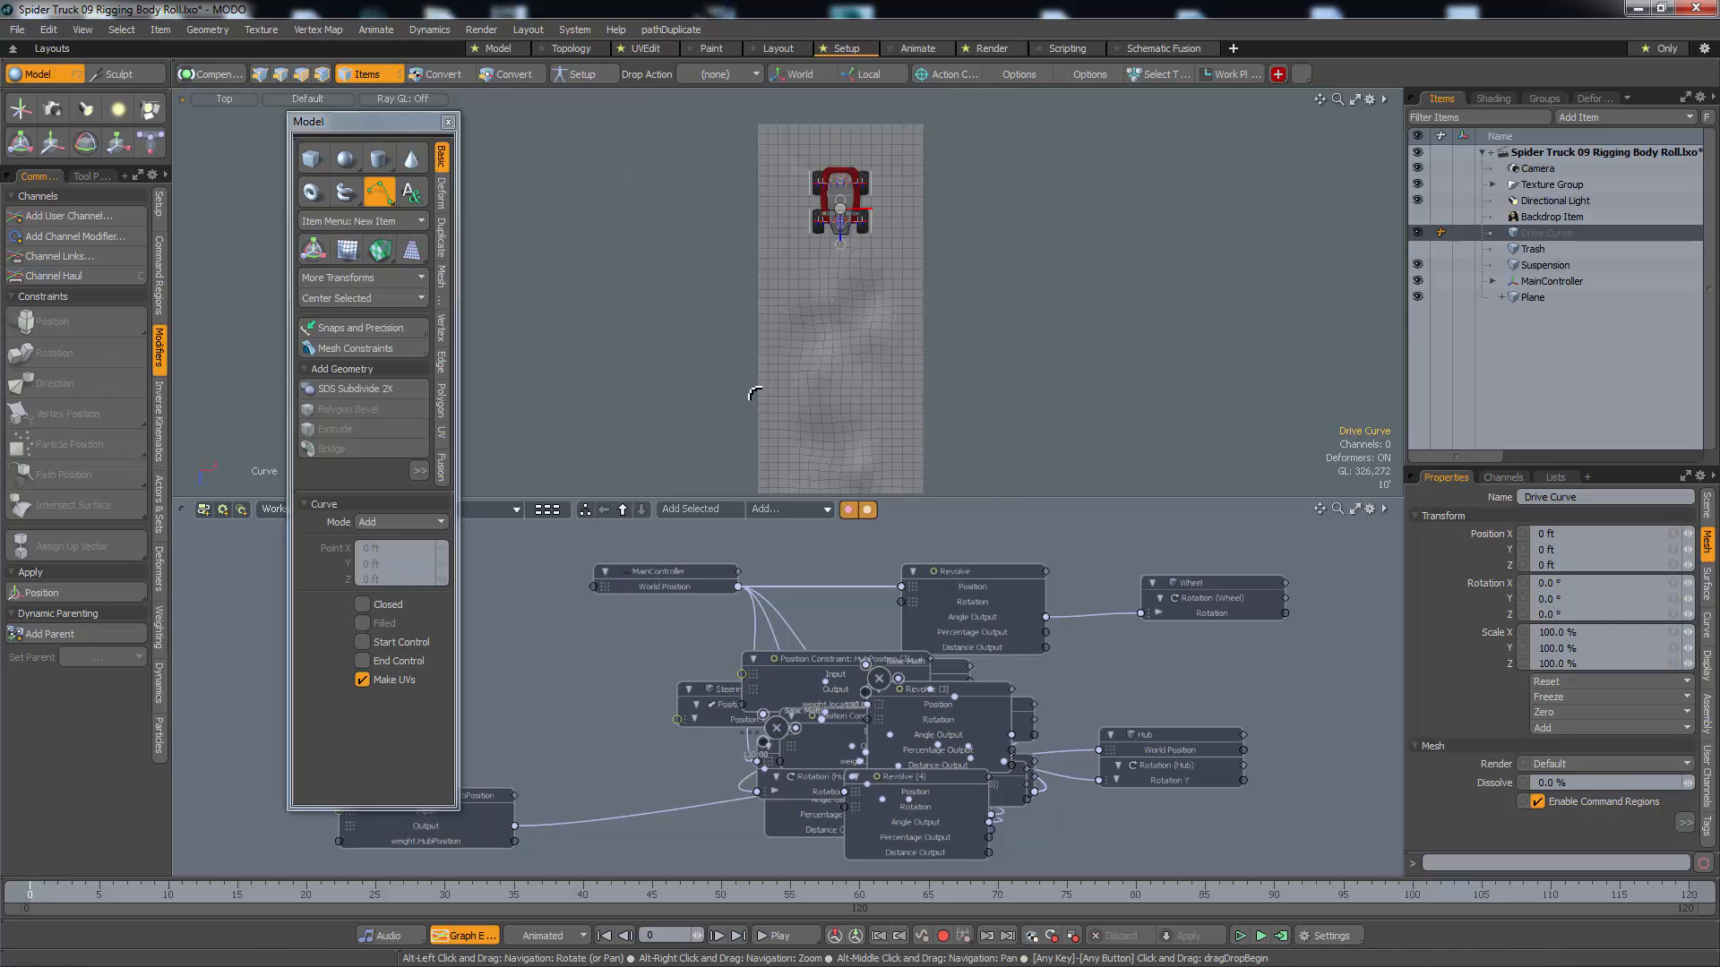
pyautogui.scroll(4, 851, 159)
pyautogui.keyDown('alt'); pyautogui.moveTo(846, 159); pyautogui.dragTo(800, 251); pyautogui.keyUp('alt')
pyautogui.scroll(5, 852, 234)
pyautogui.click(800, 251)
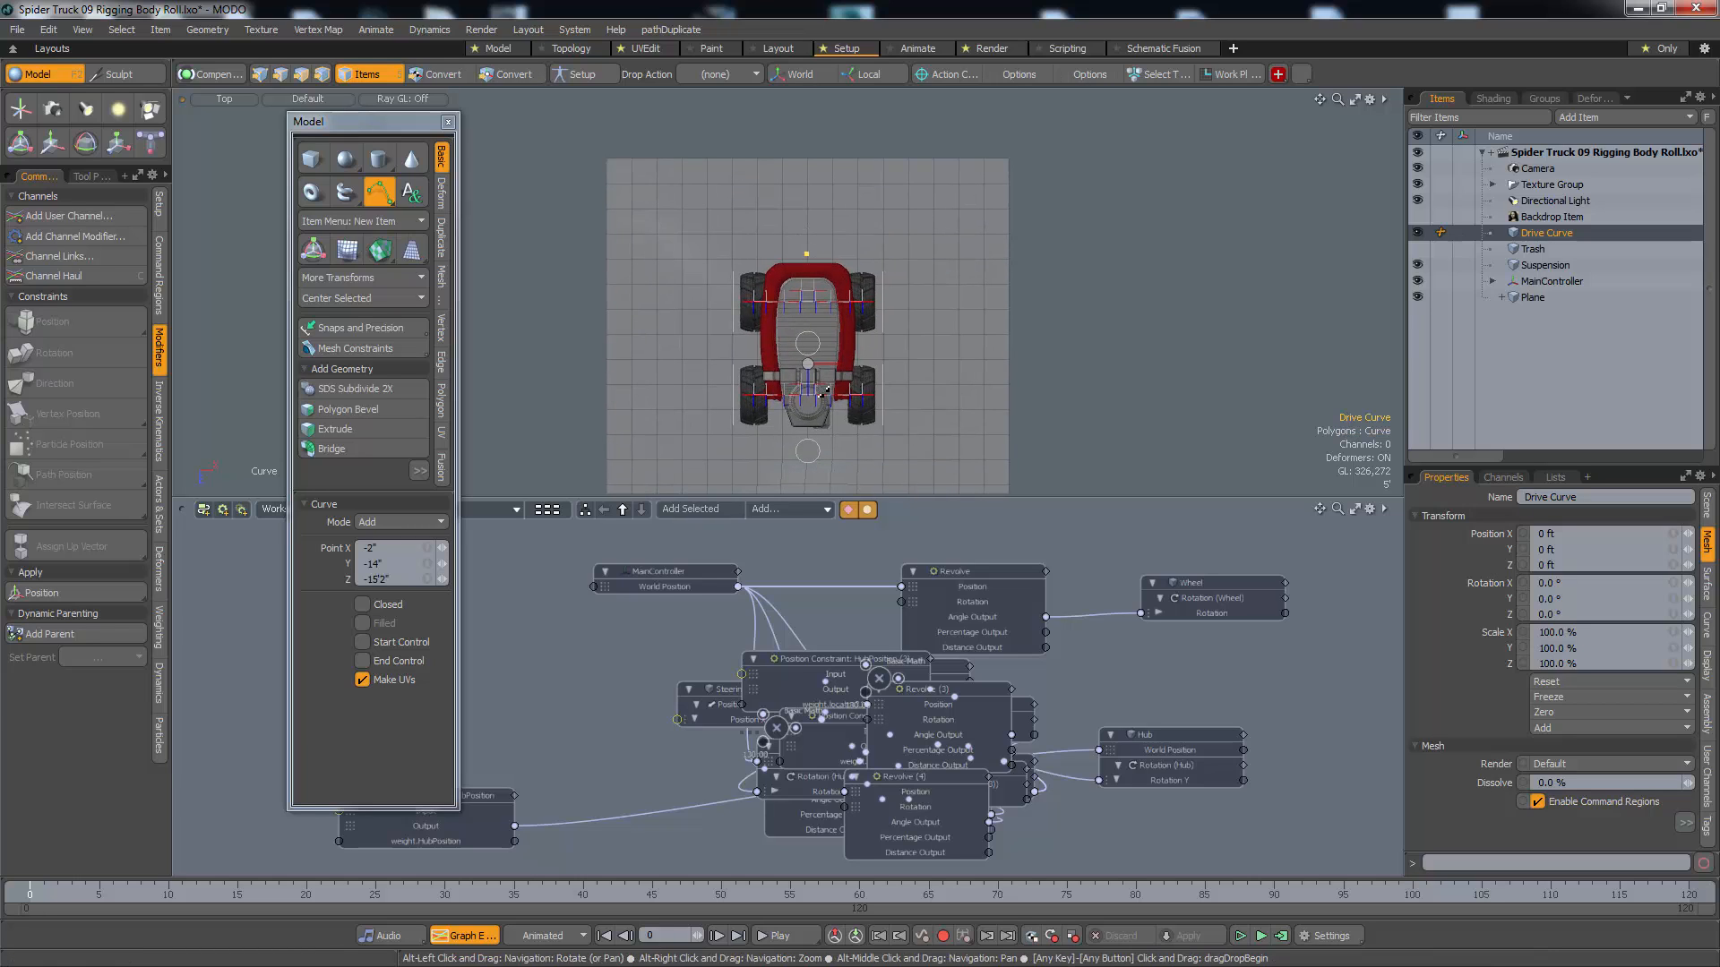
# Add curve points ahead of the truck in a gentle weave along the terrain, through about X 11'6", Z 61'6" and X -10', Z 131'6"
pyautogui.keyDown('alt'); pyautogui.moveTo(826, 485); pyautogui.dragTo(837, 347); pyautogui.keyUp('alt')
pyautogui.click(814, 384)
pyautogui.moveTo(819, 421); pyautogui.dragTo(792, 256)
pyautogui.scroll(-4, 787, 269)
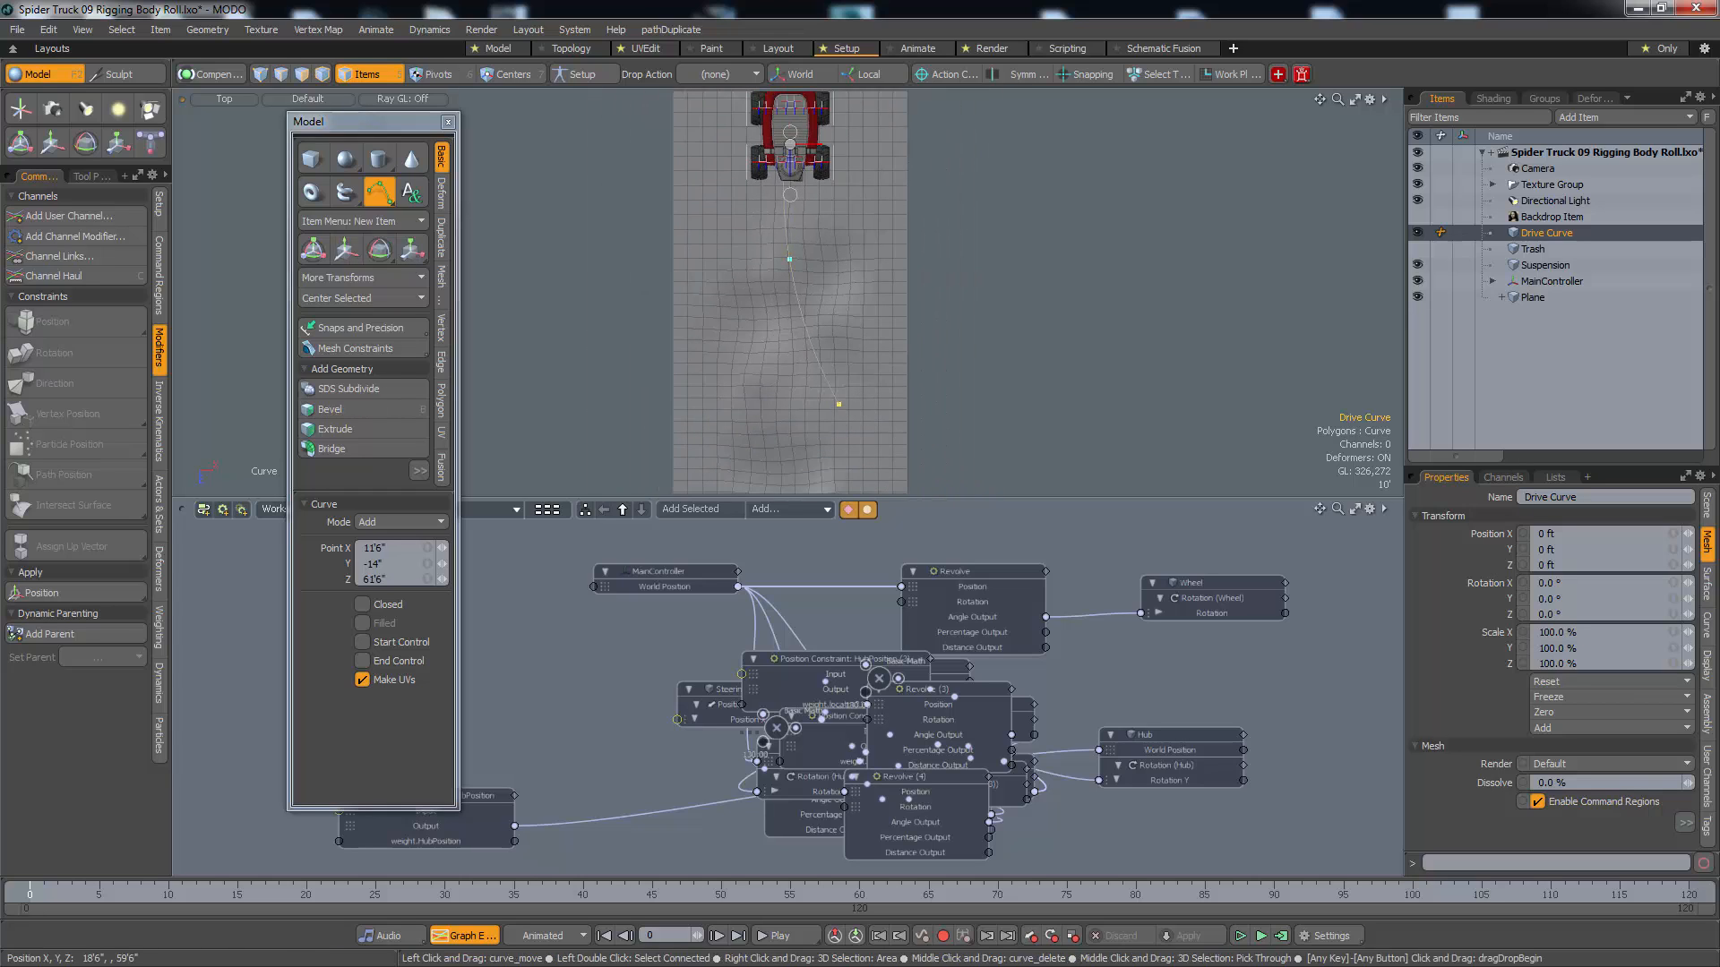
pyautogui.moveTo(839, 404); pyautogui.dragTo(837, 182)
pyautogui.moveTo(781, 411); pyautogui.dragTo(784, 299)
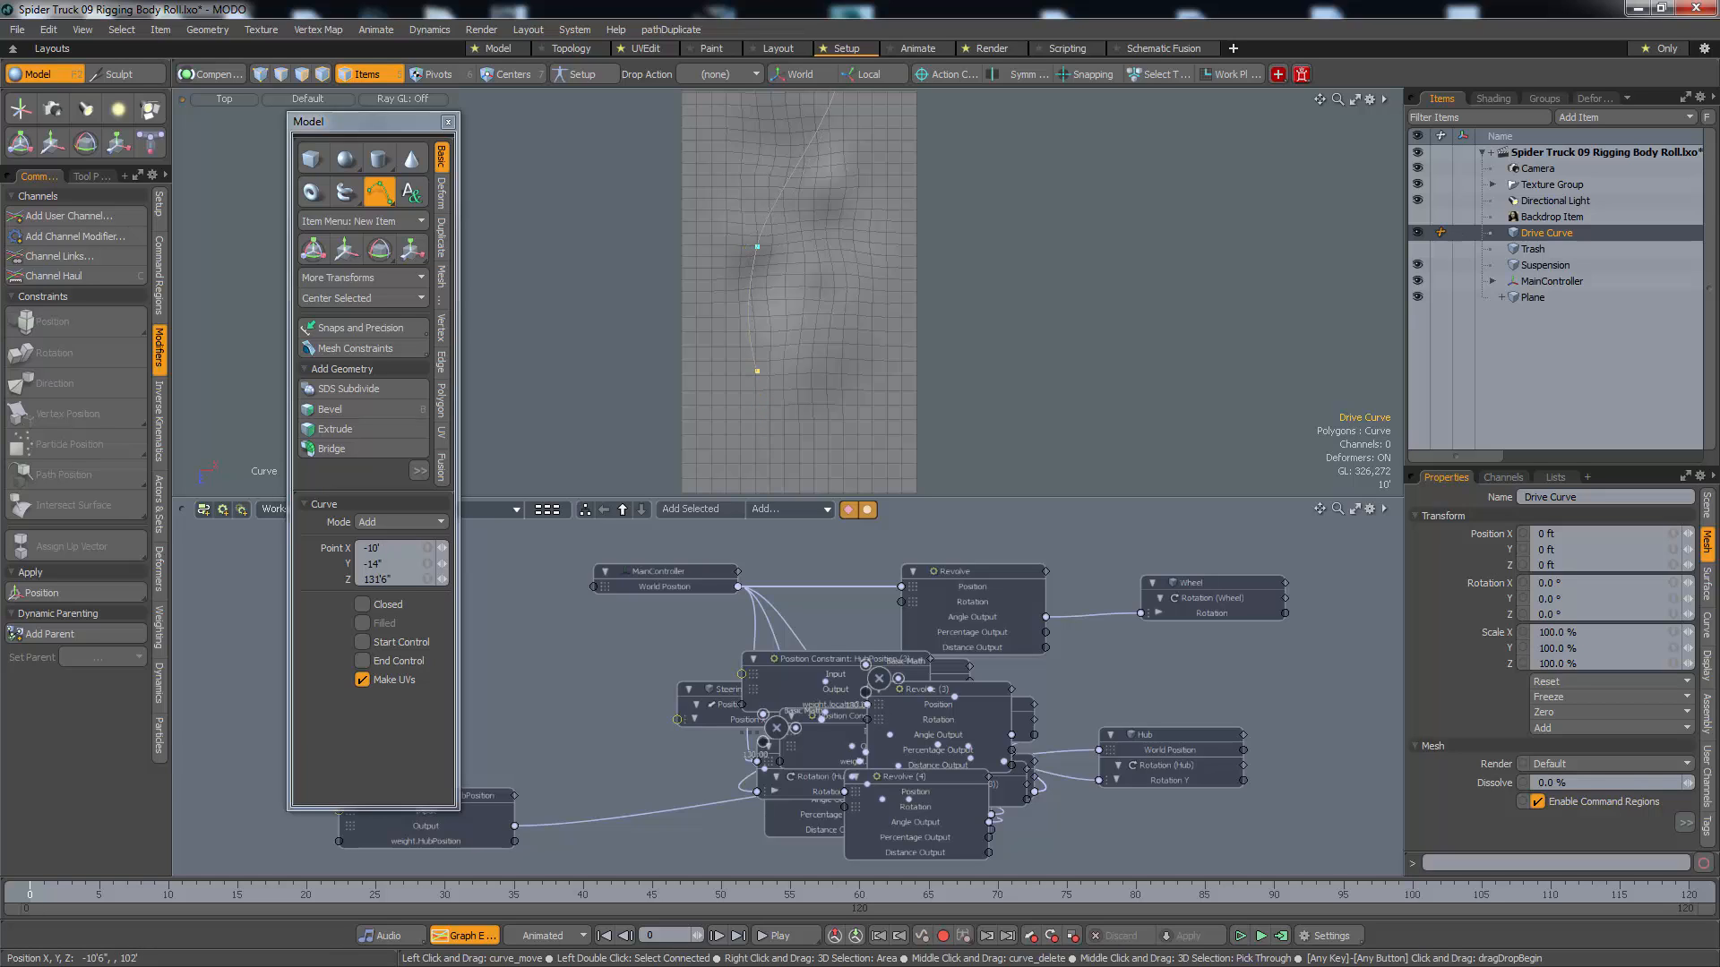
pyautogui.moveTo(756, 400); pyautogui.dragTo(757, 413)
pyautogui.keyDown('alt'); pyautogui.moveTo(758, 412); pyautogui.dragTo(767, 493); pyautogui.keyUp('alt')
# Shift the curve's third point inward to about X 6'6", Z 62' and finish the curve
pyautogui.keyDown('alt'); pyautogui.moveTo(865, 233); pyautogui.dragTo(893, 372); pyautogui.keyUp('alt')
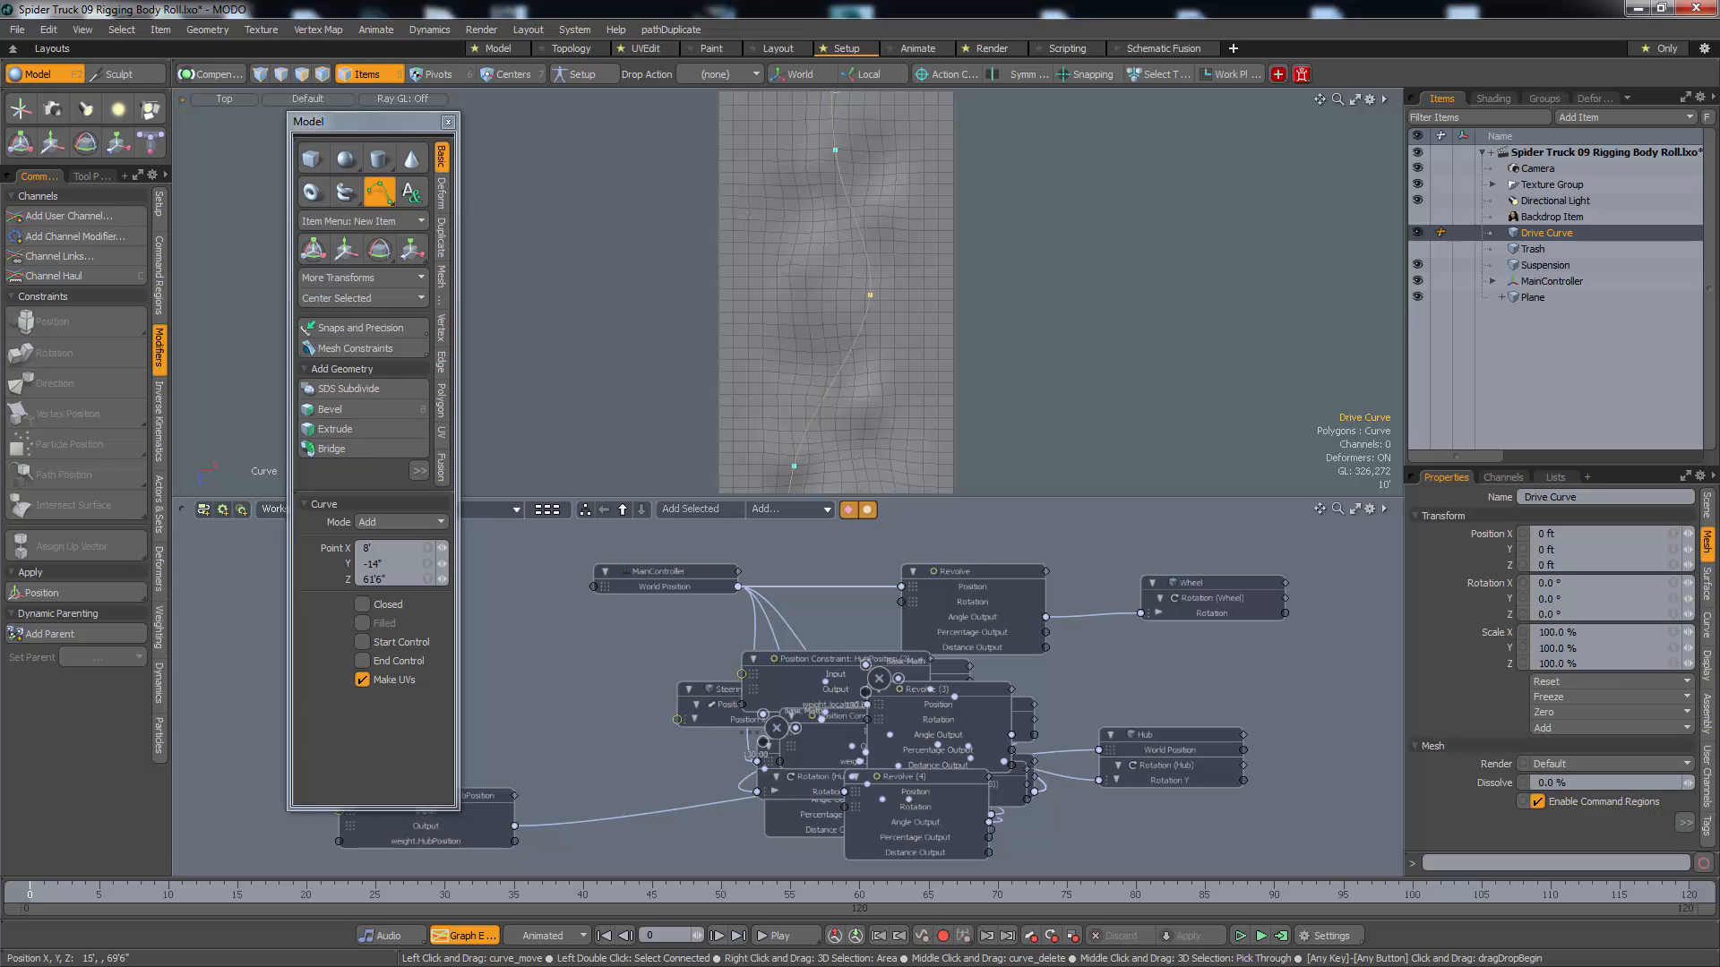
pyautogui.moveTo(870, 294); pyautogui.dragTo(863, 296)
pyautogui.keyDown('alt'); pyautogui.moveTo(862, 239); pyautogui.dragTo(885, 278); pyautogui.keyUp('alt')
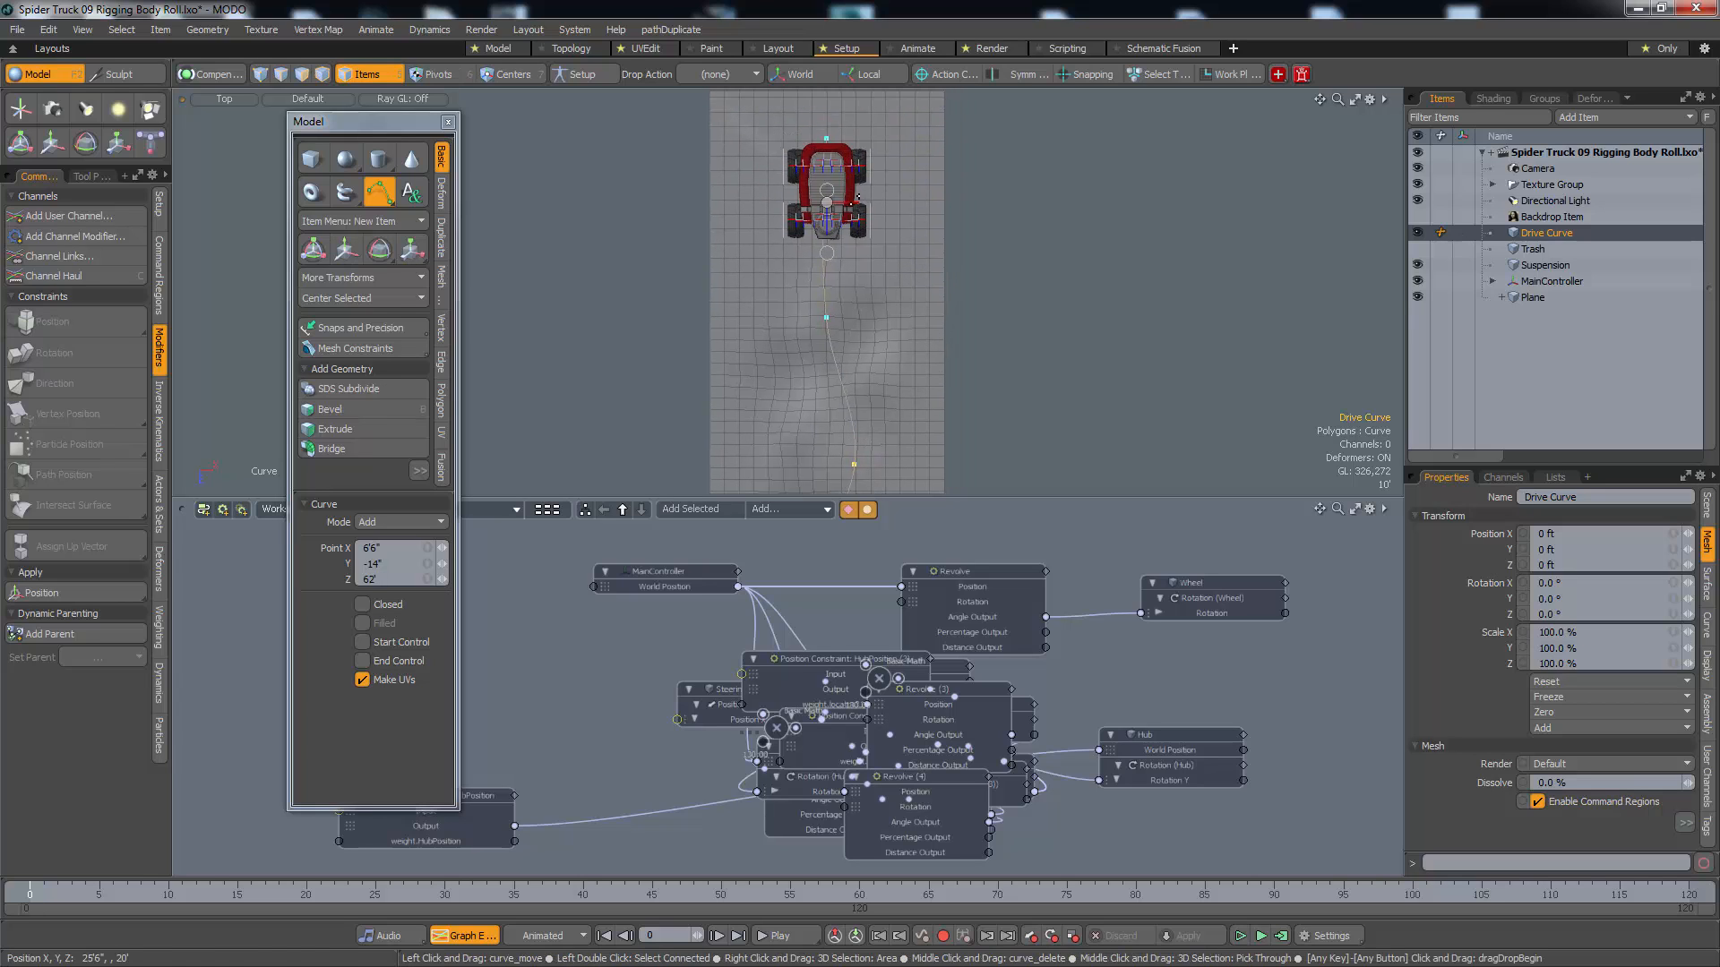
pyautogui.press('q')
# Try to move the MainController along the Z axis, and undo the move
pyautogui.click(830, 197)
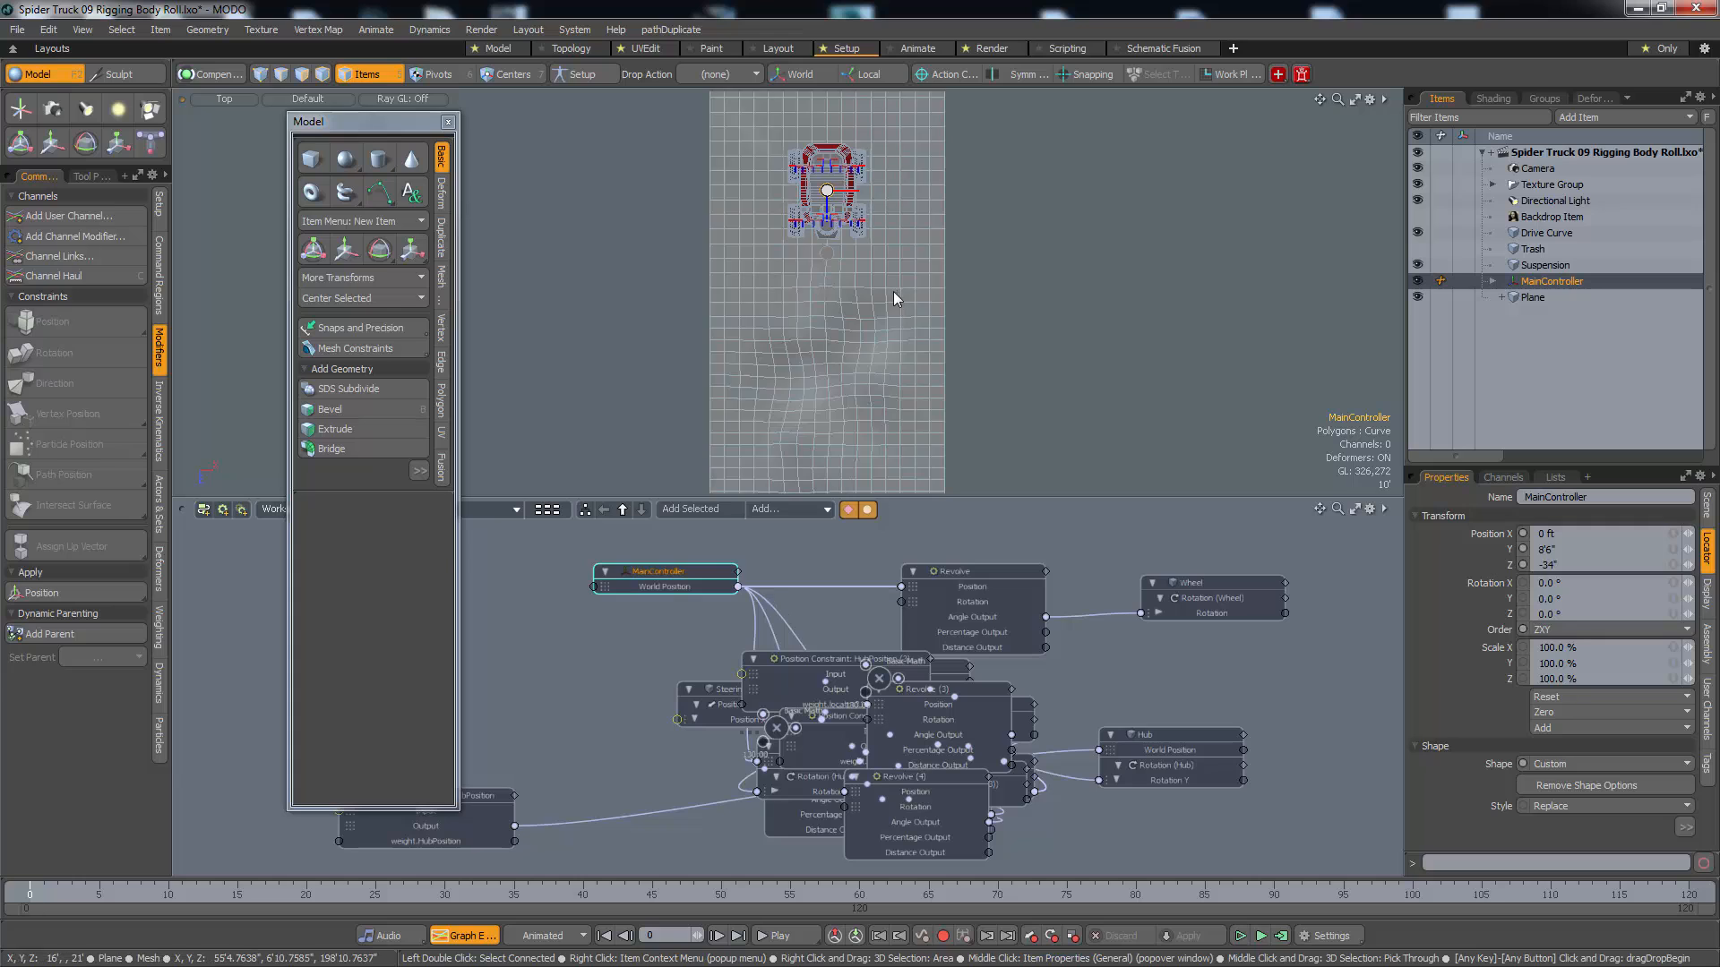
pyautogui.press('w')
pyautogui.moveTo(829, 285); pyautogui.dragTo(829, 228)
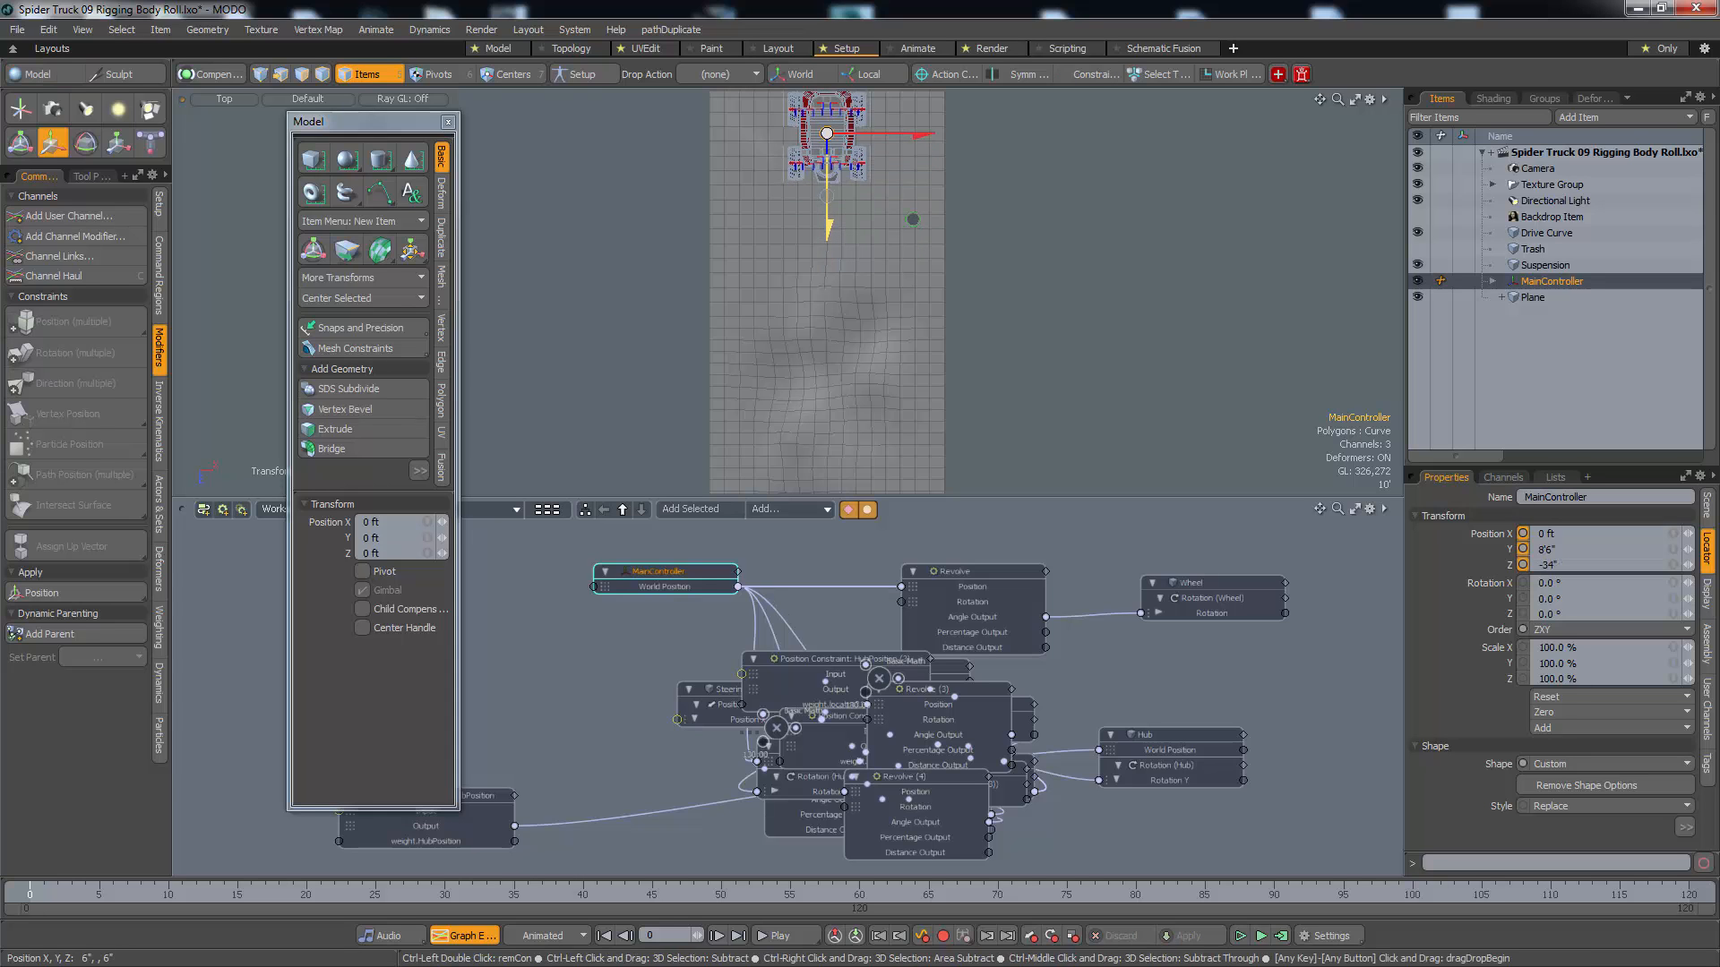
pyautogui.hotkey('ctrl', 'z')
# Raise the whole drive curve to the height of the MainController above the truck, checking the alignment in the right view
pyautogui.press('KP_Decimal')
pyautogui.keyDown('alt'); pyautogui.moveTo(980, 162); pyautogui.dragTo(744, 278); pyautogui.keyUp('alt')
pyautogui.press('space')
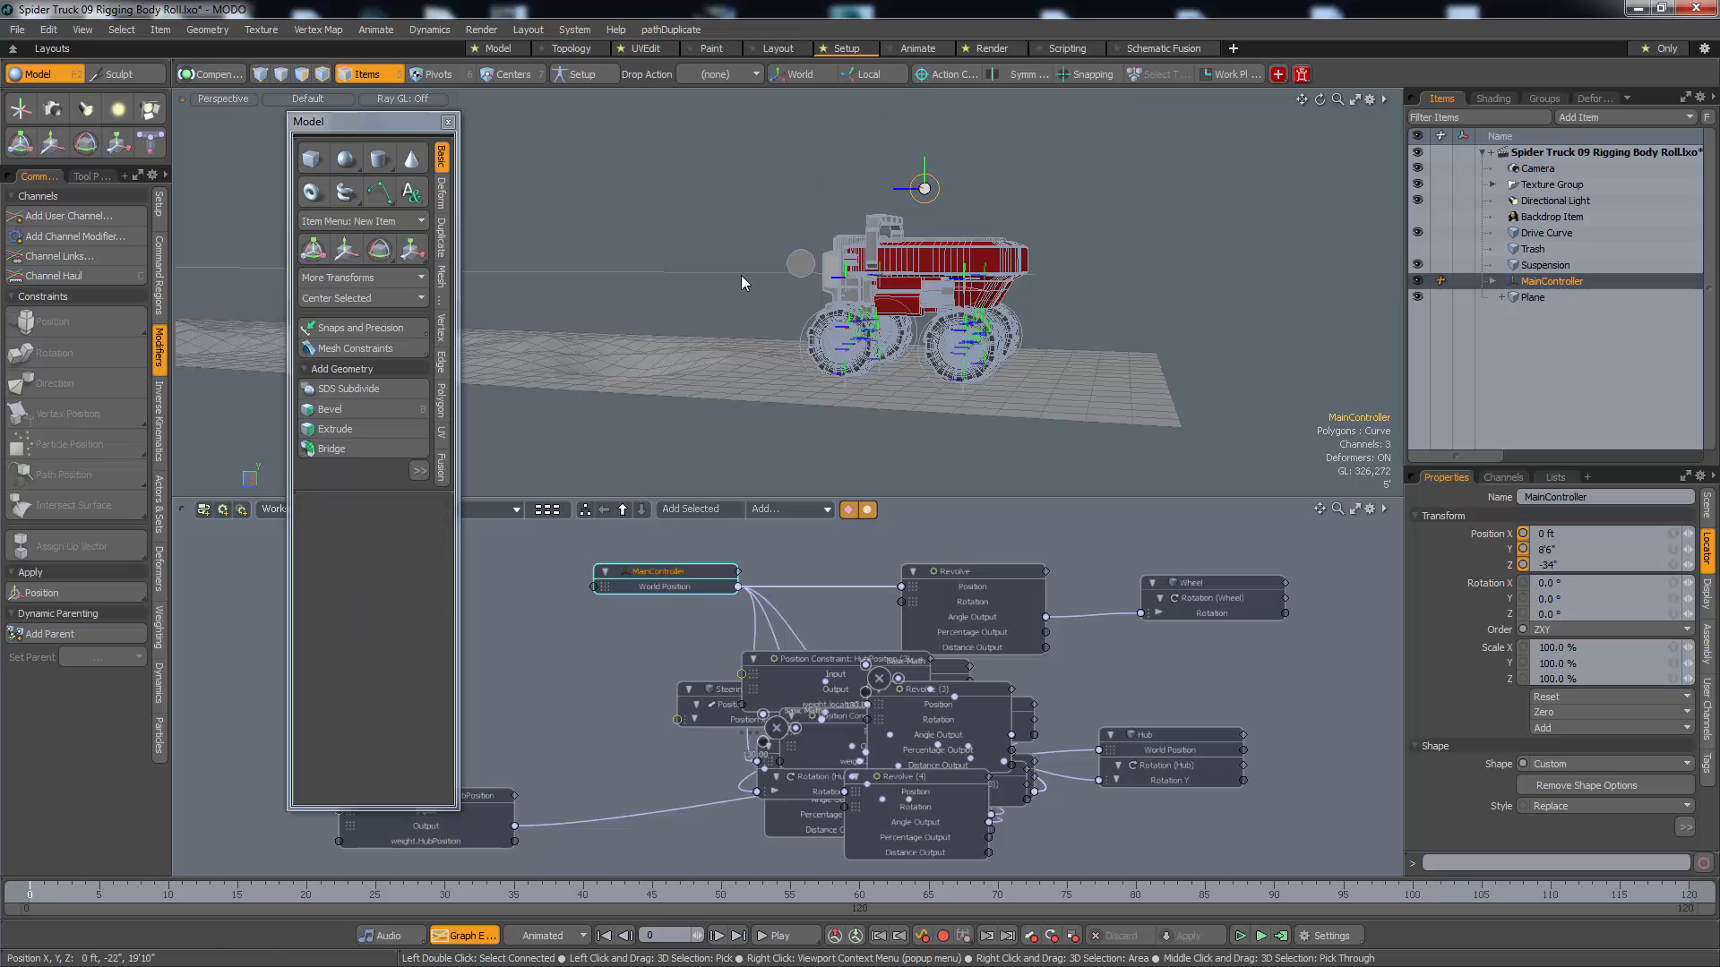
pyautogui.click(744, 270)
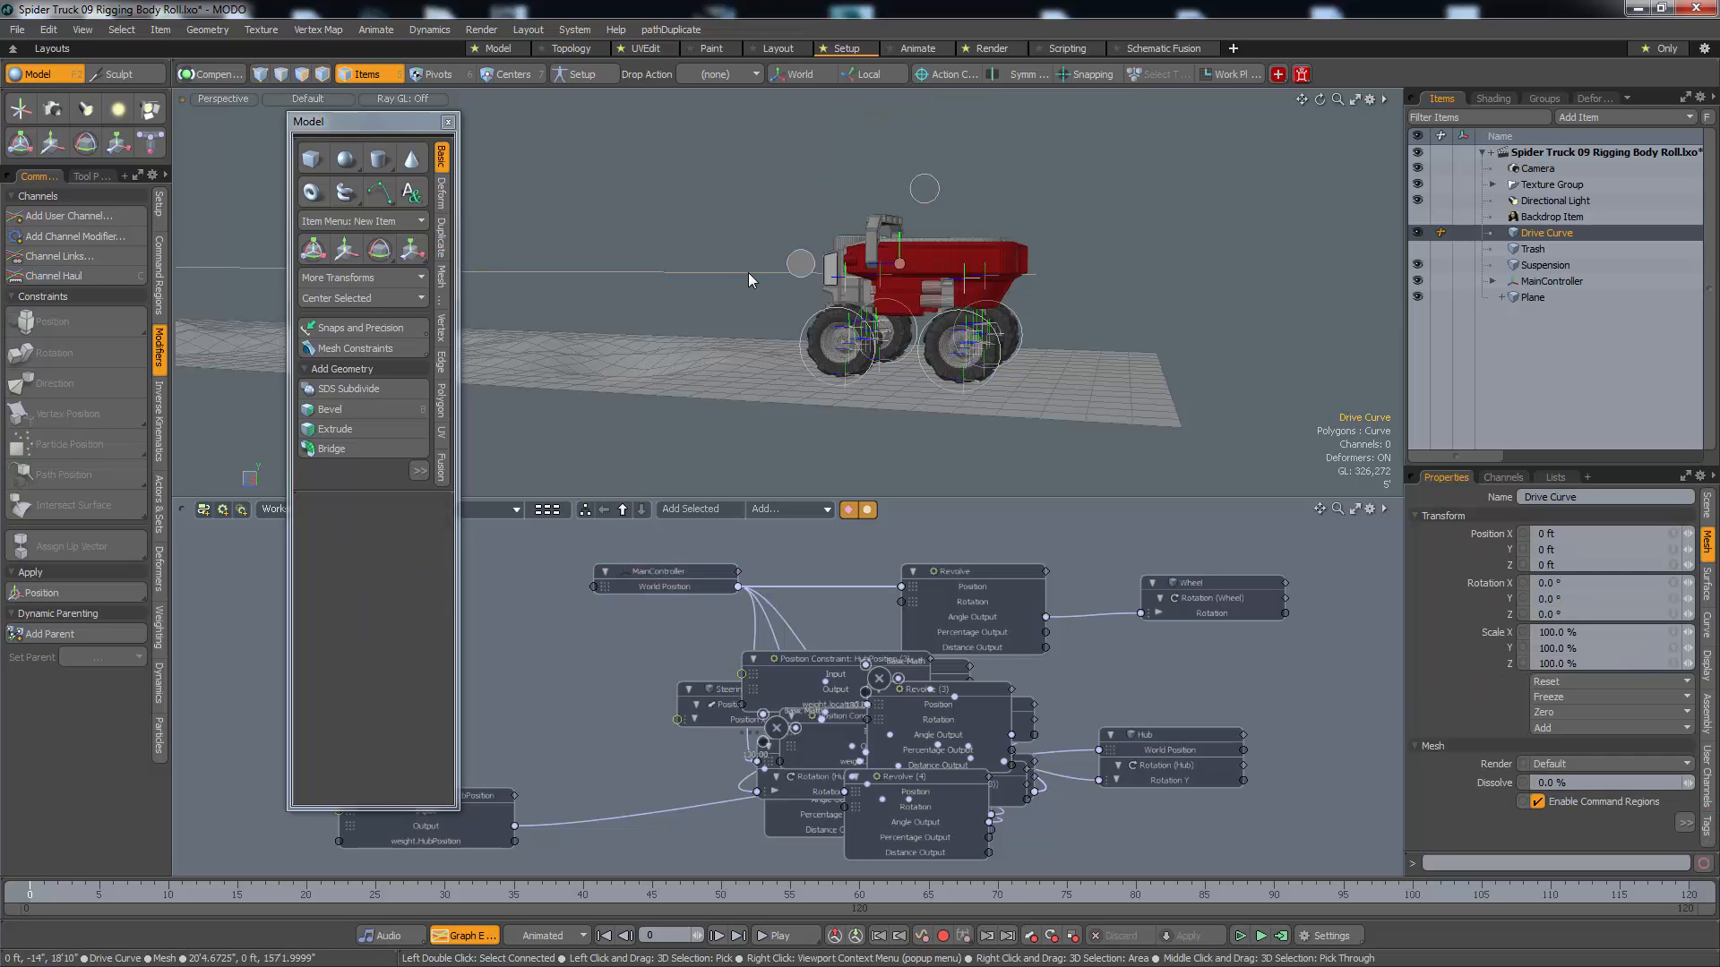
pyautogui.press('3')
pyautogui.press('w')
pyautogui.keyDown('alt'); pyautogui.keyDown('shift'); pyautogui.moveTo(651, 272); pyautogui.dragTo(819, 280); pyautogui.keyUp('shift'); pyautogui.keyUp('alt')
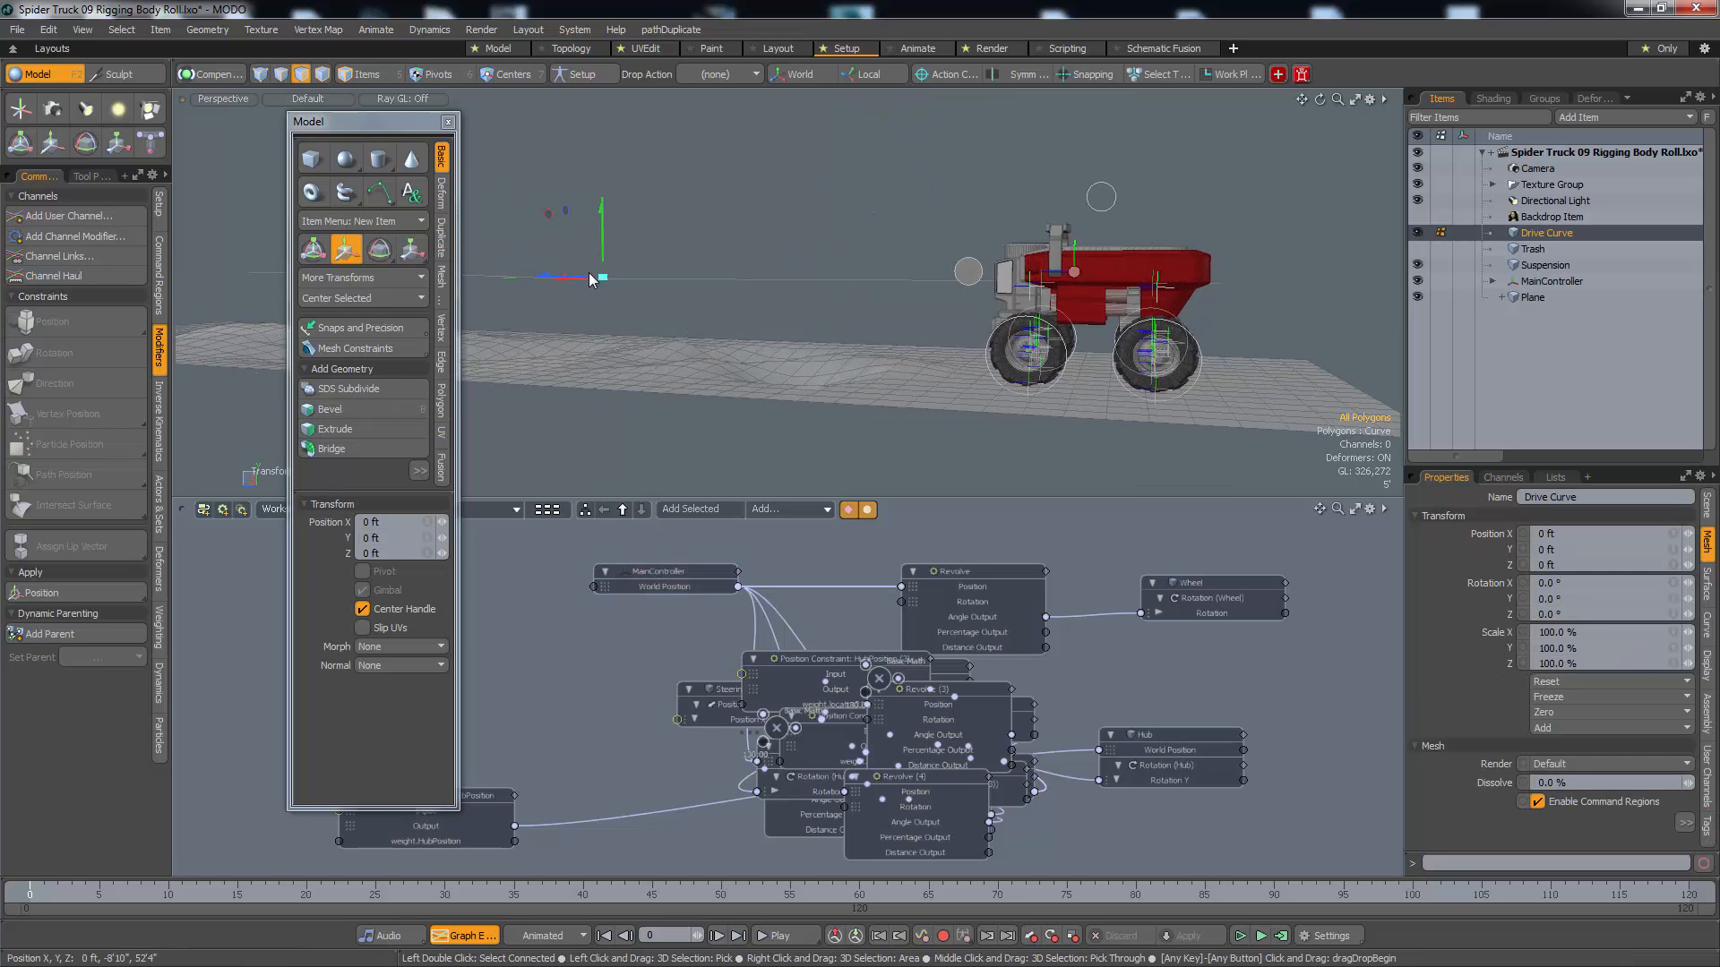
pyautogui.moveTo(605, 260); pyautogui.dragTo(523, 159)
pyautogui.hotkey('ctrl', 'space')
pyautogui.click(862, 227)
pyautogui.press('space')
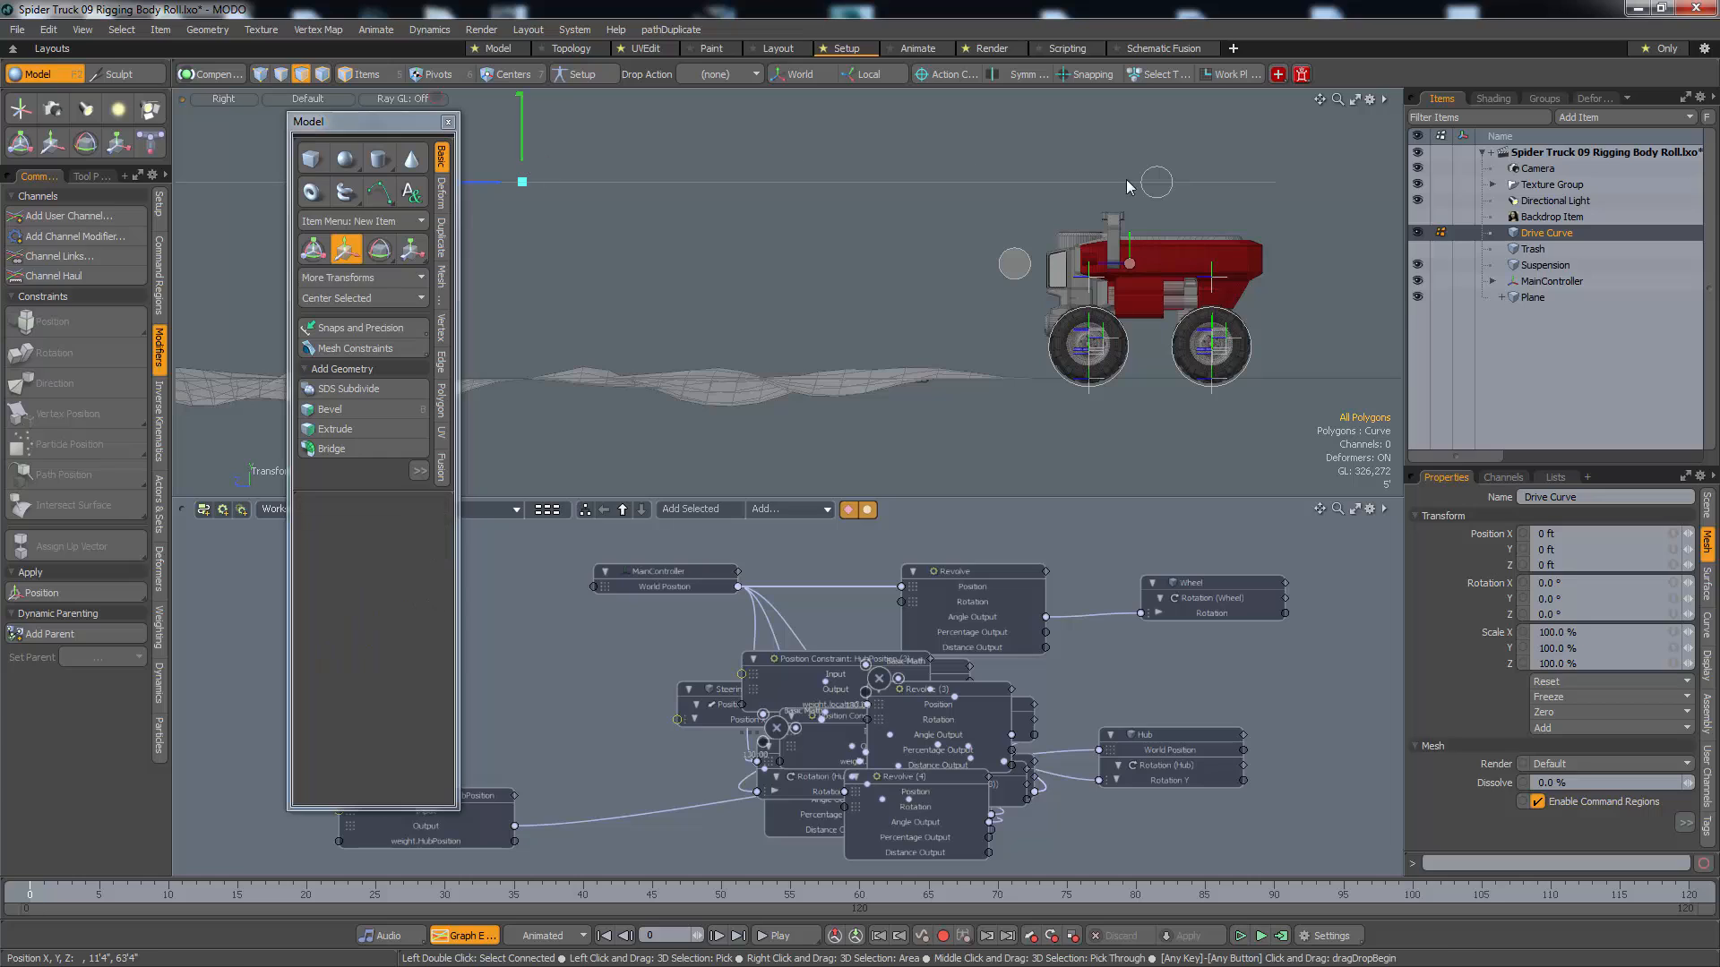
# Constrain the MainController above the truck to the Drive Curve with a Path constraint
pyautogui.click(1146, 190)
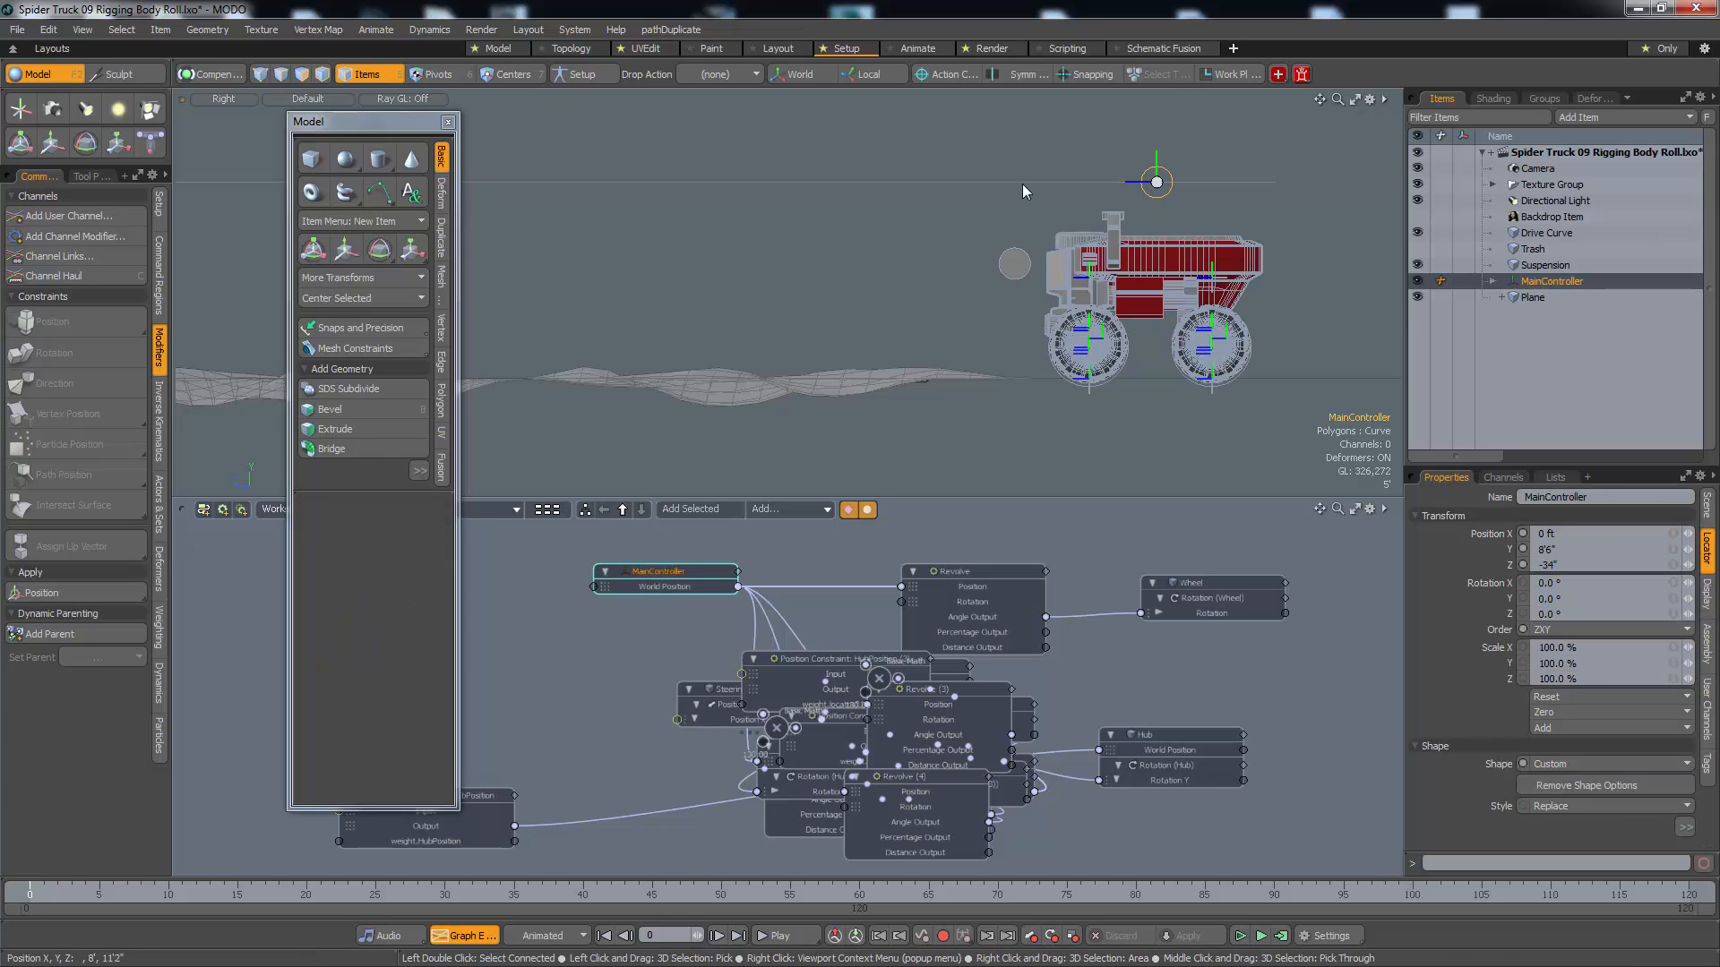
pyautogui.press('shift')
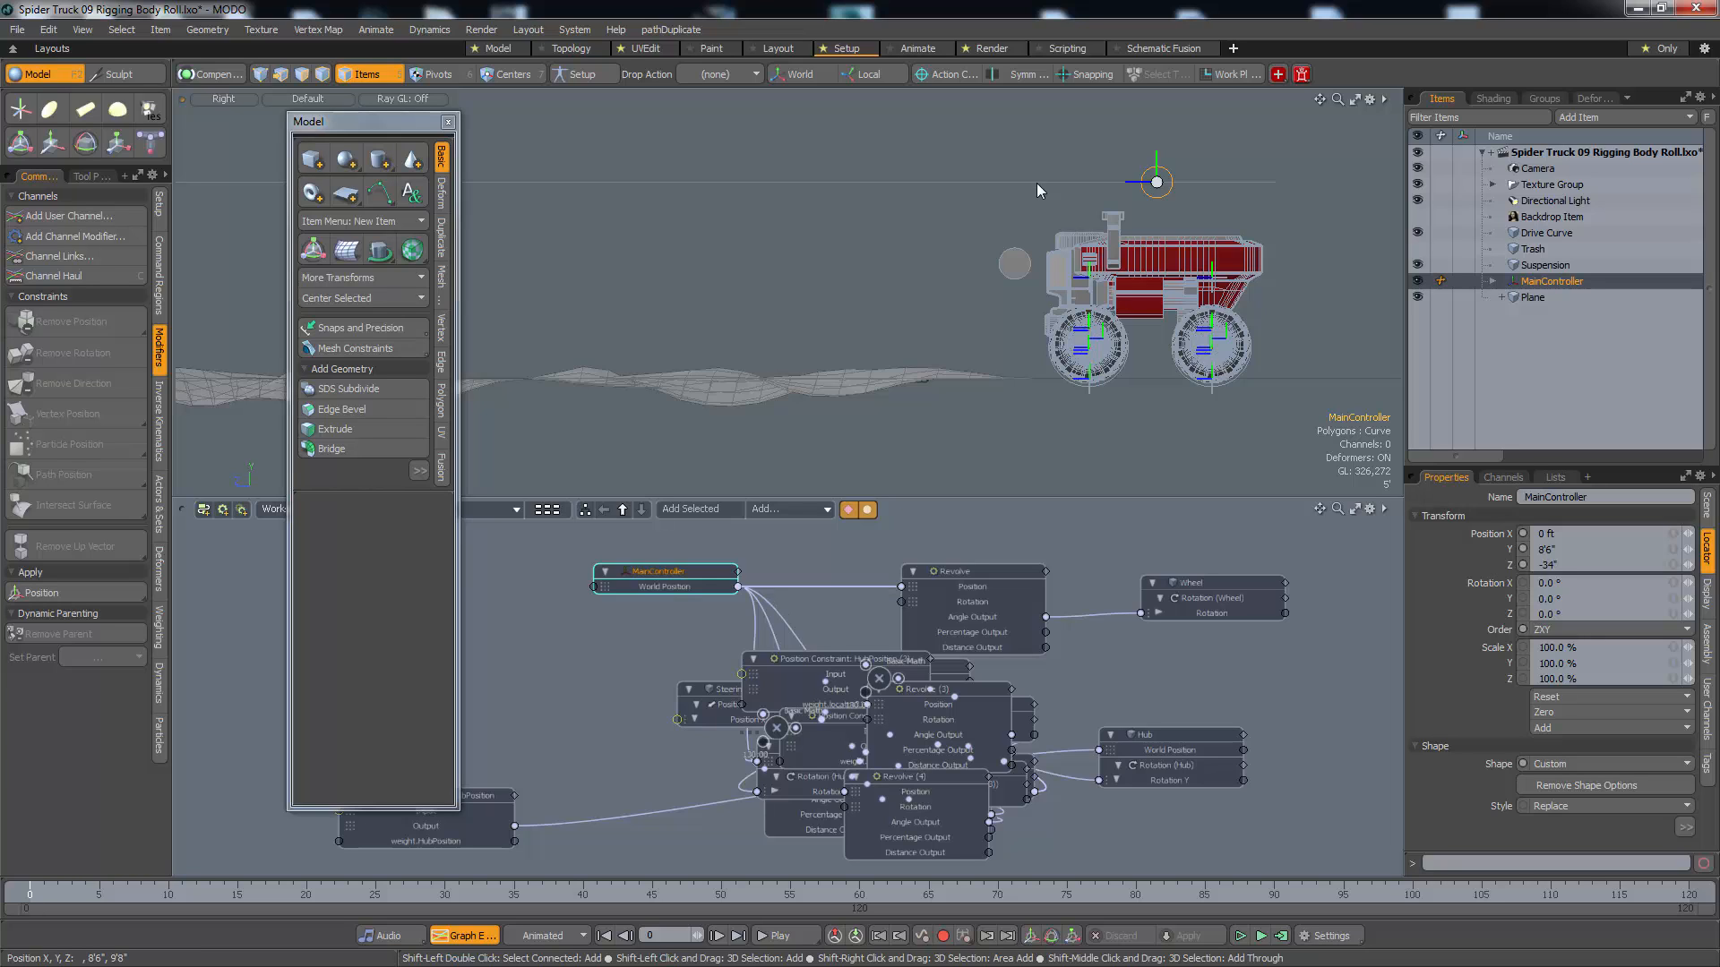
pyautogui.keyDown('shift'); pyautogui.click(1530, 235); pyautogui.keyUp('shift')
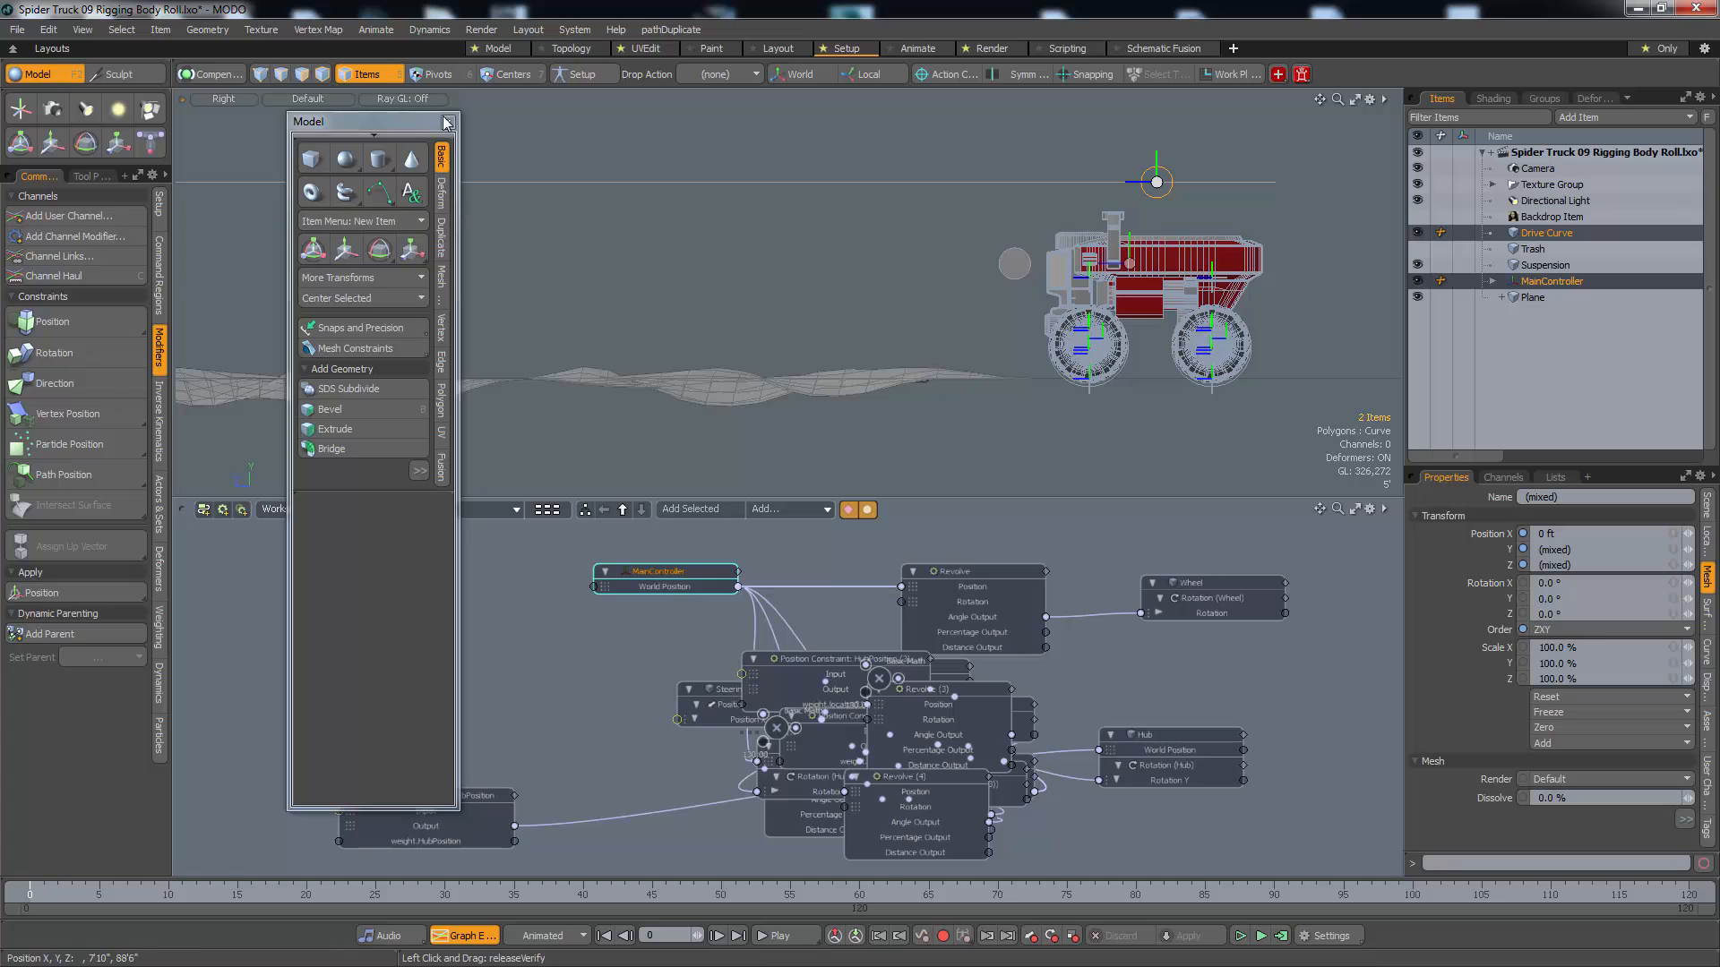
pyautogui.click(447, 122)
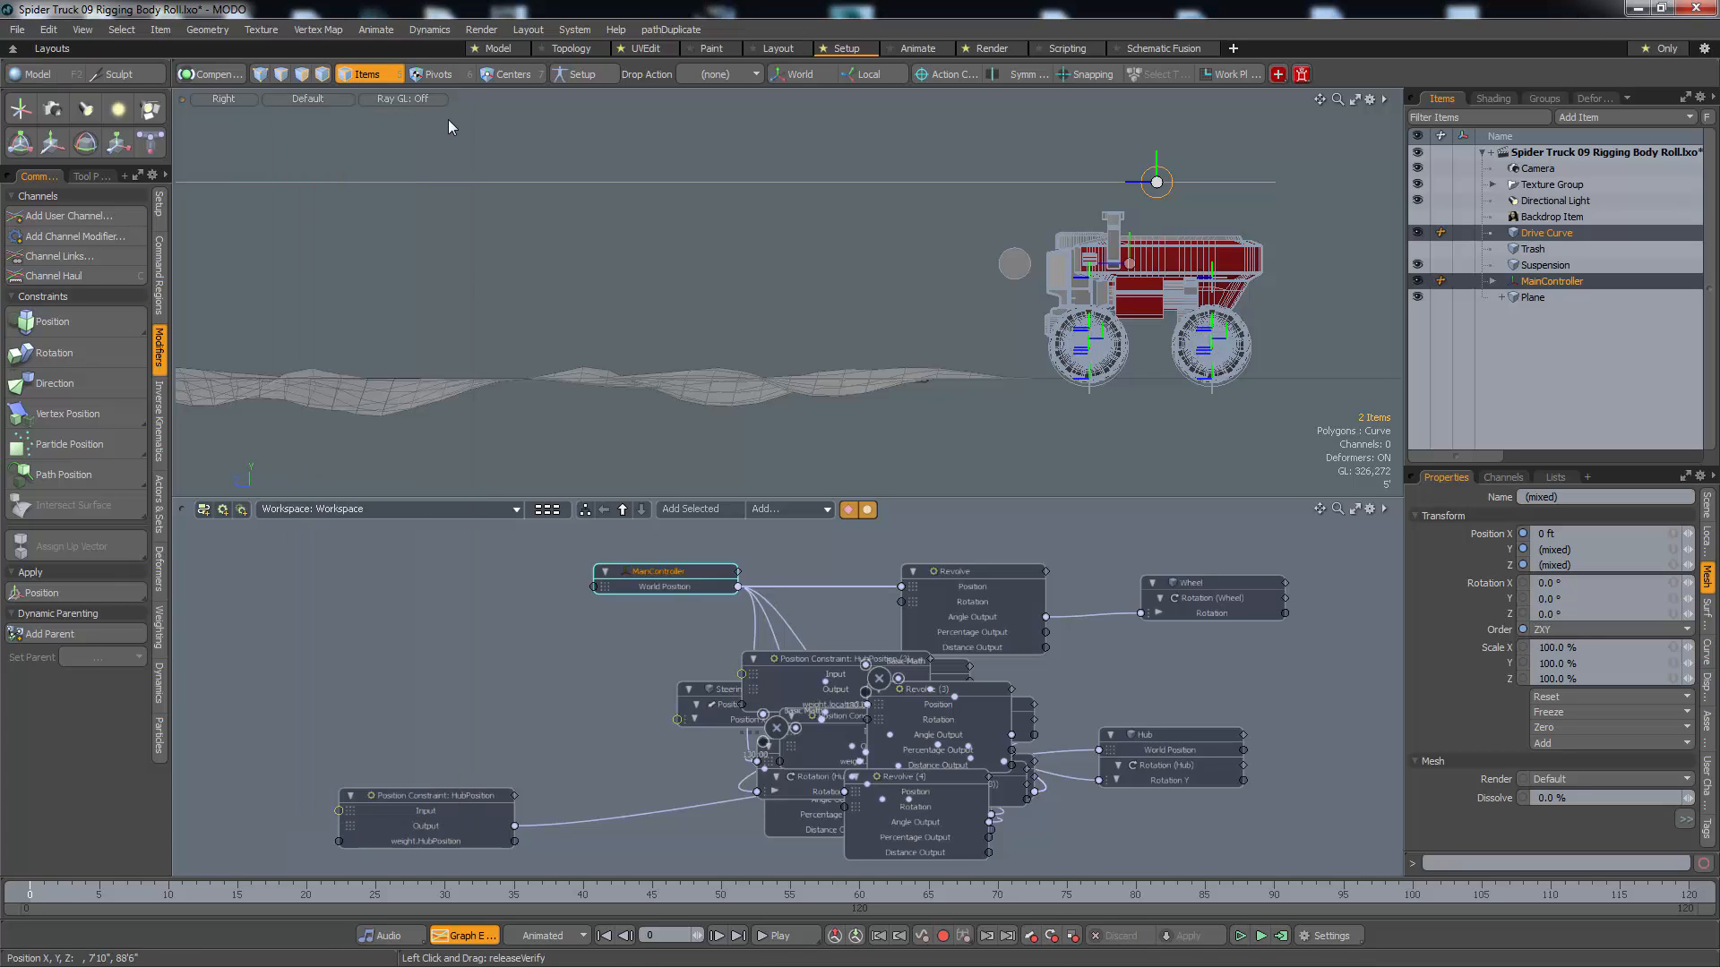
pyautogui.click(63, 471)
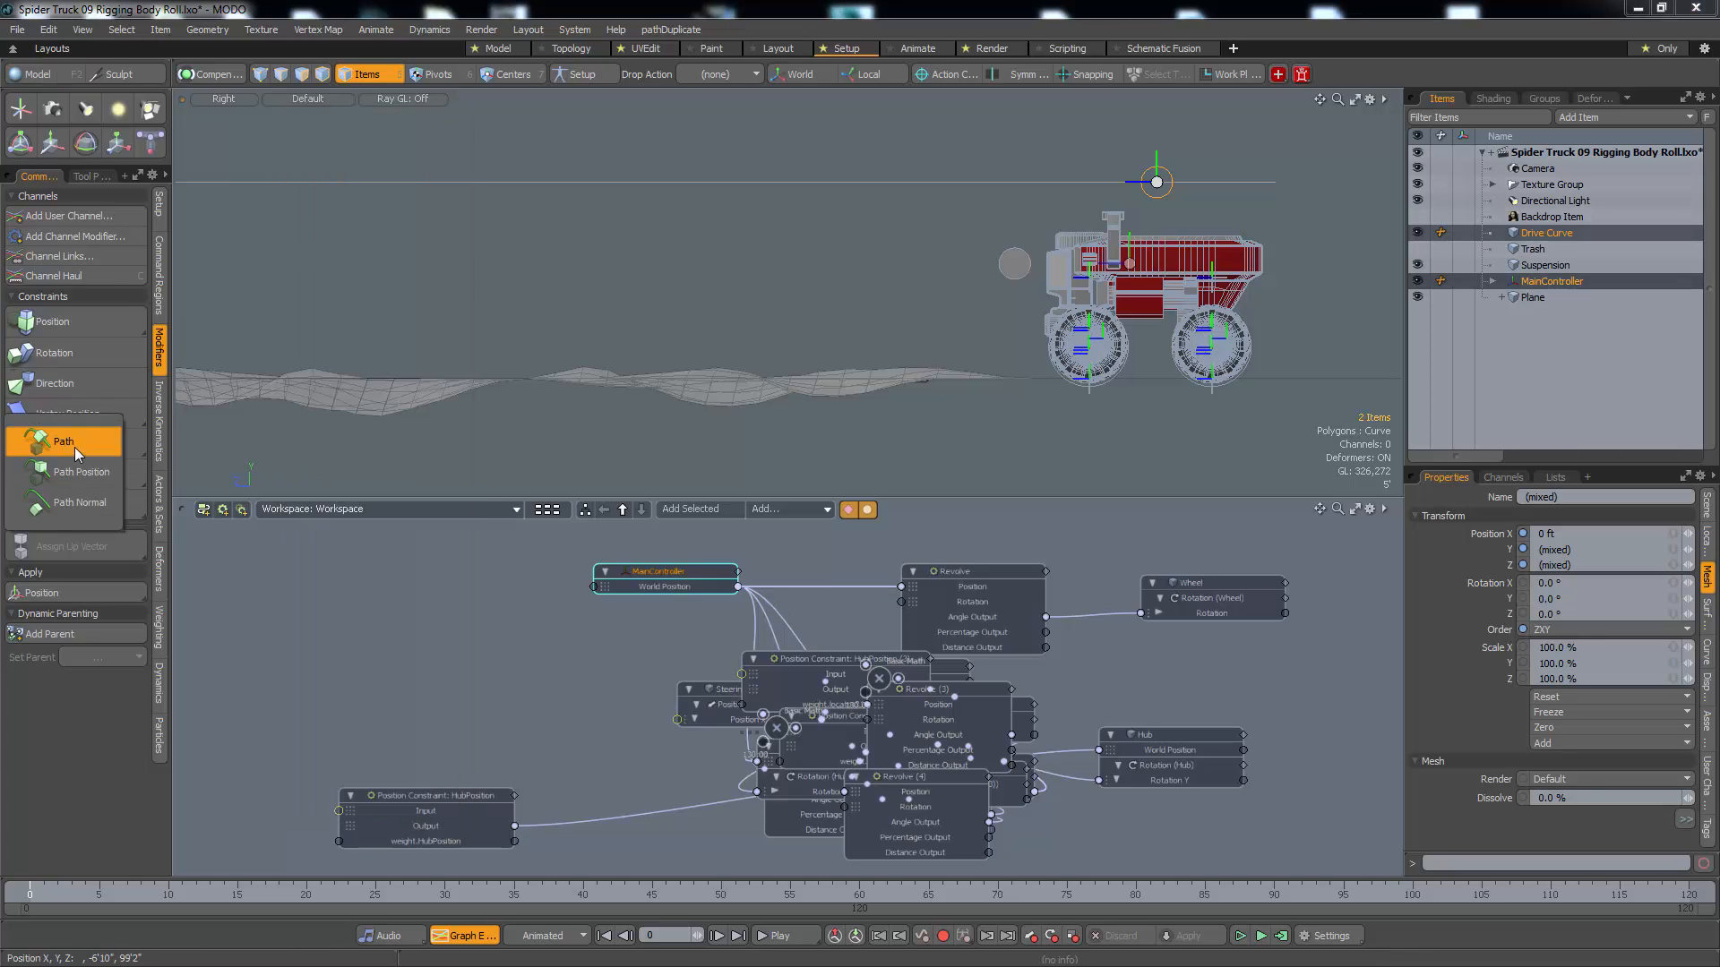
pyautogui.click(78, 448)
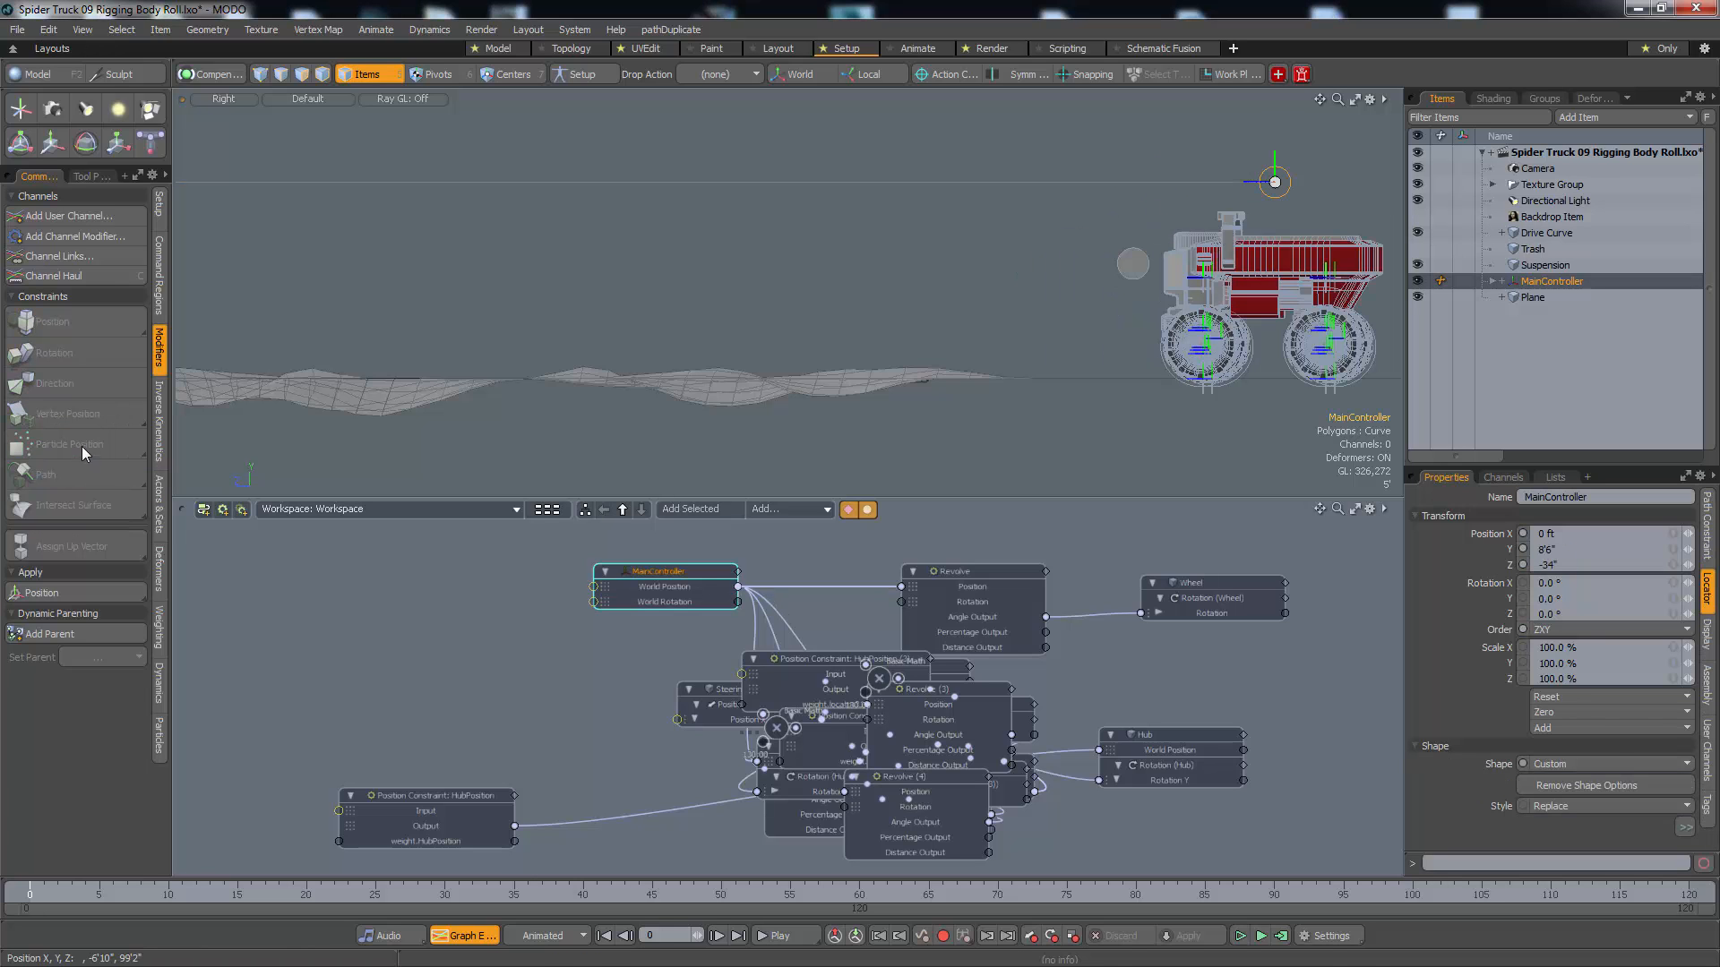
# Select the MainController's path constraint in the item tree and test its Path Percentage up to 20 %, resetting it to 0 %
pyautogui.keyDown('alt'); pyautogui.moveTo(1127, 326); pyautogui.dragTo(1118, 206); pyautogui.keyUp('alt')
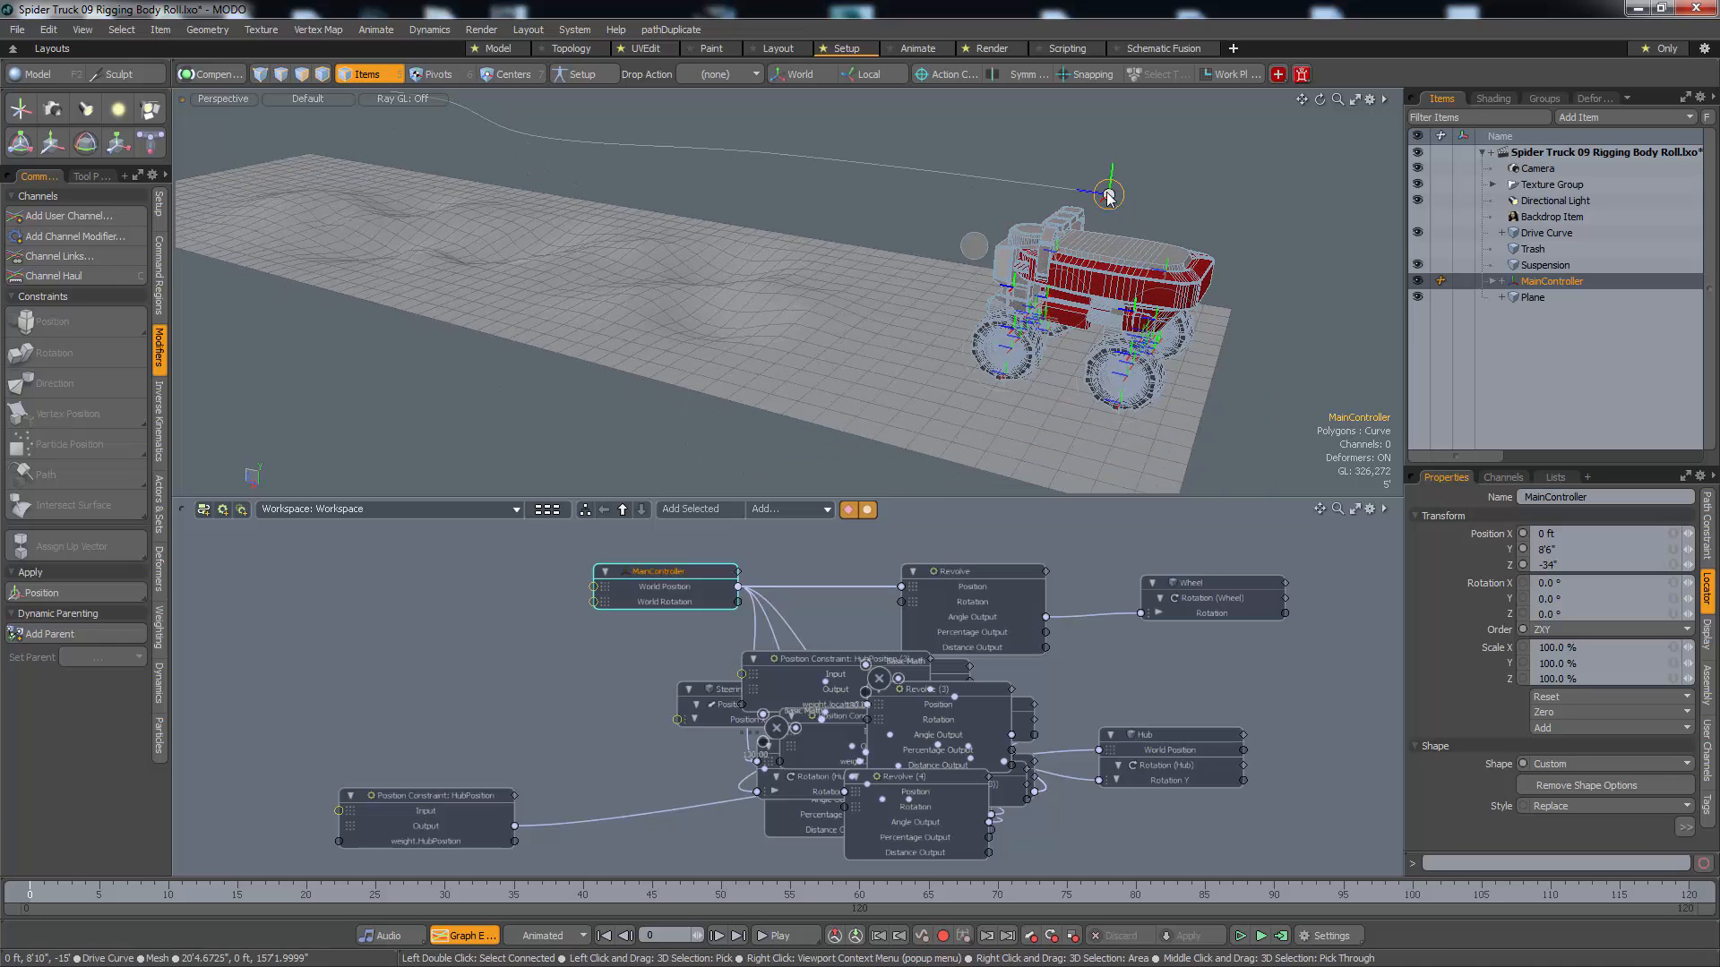
pyautogui.click(1503, 285)
pyautogui.click(1535, 295)
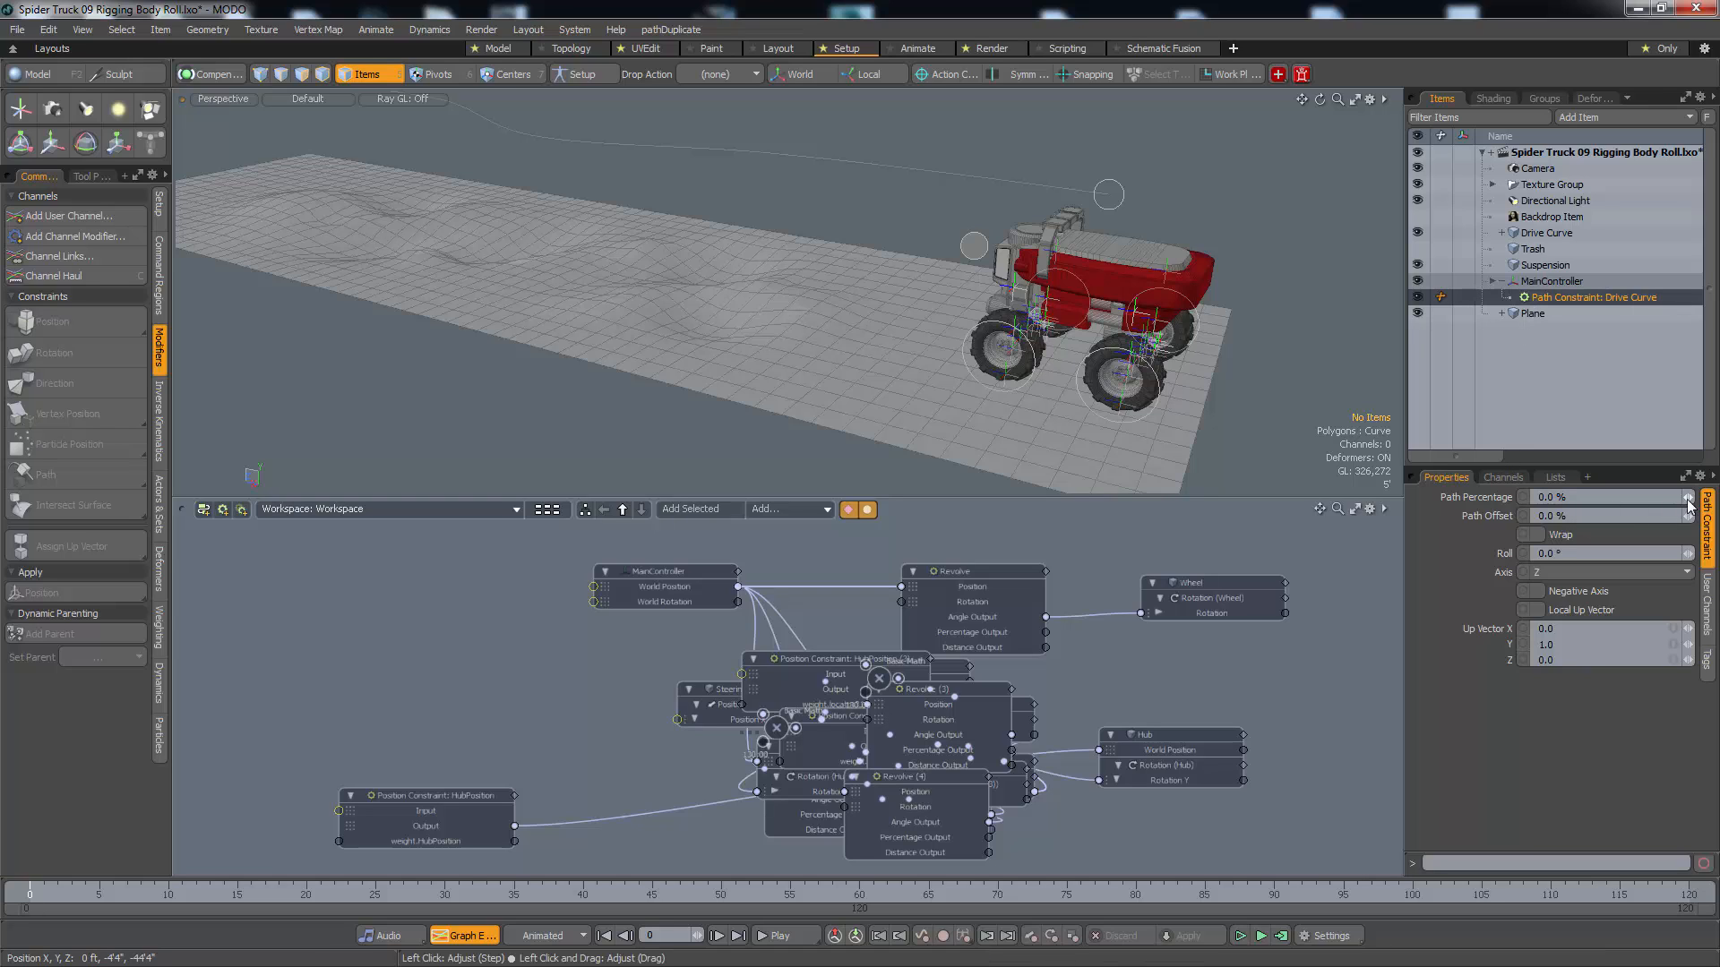
pyautogui.moveTo(1693, 502); pyautogui.dragTo(1692, 498)
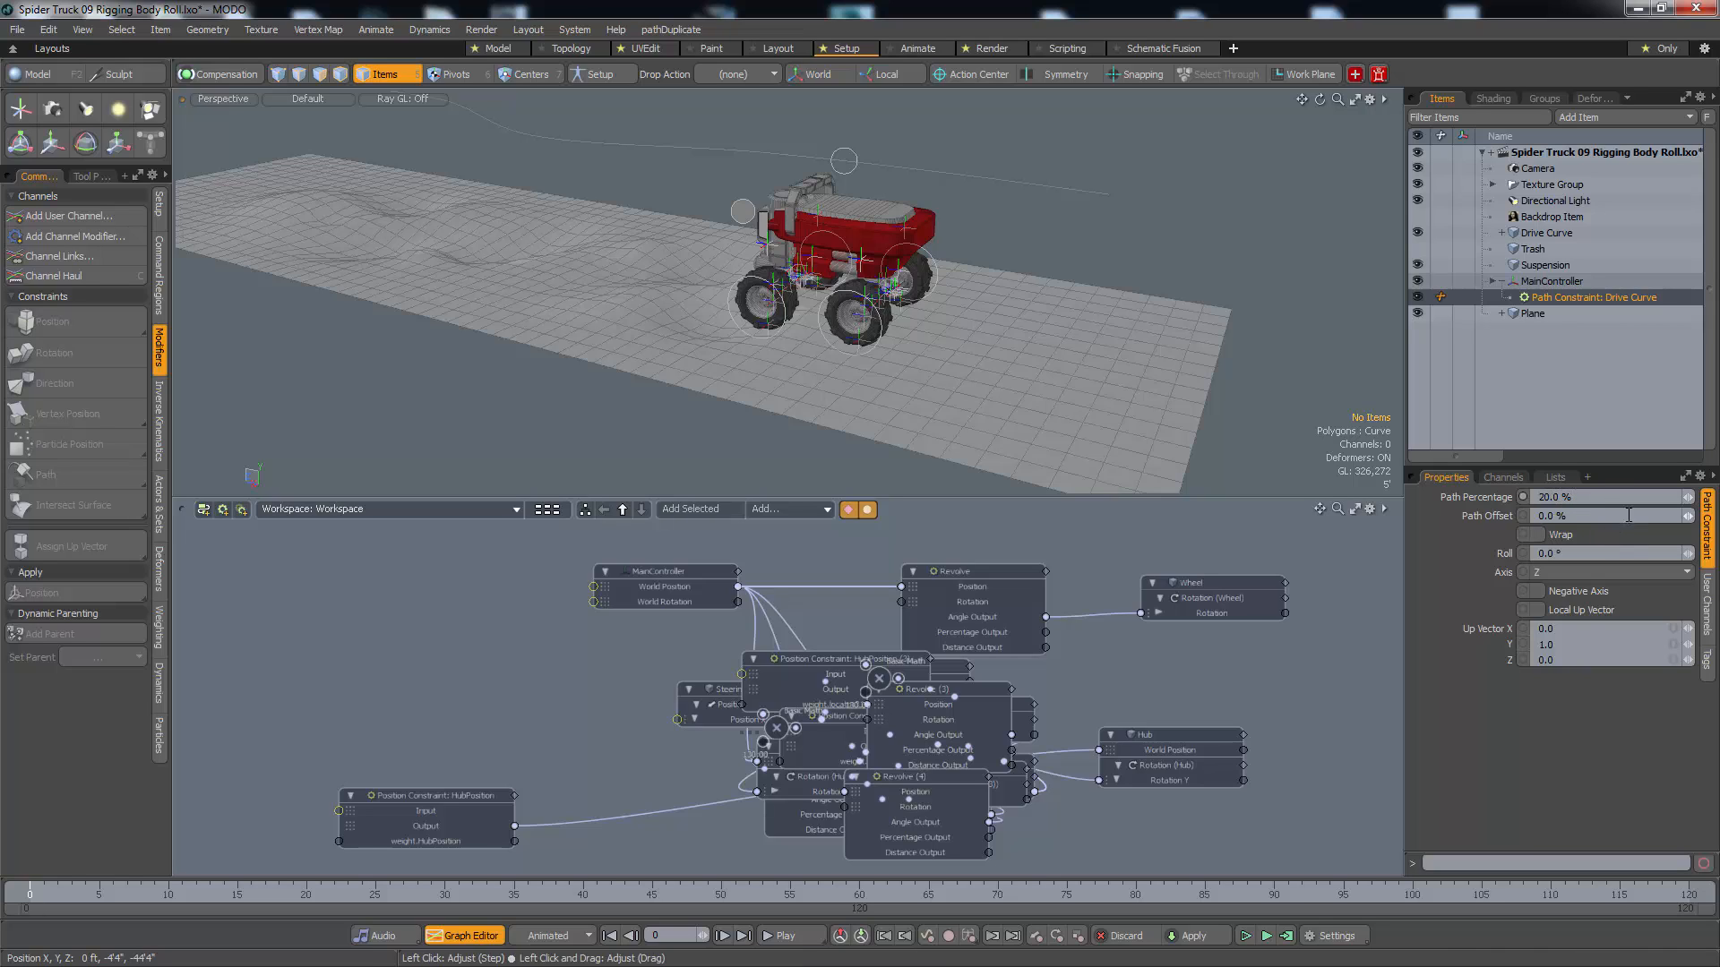
pyautogui.rightClick(1681, 502)
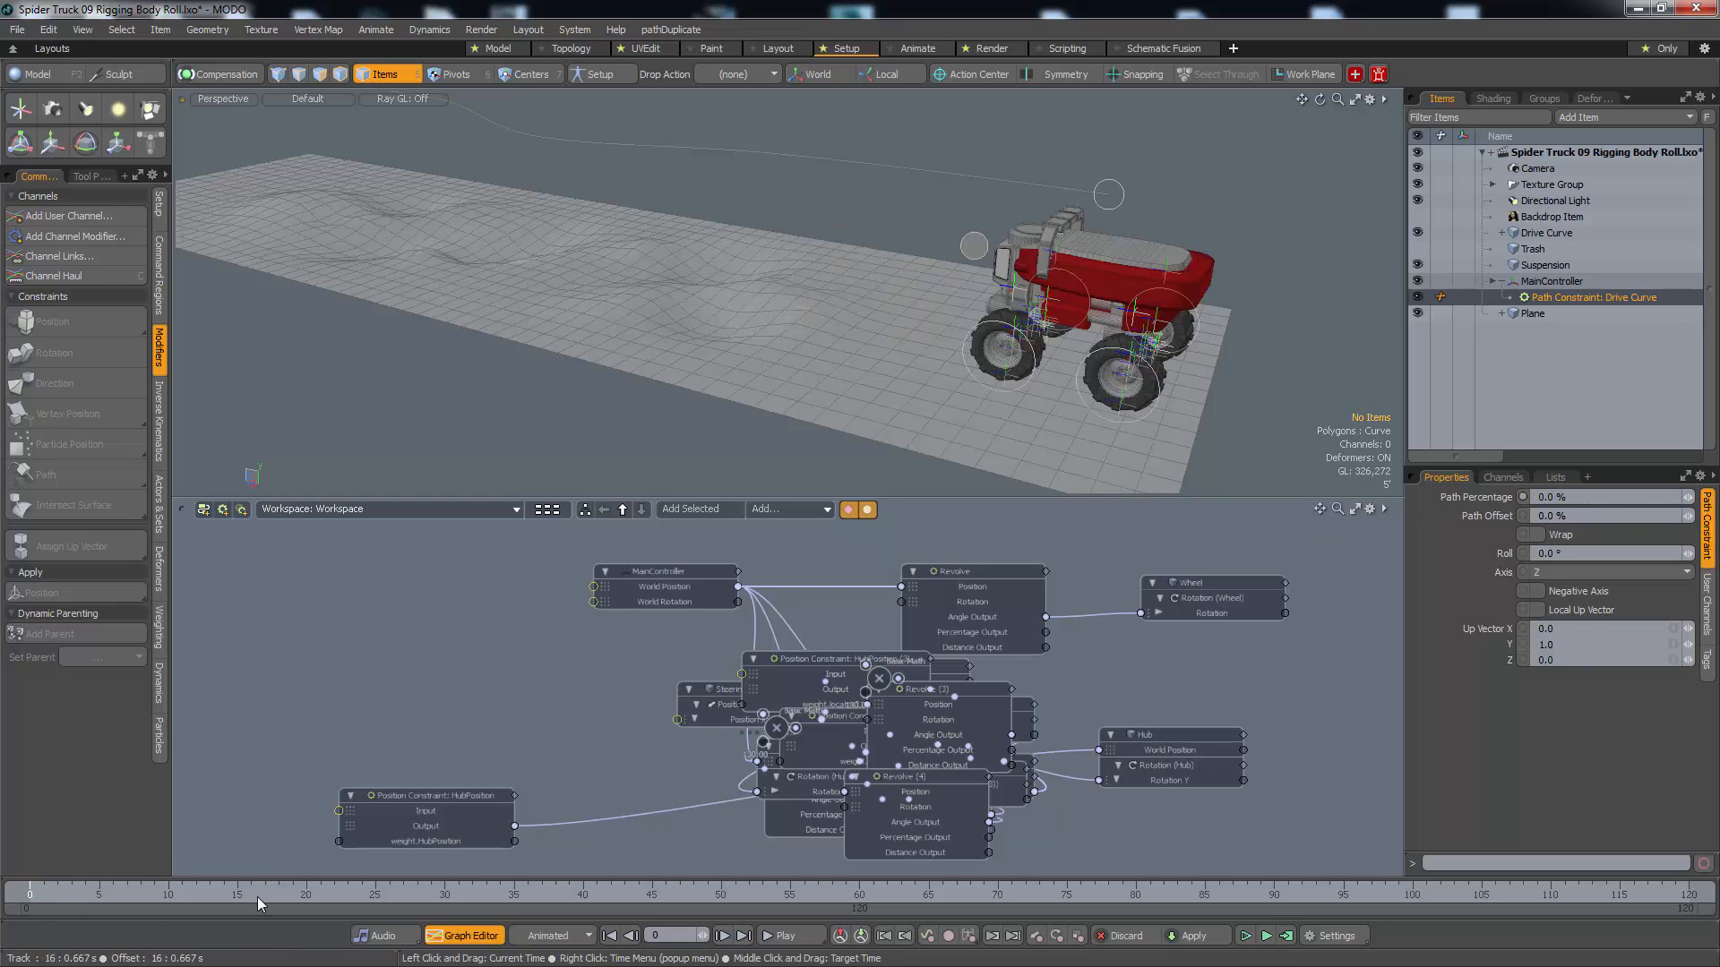
# Key the MainController constraint's Path Percentage at 0 % on frame 0
pyautogui.moveTo(259, 897); pyautogui.dragTo(112, 897)
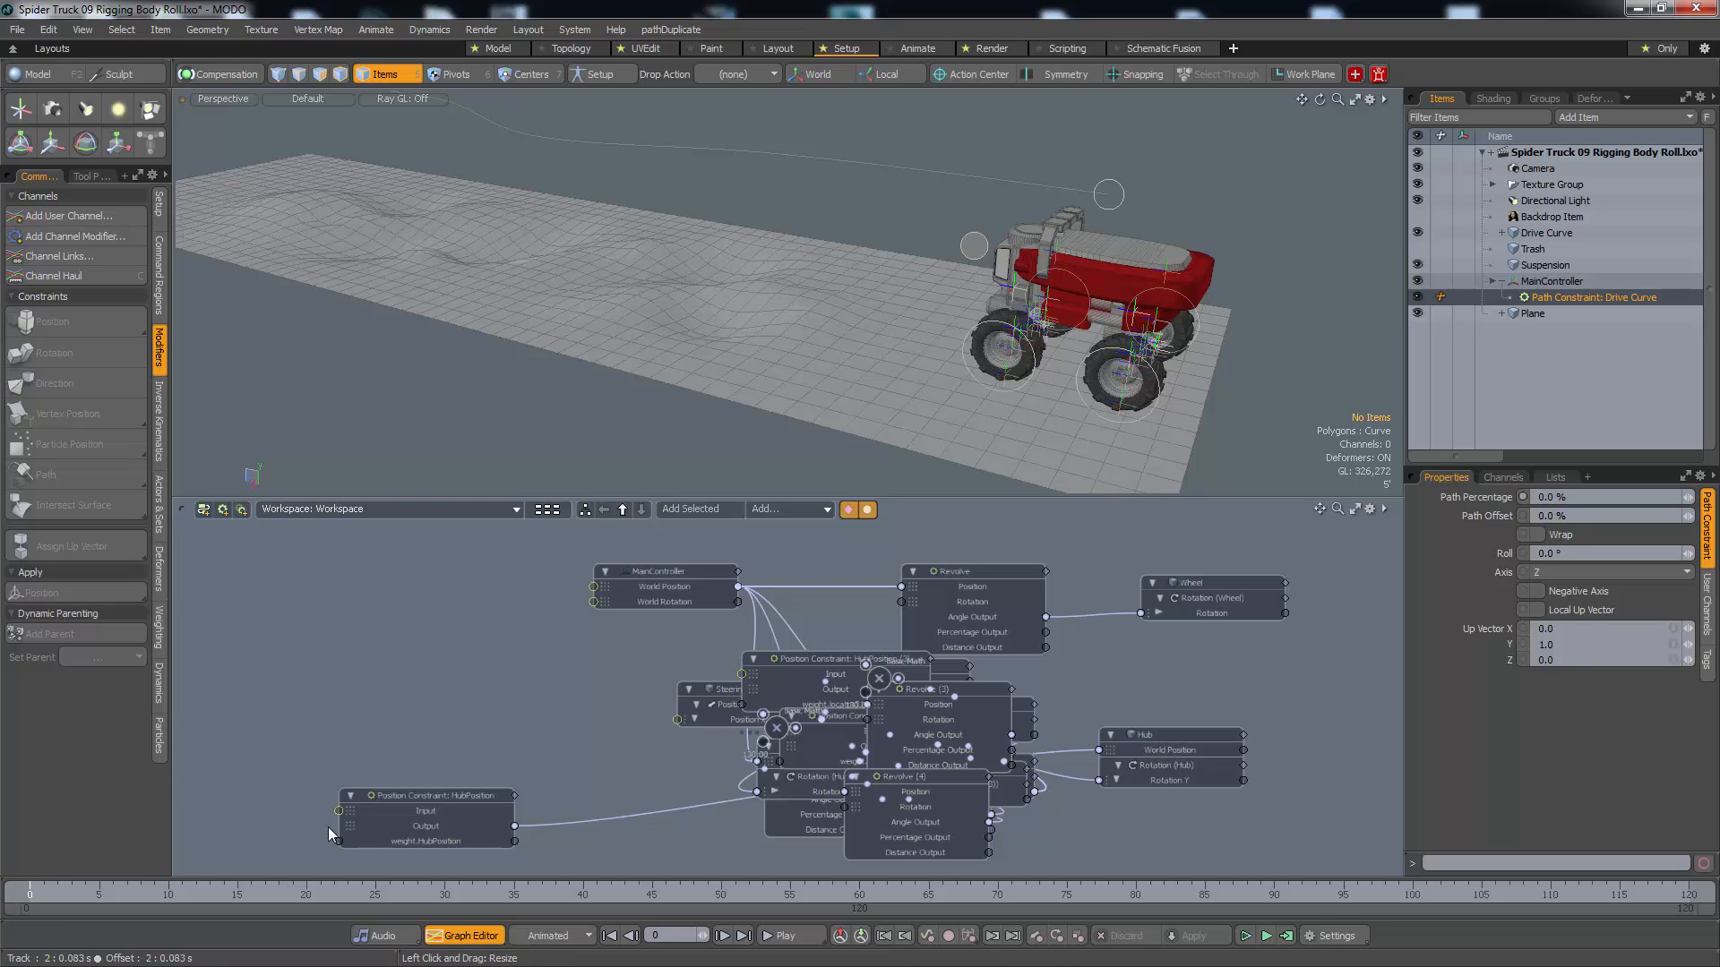
pyautogui.click(1524, 497)
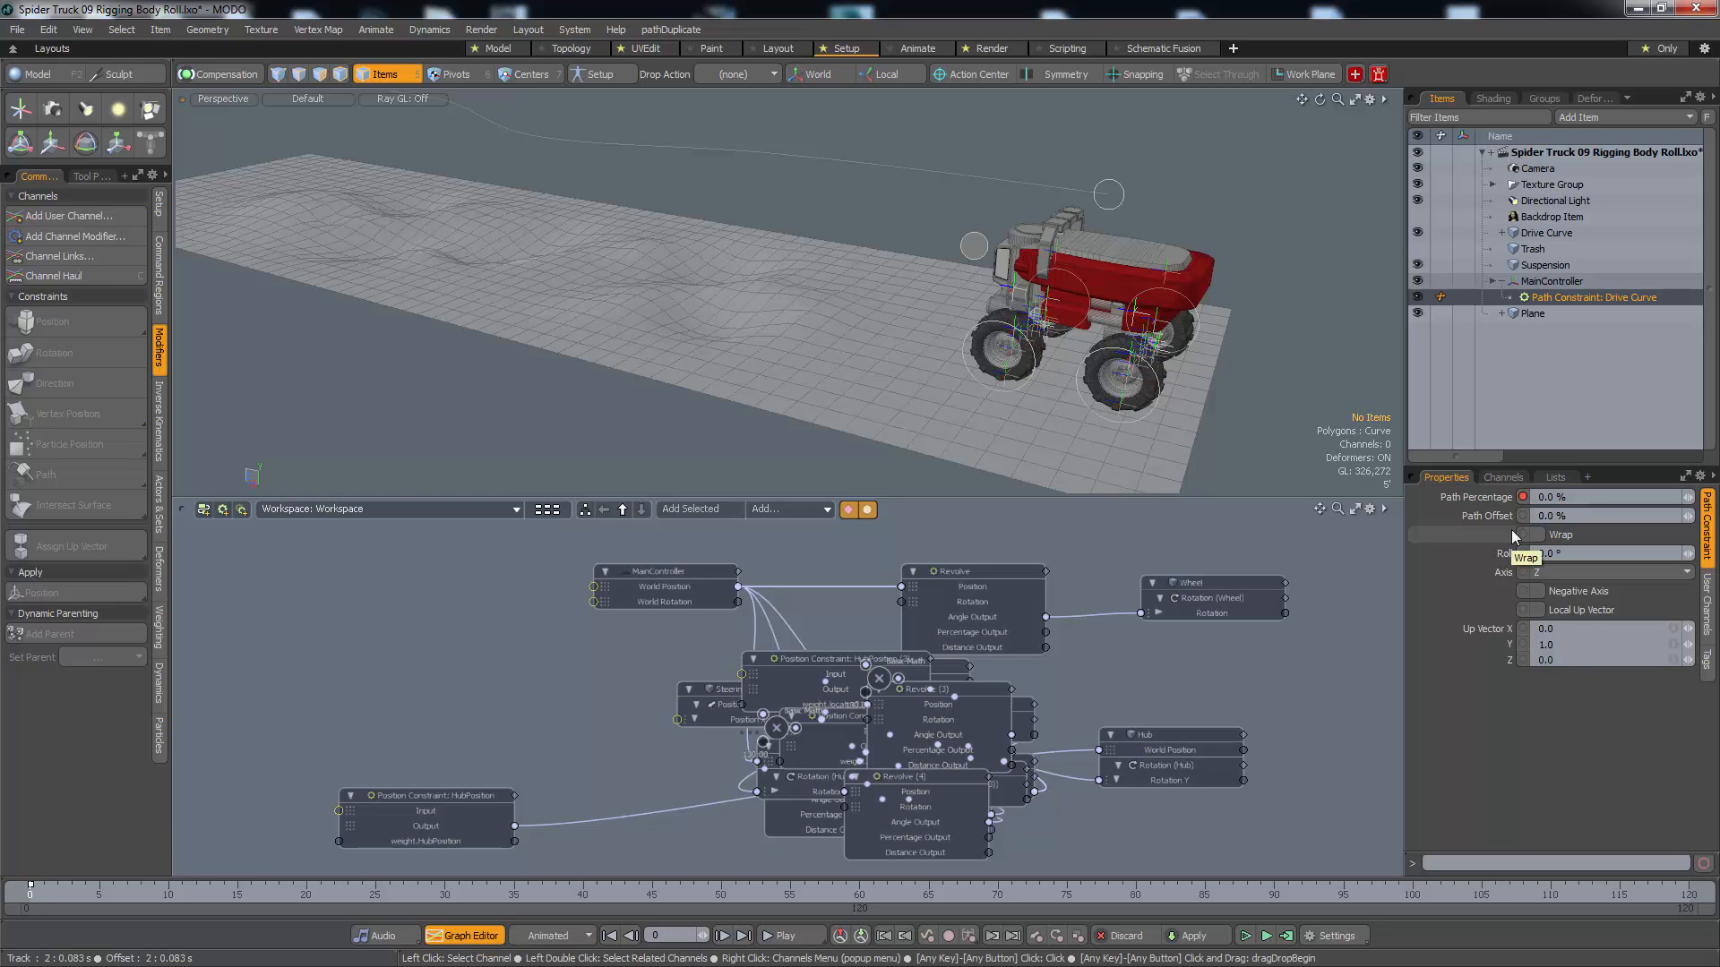
pyautogui.moveTo(1527, 499)
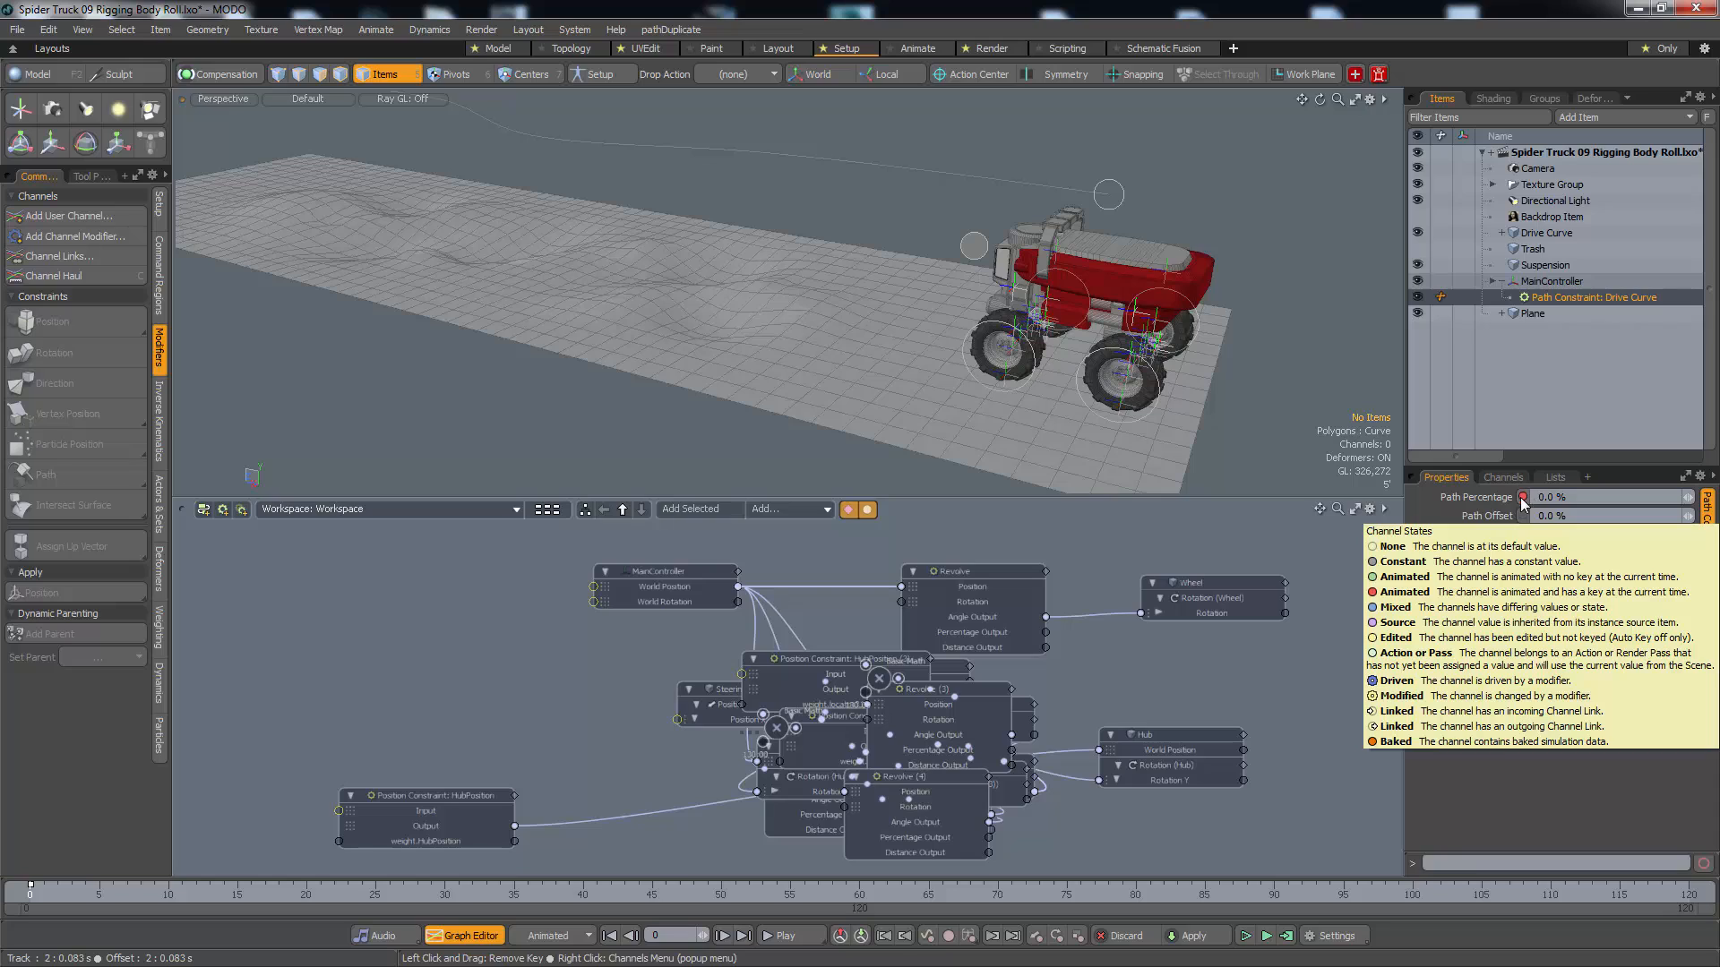
# Key the MainController constraint's Path Percentage at 80 % on frame 120
pyautogui.moveTo(103, 896); pyautogui.dragTo(333, 896)
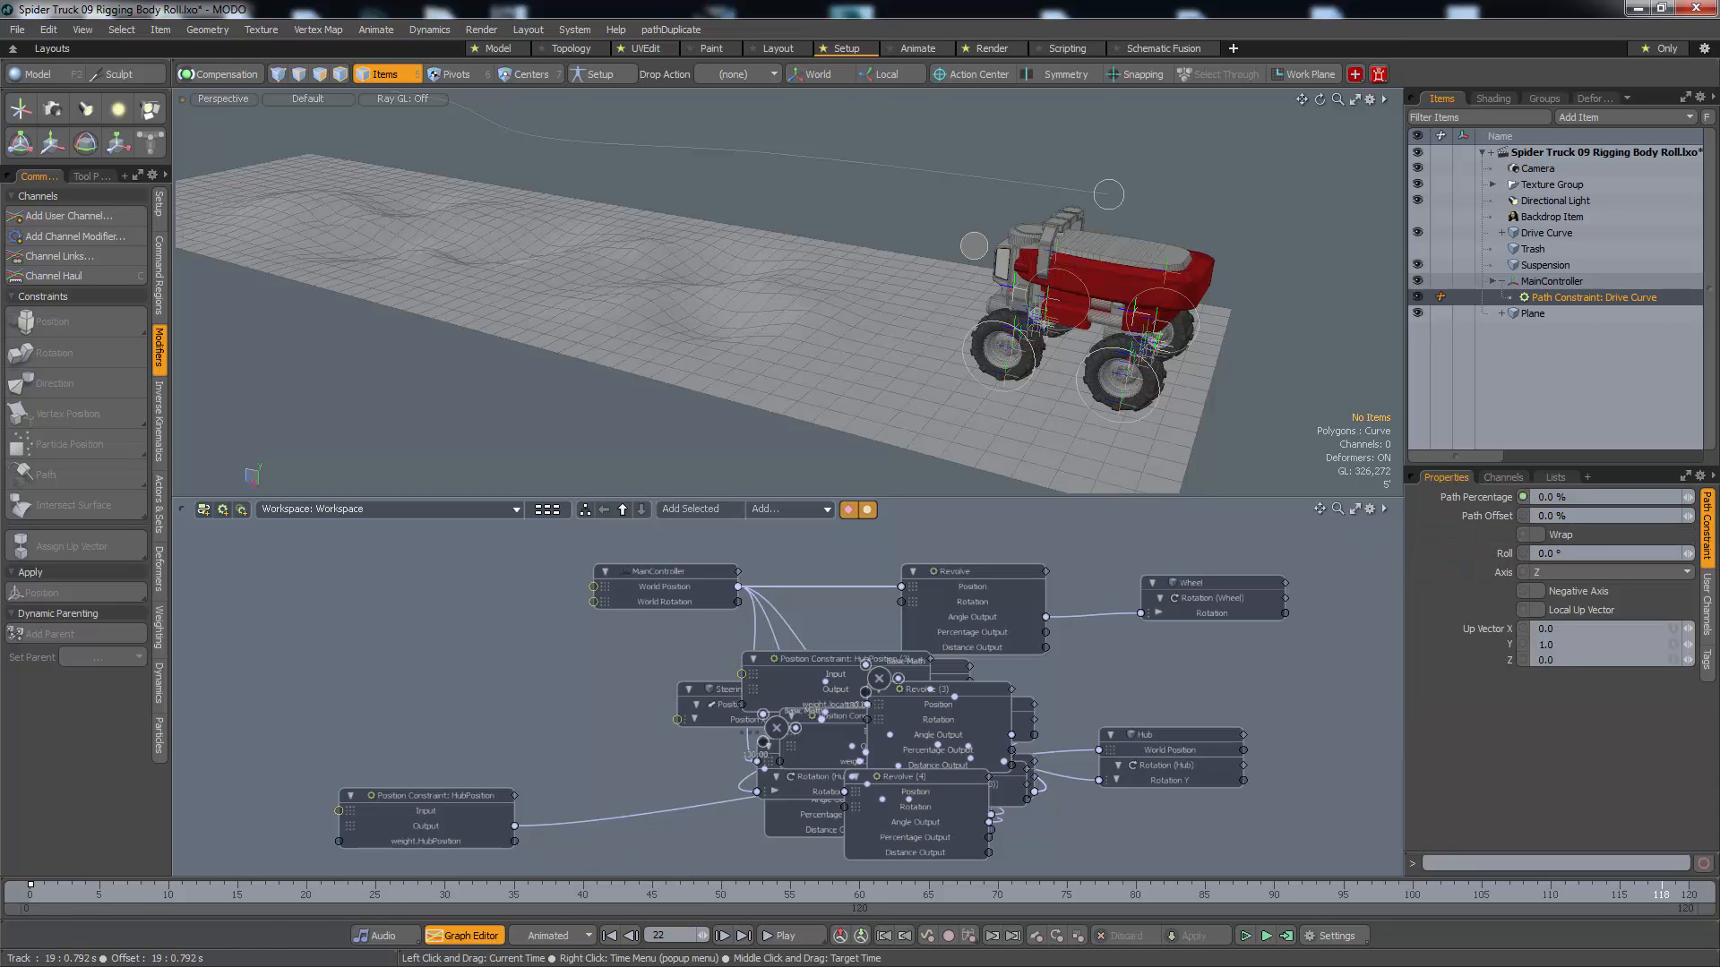
pyautogui.moveTo(1659, 896); pyautogui.dragTo(1689, 896)
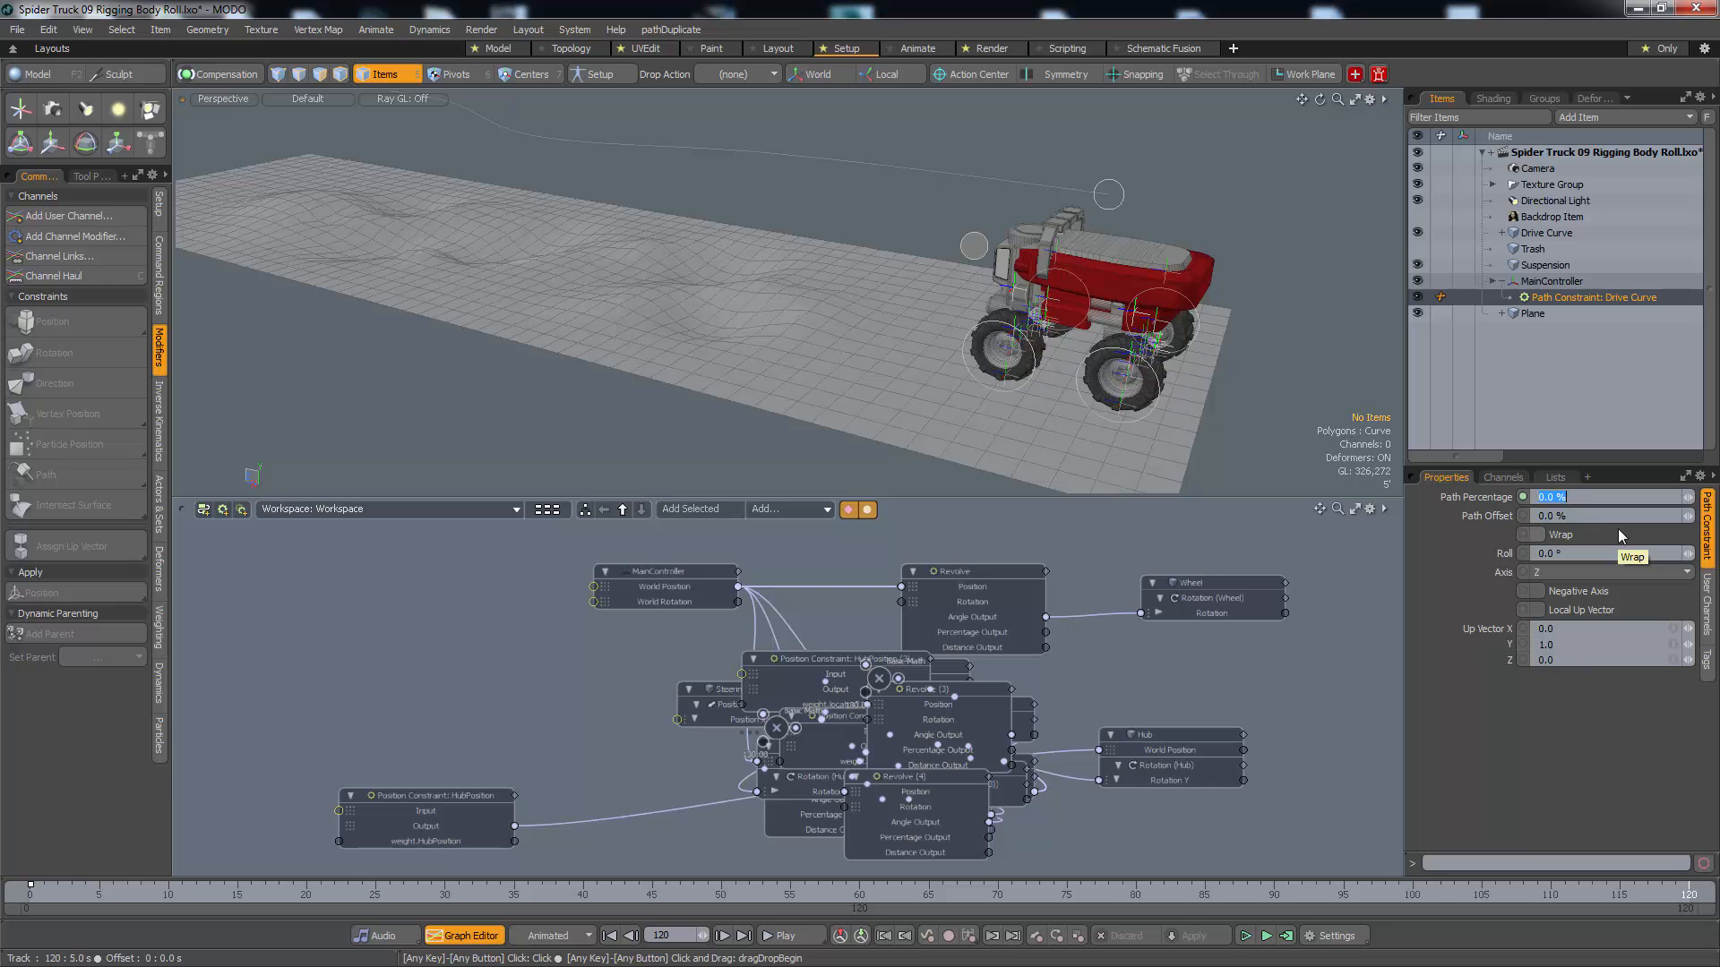
pyautogui.write('80')
pyautogui.press('Return')
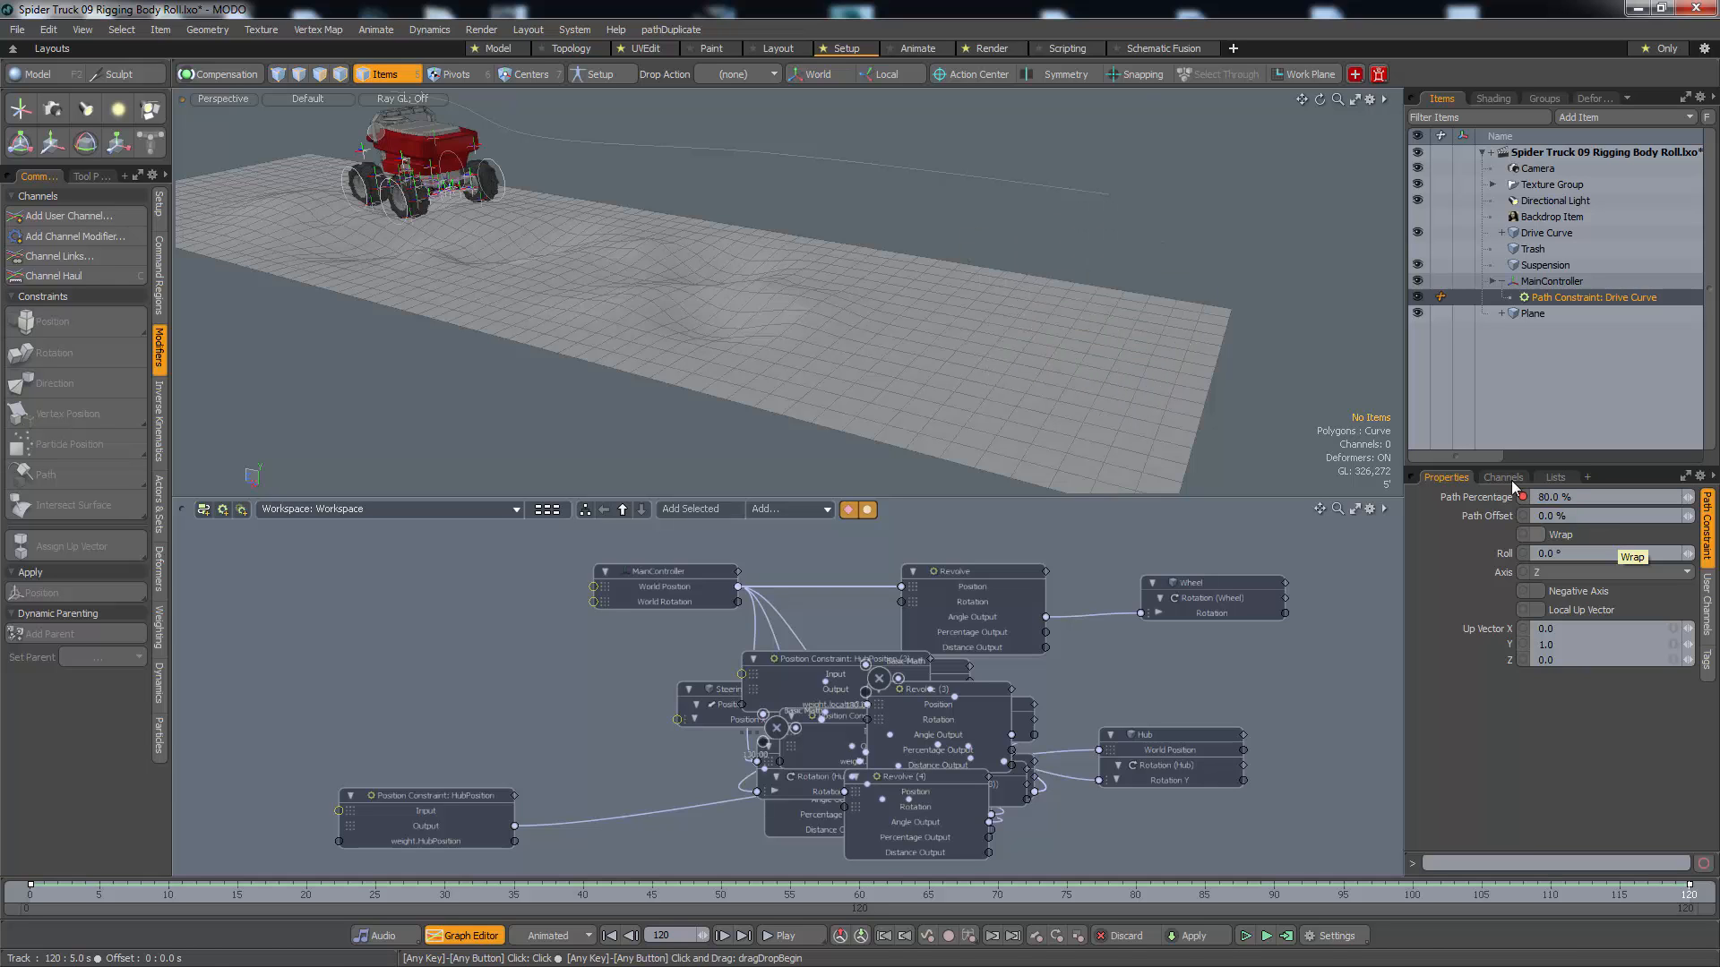
# Play the drive animation and examine the truck's travel along the curve in the perspective and top views
pyautogui.keyDown('alt'); pyautogui.moveTo(707, 394); pyautogui.dragTo(886, 324); pyautogui.keyUp('alt')
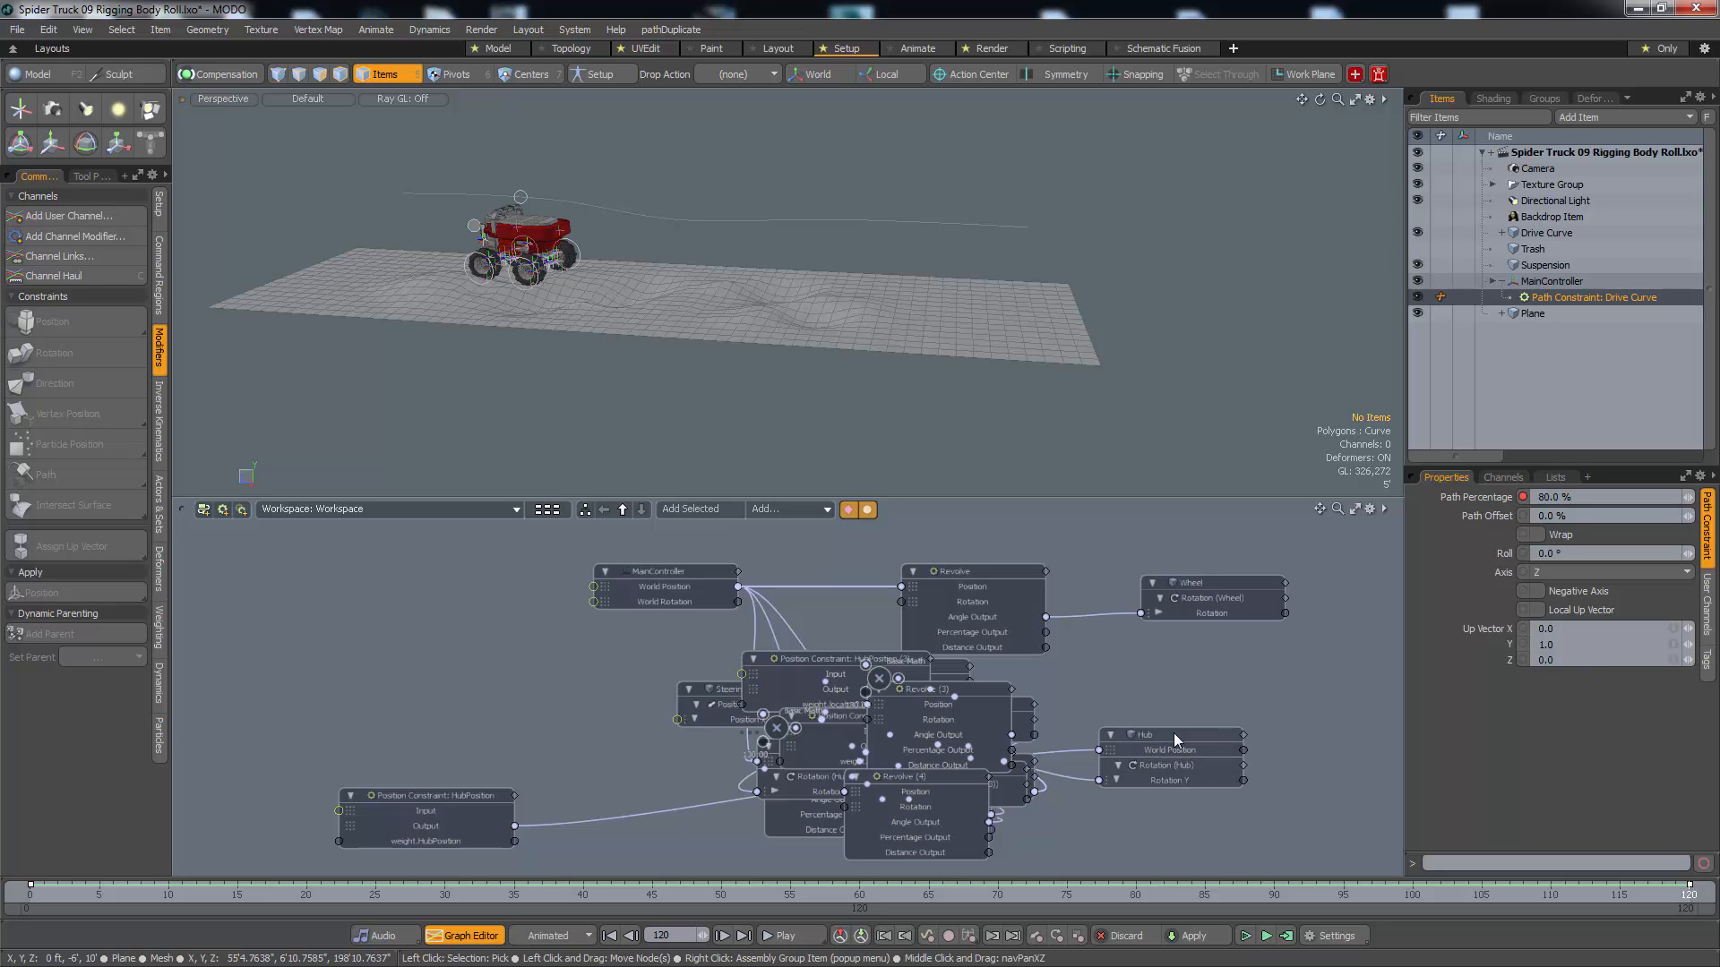
pyautogui.press('space')
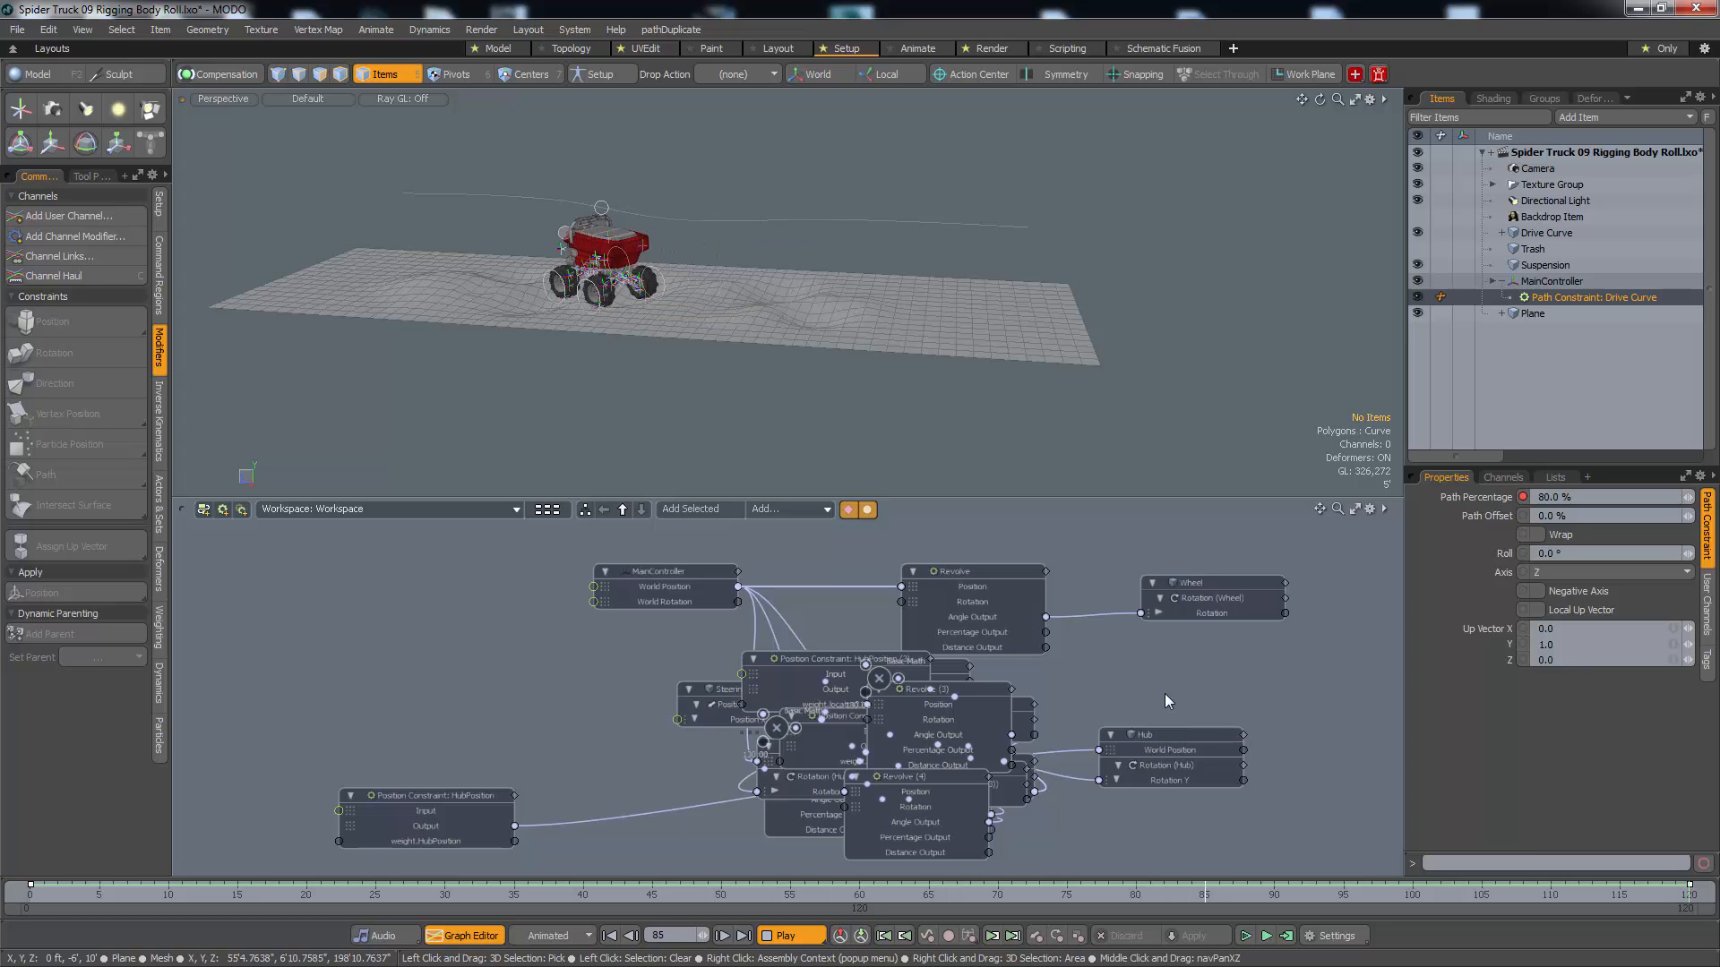
pyautogui.keyDown('alt'); pyautogui.moveTo(537, 336); pyautogui.dragTo(1172, 509); pyautogui.keyUp('alt')
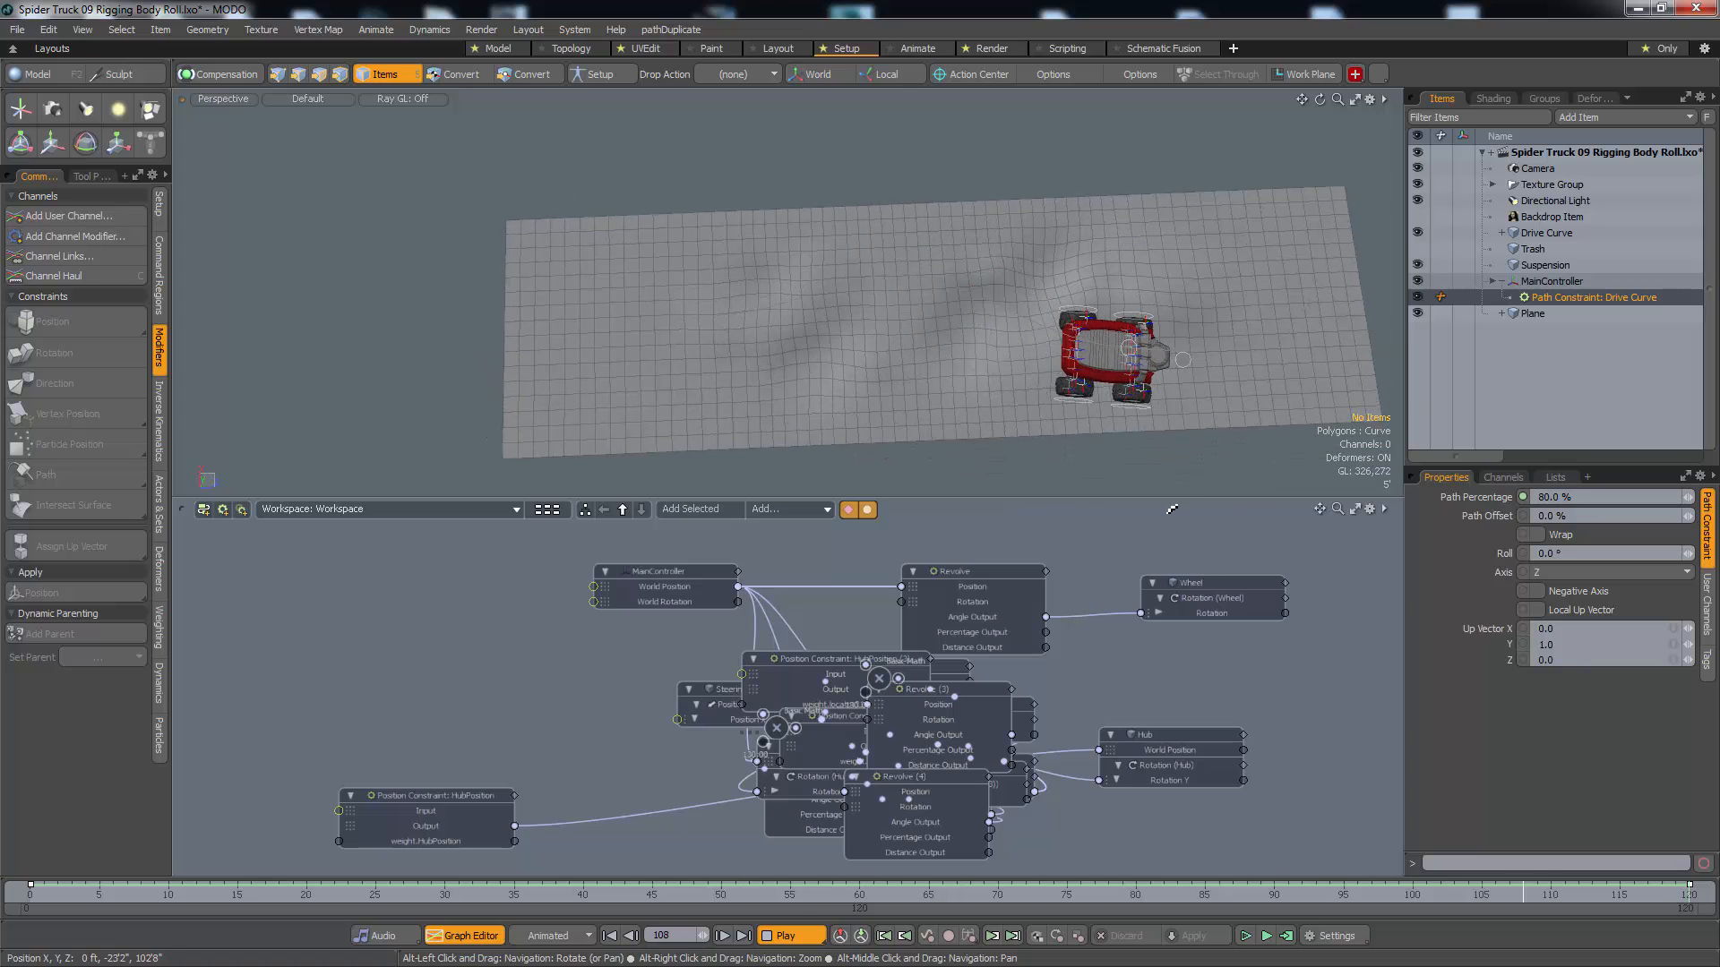
pyautogui.press('KP_1')
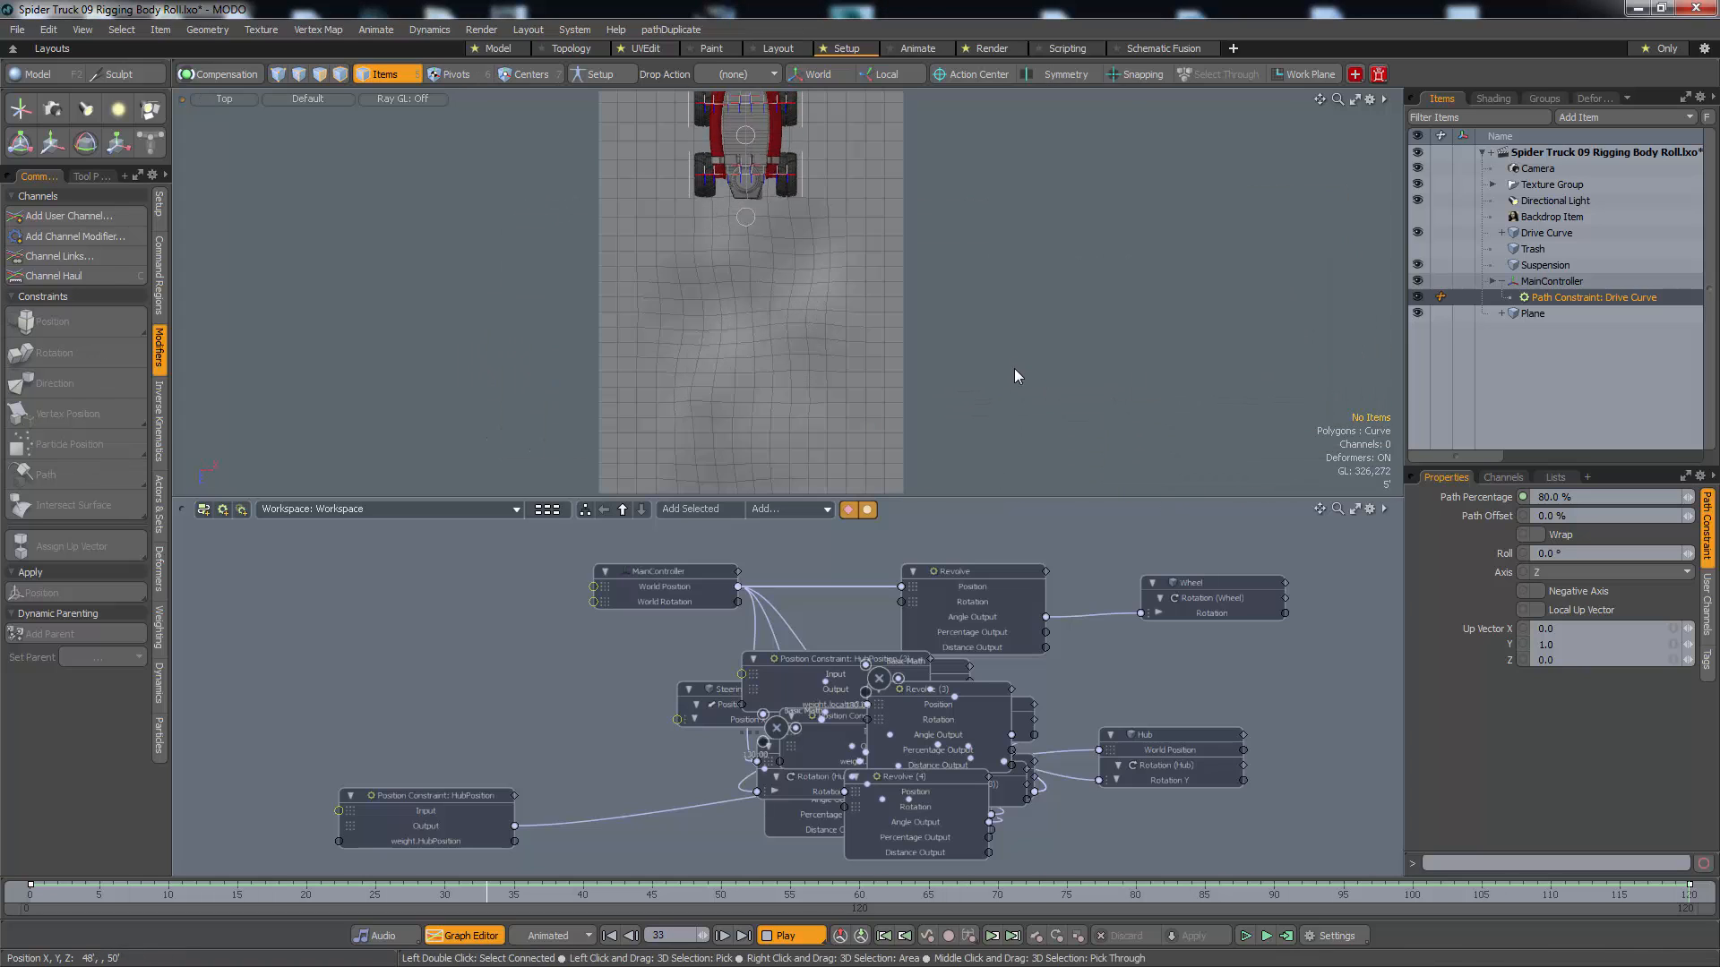
pyautogui.scroll(-1, 965, 413)
pyautogui.keyDown('alt'); pyautogui.moveTo(965, 413); pyautogui.dragTo(980, 312); pyautogui.keyUp('alt')
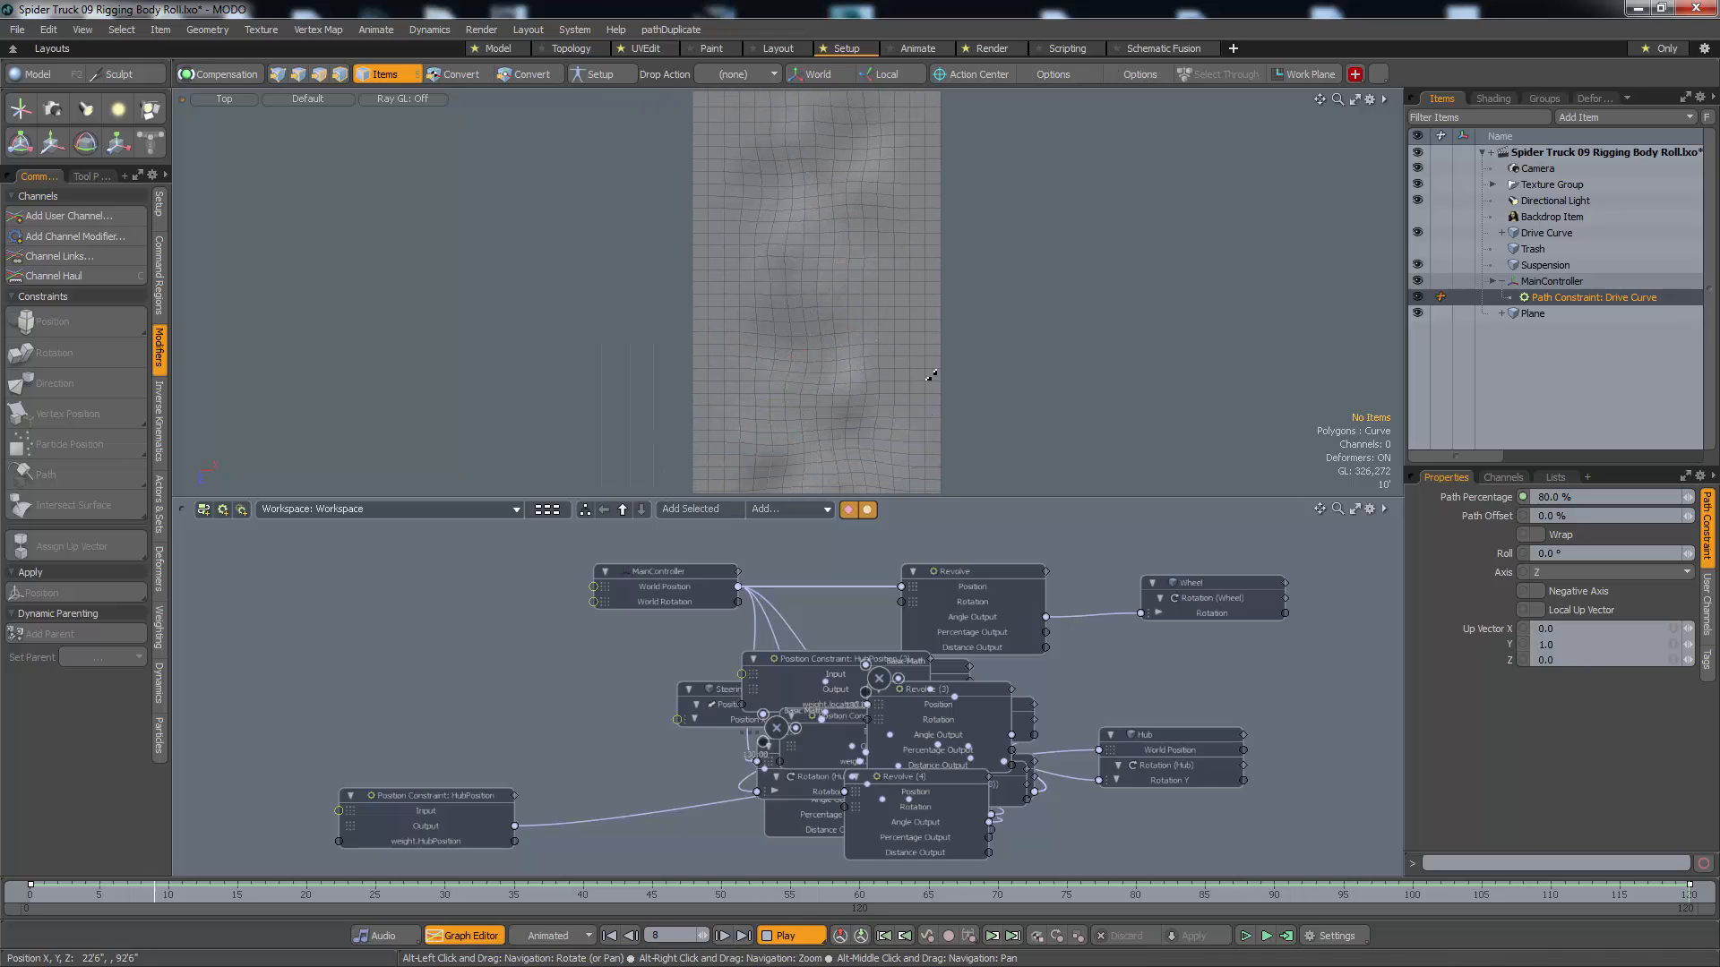
pyautogui.keyDown('alt'); pyautogui.moveTo(923, 412); pyautogui.dragTo(906, 407); pyautogui.keyUp('alt')
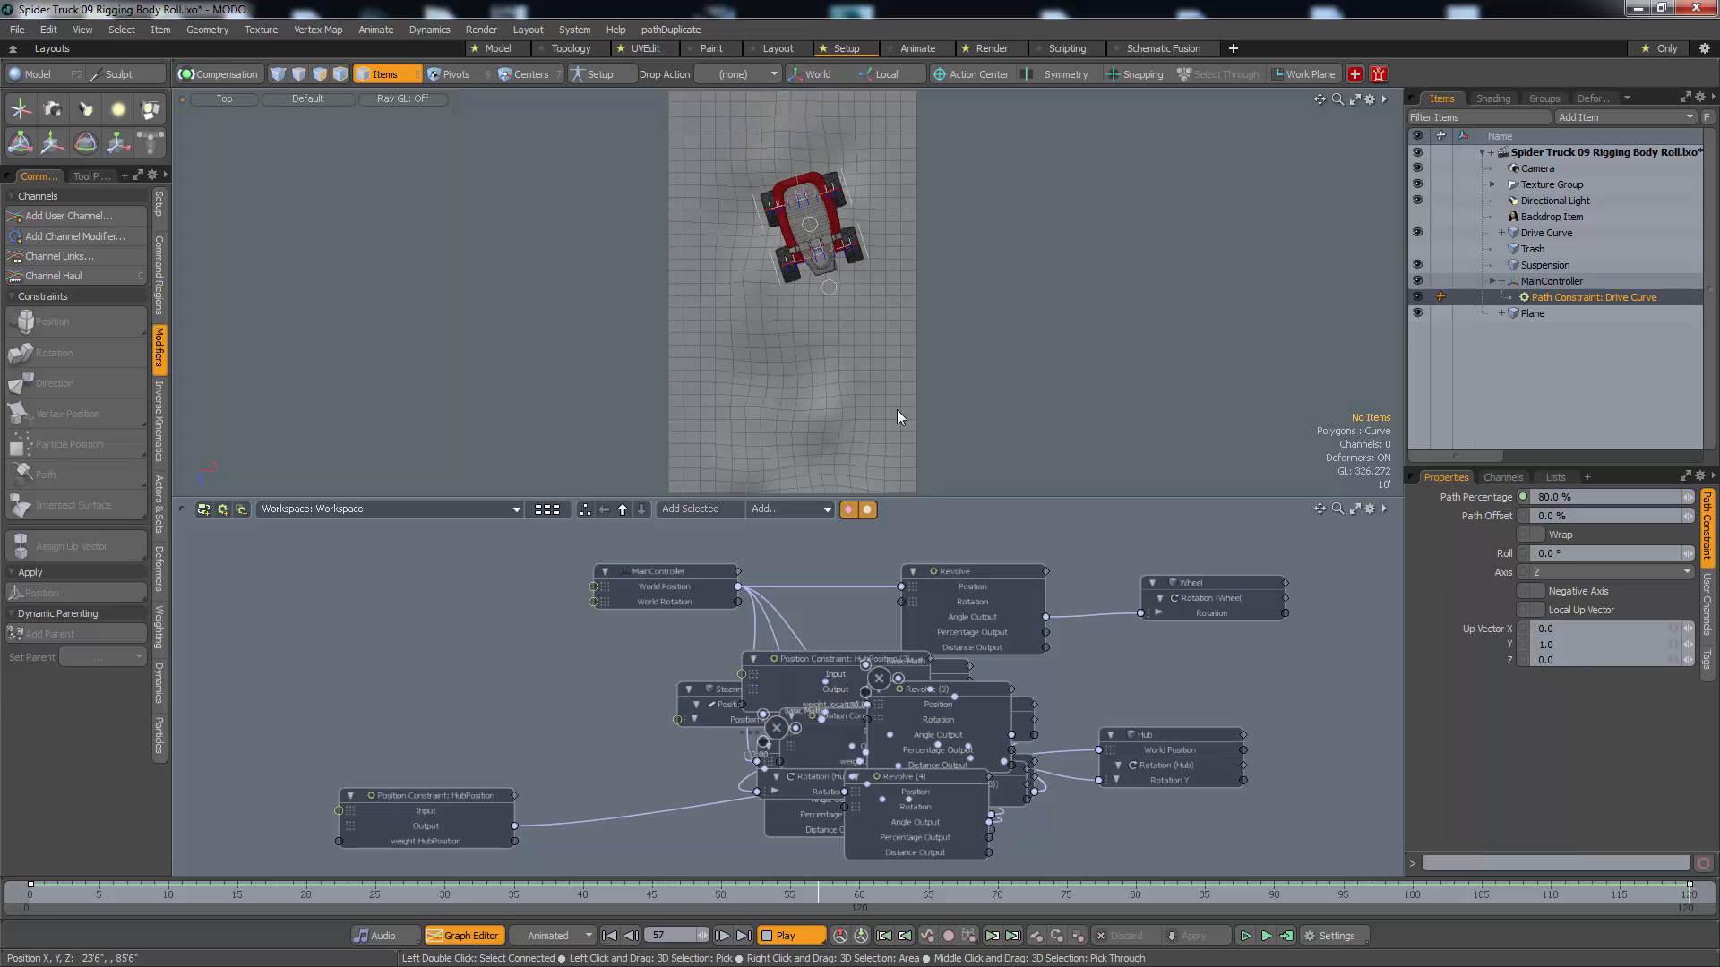
pyautogui.hotkey('ctrl', 'space')
pyautogui.click(1078, 295)
pyautogui.keyDown('alt'); pyautogui.moveTo(1010, 351); pyautogui.dragTo(623, 297); pyautogui.keyUp('alt')
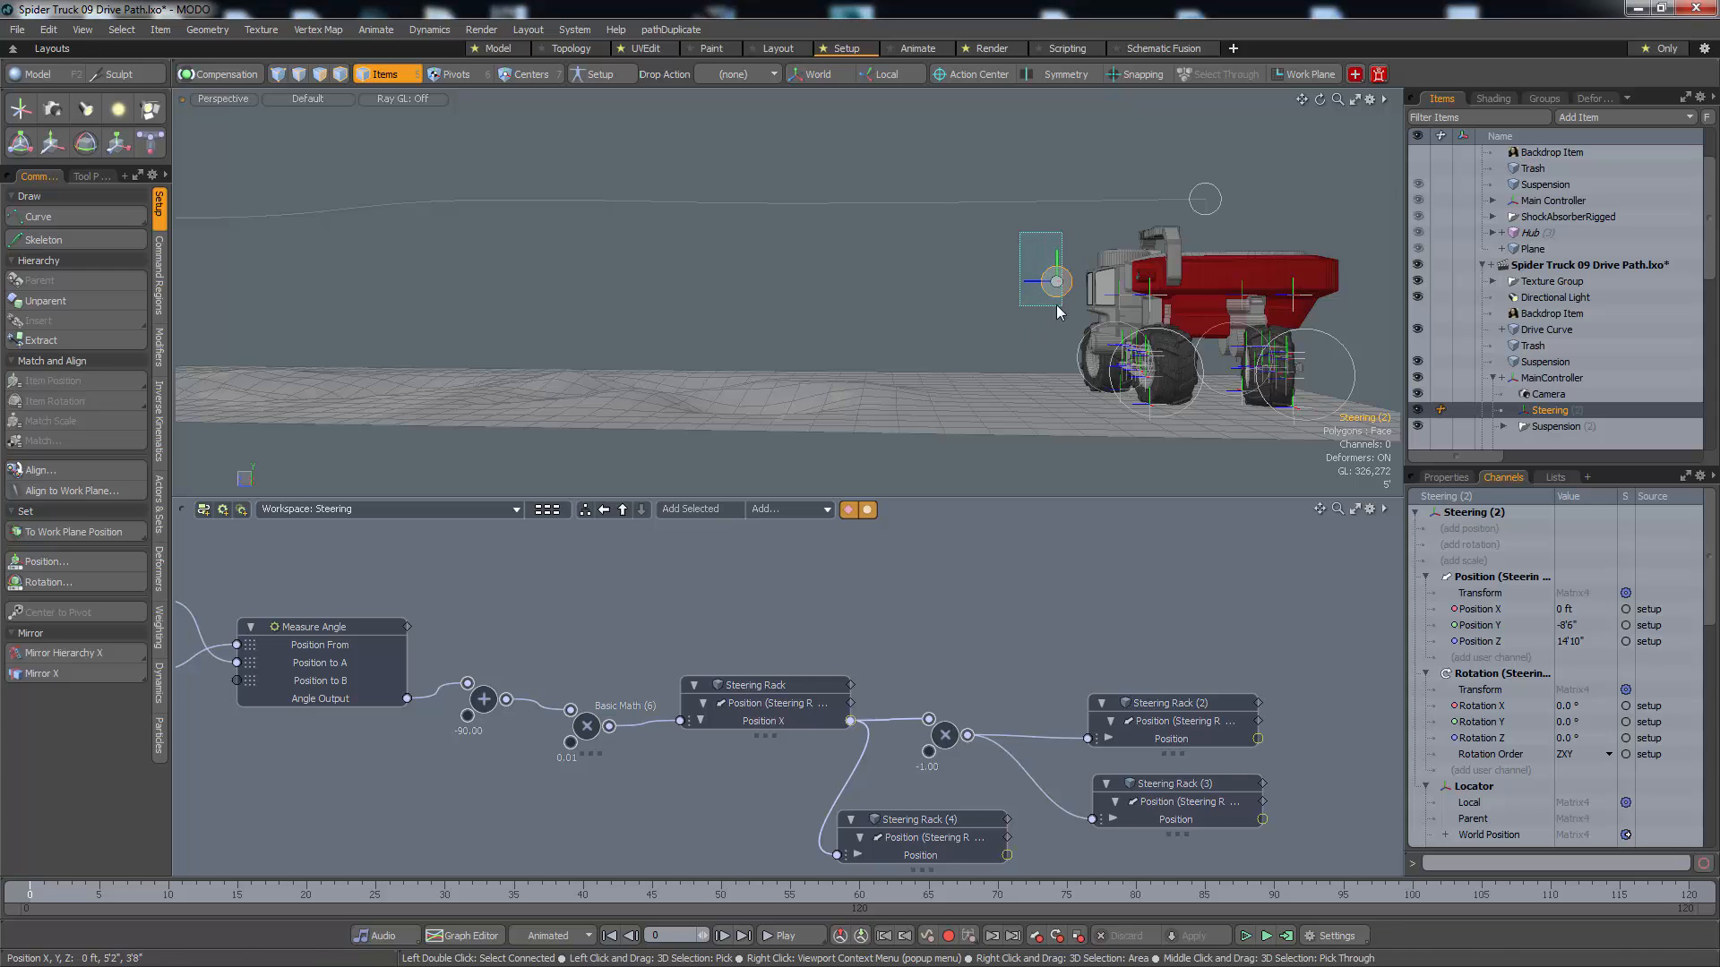
# Constrain the Steering locator in front of the truck to the Drive Curve with a Path constraint
pyautogui.click(1214, 208)
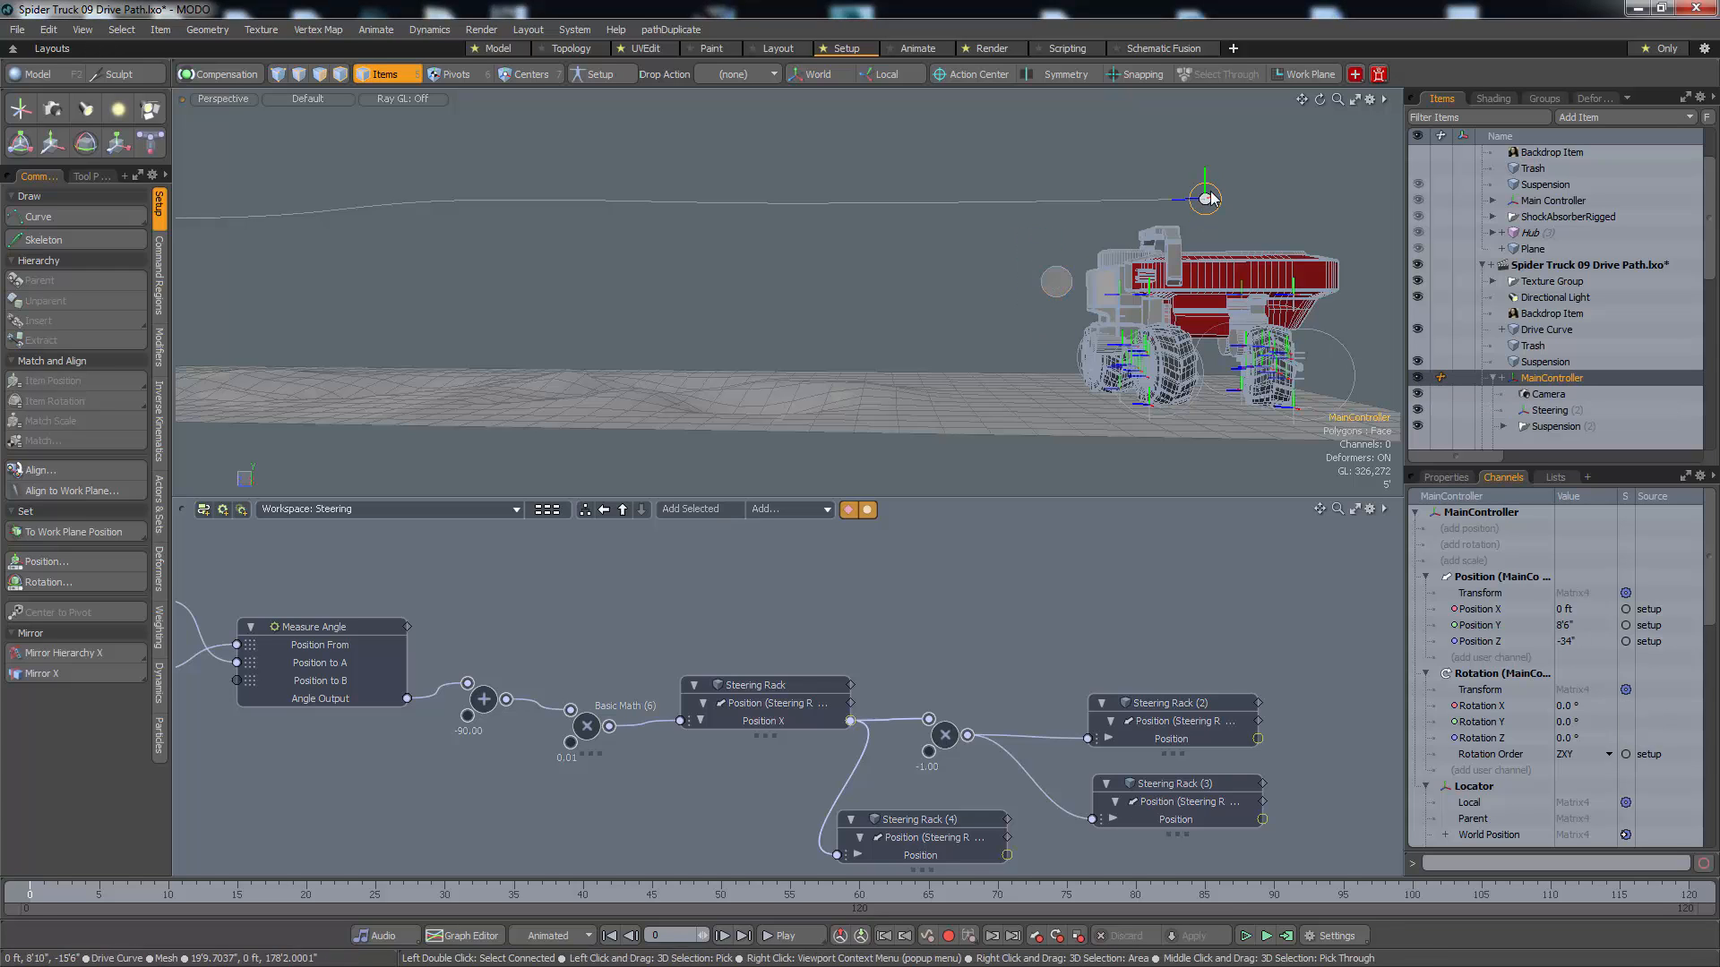
pyautogui.click(1061, 299)
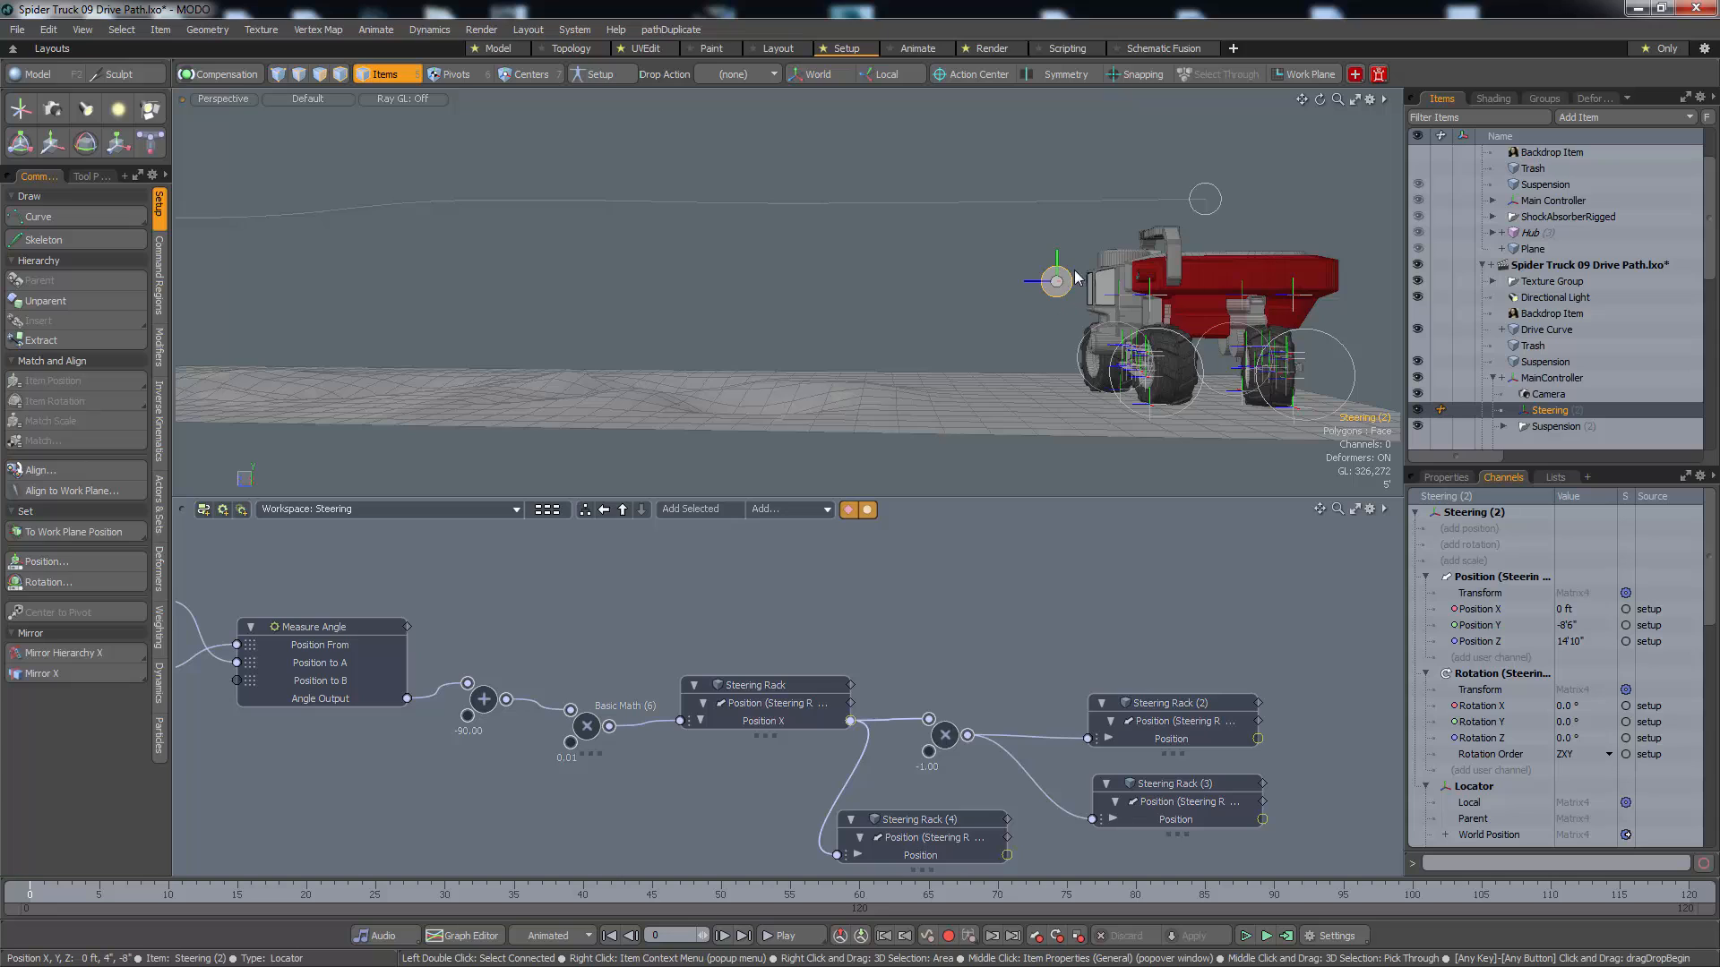
pyautogui.click(1001, 328)
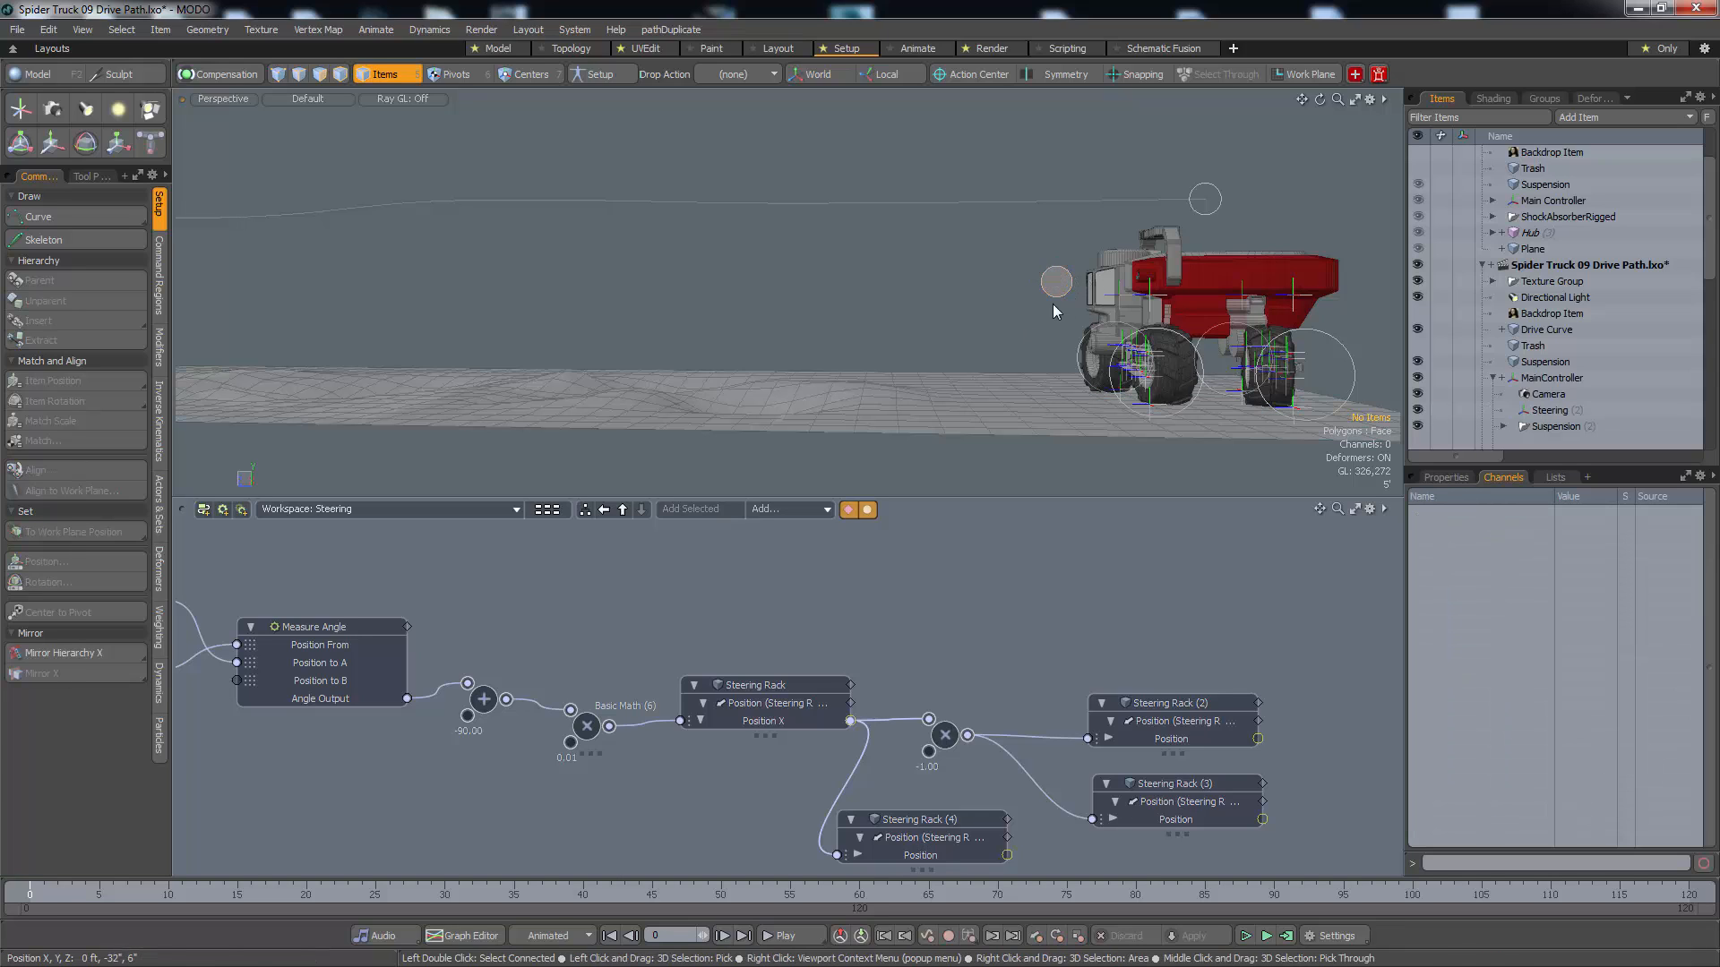
pyautogui.click(1055, 293)
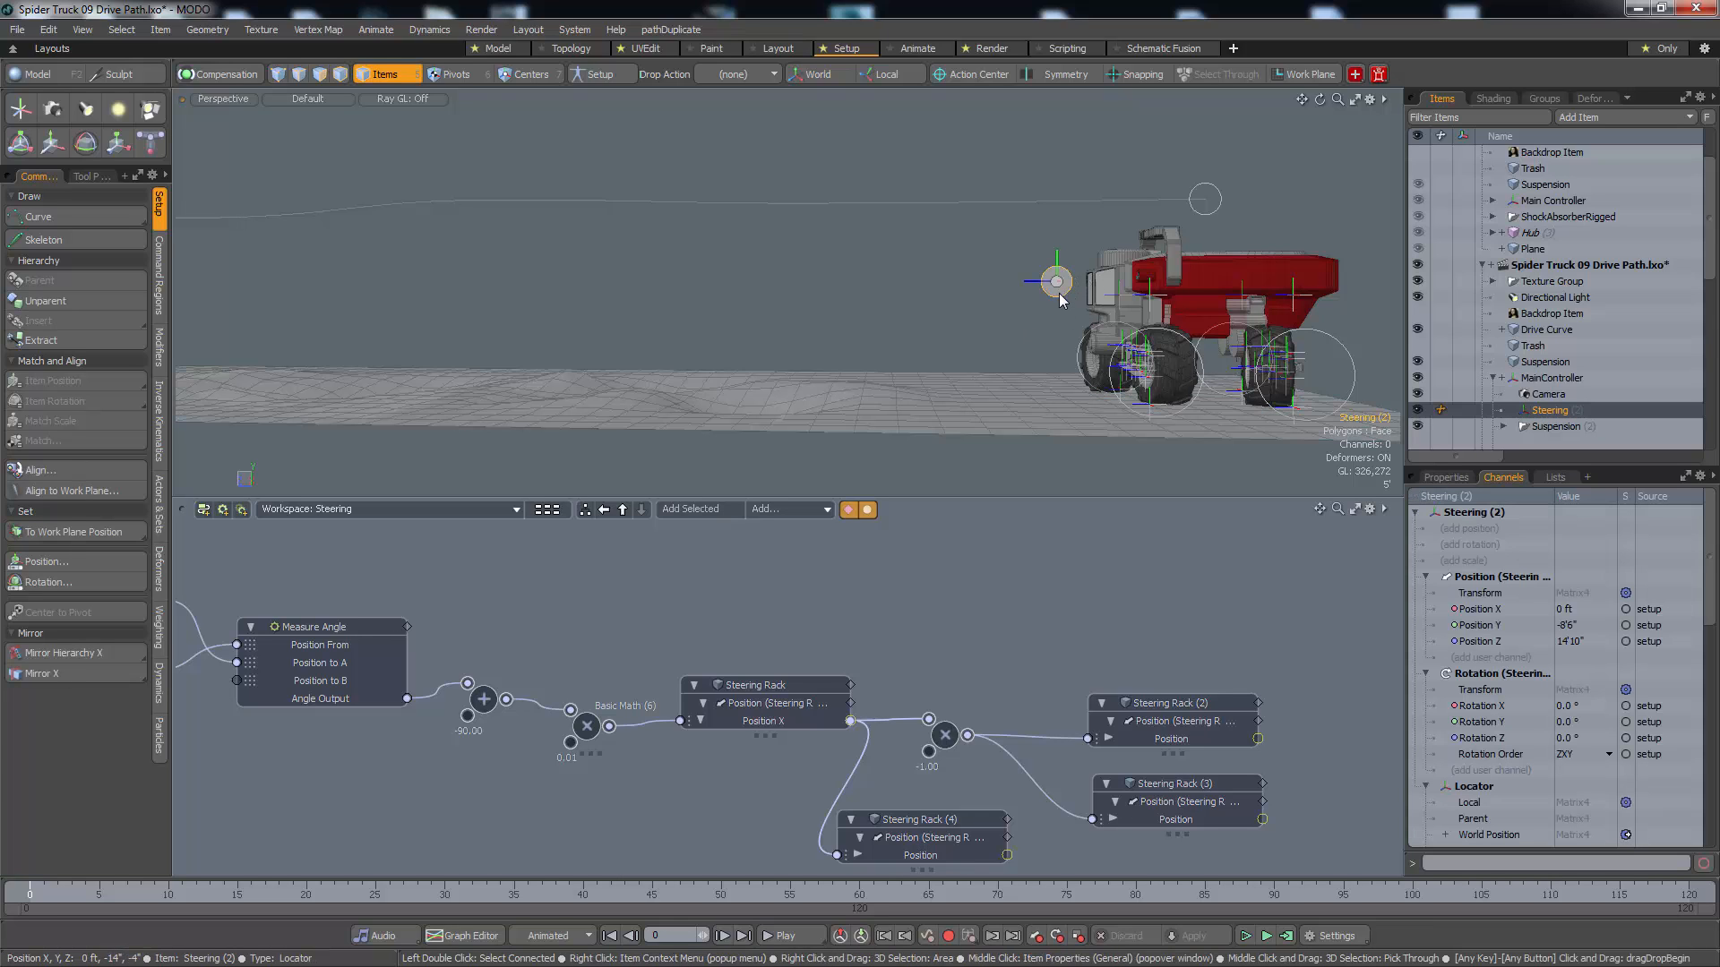
pyautogui.keyDown('shift'); pyautogui.click(1017, 202); pyautogui.keyUp('shift')
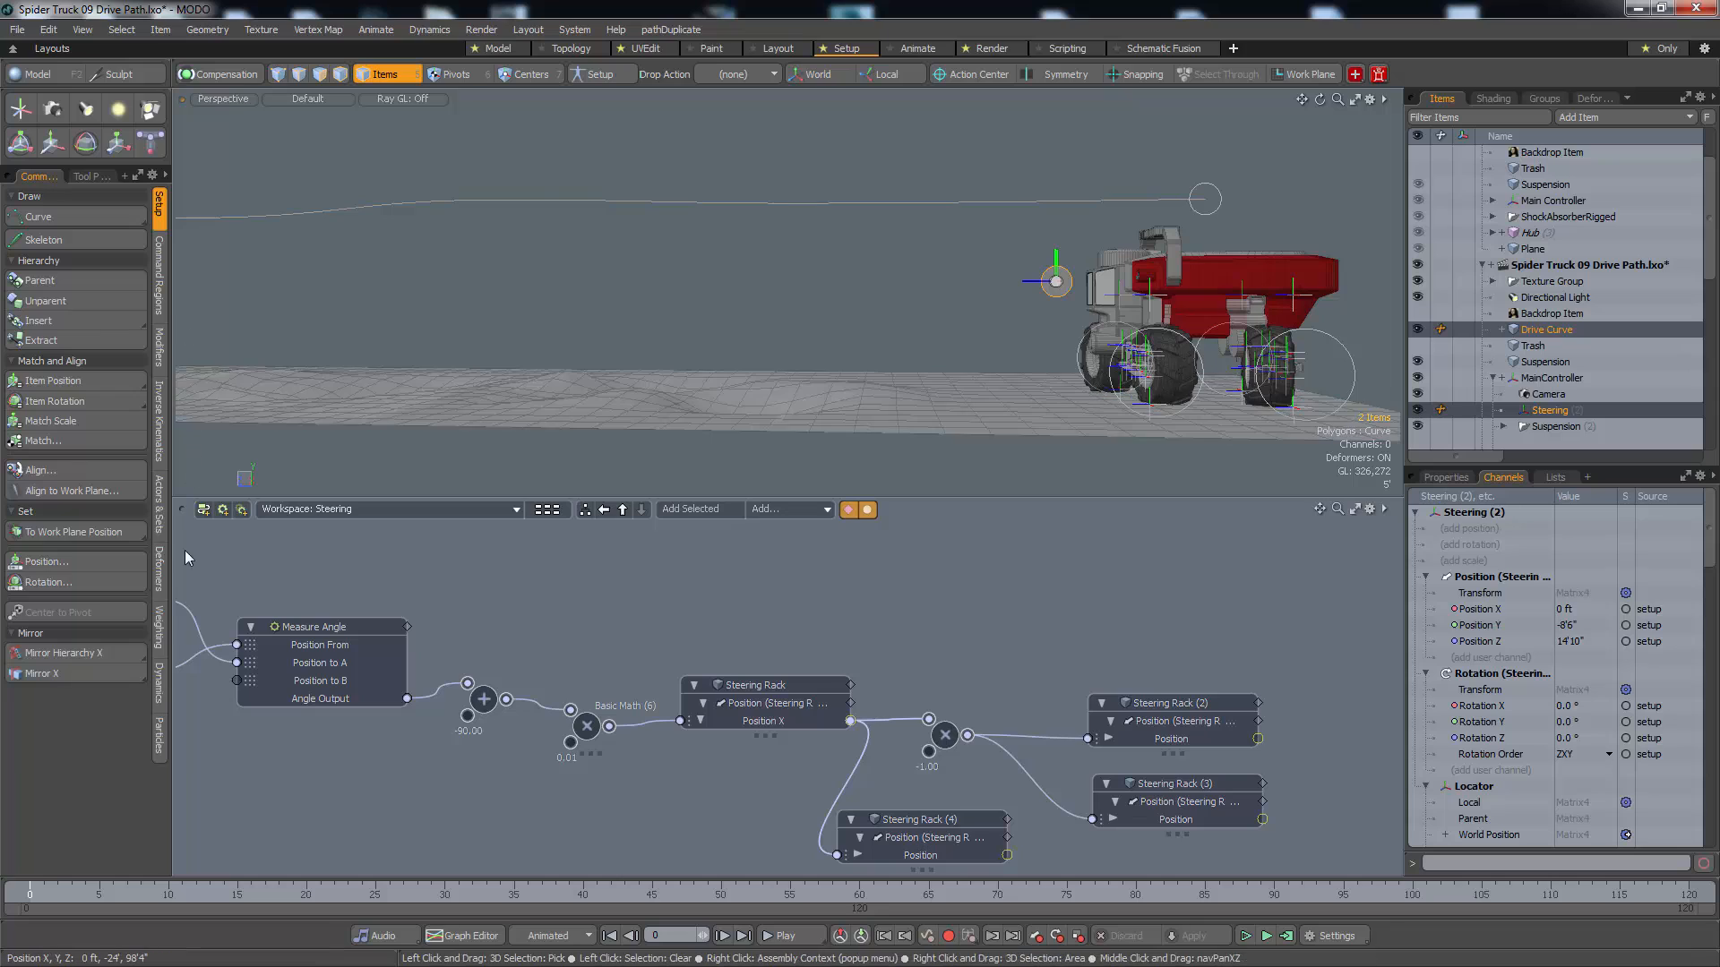
pyautogui.click(161, 350)
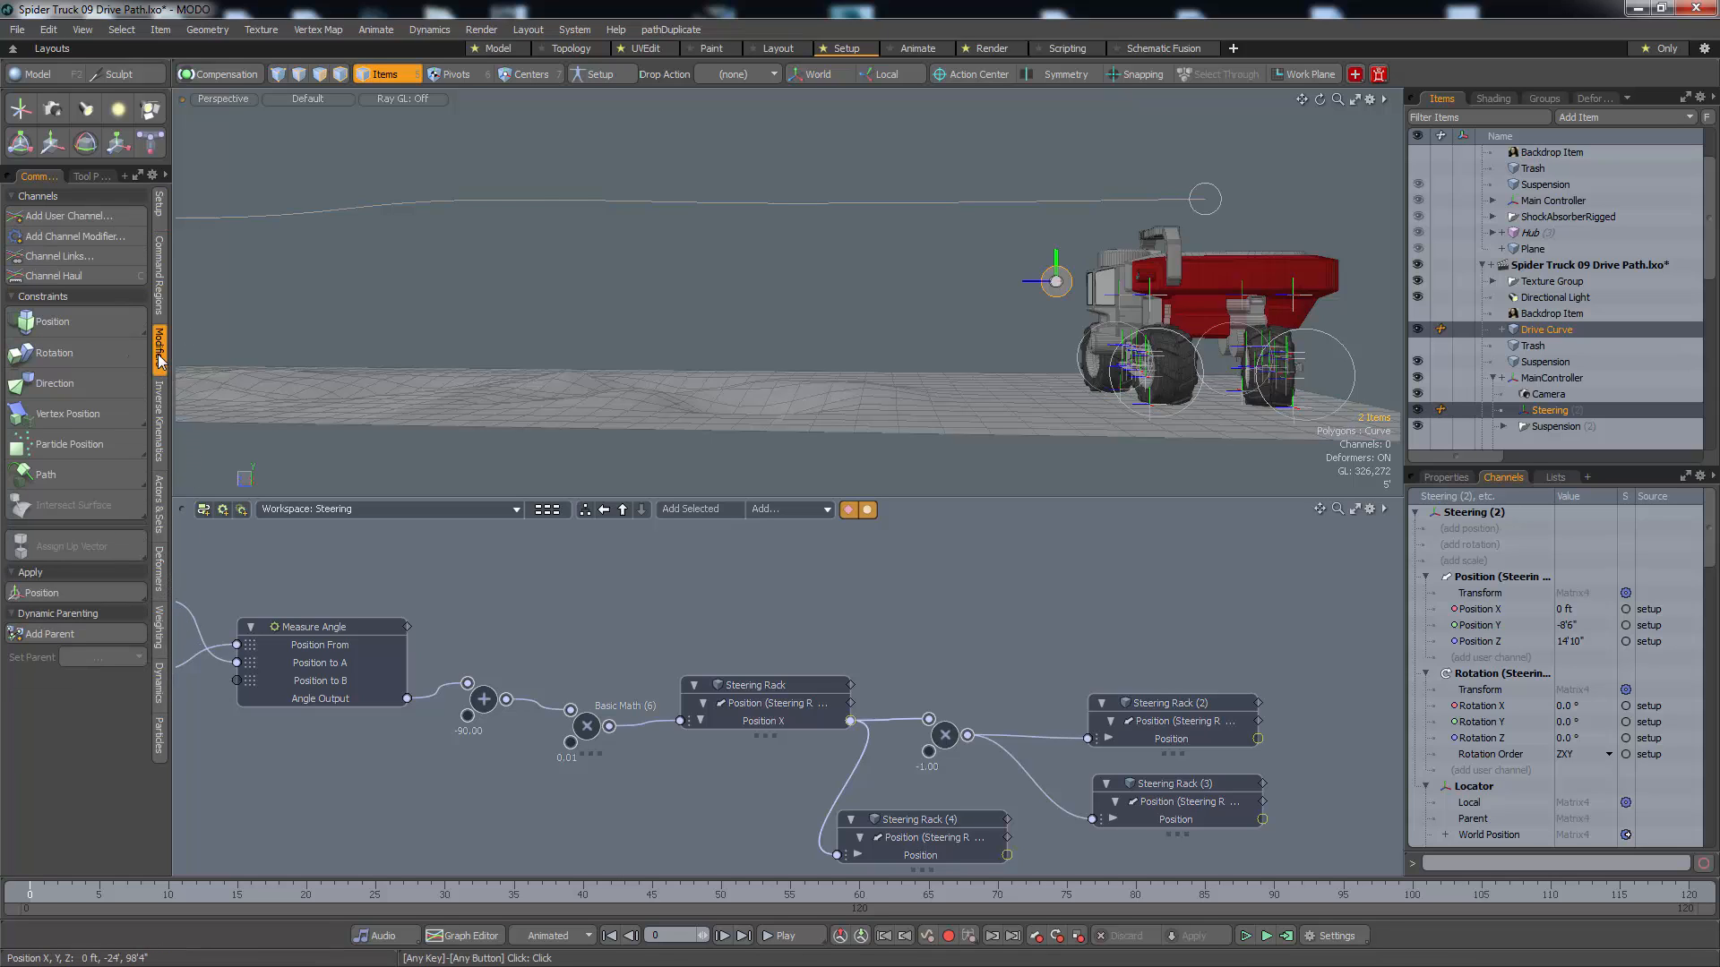
pyautogui.click(71, 471)
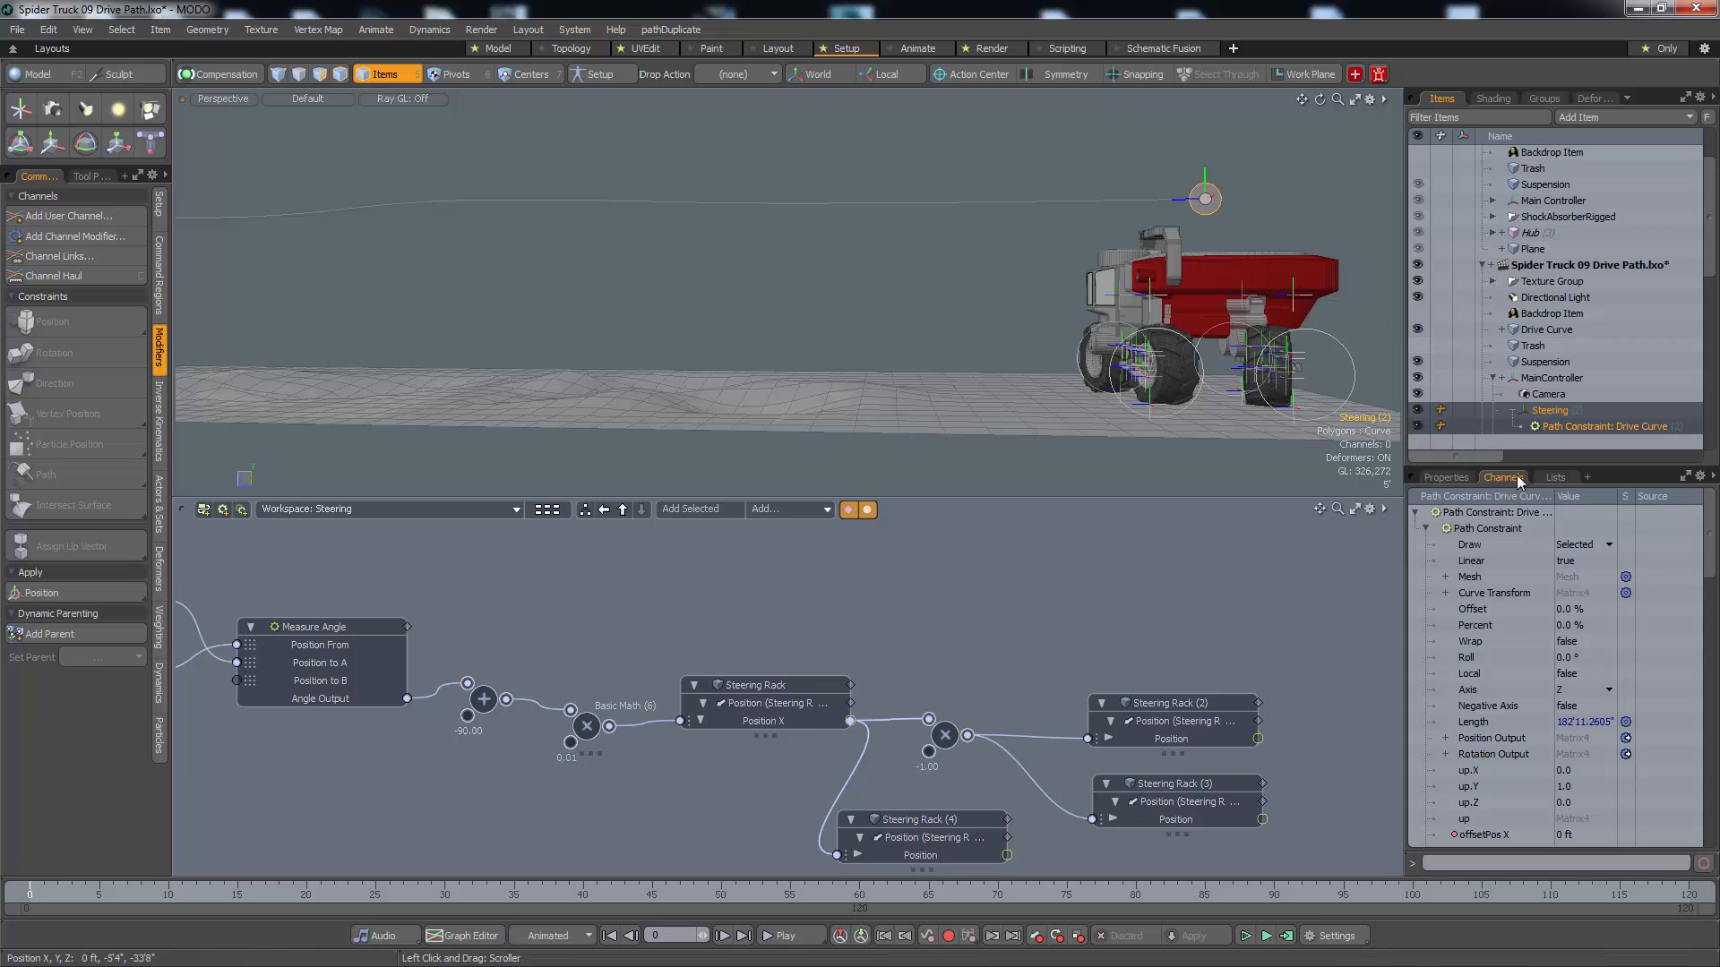
# Set the Steering path constraint's Path Offset to 8 % so it leads the MainController along the curve
pyautogui.click(1445, 479)
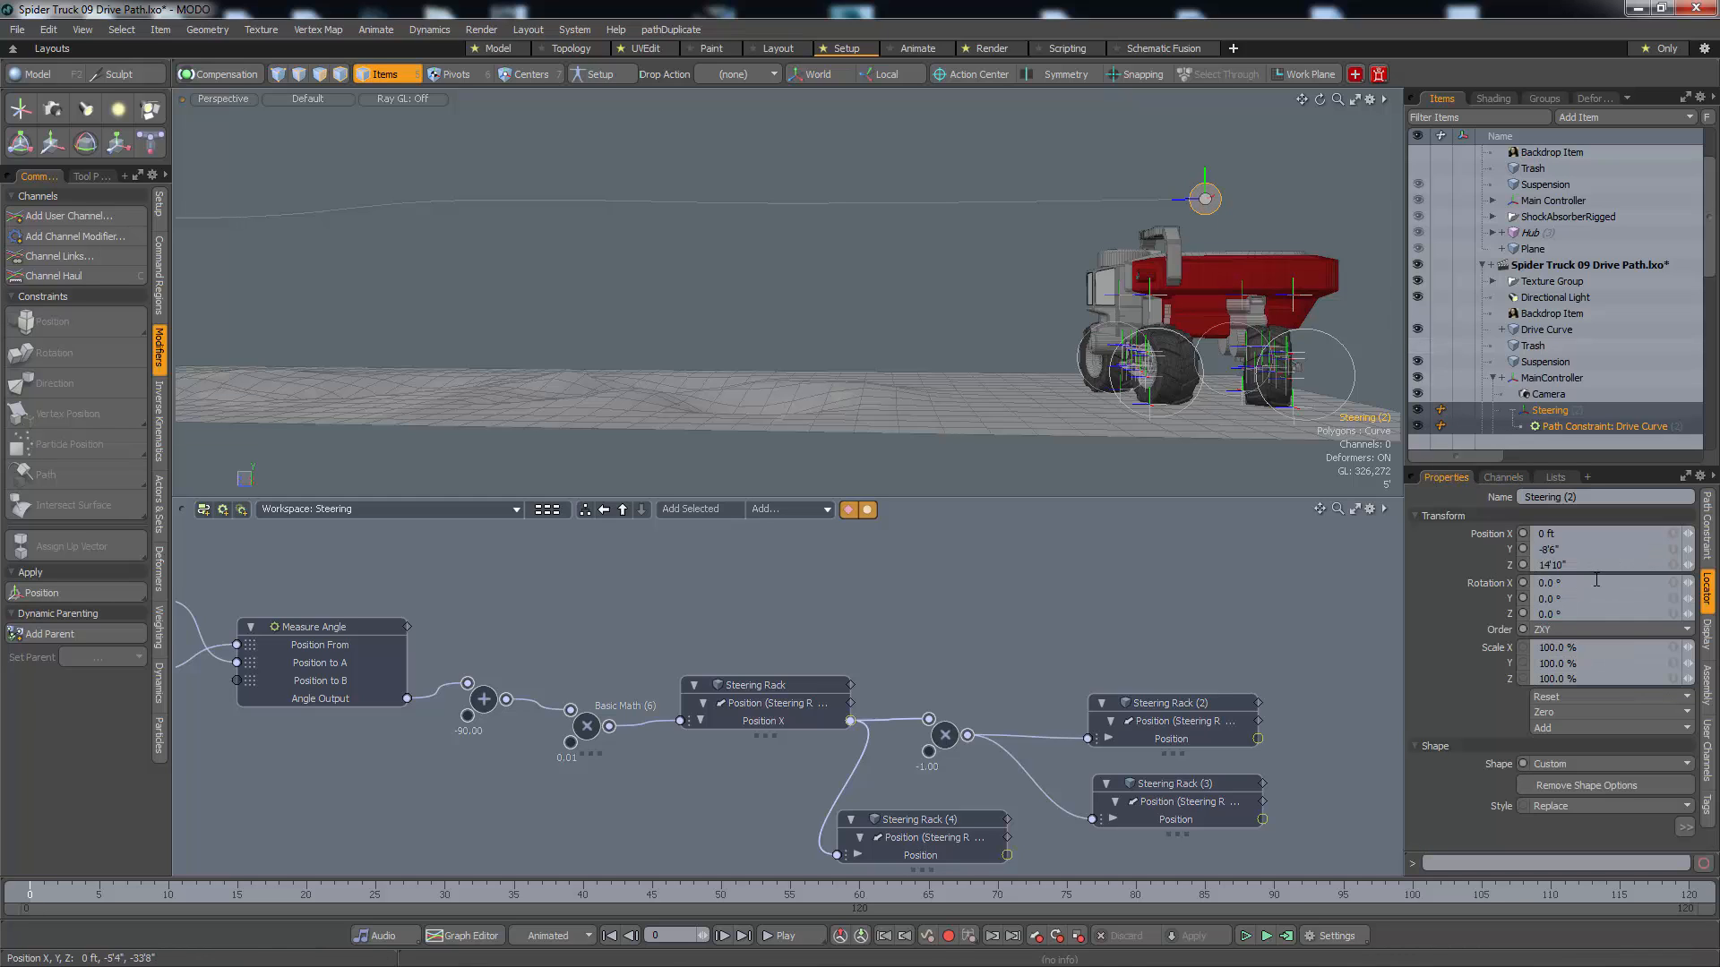
pyautogui.click(1708, 528)
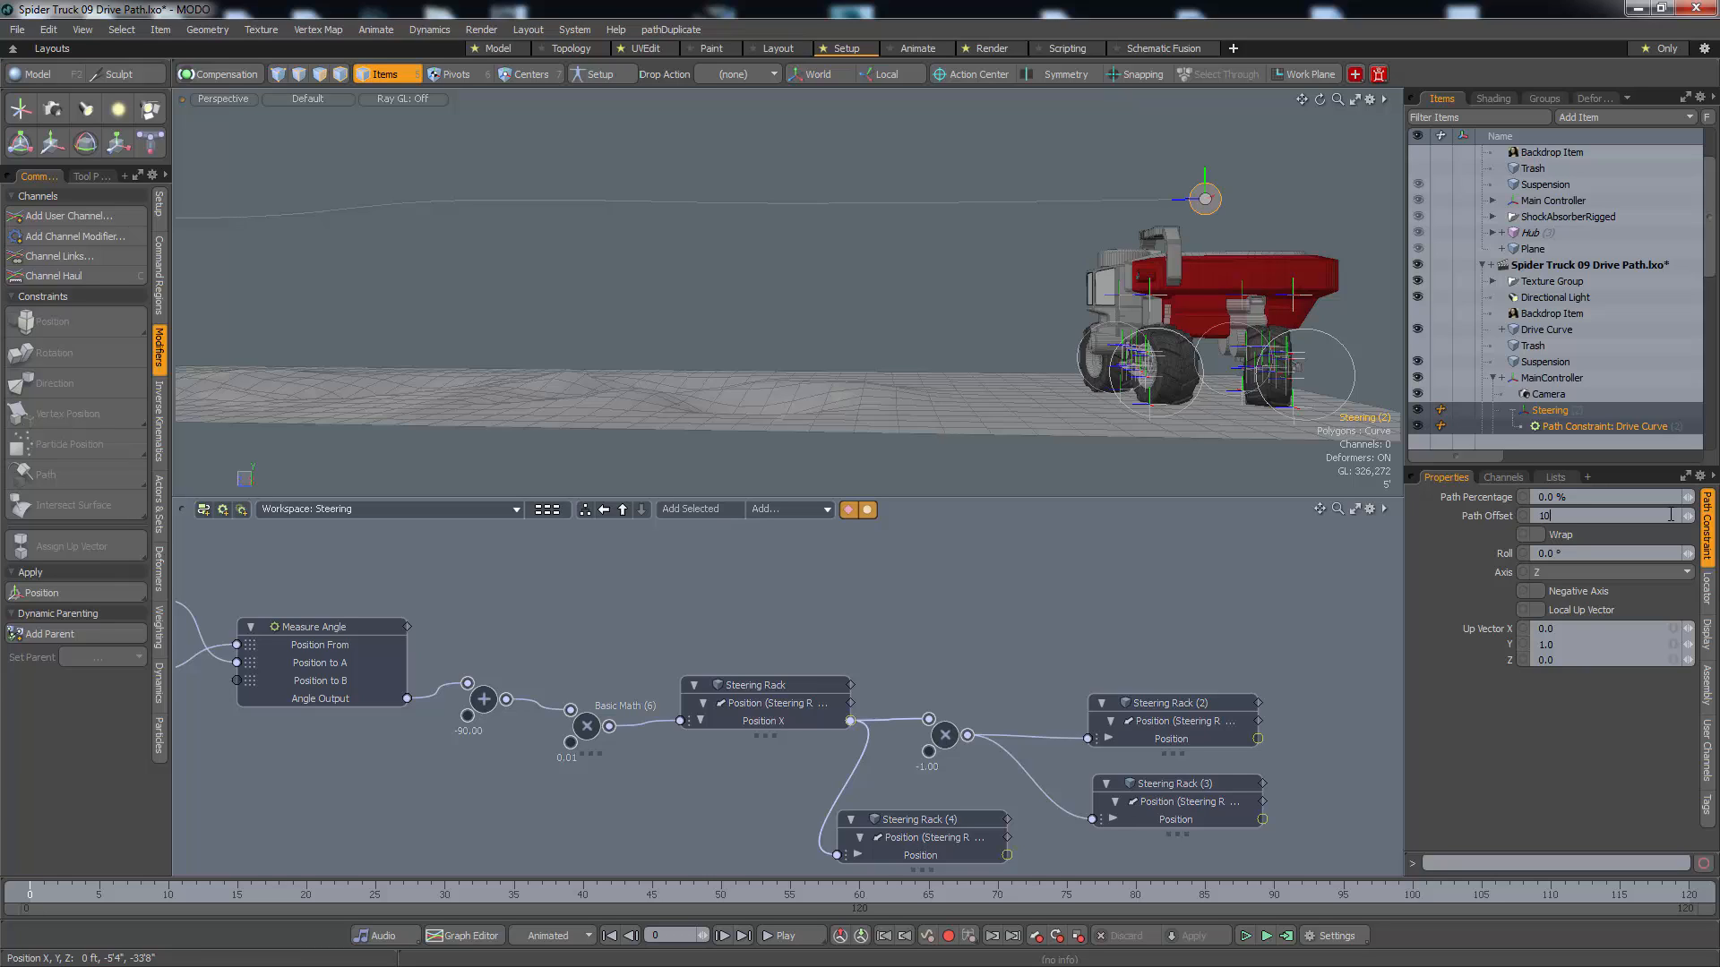
pyautogui.press('Return')
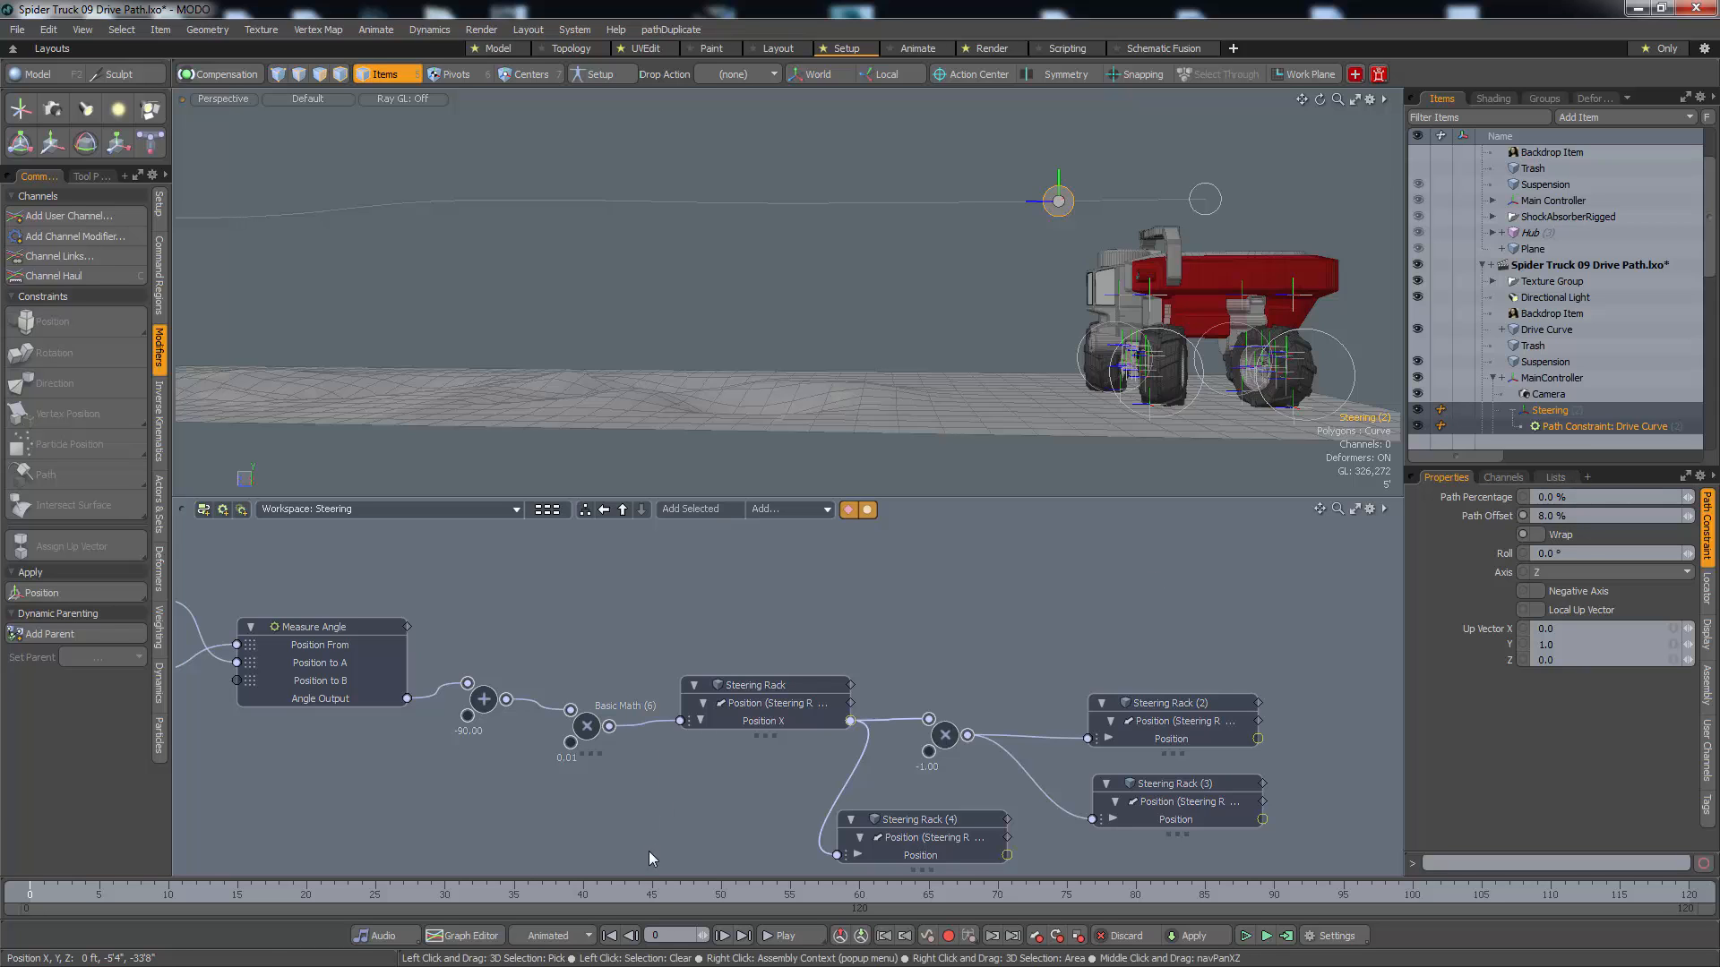
# Key the Steering constraint's Path Percentage at 0 % on frame 0 and at 80 % on frame 120
pyautogui.moveTo(652, 894); pyautogui.dragTo(30, 894)
pyautogui.moveTo(651, 905); pyautogui.dragTo(1426, 905)
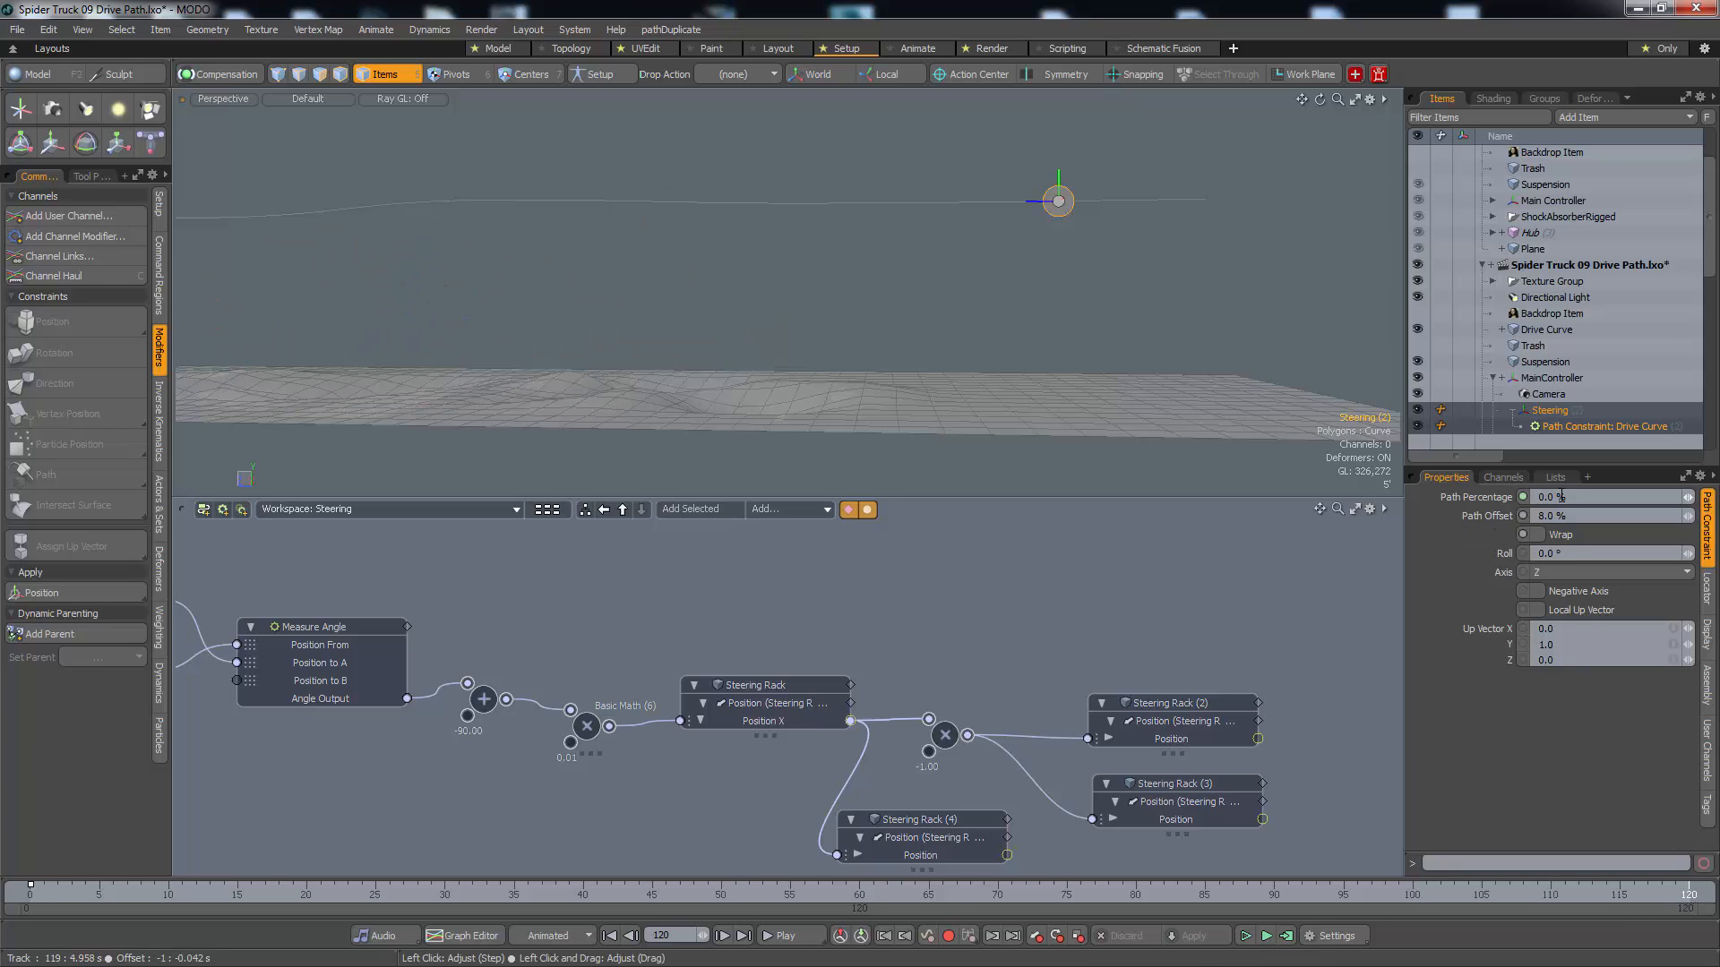
pyautogui.write('80')
pyautogui.press('Return')
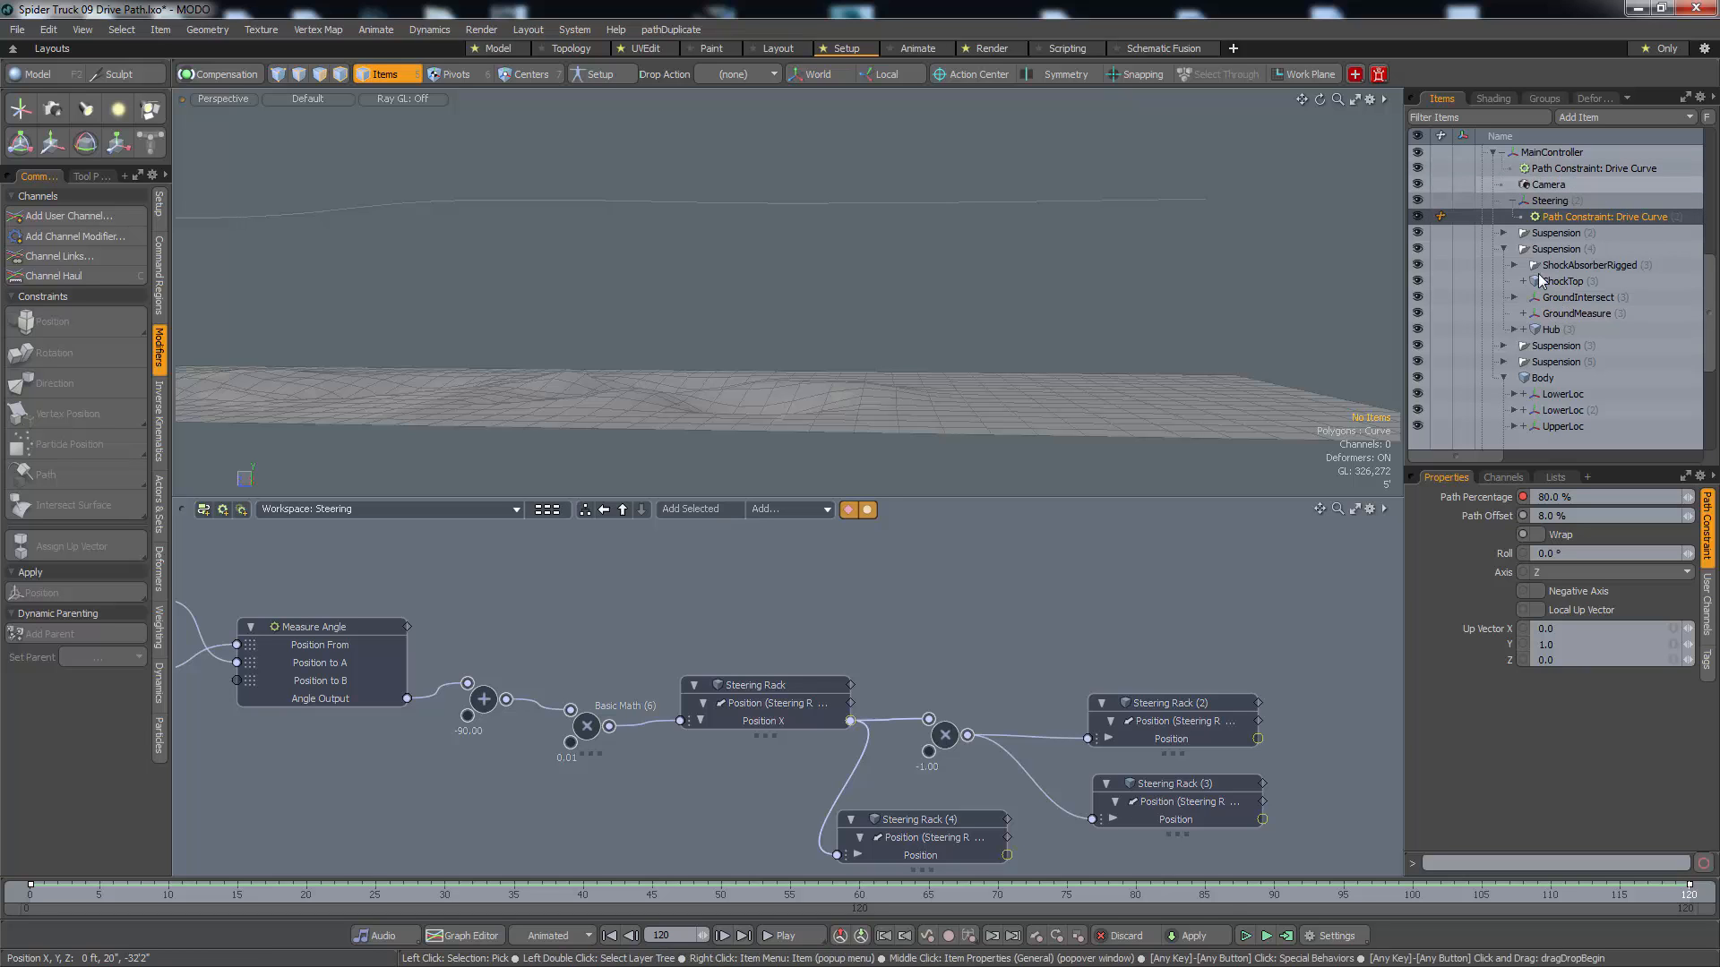
# Return to frame 0 and examine the truck with its MainController and Steering locators on the drive curve
pyautogui.moveTo(1405, 896); pyautogui.dragTo(43, 895)
pyautogui.keyDown('alt'); pyautogui.moveTo(814, 361); pyautogui.dragTo(817, 336); pyautogui.keyUp('alt')
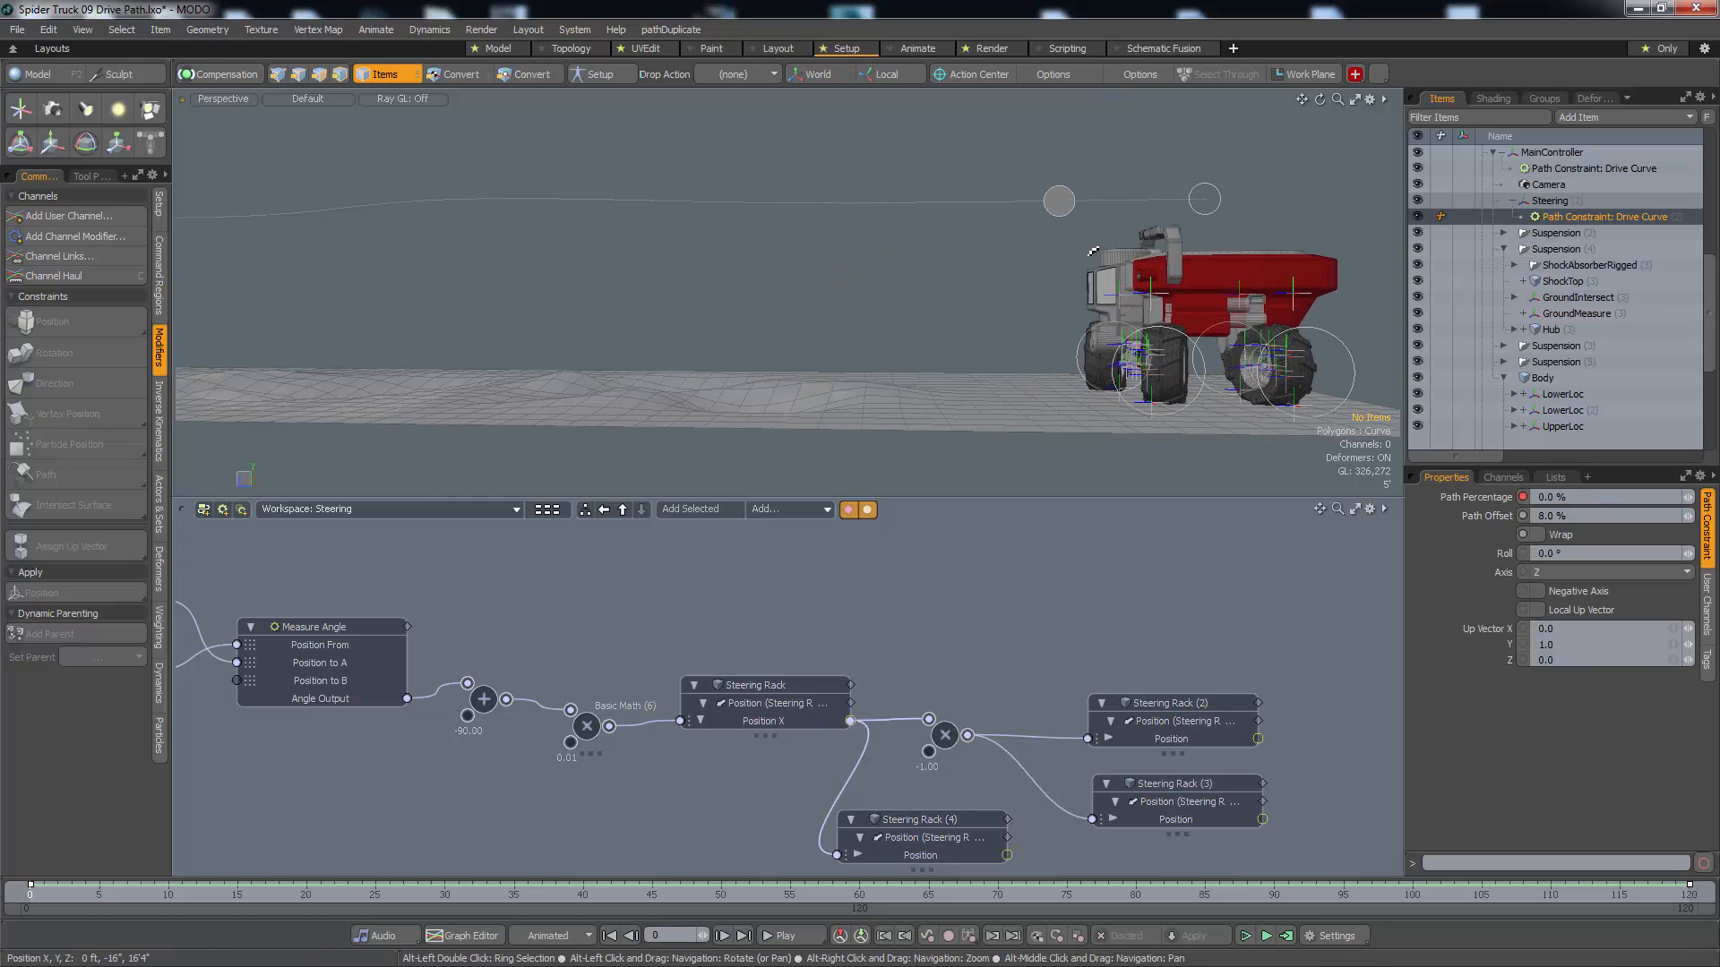
pyautogui.keyDown('alt'); pyautogui.moveTo(817, 336); pyautogui.dragTo(1043, 280, button='right'); pyautogui.keyUp('alt')
pyautogui.keyDown('alt'); pyautogui.moveTo(1044, 279); pyautogui.dragTo(1018, 282, button='middle'); pyautogui.keyUp('alt')
pyautogui.keyDown('alt'); pyautogui.moveTo(1019, 282); pyautogui.dragTo(1073, 278); pyautogui.keyUp('alt')
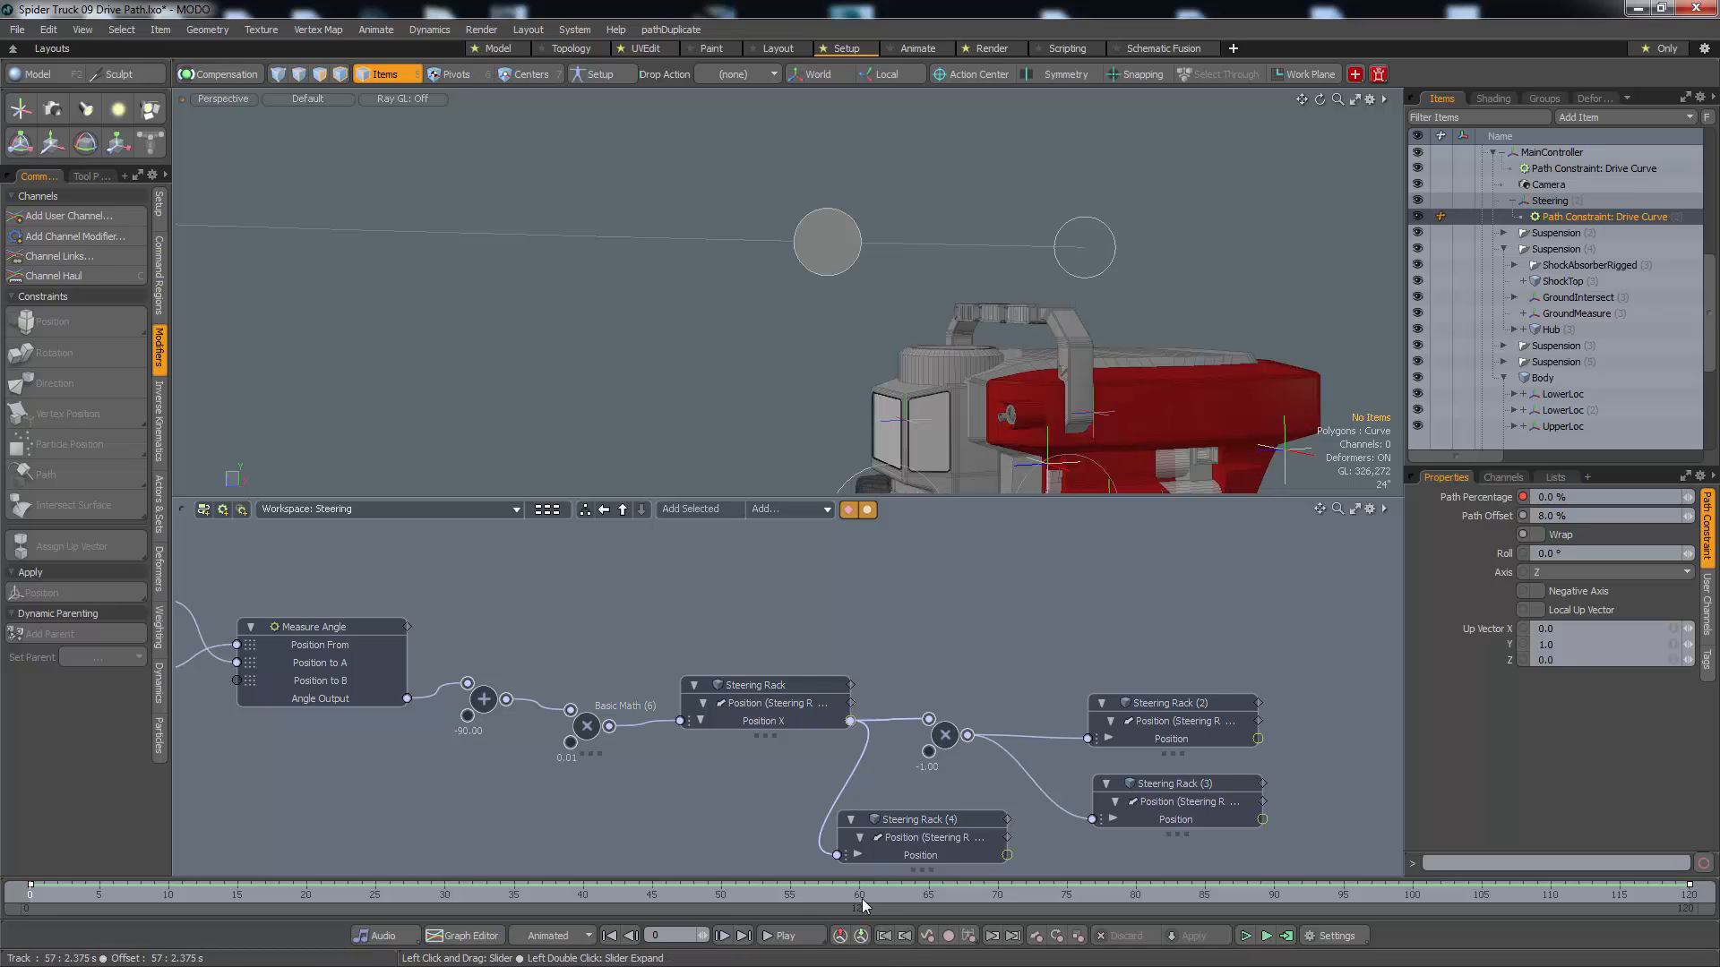
pyautogui.keyDown('alt'); pyautogui.moveTo(1120, 473); pyautogui.dragTo(1147, 349, button='middle'); pyautogui.keyUp('alt')
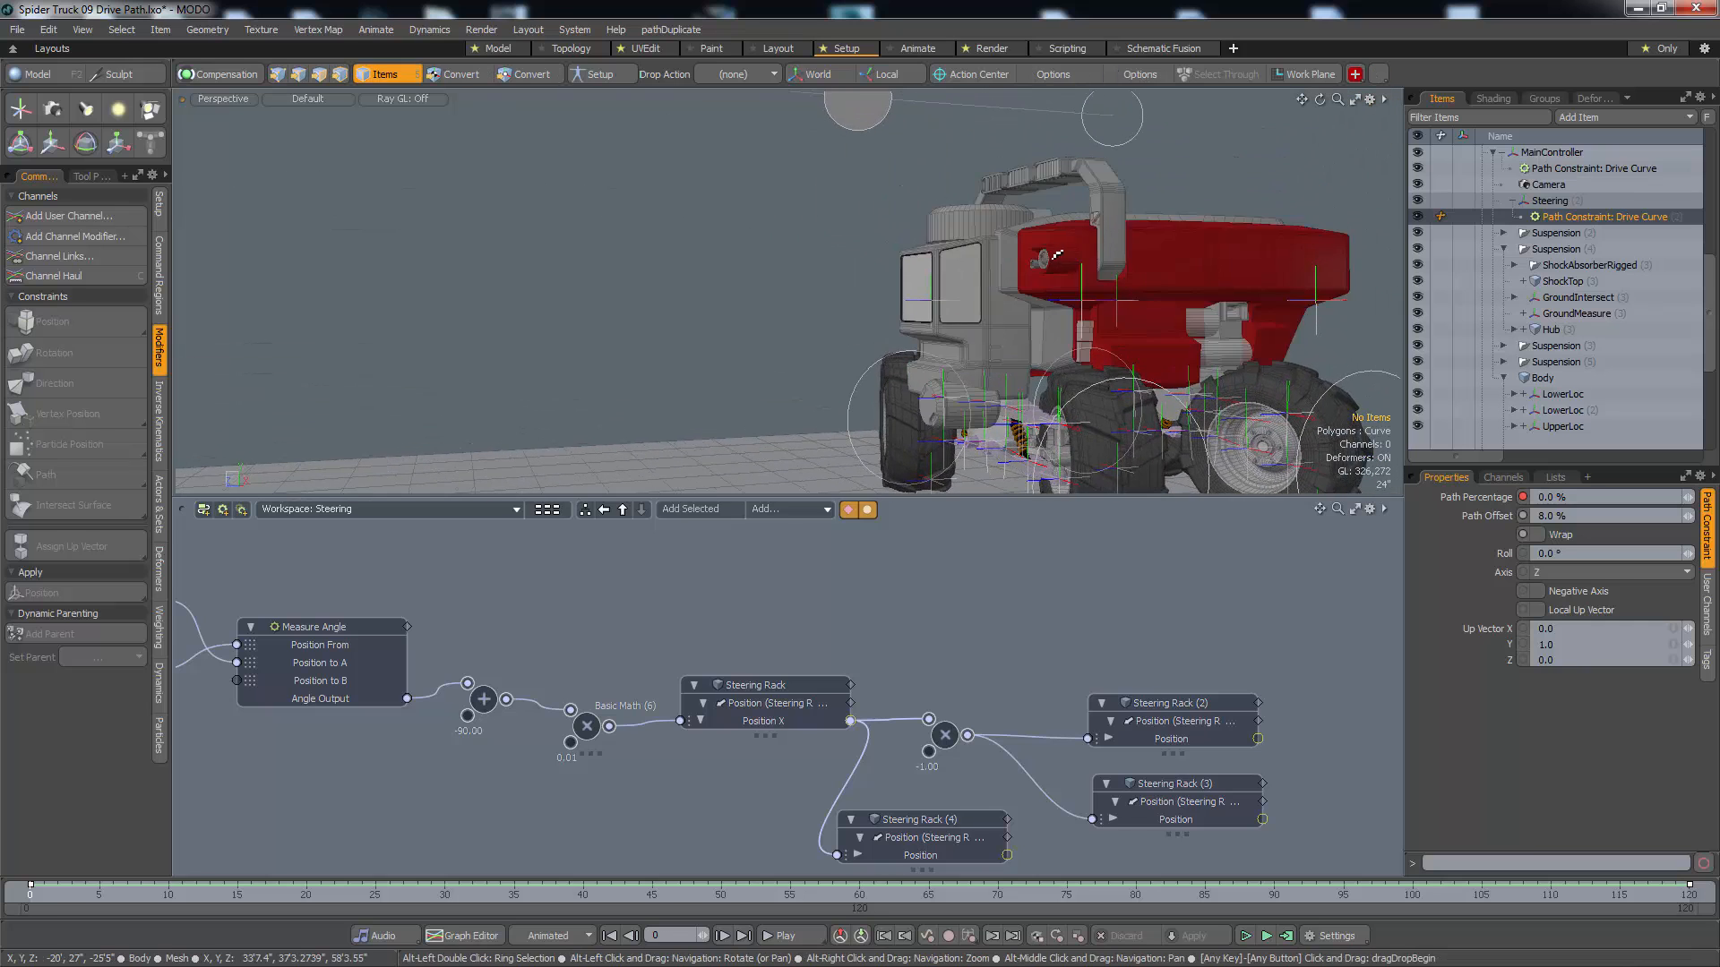
pyautogui.keyDown('alt'); pyautogui.moveTo(1068, 249); pyautogui.dragTo(1063, 413, button='middle'); pyautogui.keyUp('alt')
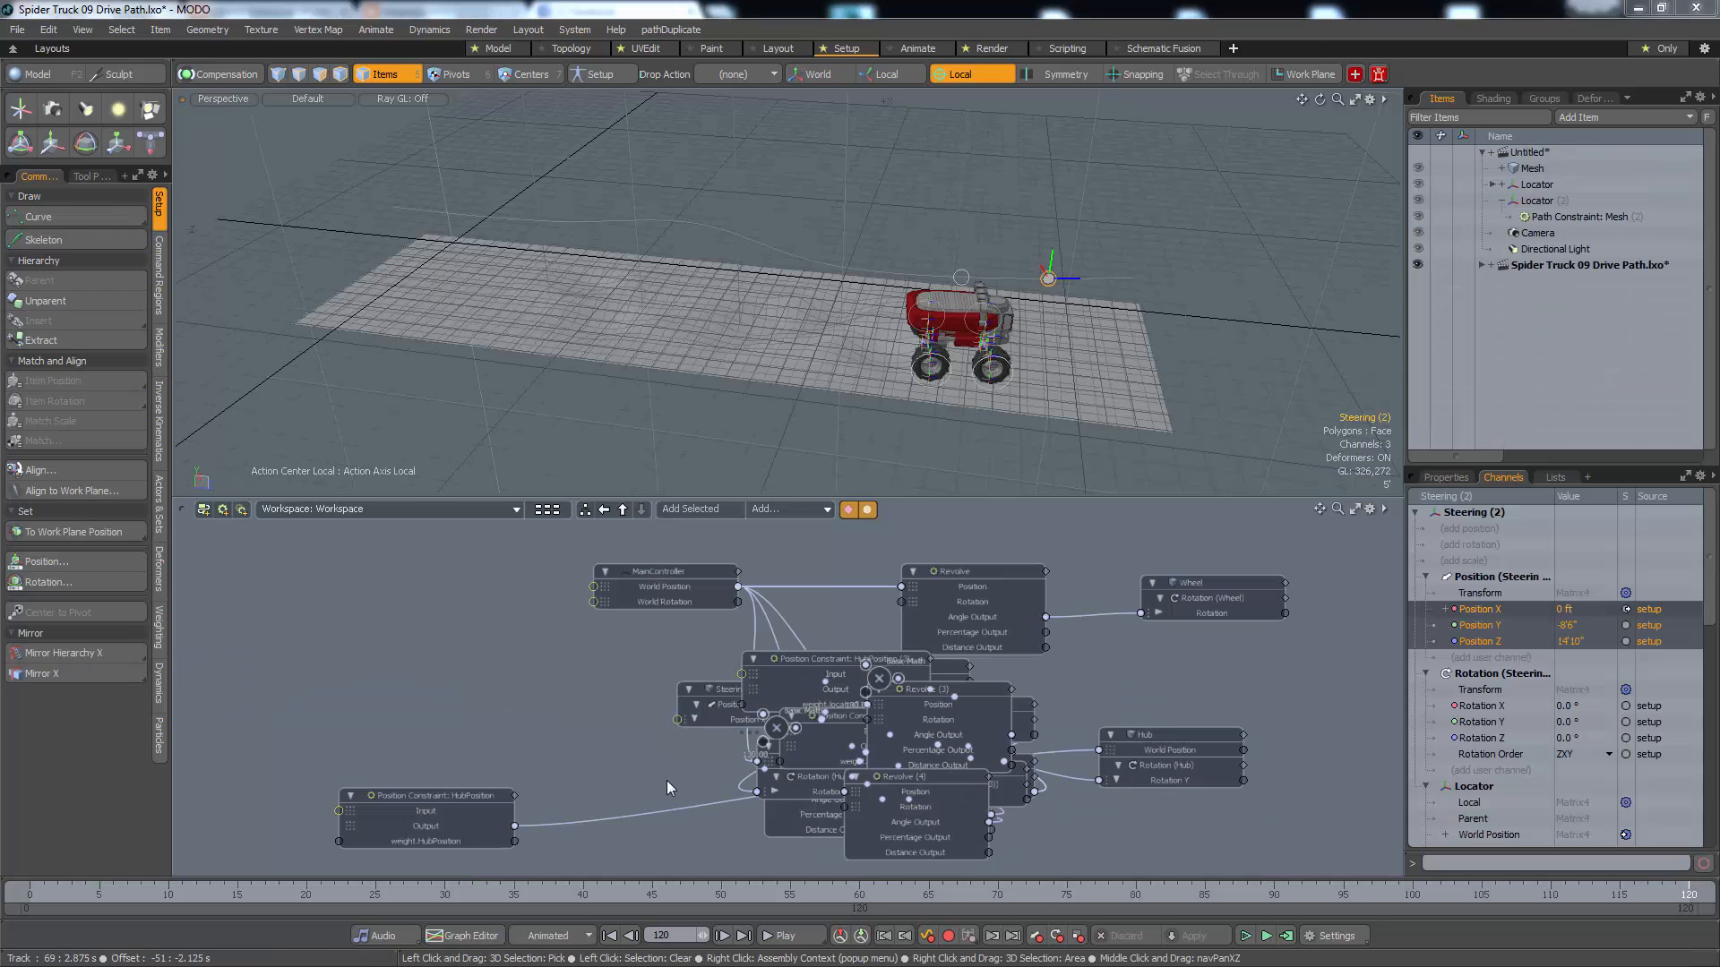
# Frame the truck closely and display the Steering workspace in the schematic
pyautogui.keyDown('alt'); pyautogui.moveTo(1150, 450); pyautogui.dragTo(1115, 251); pyautogui.keyUp('alt')
pyautogui.hotkey('shift', 'a')
pyautogui.scroll(-5, 1063, 269)
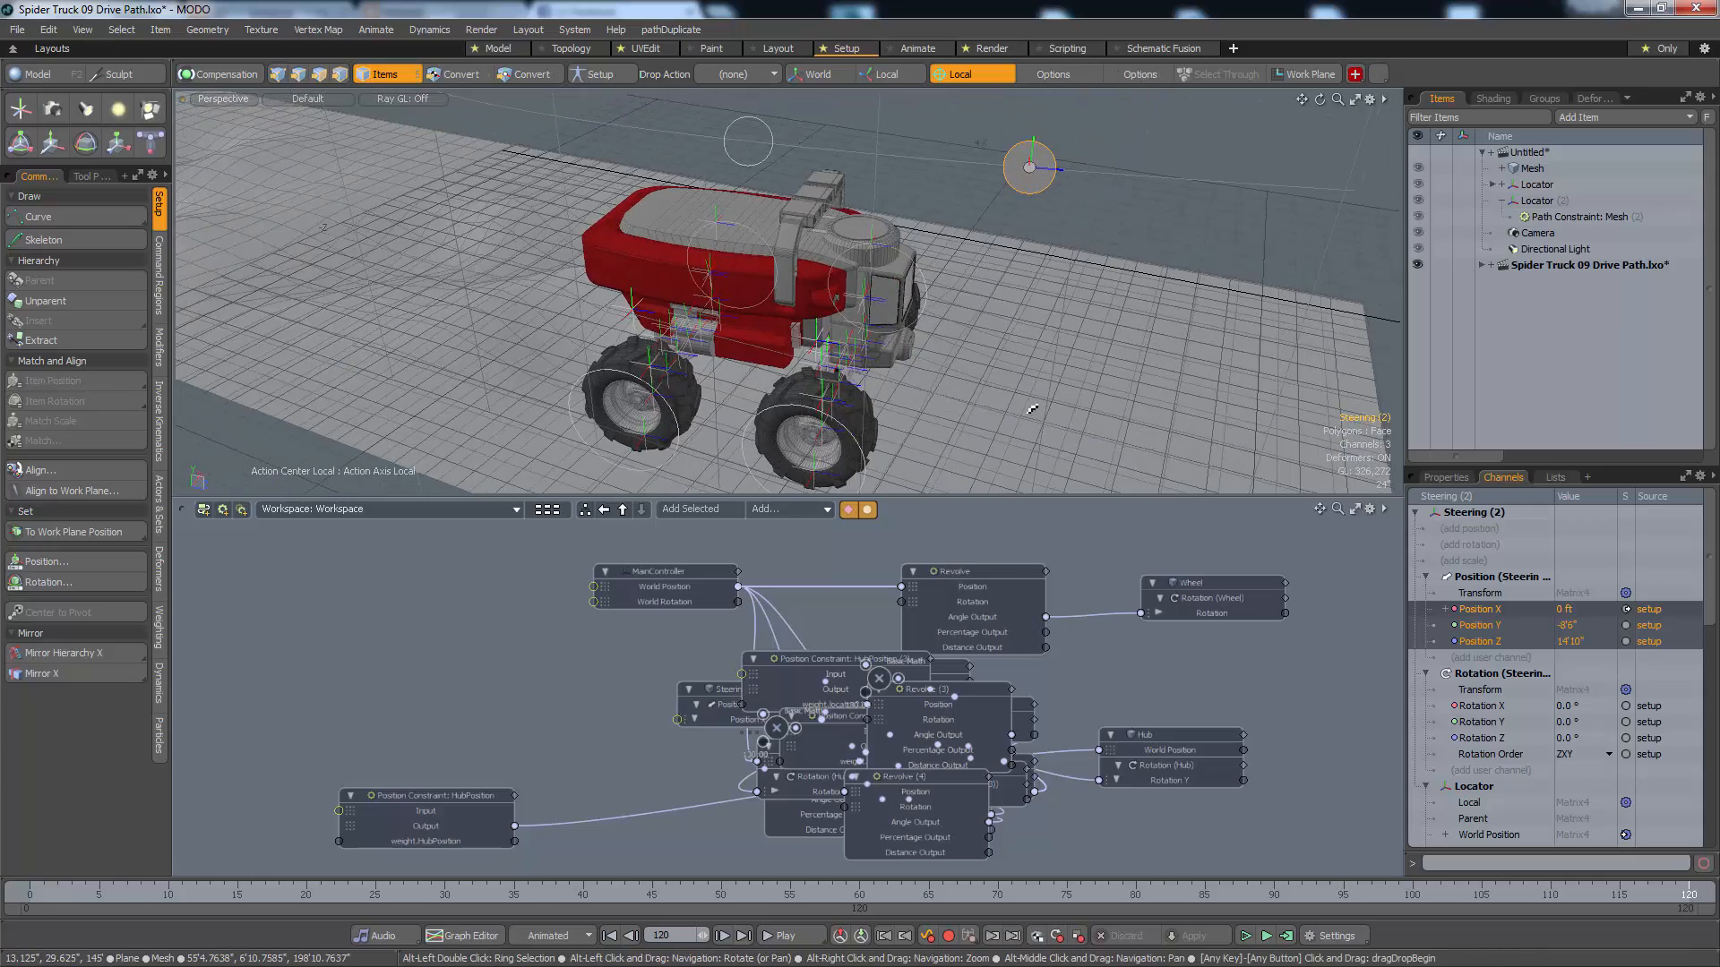
pyautogui.click(433, 556)
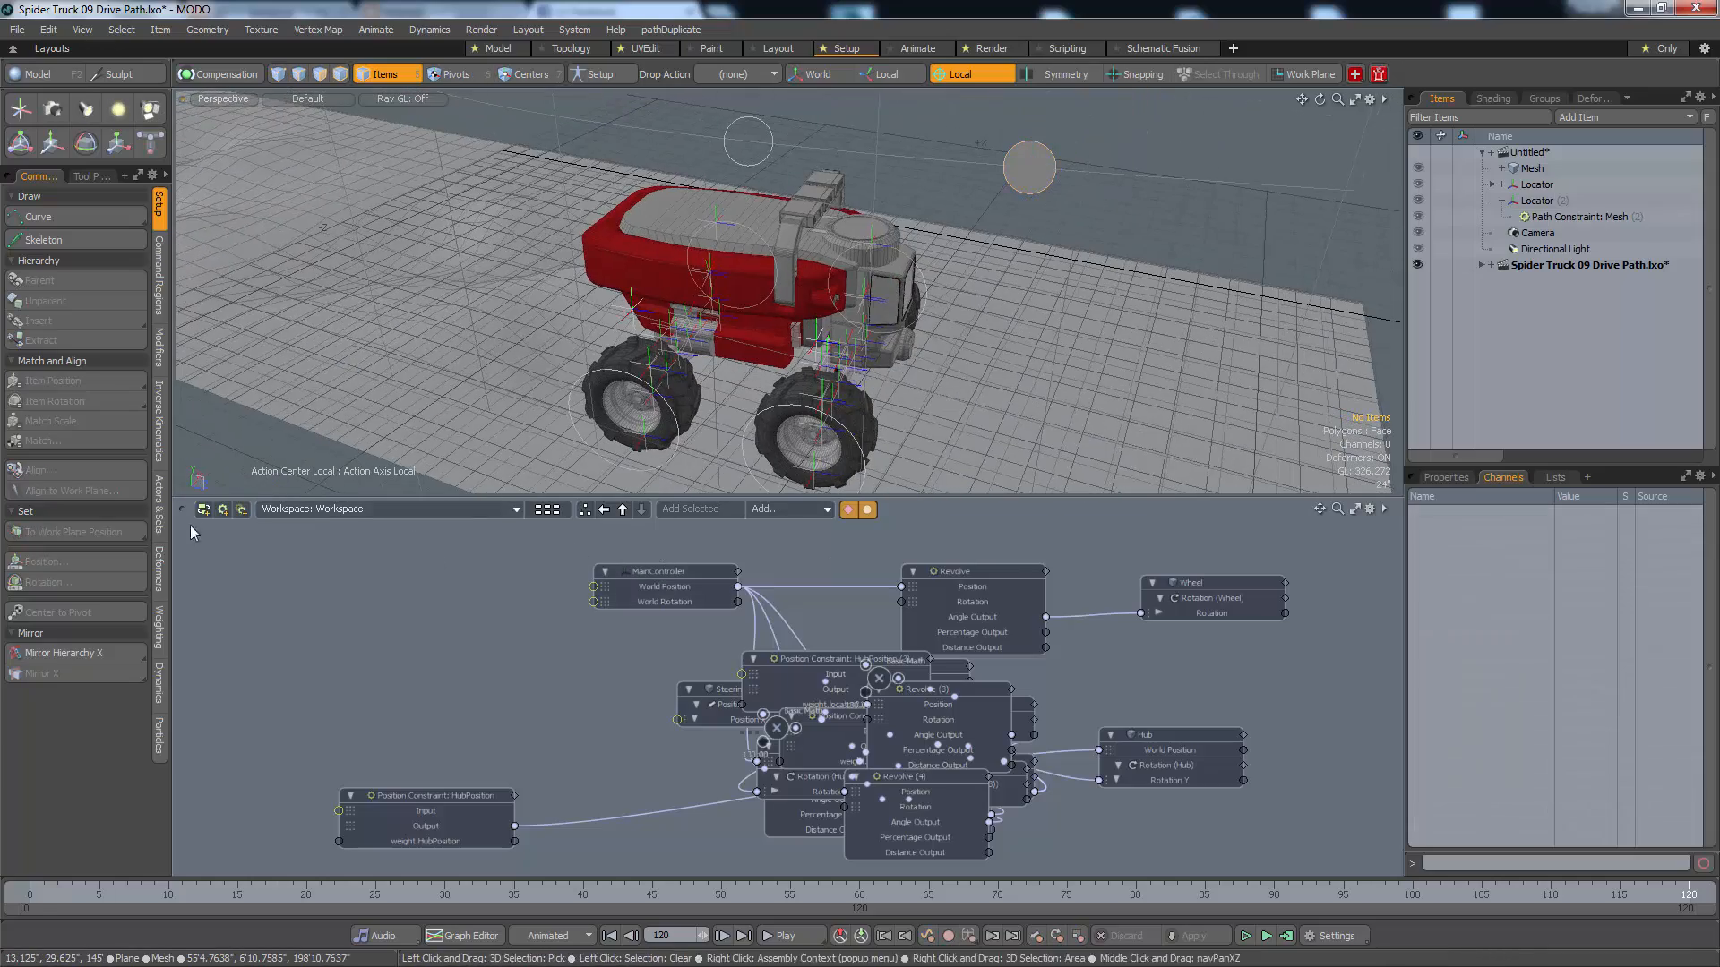
pyautogui.click(332, 510)
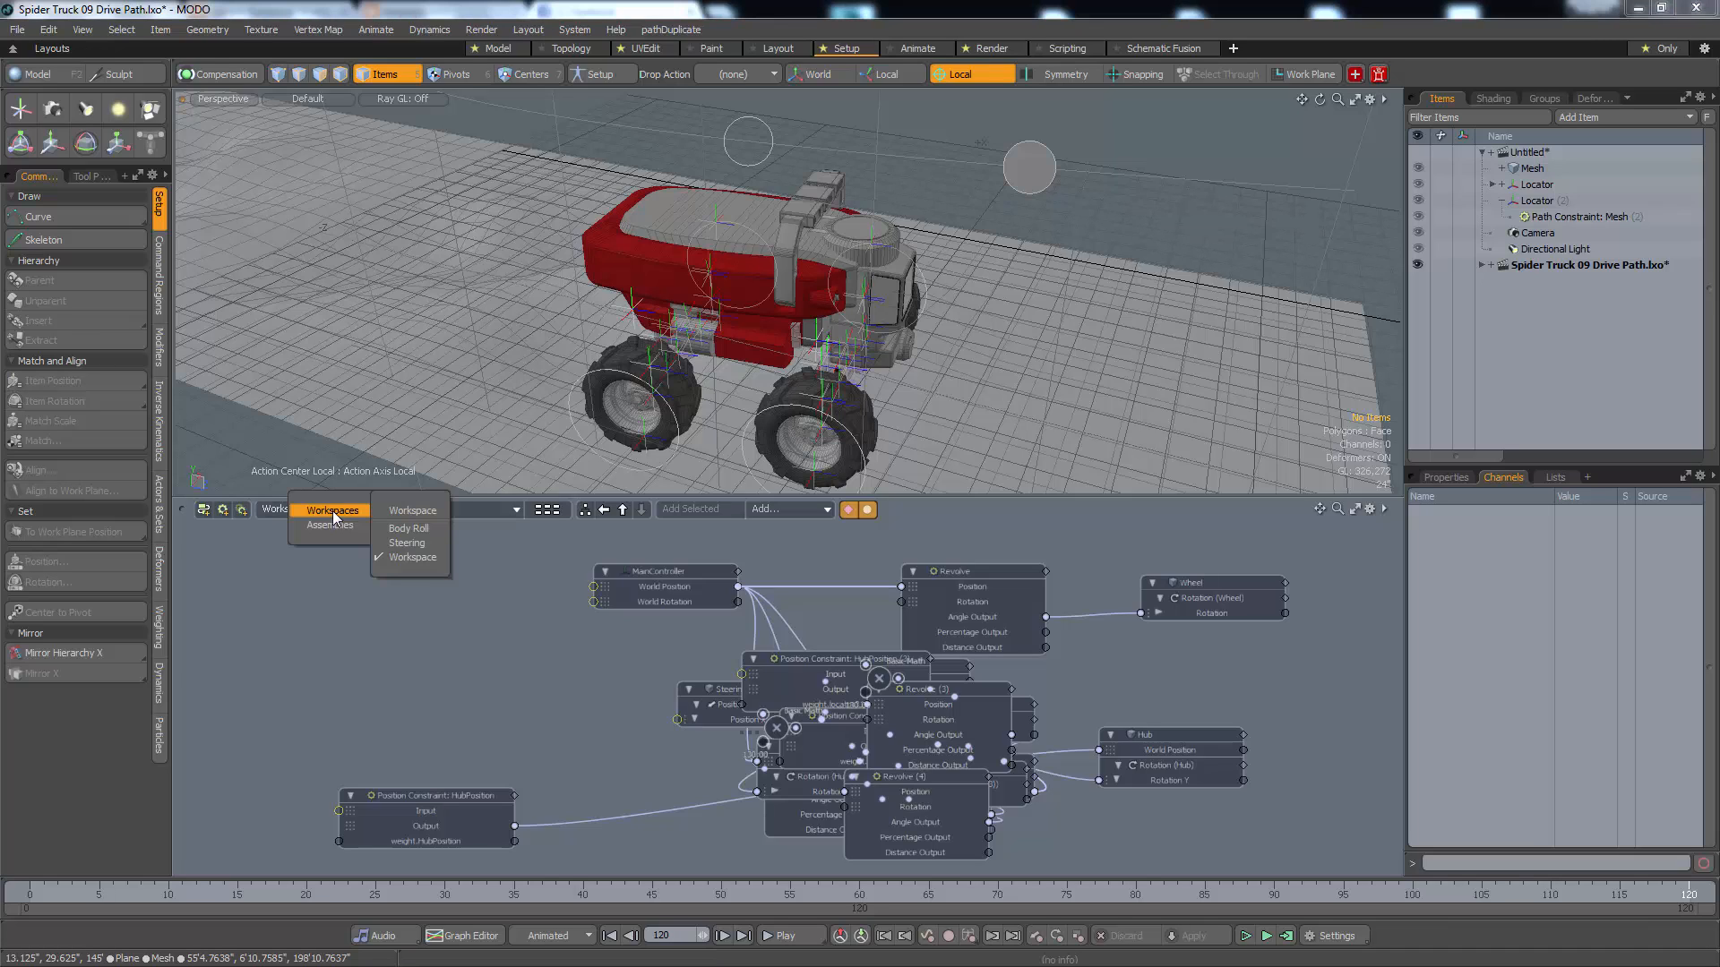
pyautogui.click(399, 543)
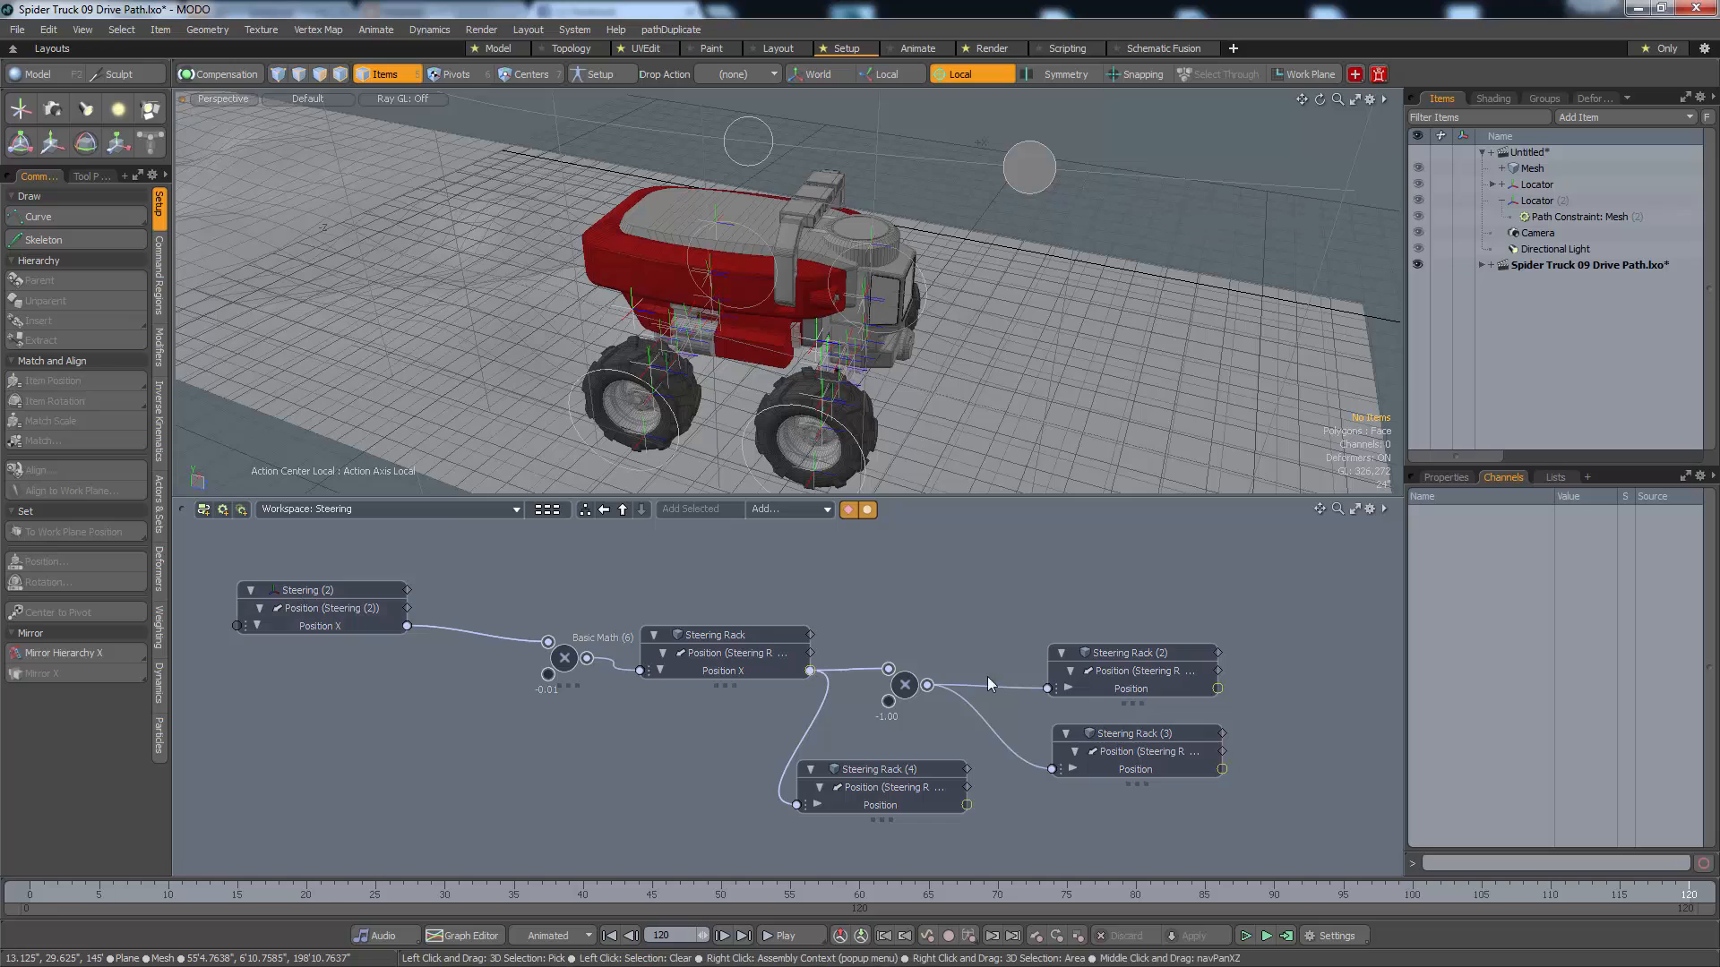
# Try moving the Steering (2) locator and undo the move
pyautogui.click(371, 588)
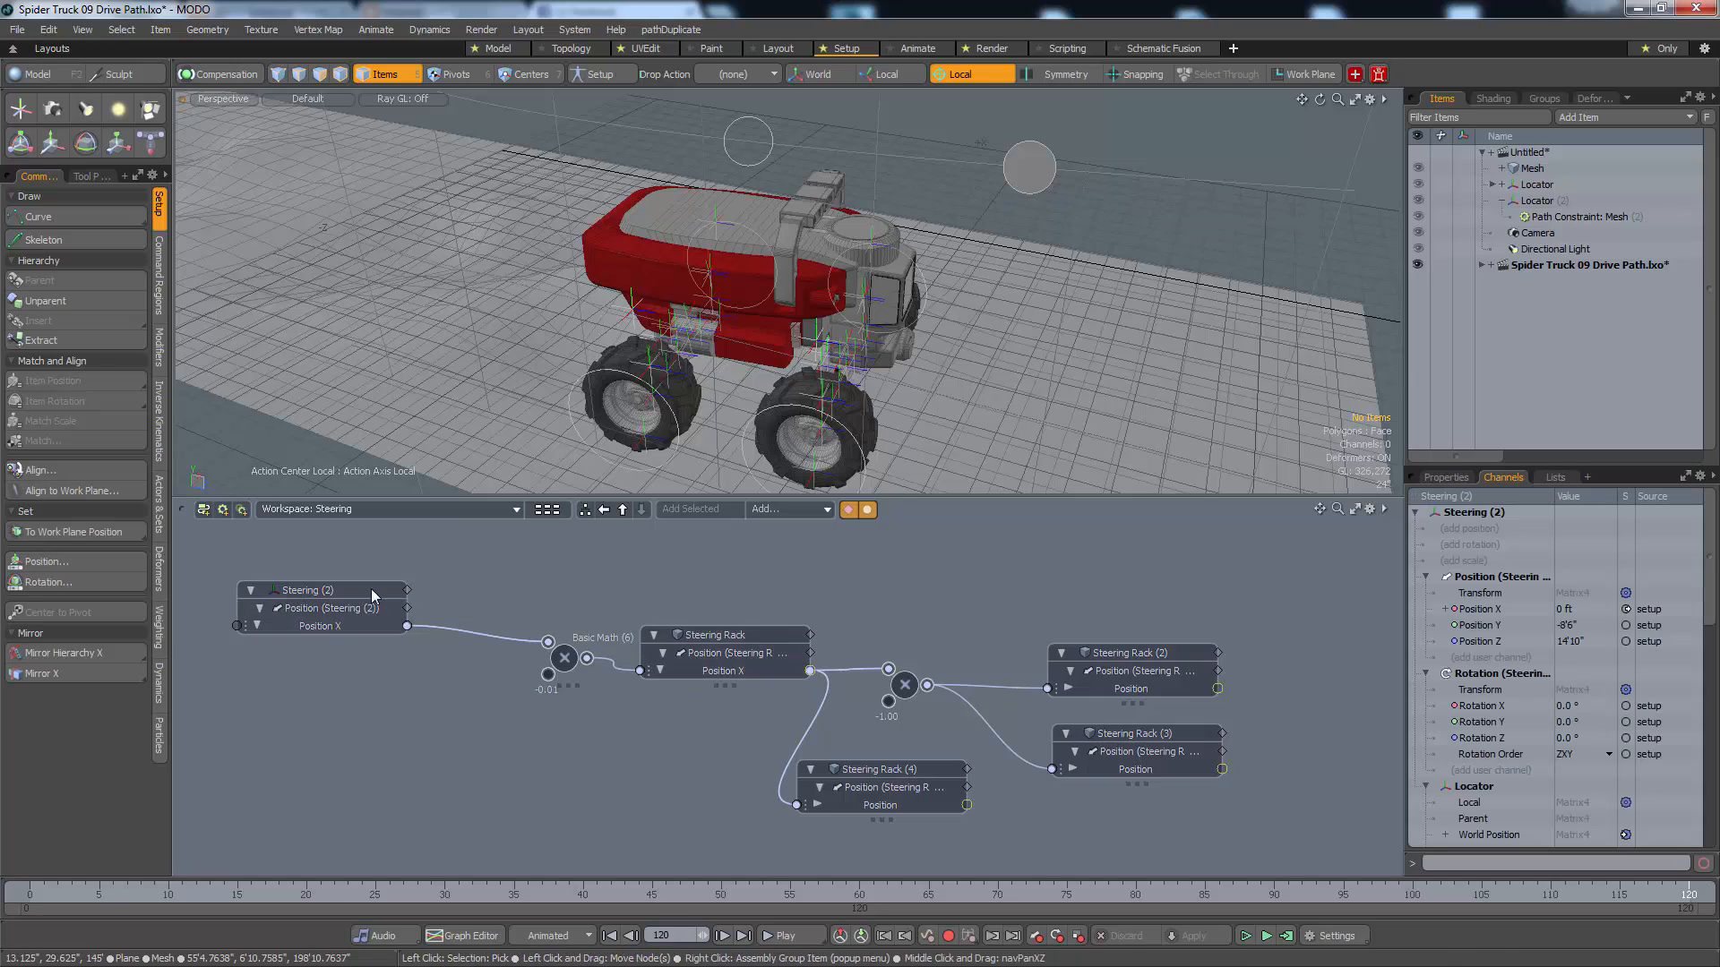
pyautogui.press('w')
pyautogui.keyDown('alt'); pyautogui.moveTo(933, 363); pyautogui.dragTo(1192, 154); pyautogui.keyUp('alt')
pyautogui.hotkey('ctrl', 'z')
pyautogui.keyDown('alt'); pyautogui.moveTo(882, 358); pyautogui.dragTo(1053, 307); pyautogui.keyUp('alt')
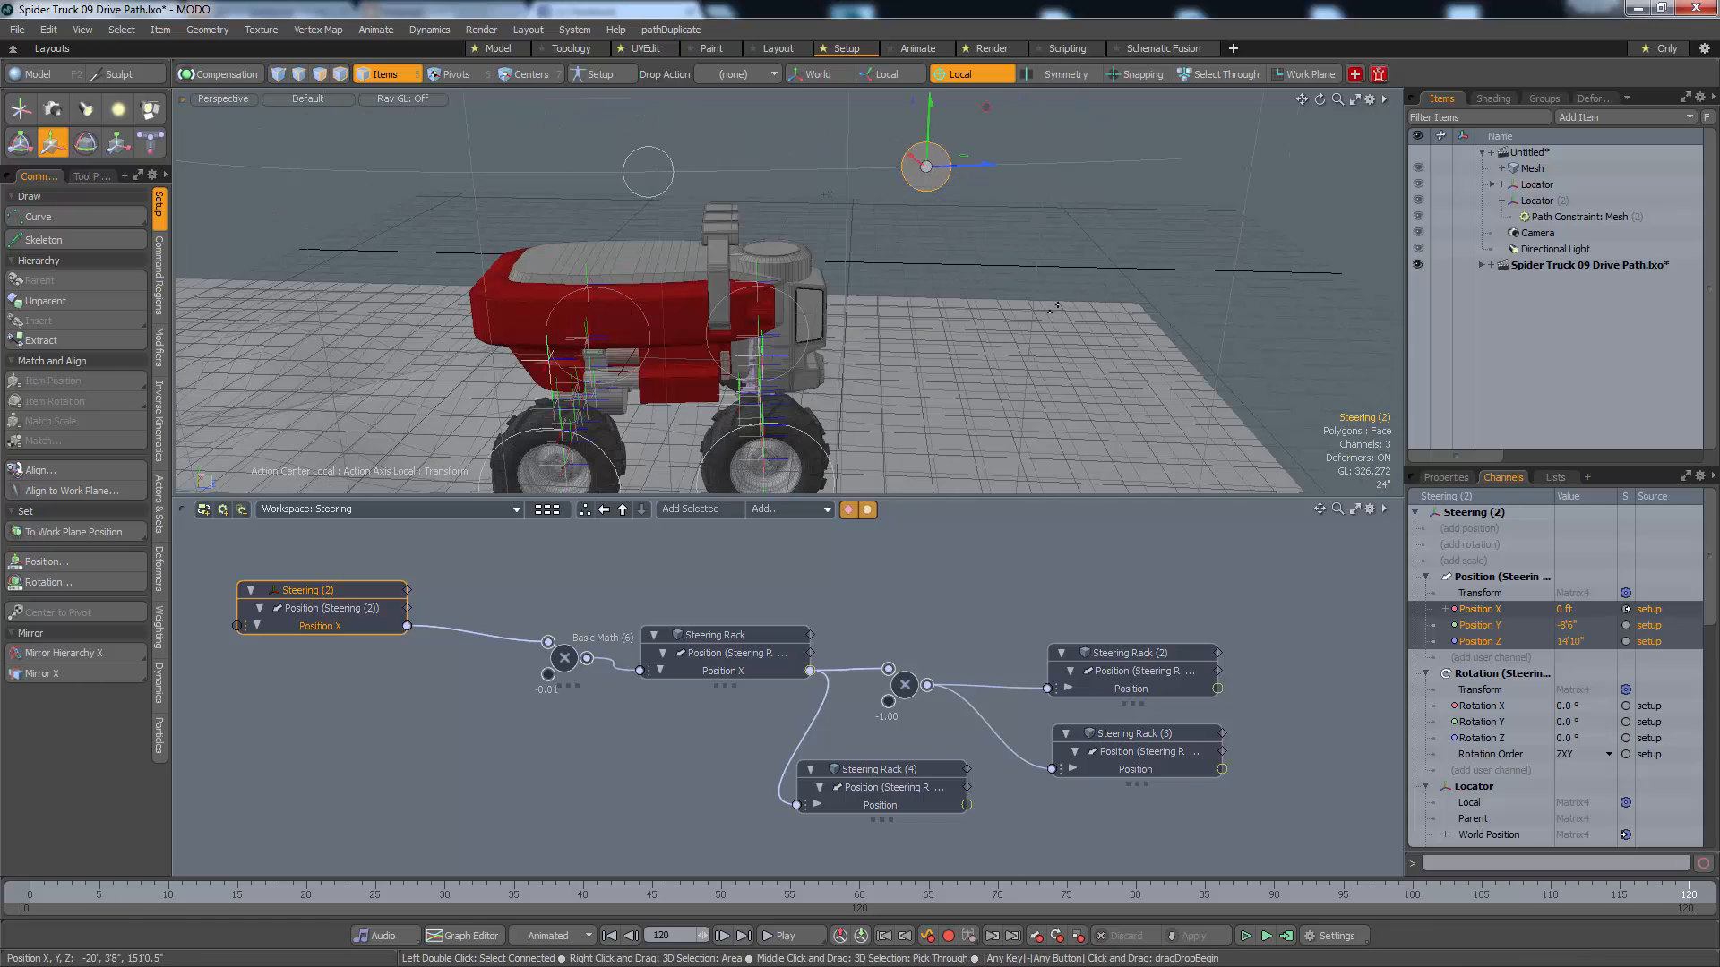
# Examine the Steering (2) locator and the MainController above the truck by selecting each one
pyautogui.press('space')
pyautogui.click(999, 240)
pyautogui.click(925, 179)
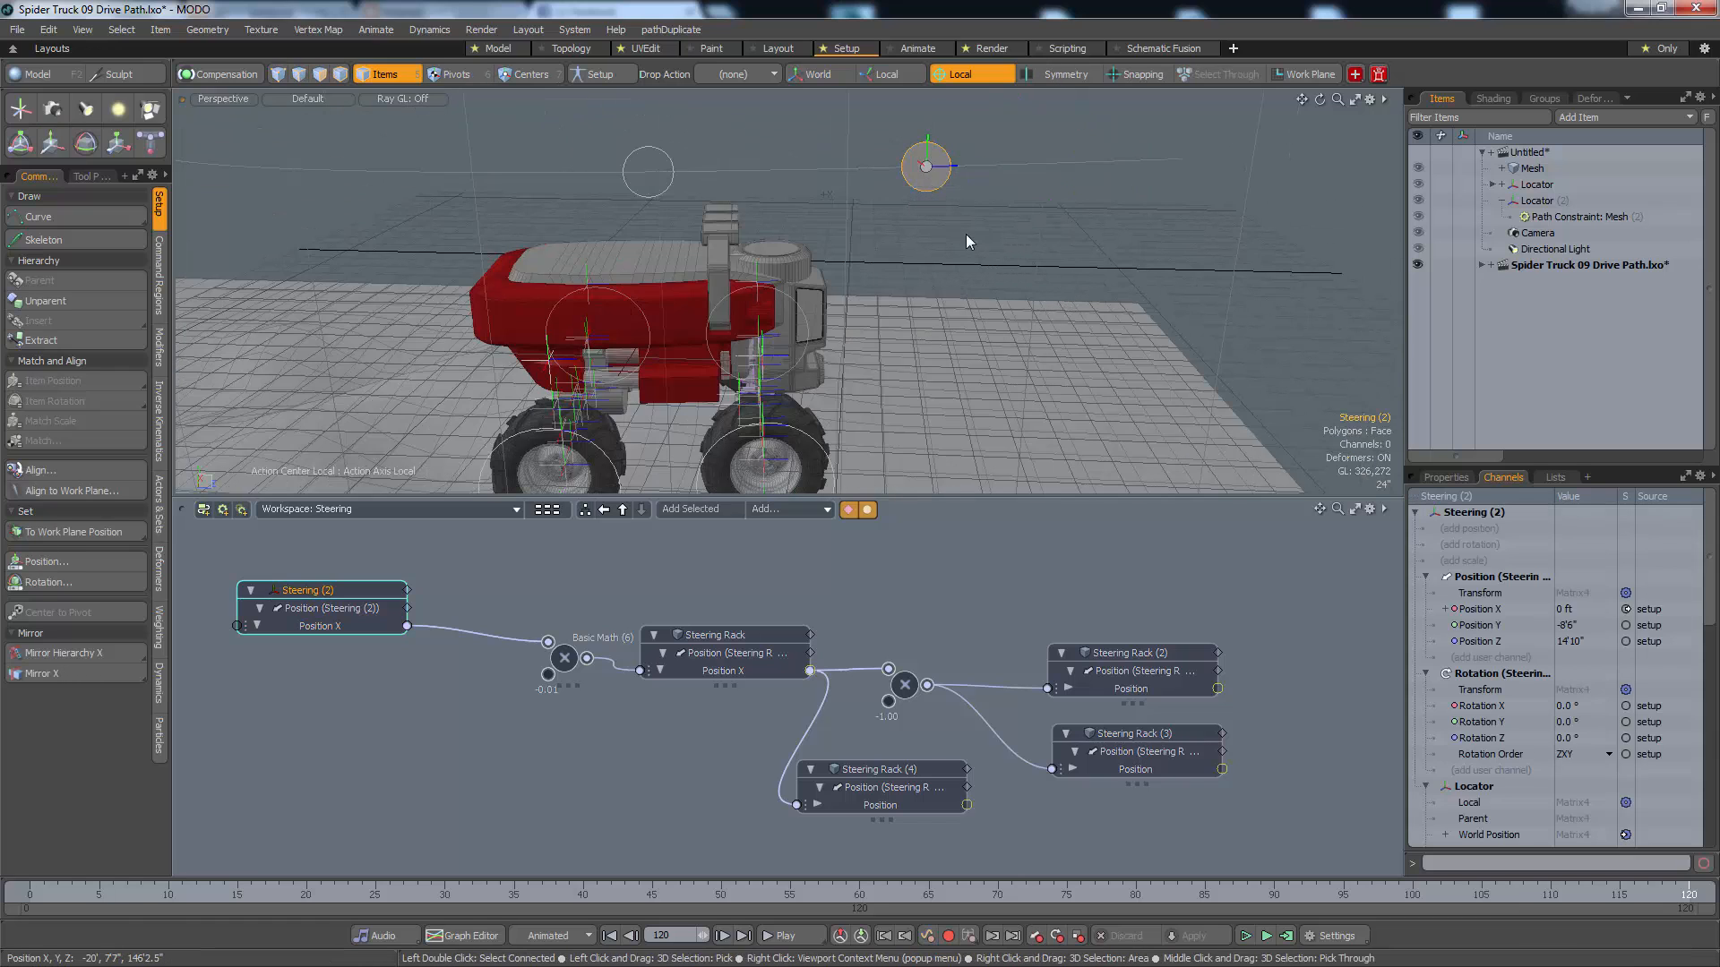
pyautogui.click(989, 213)
pyautogui.keyDown('alt'); pyautogui.keyDown('shift'); pyautogui.moveTo(956, 263); pyautogui.dragTo(598, 192); pyautogui.keyUp('shift'); pyautogui.keyUp('alt')
pyautogui.click(661, 184)
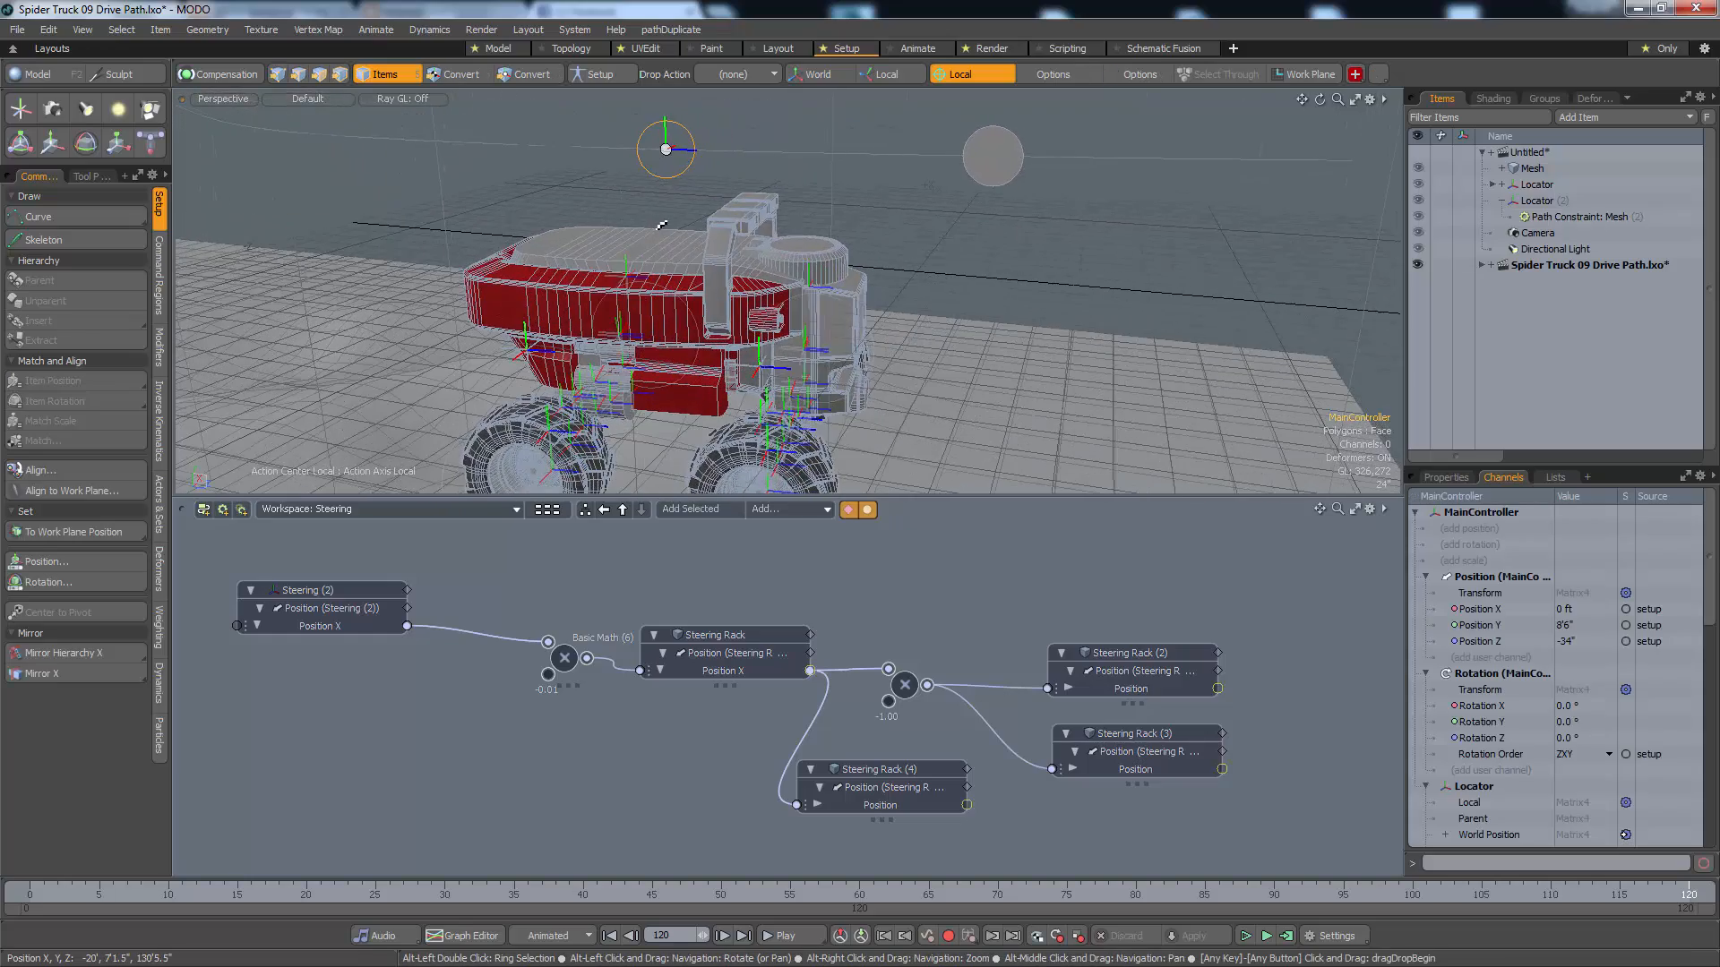
pyautogui.click(598, 190)
pyautogui.click(664, 180)
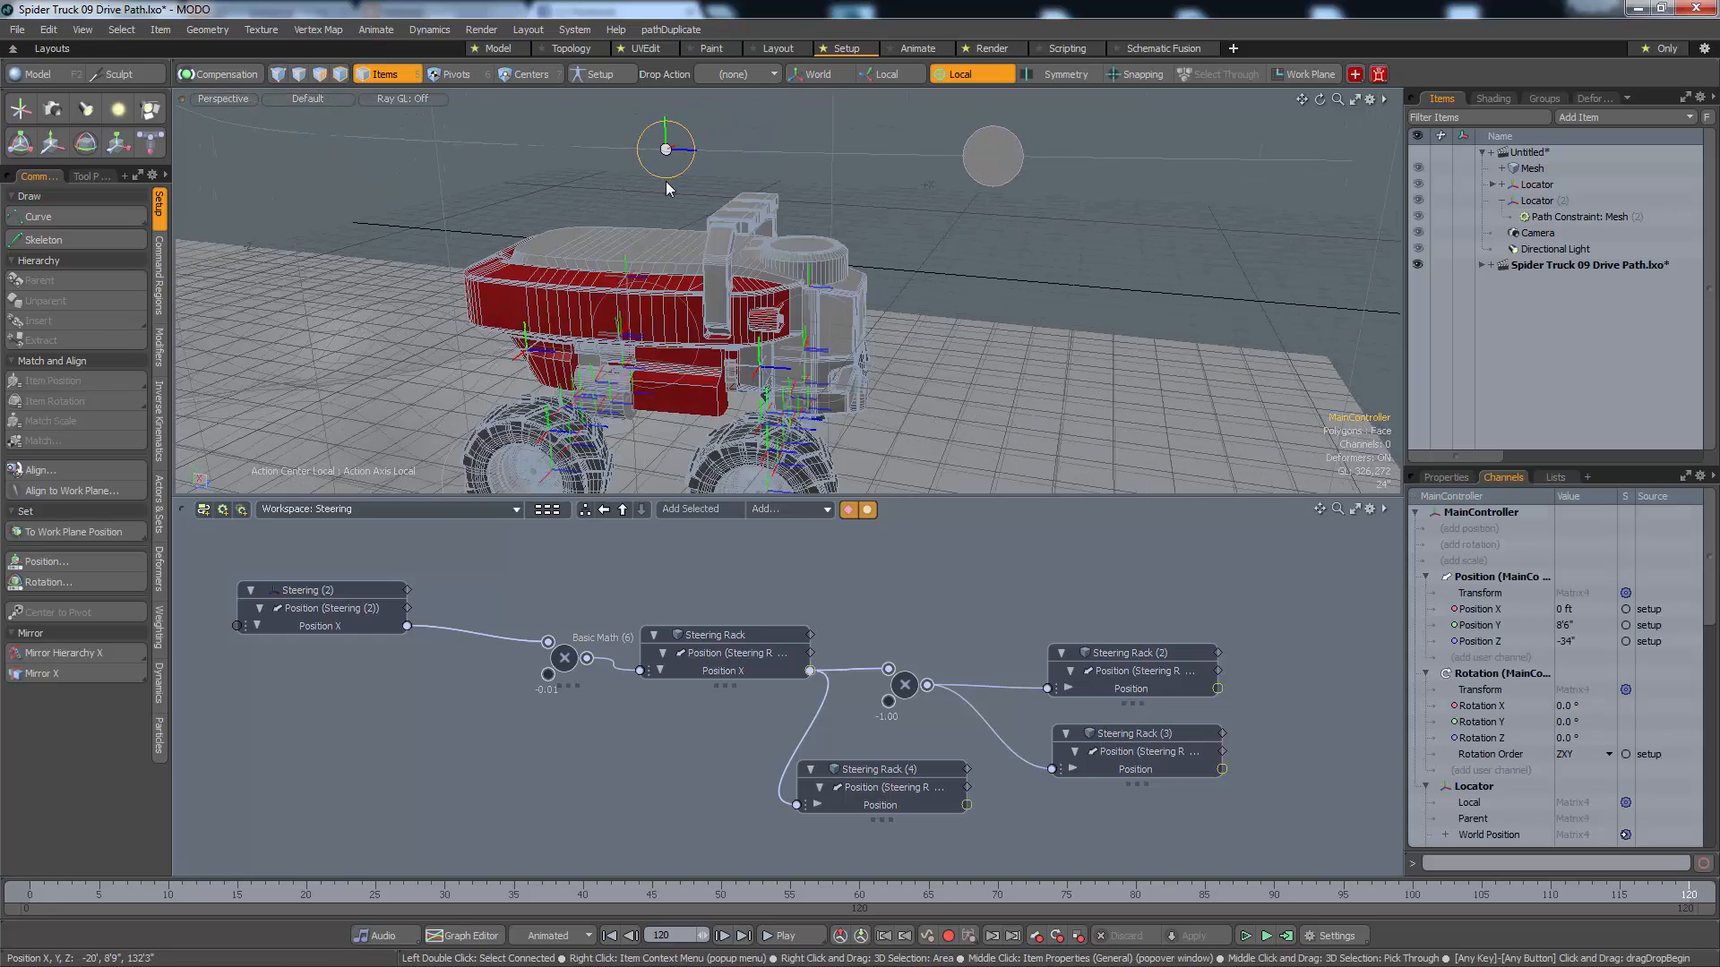
# Keep the Untitled test scene open and examine its three locators along the curve by selecting each one
pyautogui.click(1454, 481)
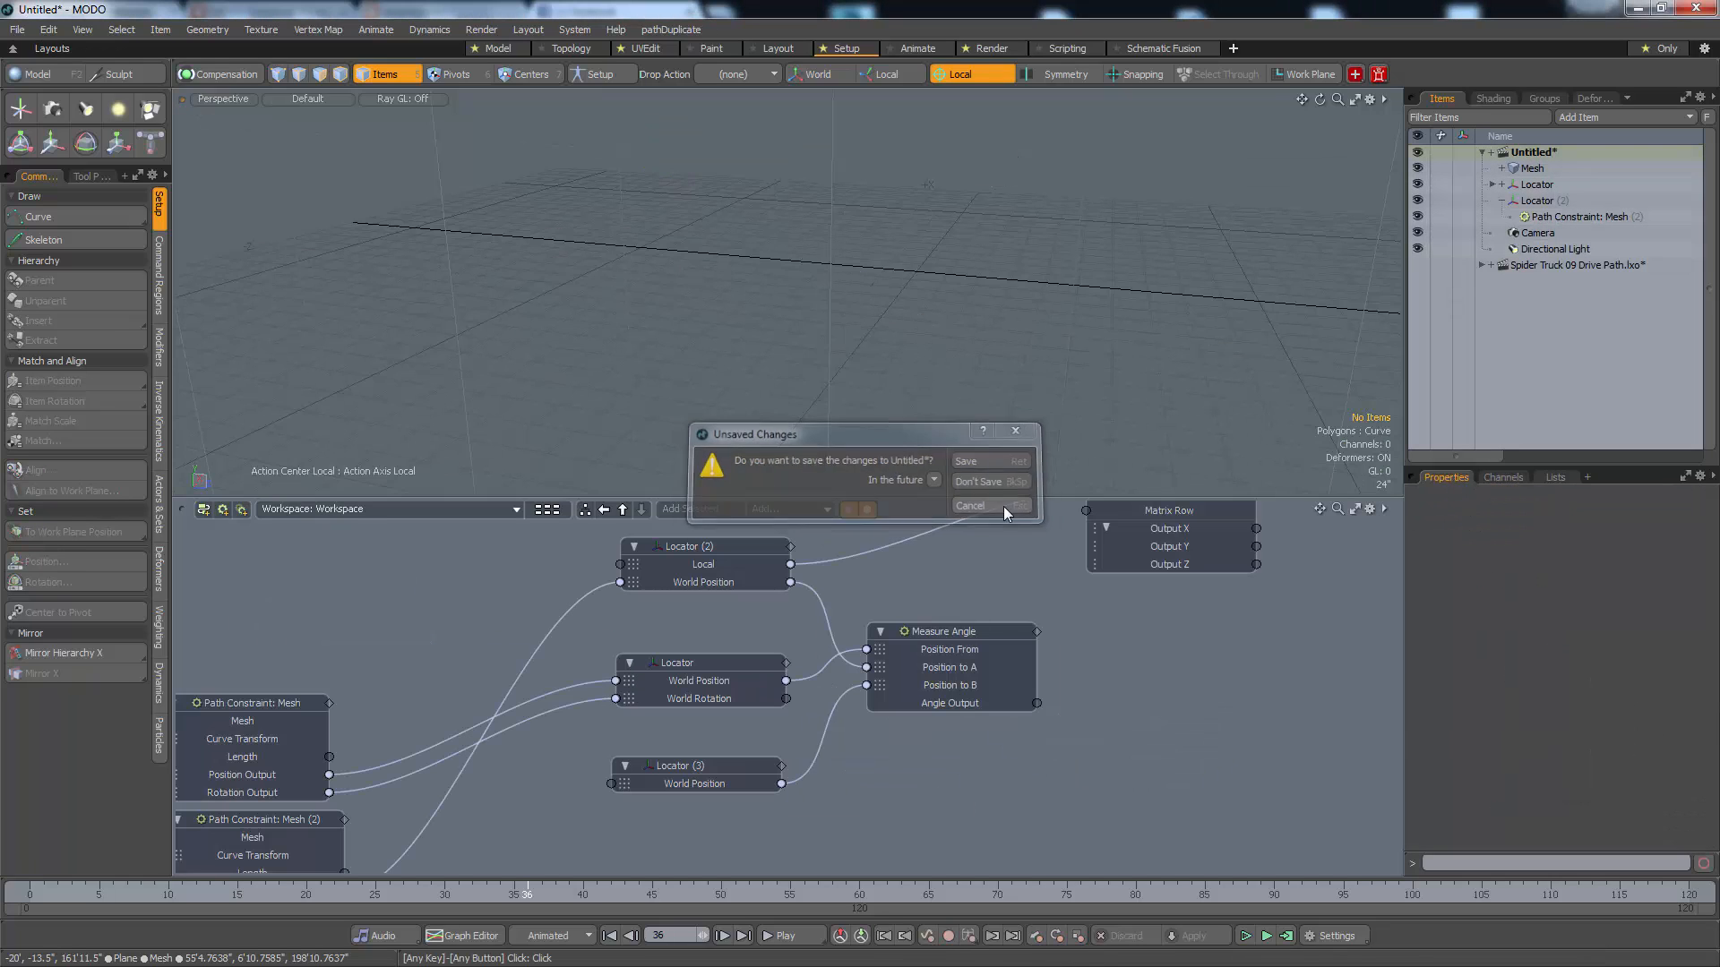
pyautogui.click(1003, 508)
pyautogui.keyDown('alt'); pyautogui.moveTo(1076, 371); pyautogui.dragTo(1009, 347); pyautogui.keyUp('alt')
pyautogui.scroll(5, 754, 266)
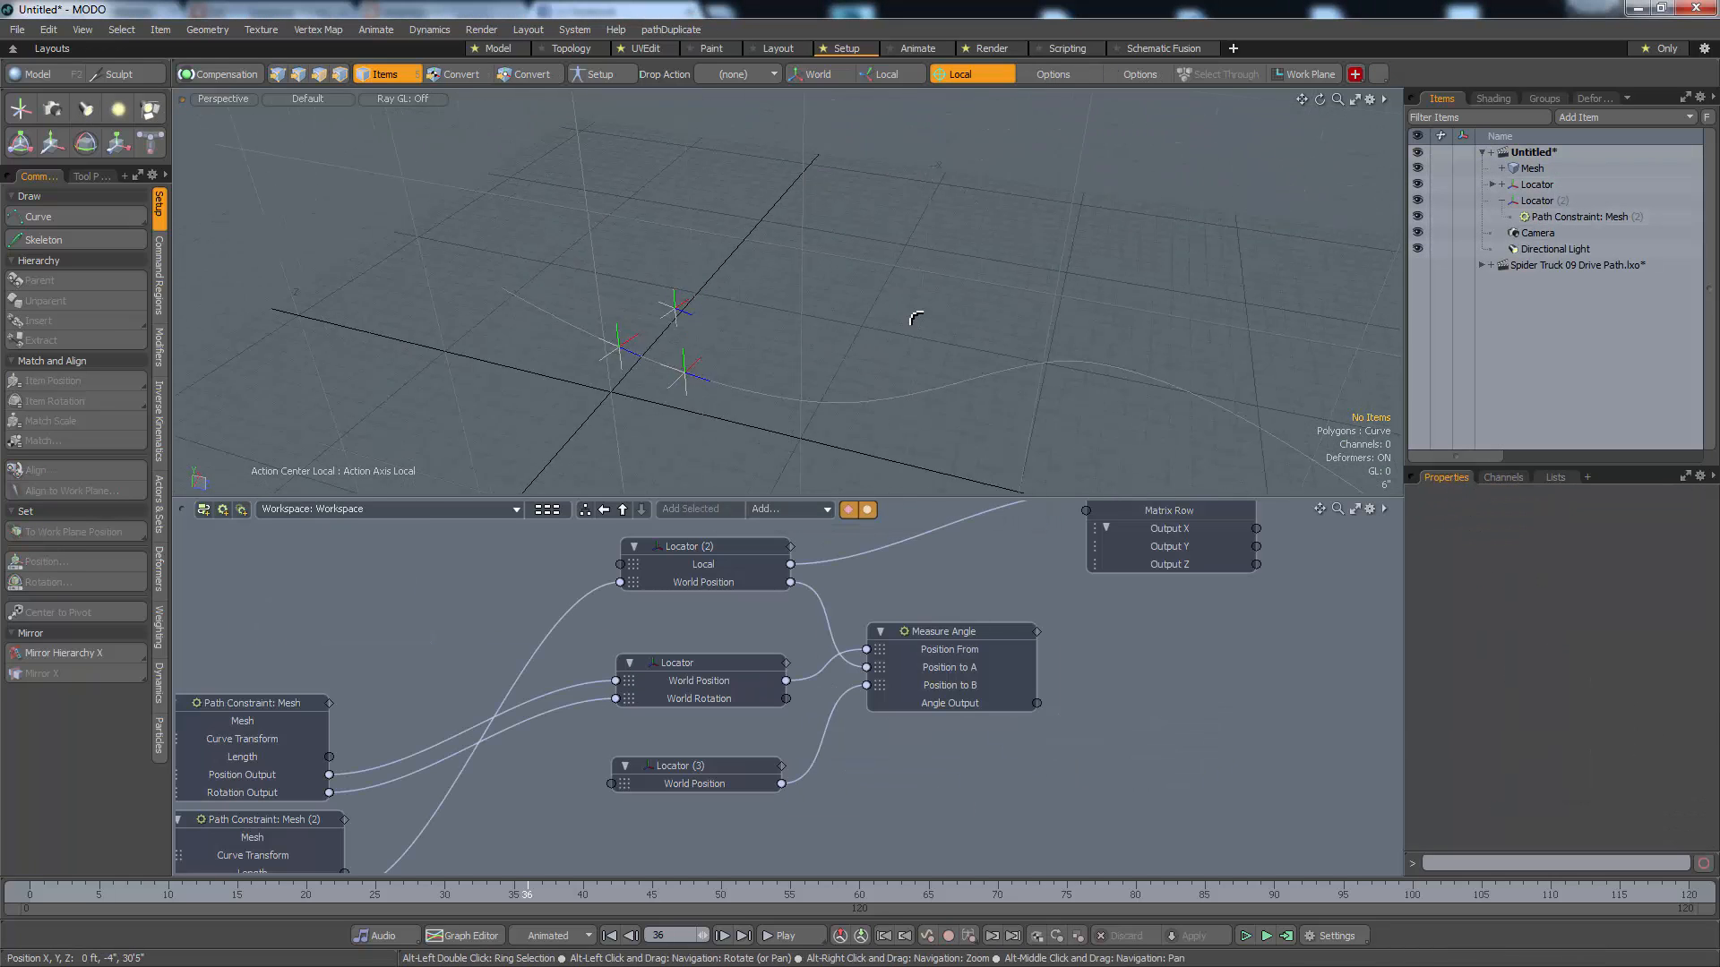
pyautogui.keyDown('alt'); pyautogui.moveTo(555, 358); pyautogui.dragTo(654, 371); pyautogui.keyUp('alt')
pyautogui.scroll(3, 654, 371)
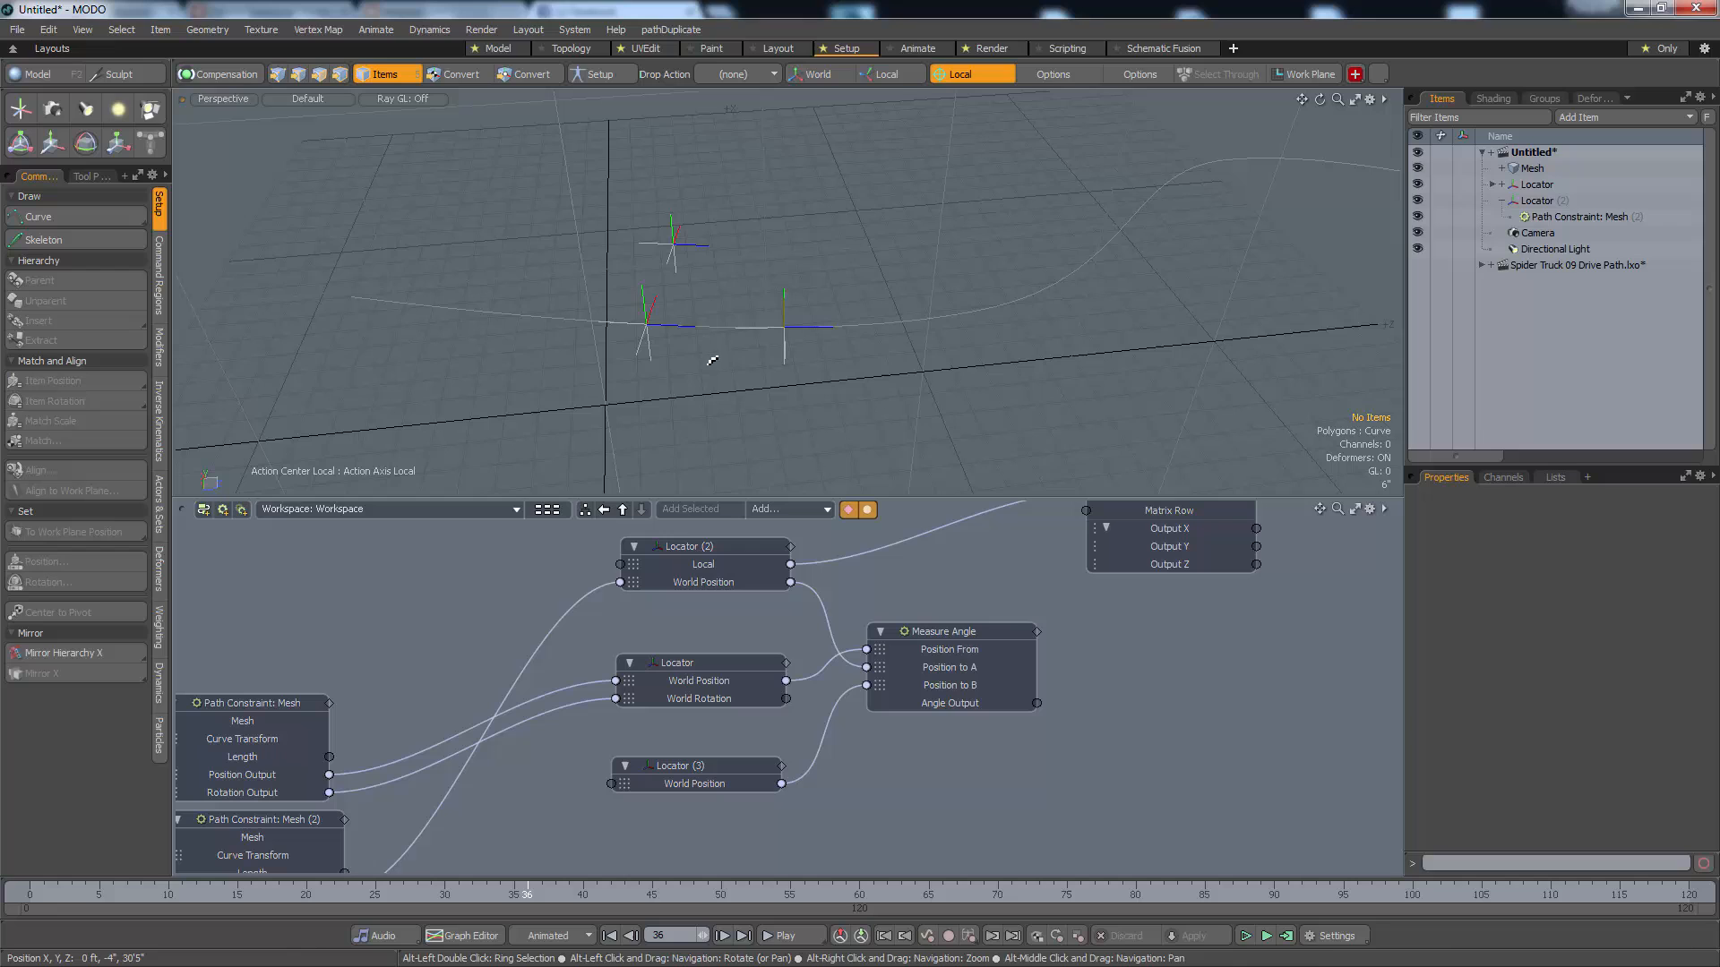
pyautogui.click(645, 336)
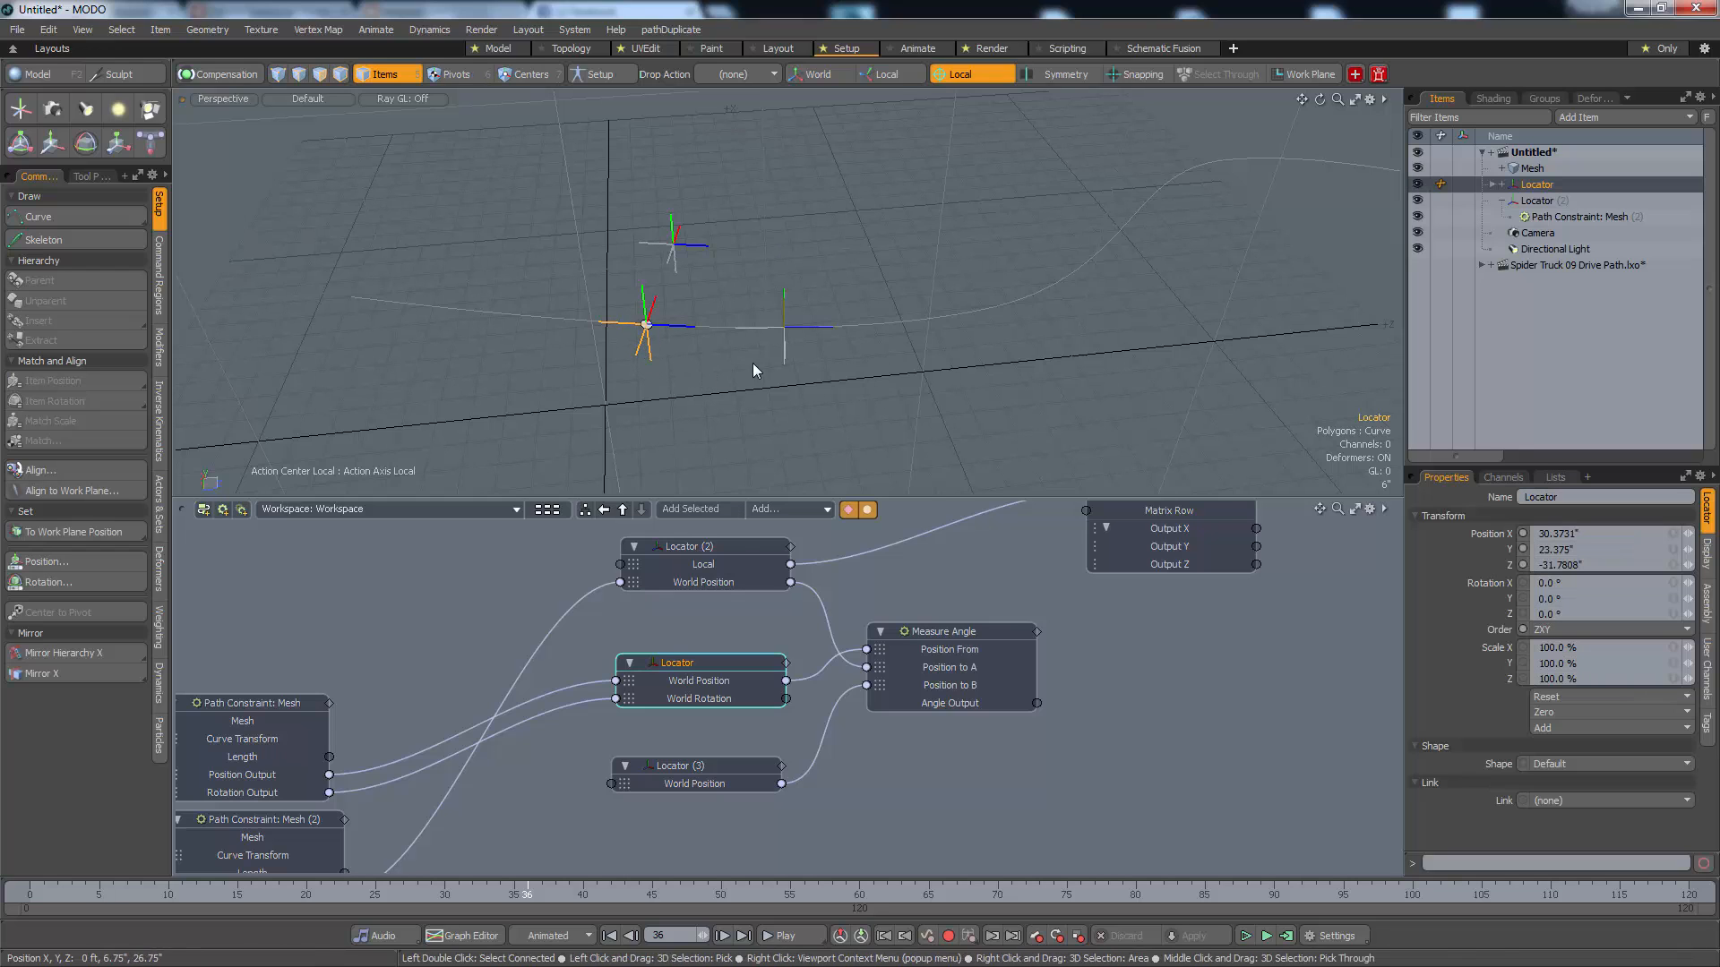
pyautogui.click(785, 356)
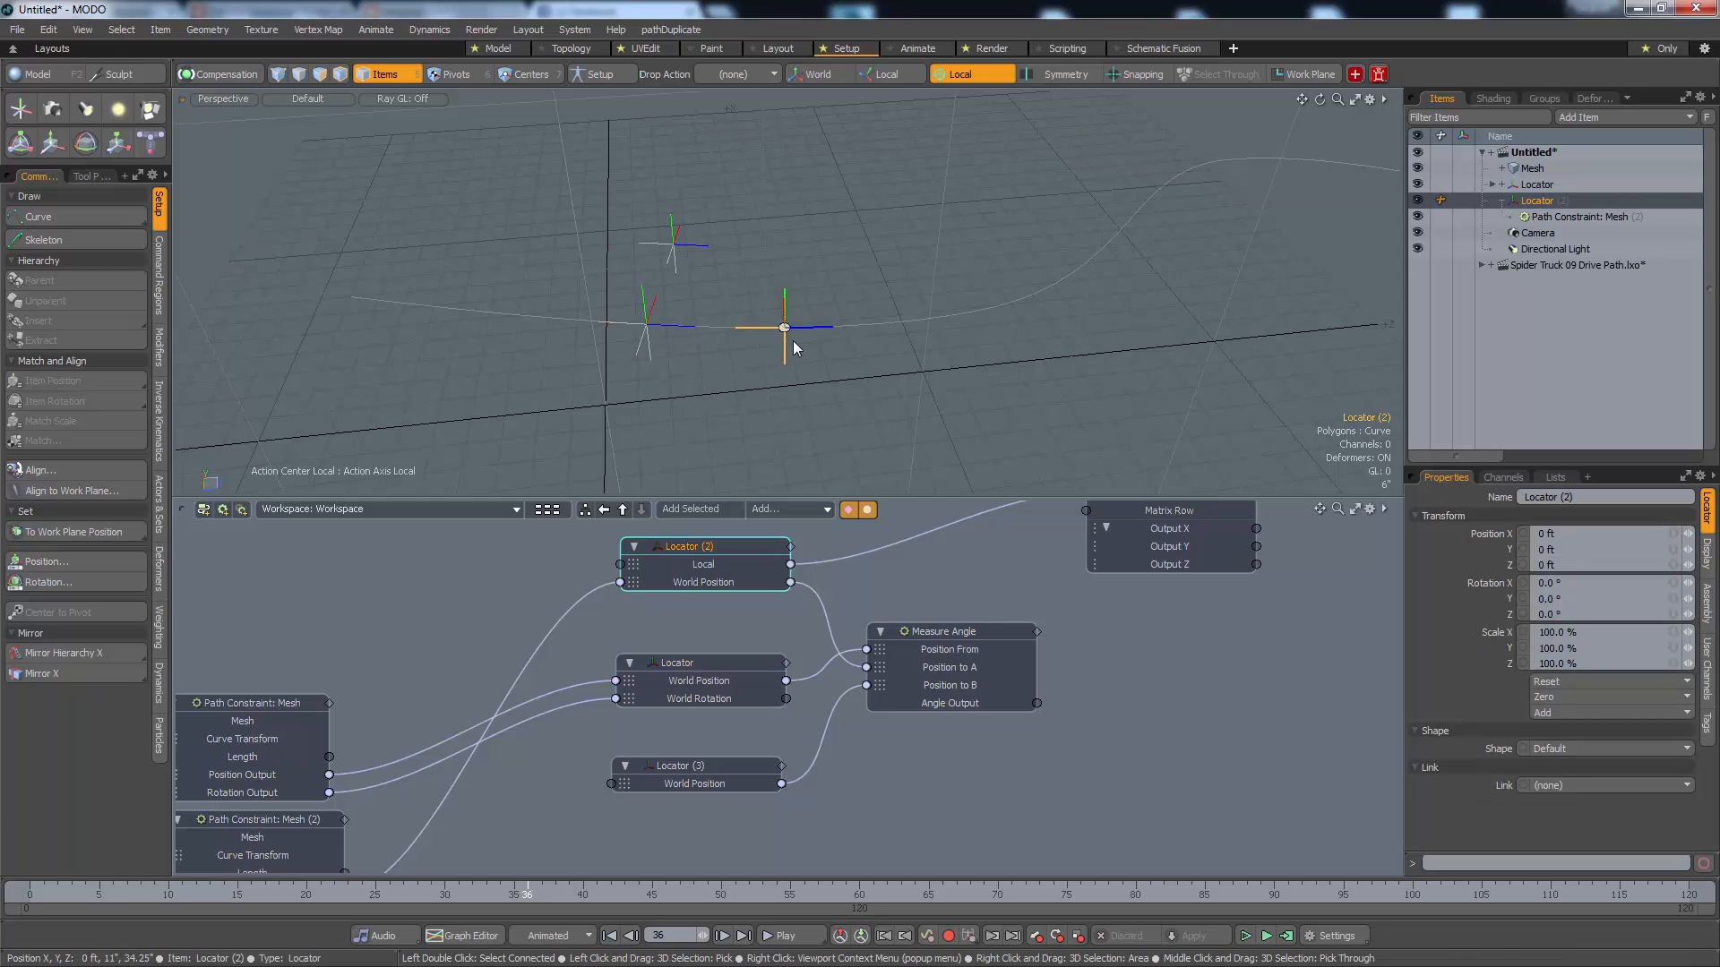
pyautogui.click(677, 250)
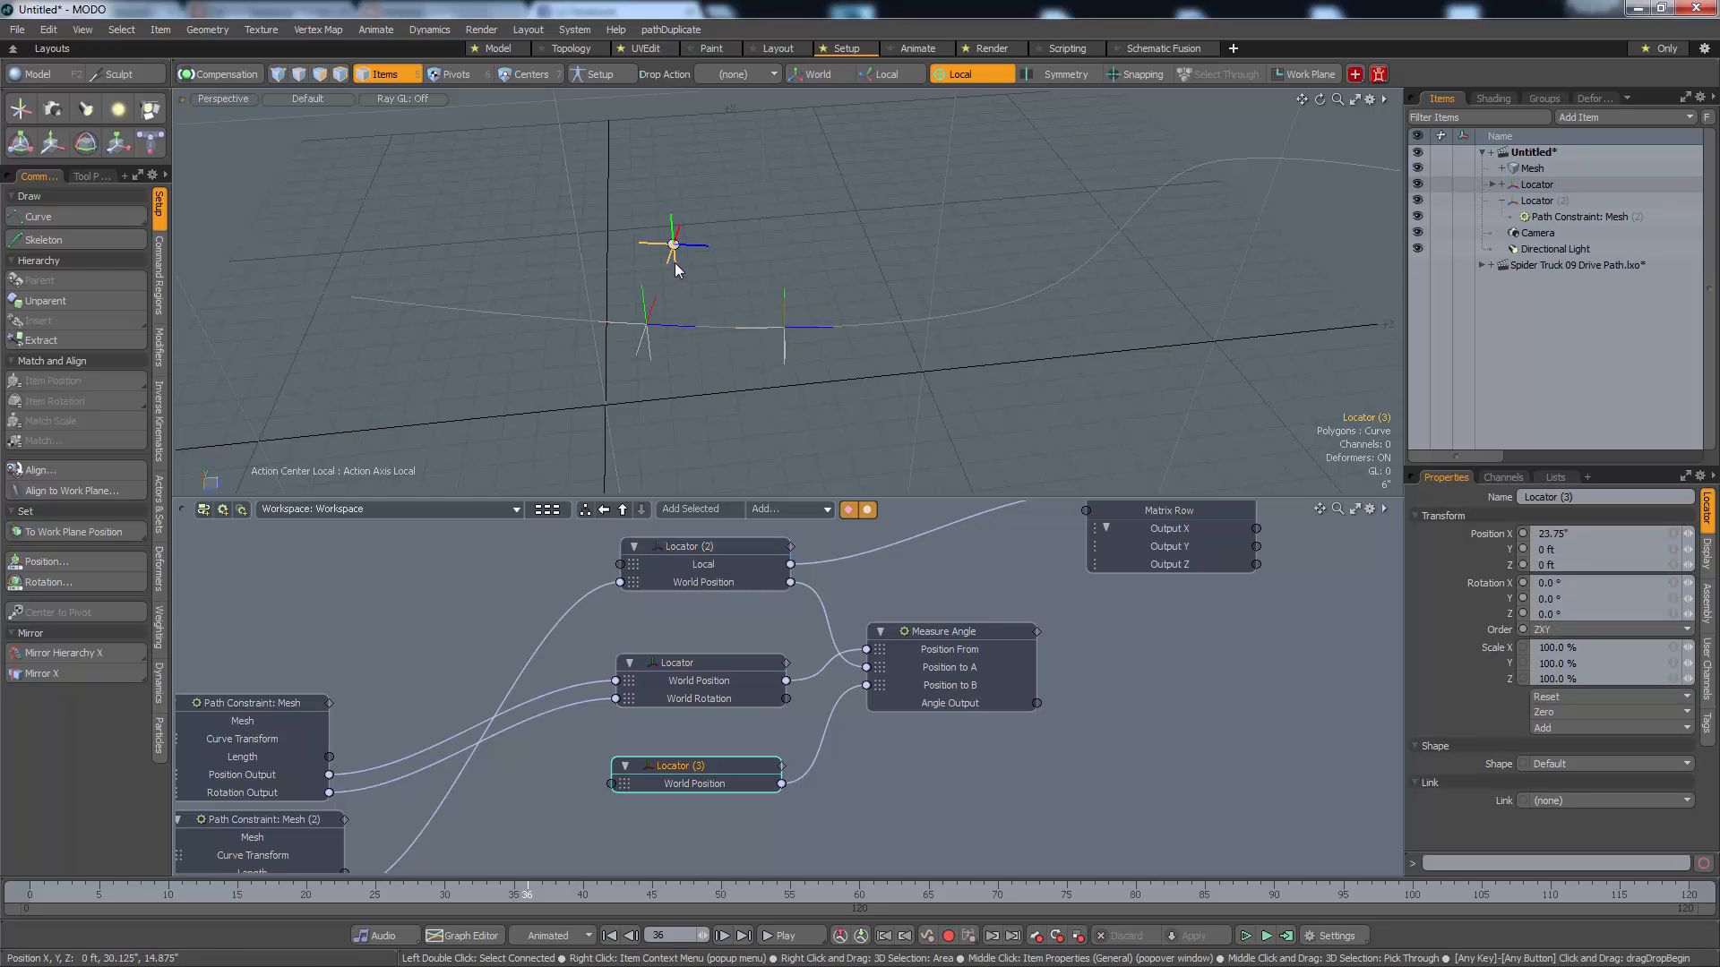
pyautogui.keyDown('alt'); pyautogui.moveTo(722, 319); pyautogui.dragTo(986, 418); pyautogui.keyUp('alt')
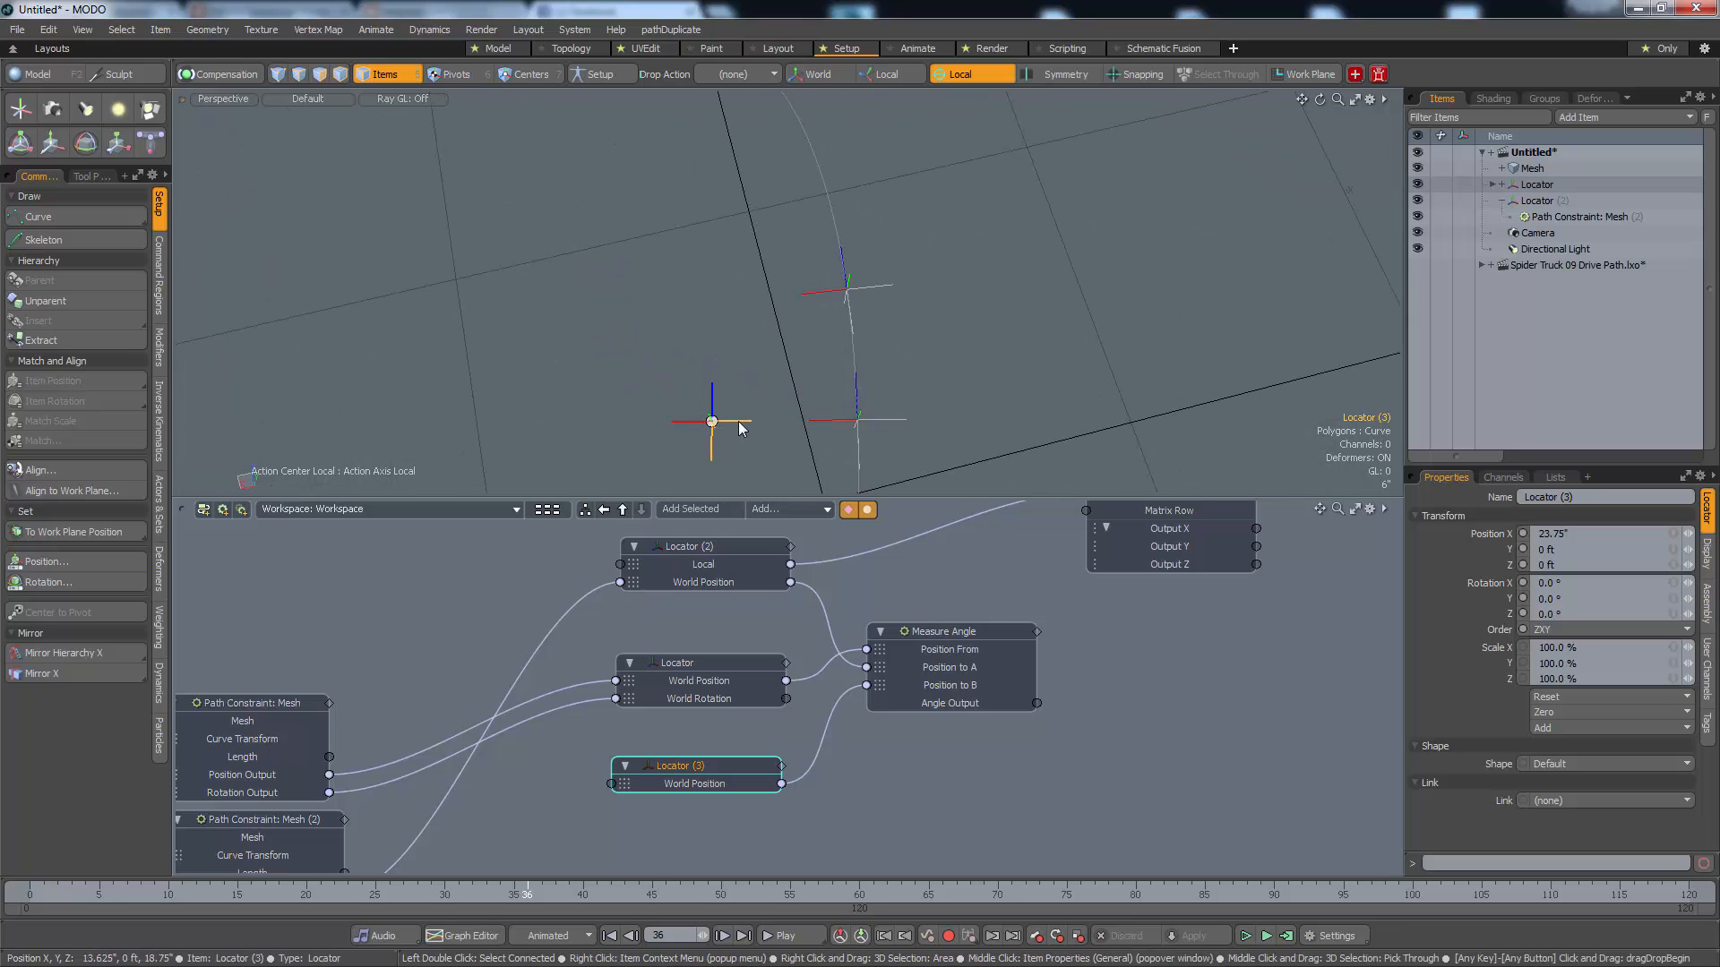
pyautogui.keyDown('alt'); pyautogui.moveTo(815, 421); pyautogui.dragTo(762, 351); pyautogui.keyUp('alt')
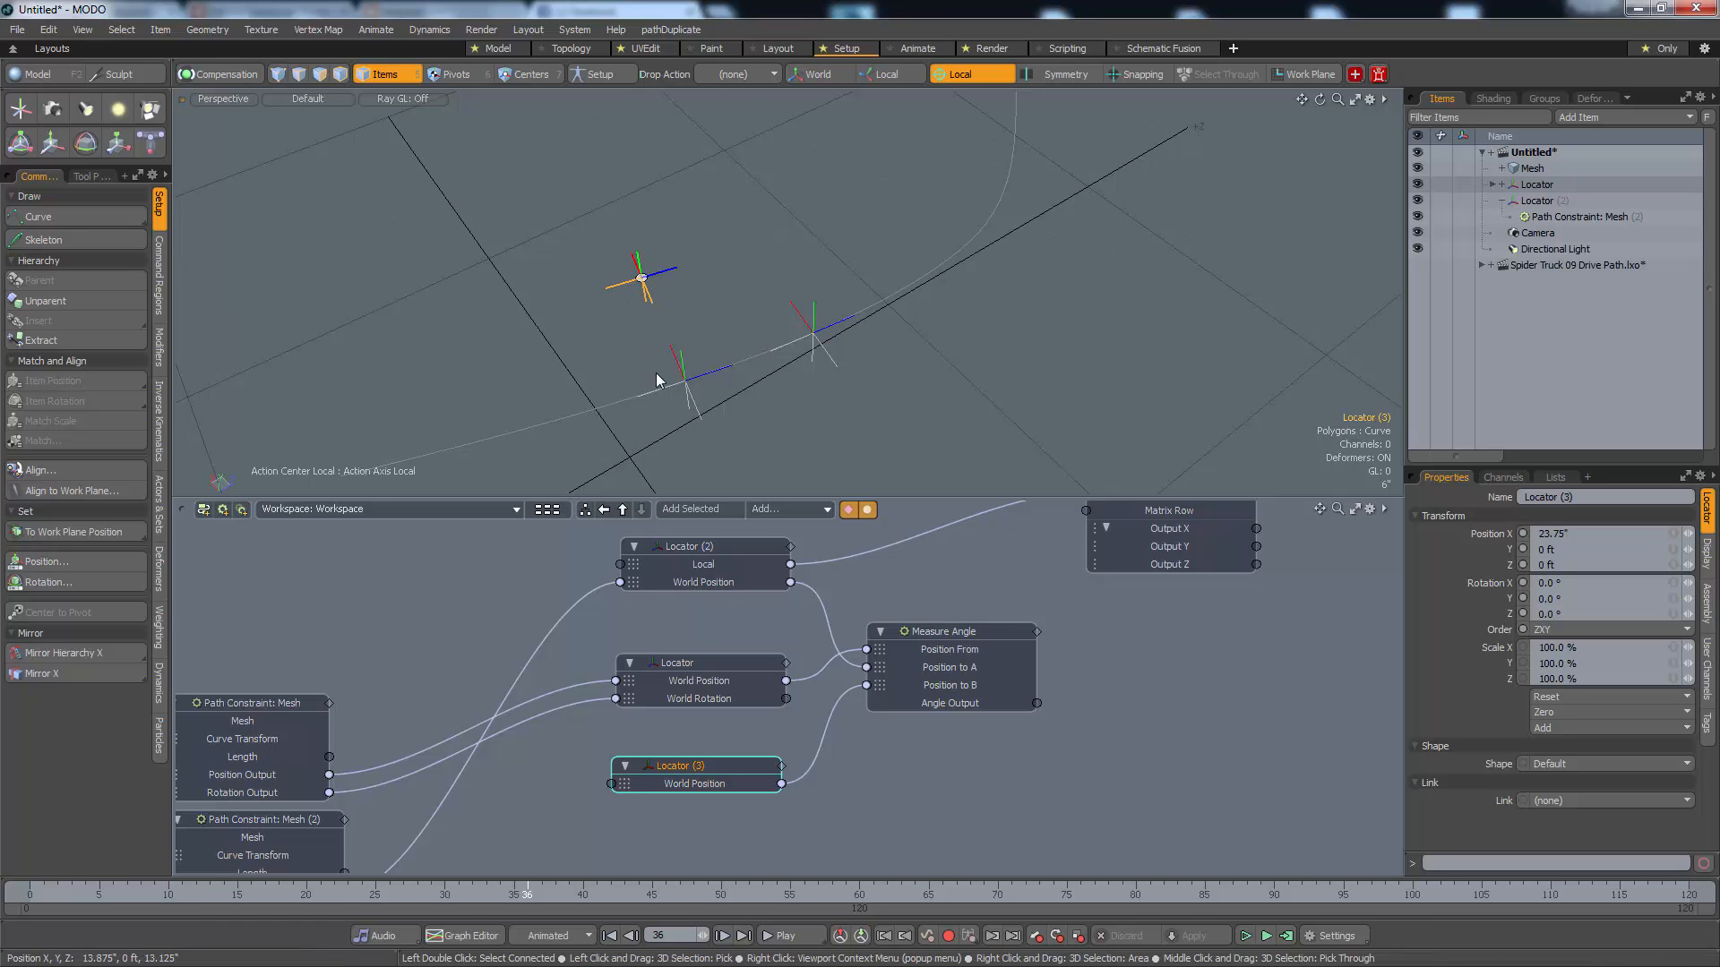
# Select the Measure Angle node and play the test scene's animation to examine the angle between the three locators
pyautogui.click(950, 630)
pyautogui.keyDown('alt'); pyautogui.moveTo(788, 408); pyautogui.dragTo(852, 367); pyautogui.keyUp('alt')
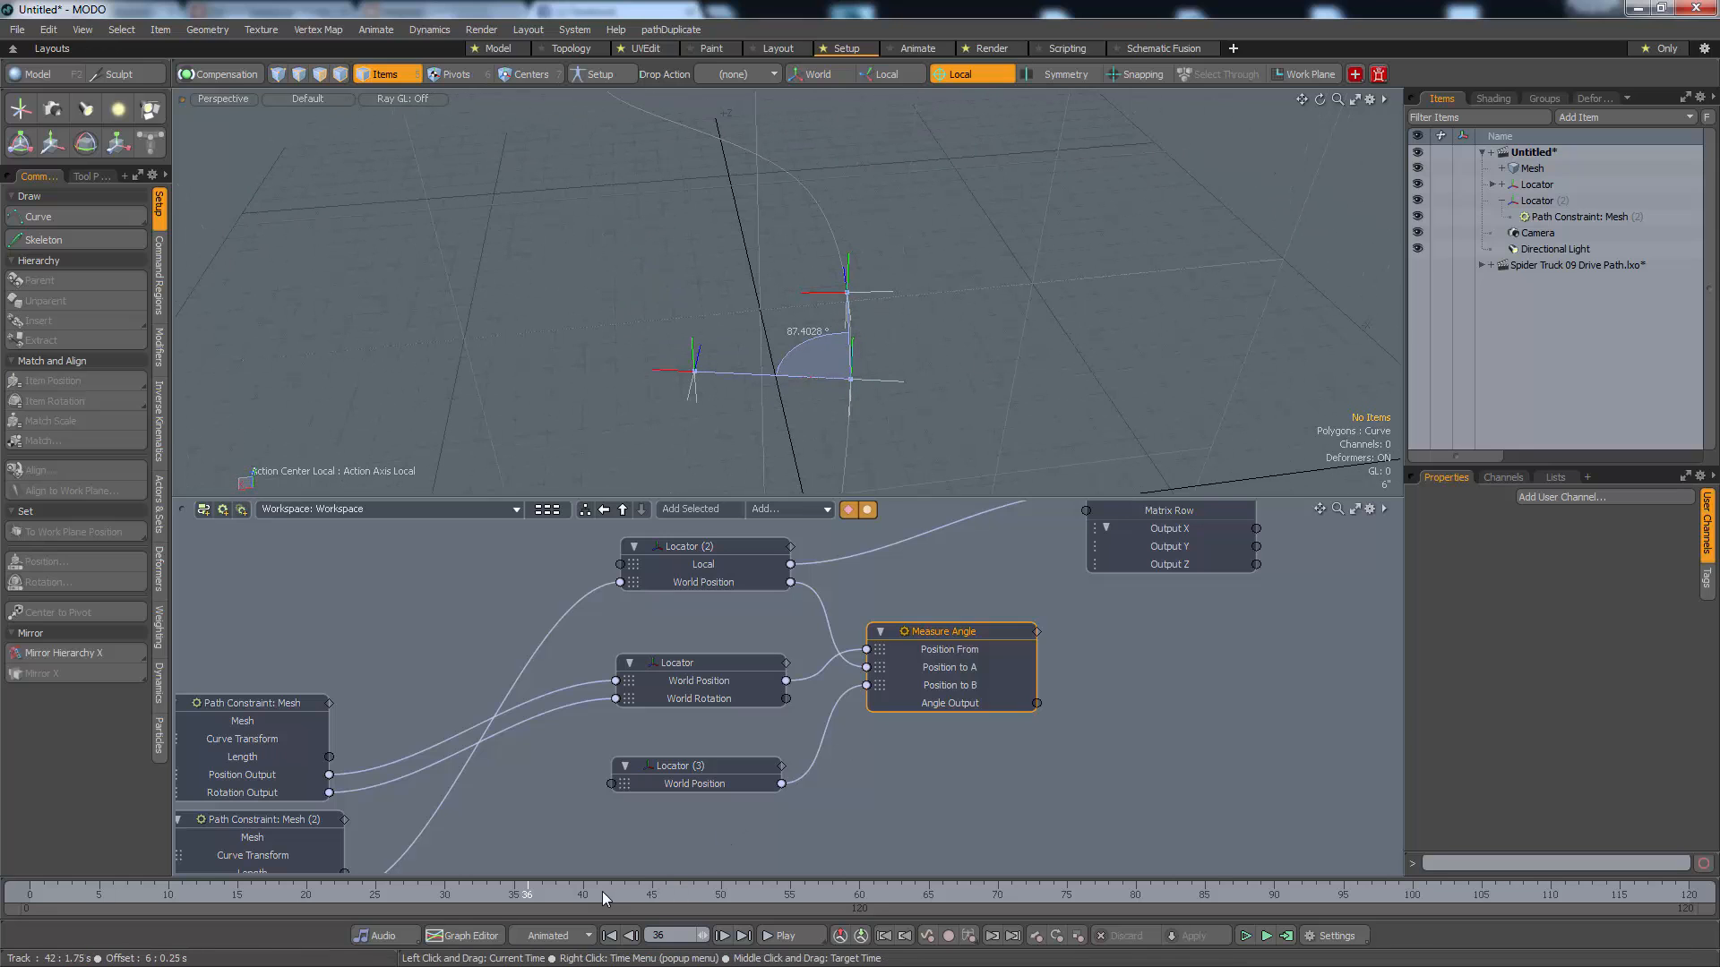
pyautogui.moveTo(602, 890); pyautogui.dragTo(659, 887)
pyautogui.press('Up')
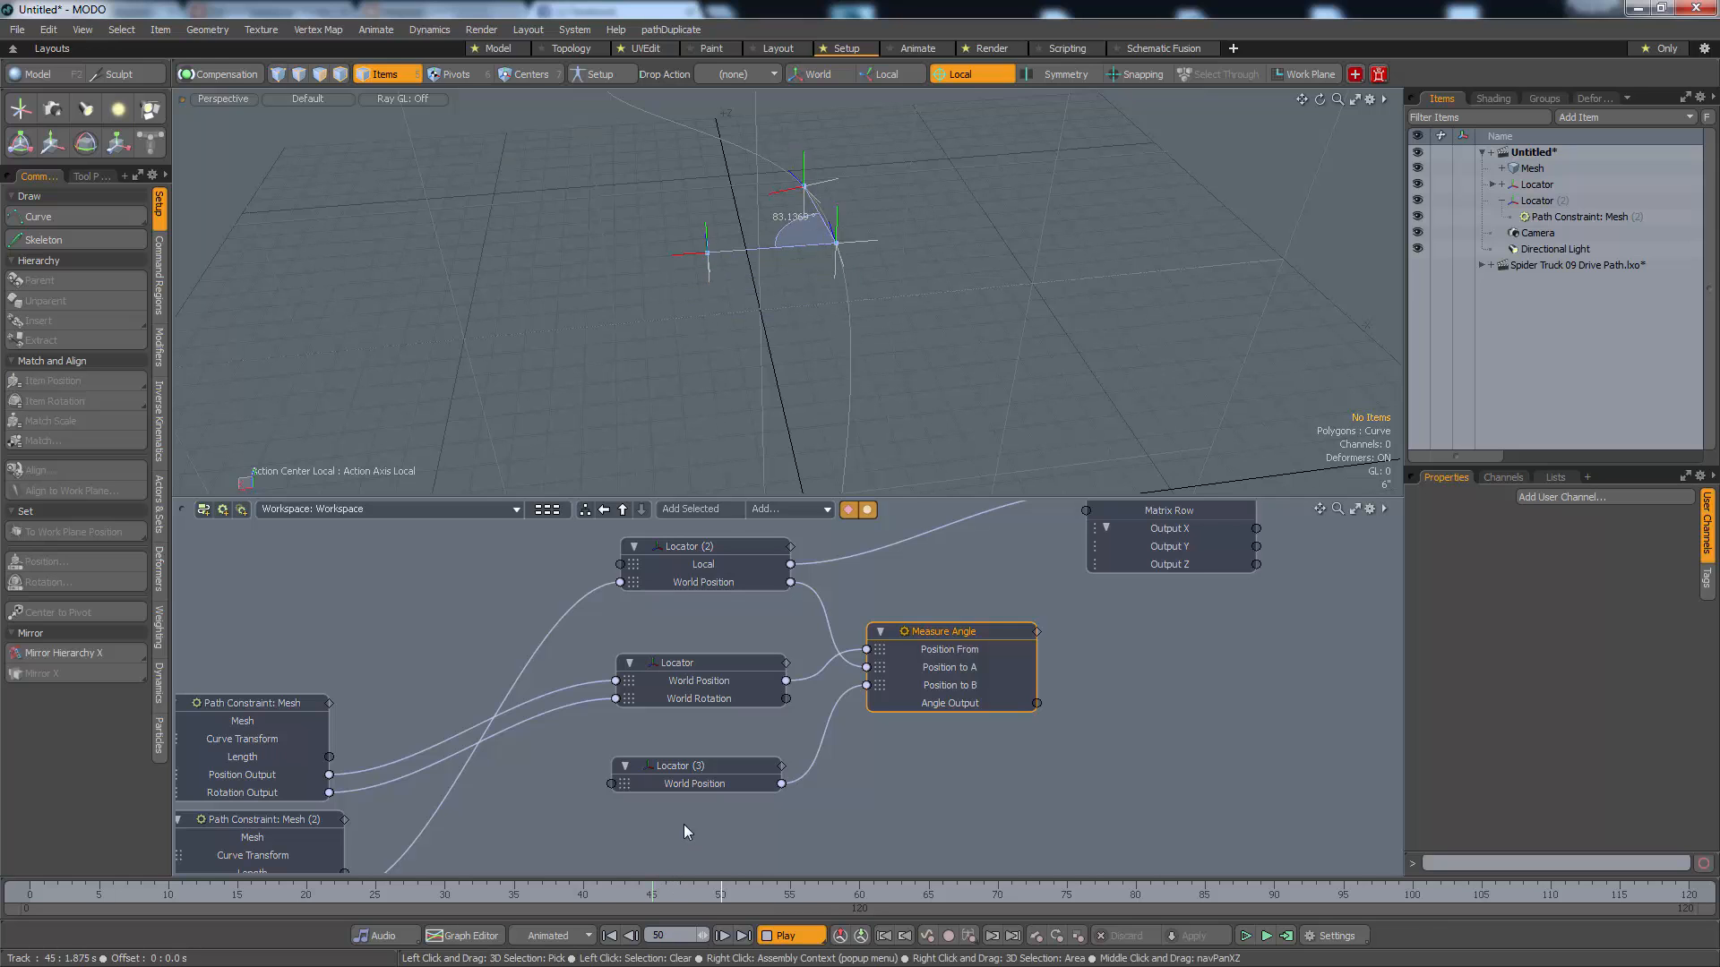
pyautogui.keyDown('alt'); pyautogui.moveTo(814, 403); pyautogui.dragTo(772, 323); pyautogui.keyUp('alt')
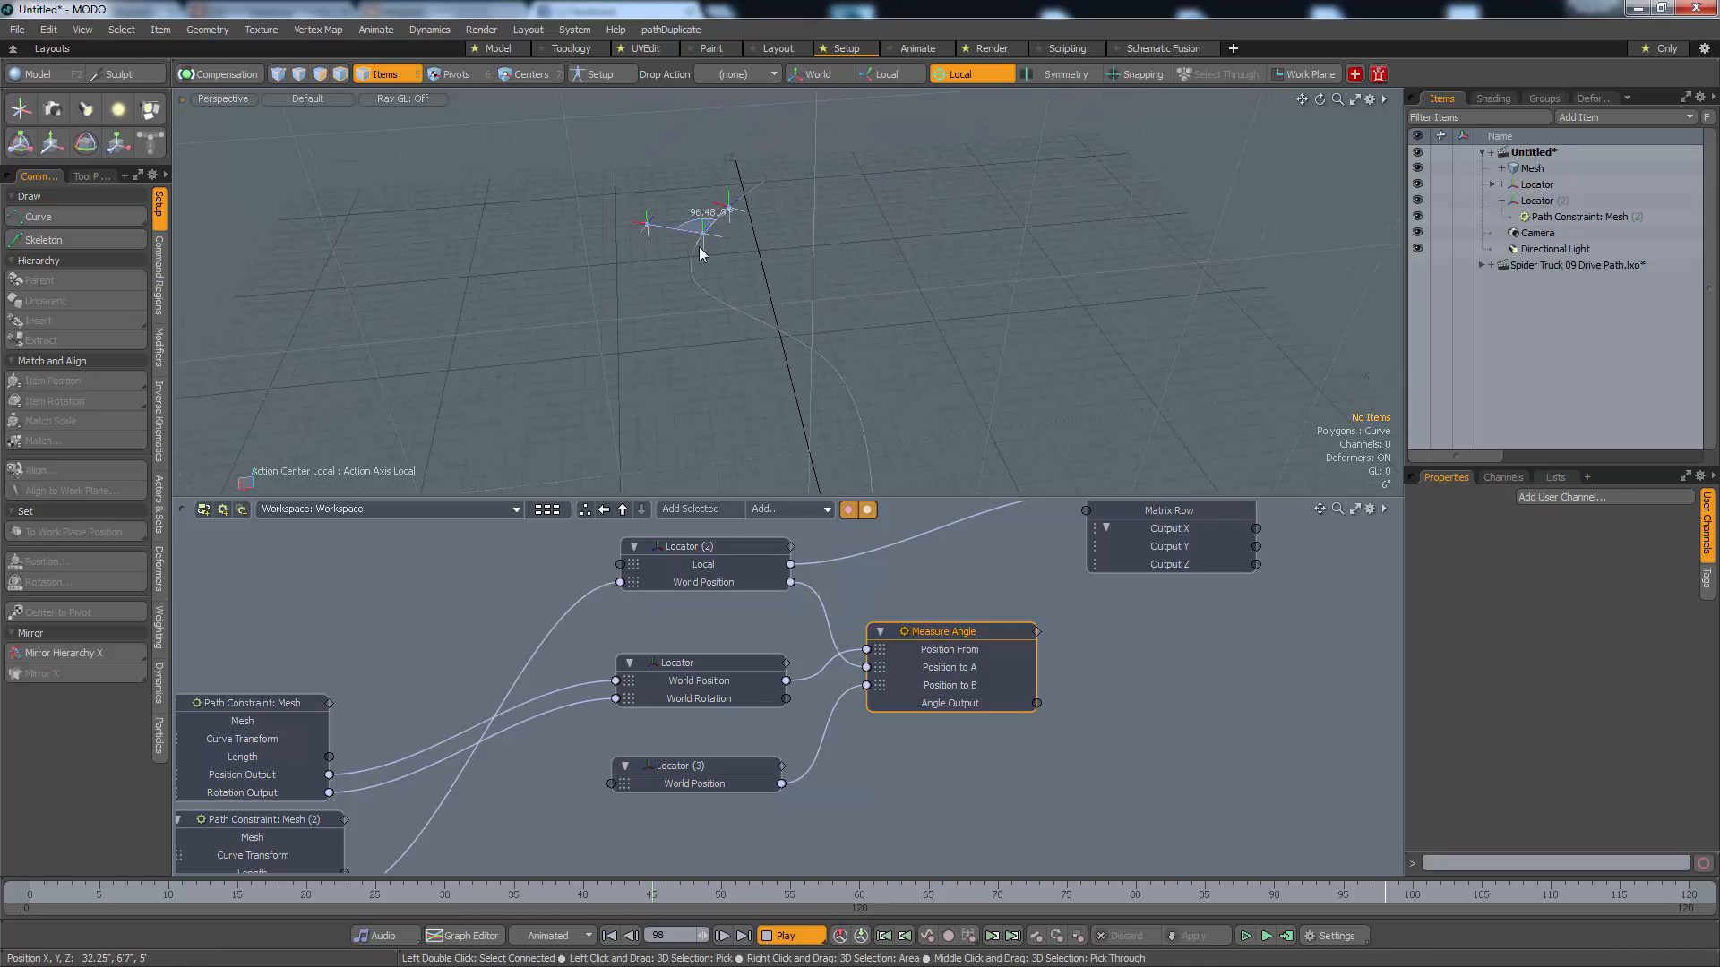
pyautogui.keyDown('alt'); pyautogui.keyDown('shift'); pyautogui.moveTo(873, 464); pyautogui.dragTo(798, 430); pyautogui.keyUp('shift'); pyautogui.keyUp('alt')
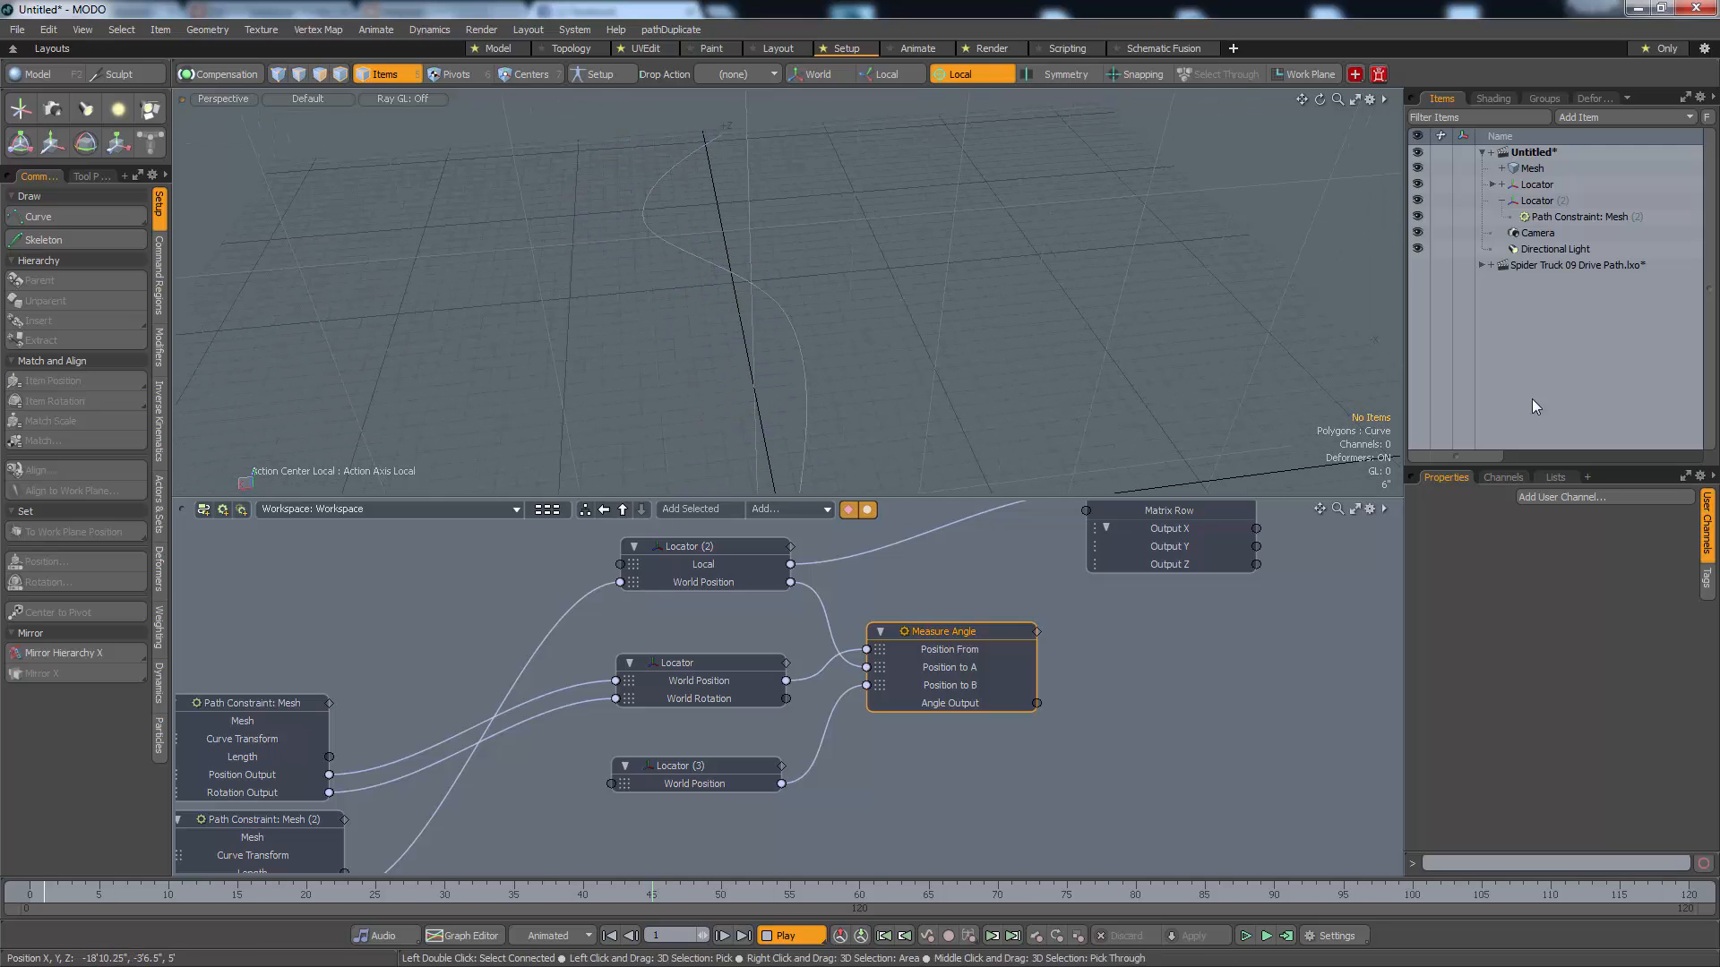
pyautogui.press('Escape')
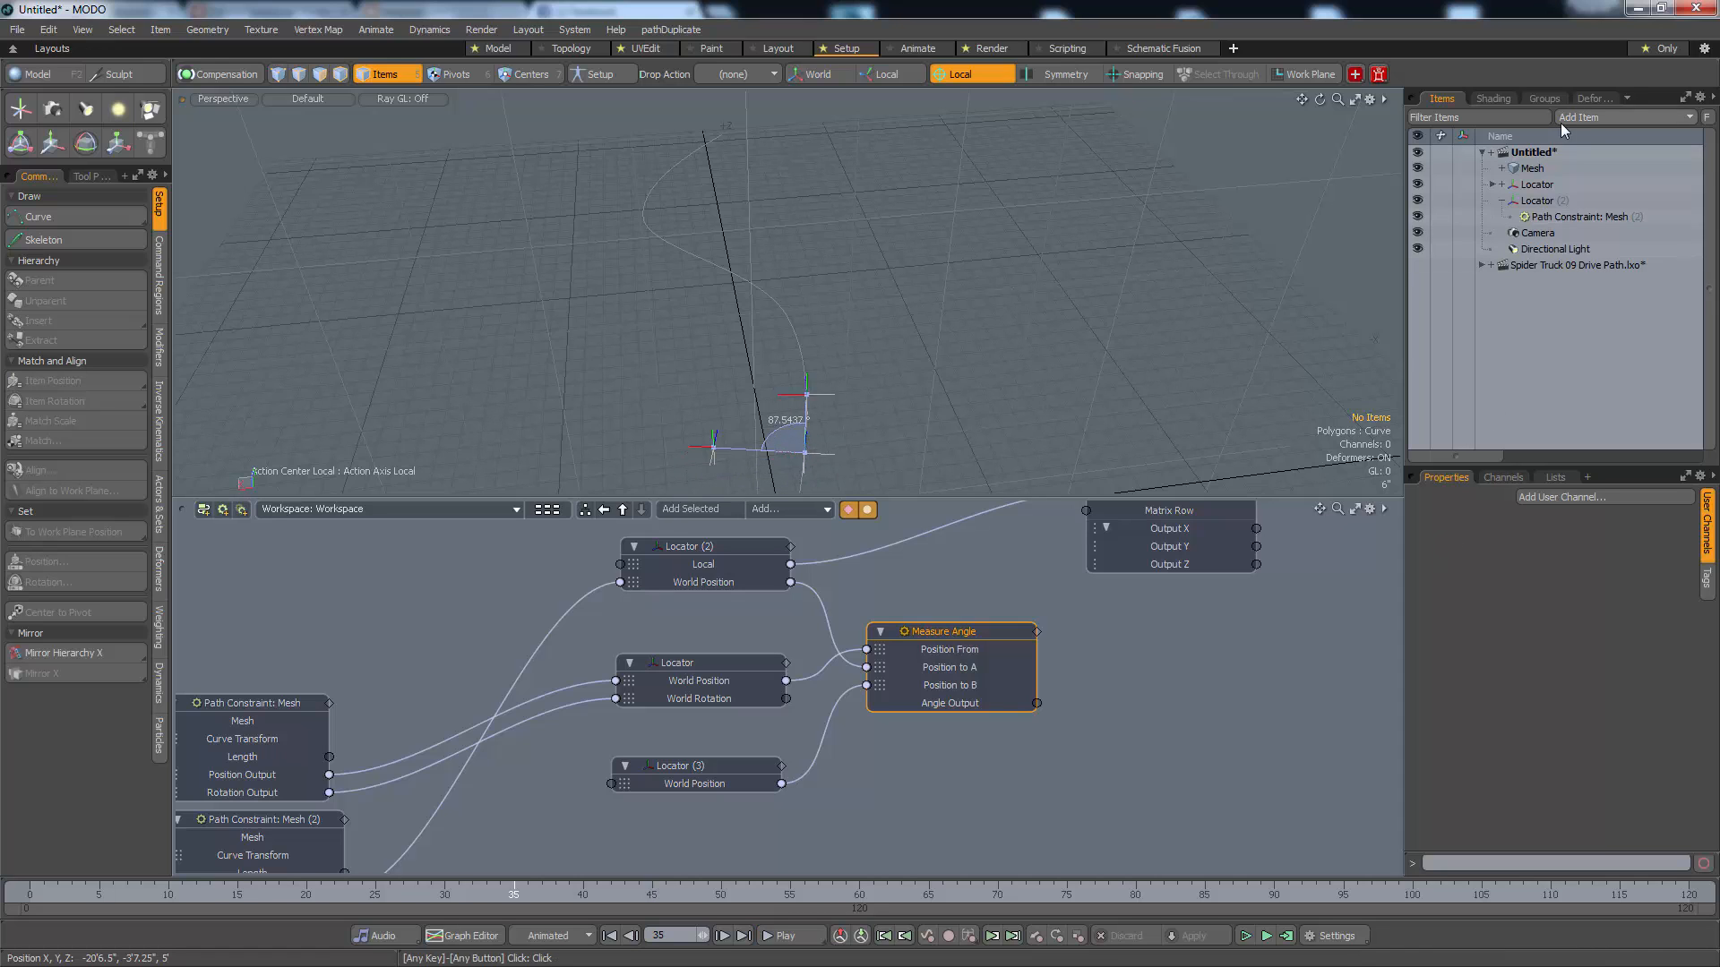
# Close the Untitled test scene without saving its changes
pyautogui.rightClick(1562, 149)
pyautogui.click(1566, 197)
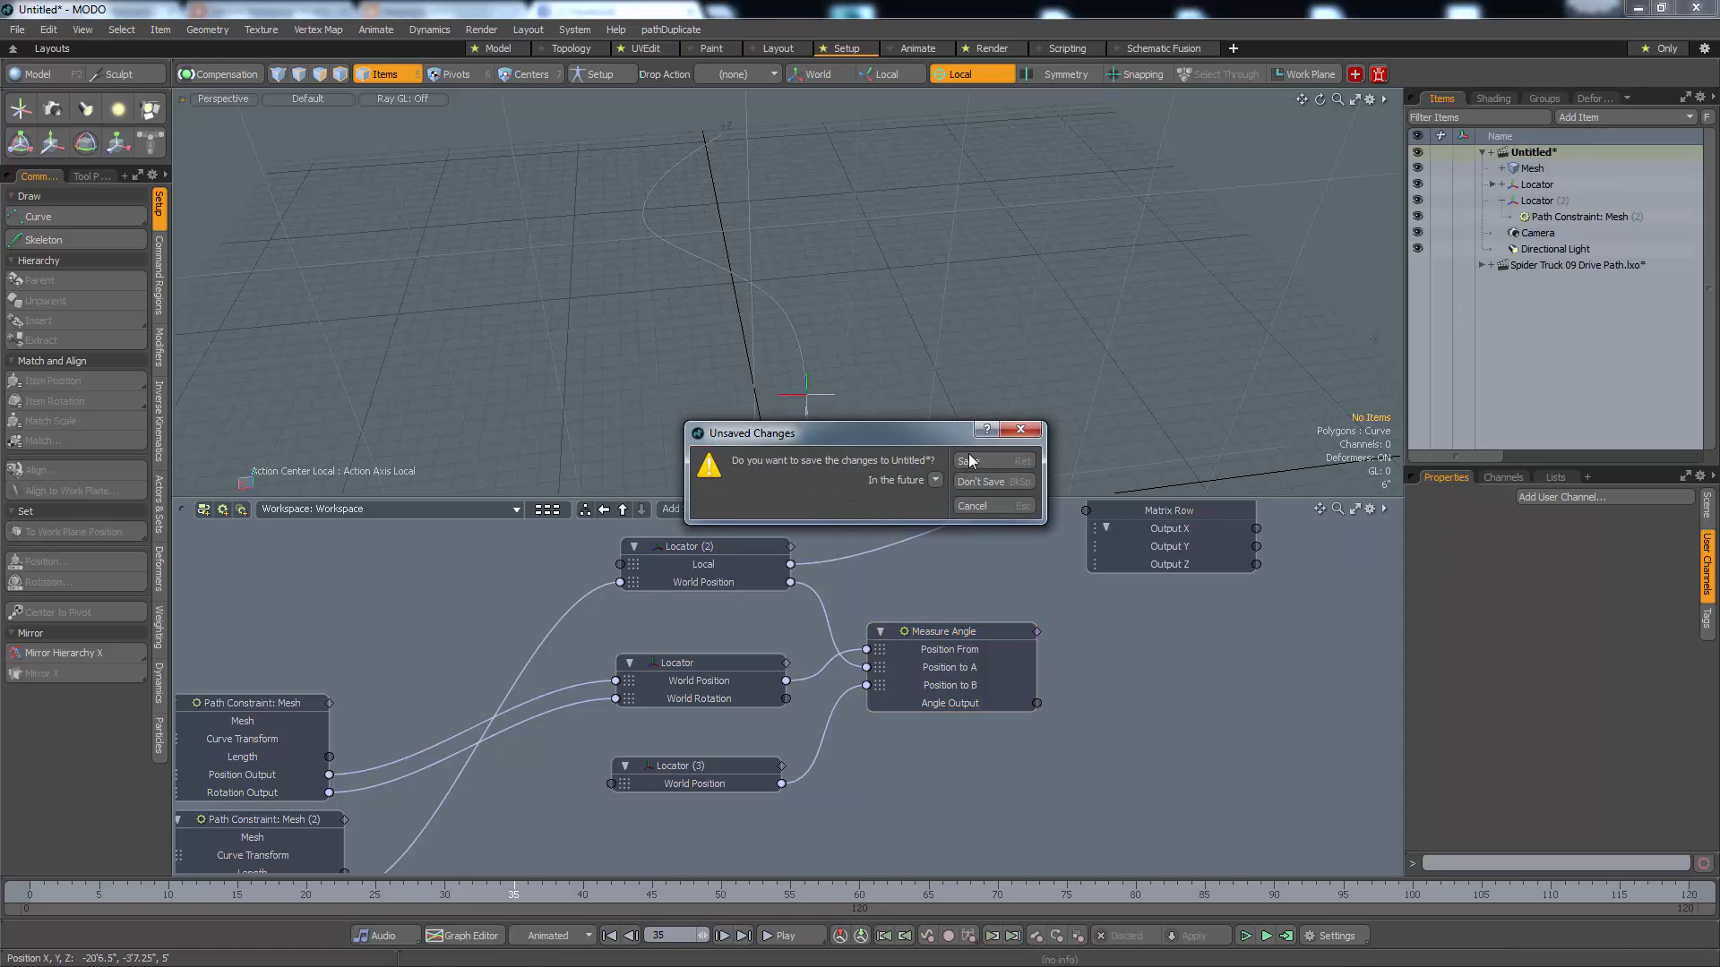
pyautogui.click(974, 481)
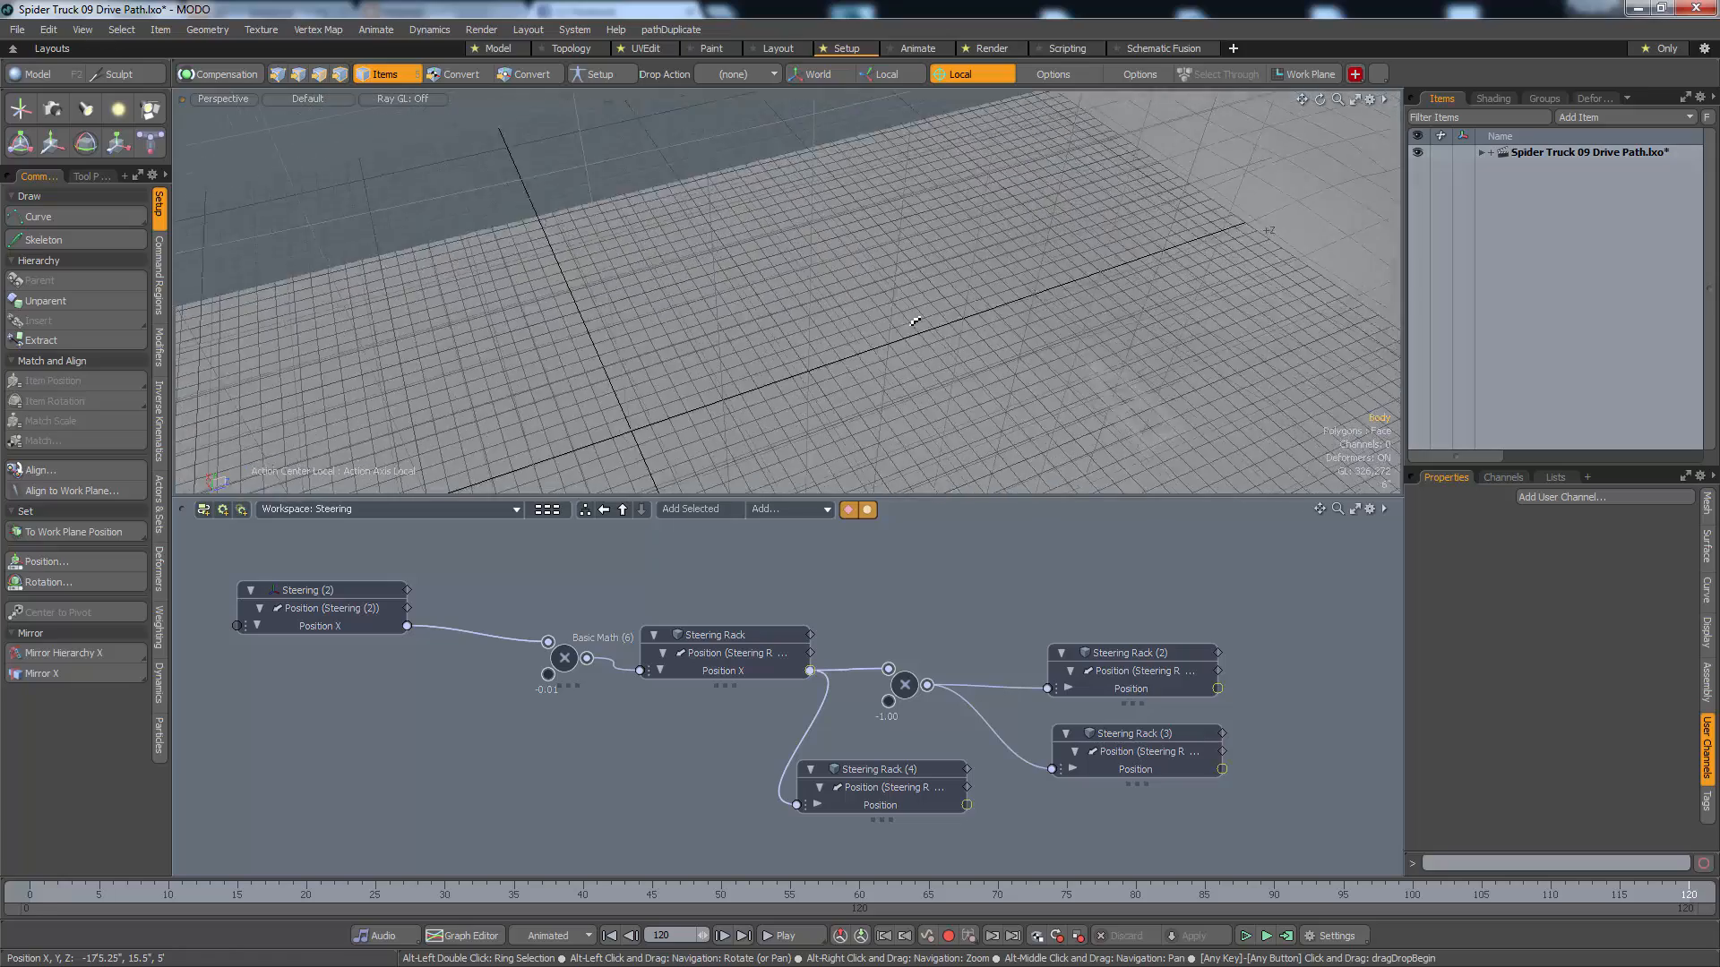
# Add a new locator to the Spider Truck 09 Drive Path scene
pyautogui.keyDown('alt'); pyautogui.moveTo(945, 337); pyautogui.dragTo(961, 216); pyautogui.keyUp('alt')
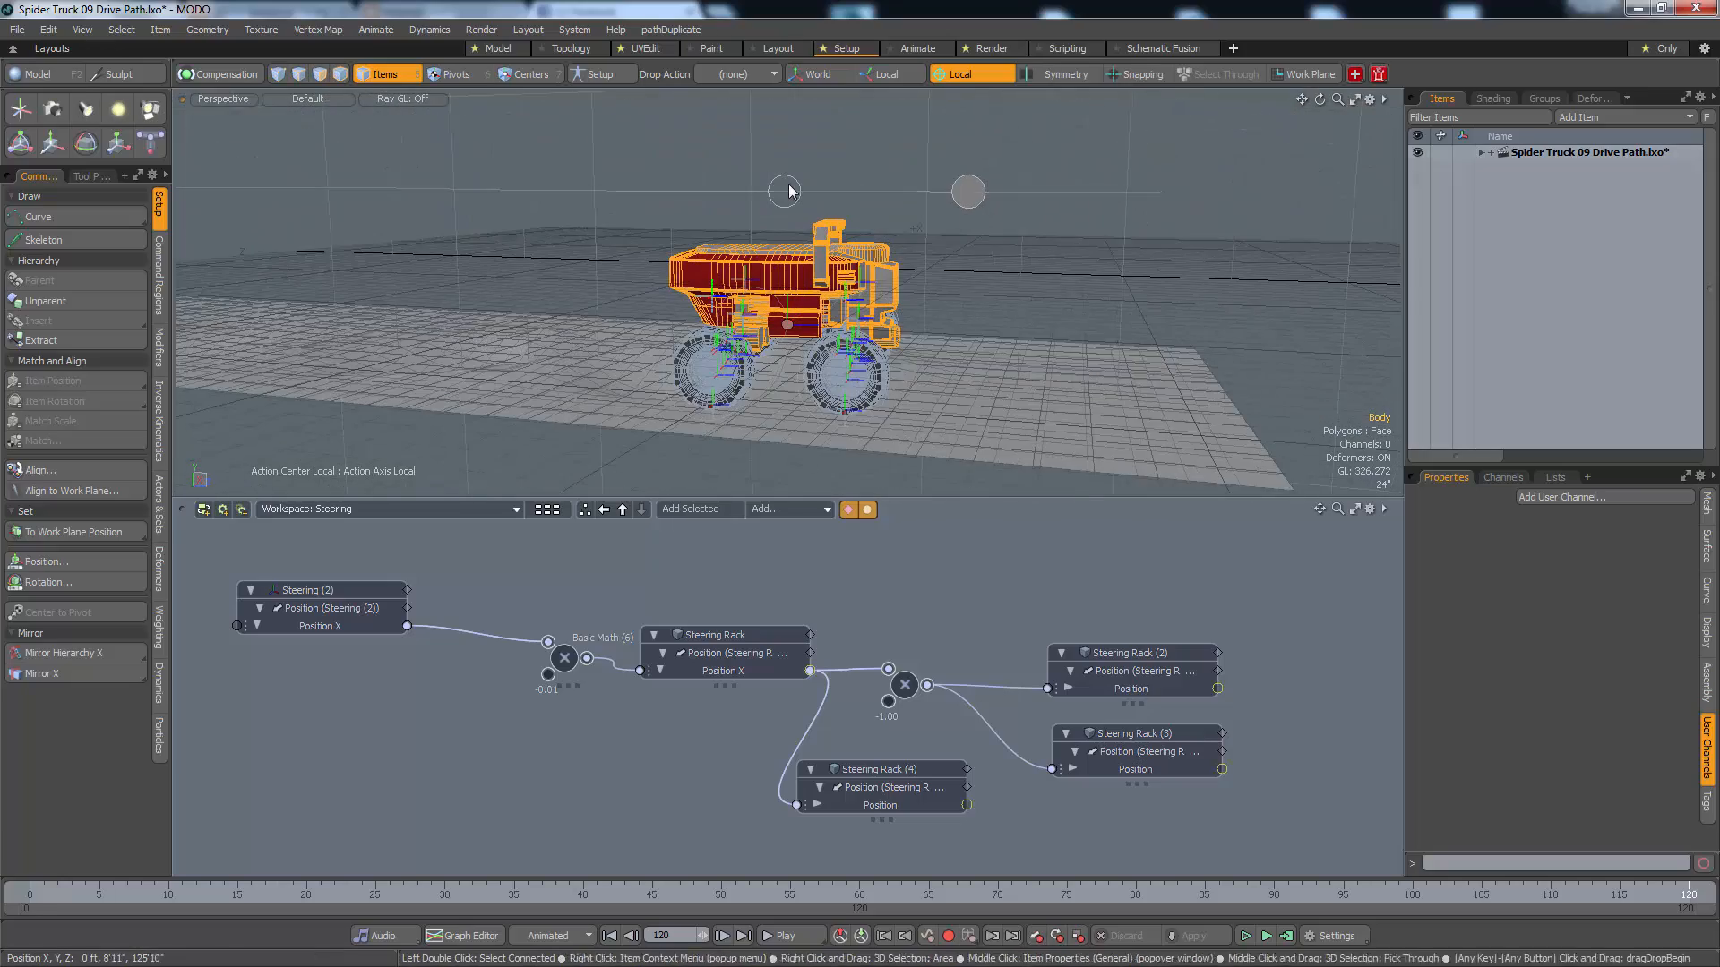
pyautogui.keyDown('alt'); pyautogui.moveTo(782, 185); pyautogui.dragTo(845, 174); pyautogui.keyUp('alt')
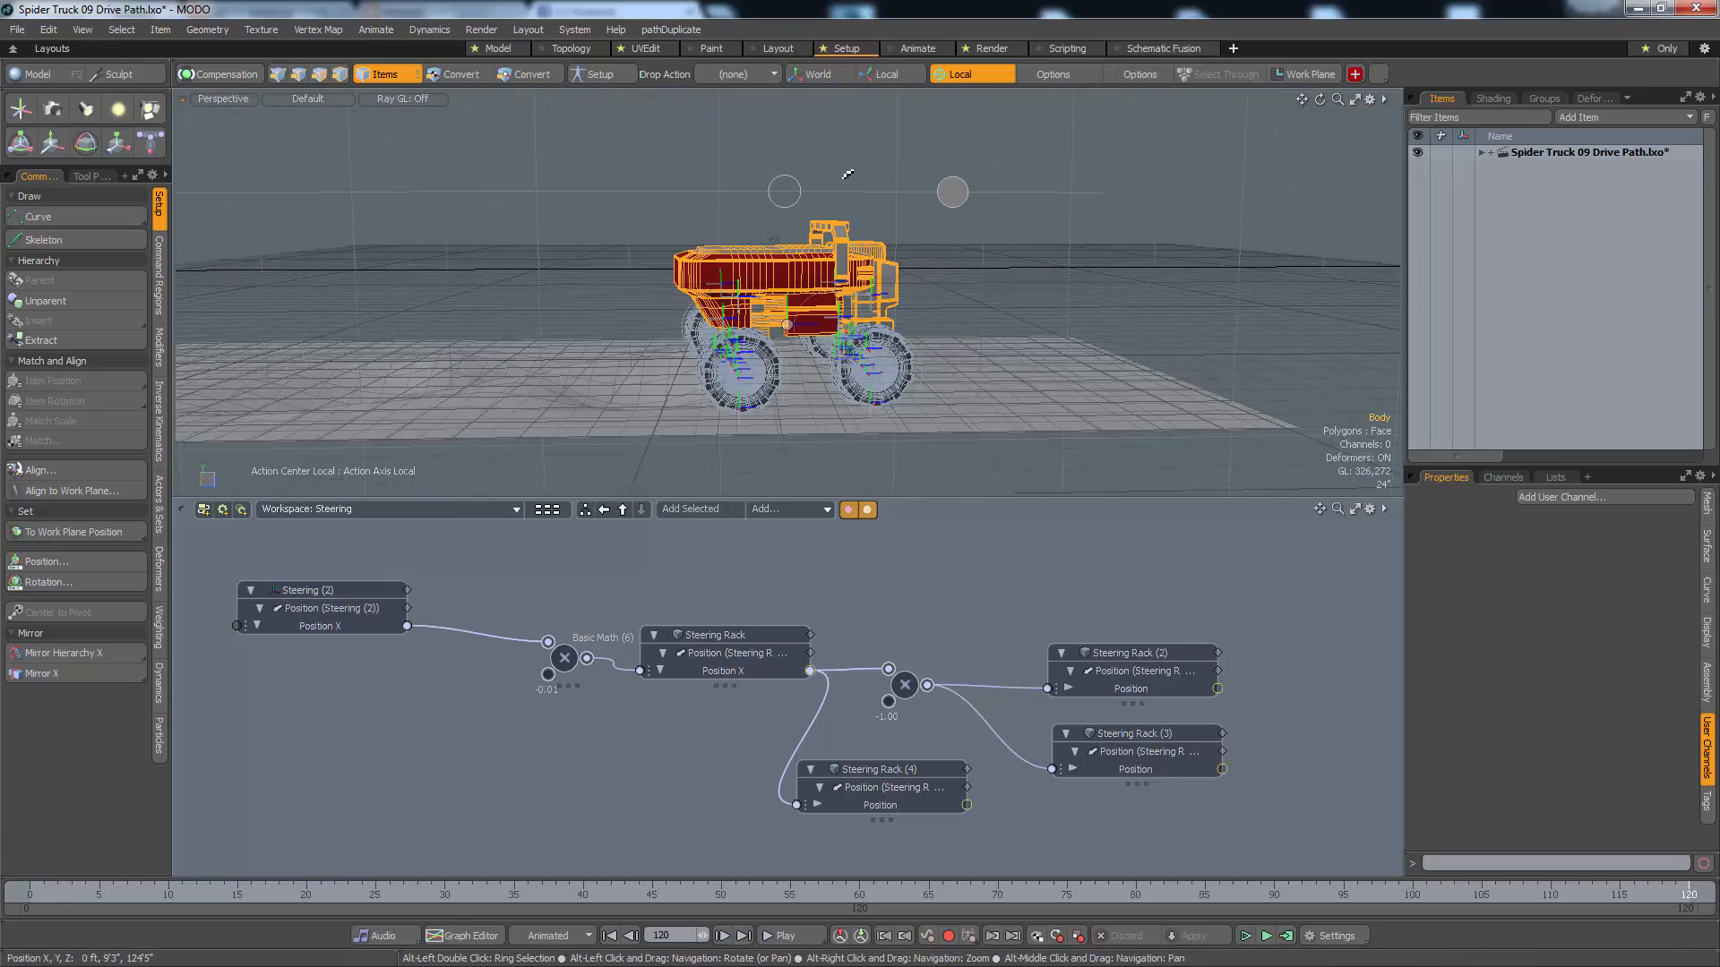
pyautogui.click(23, 122)
pyautogui.keyDown('alt'); pyautogui.moveTo(694, 410); pyautogui.dragTo(603, 402); pyautogui.keyUp('alt')
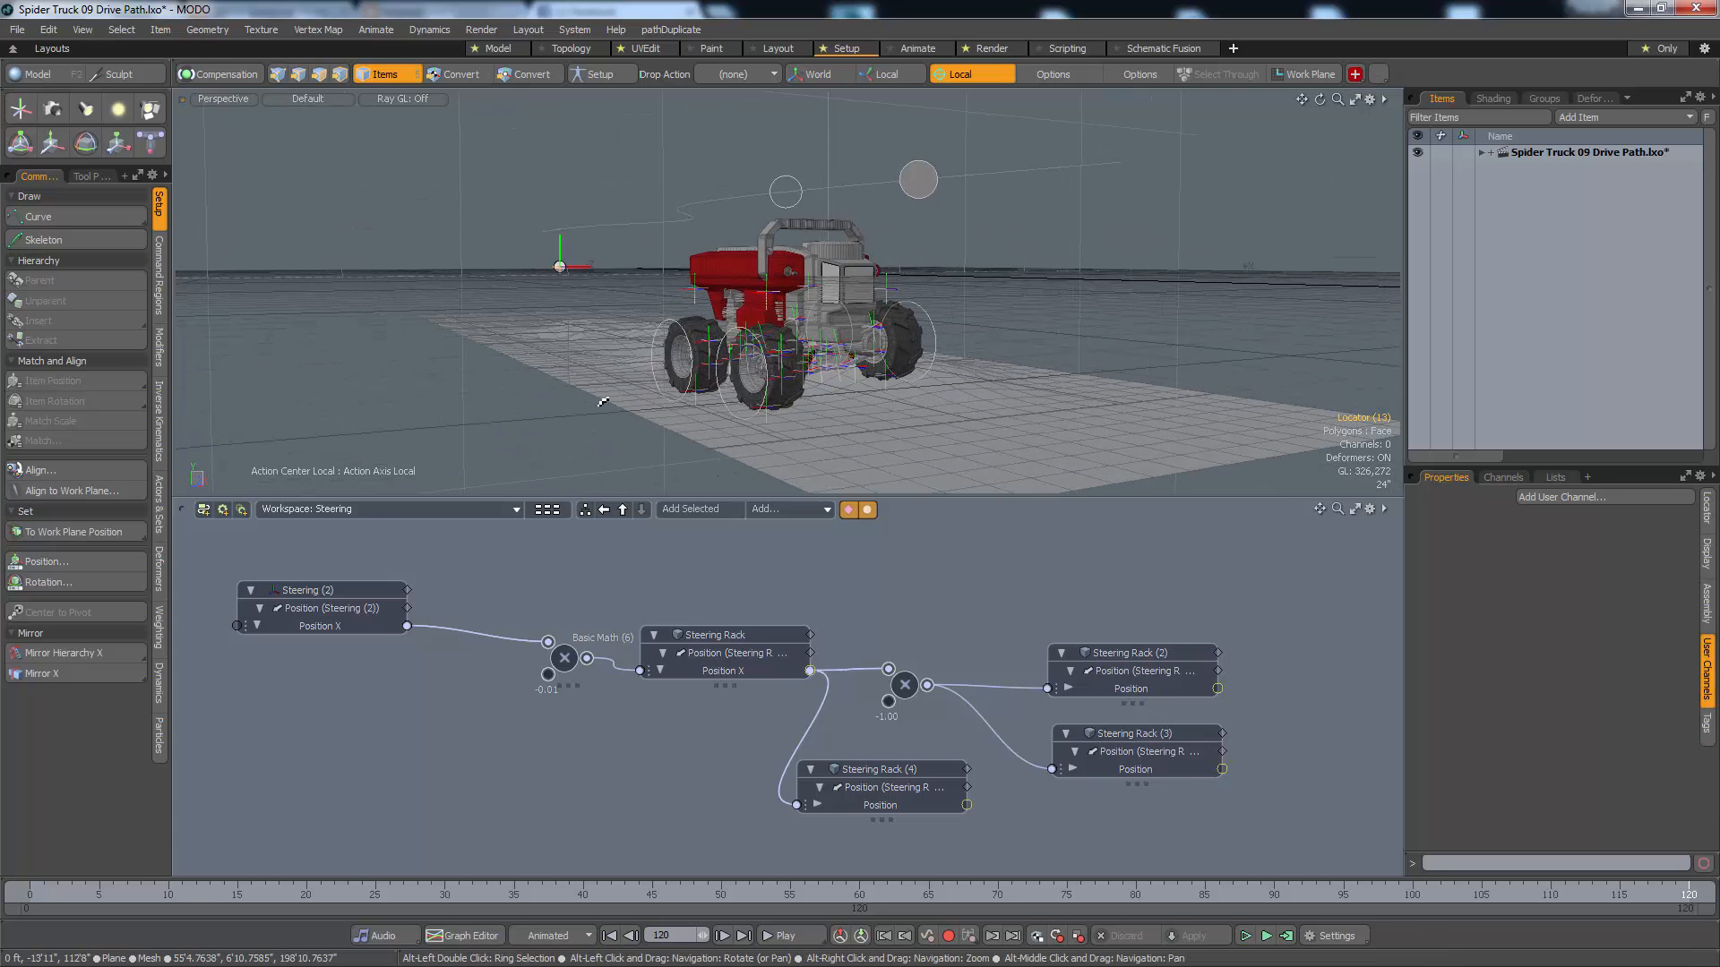
# Match the new locator's item position to the MainController above the truck
pyautogui.click(1483, 152)
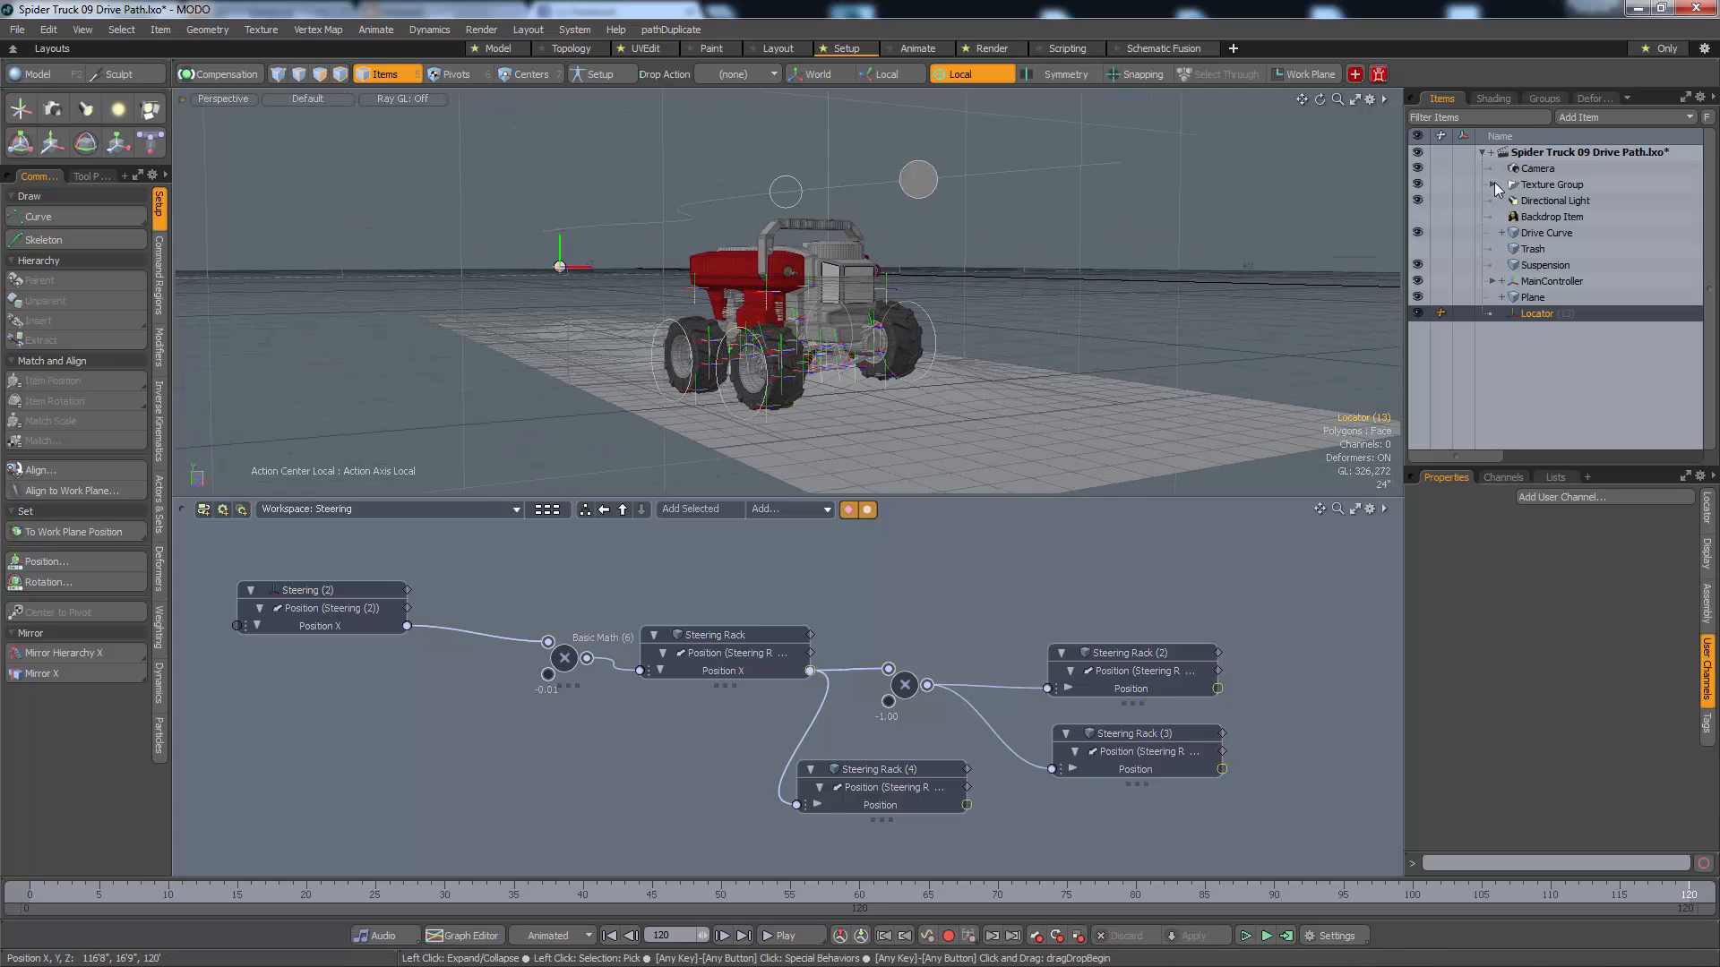
pyautogui.keyDown('shift'); pyautogui.click(781, 206); pyautogui.keyUp('shift')
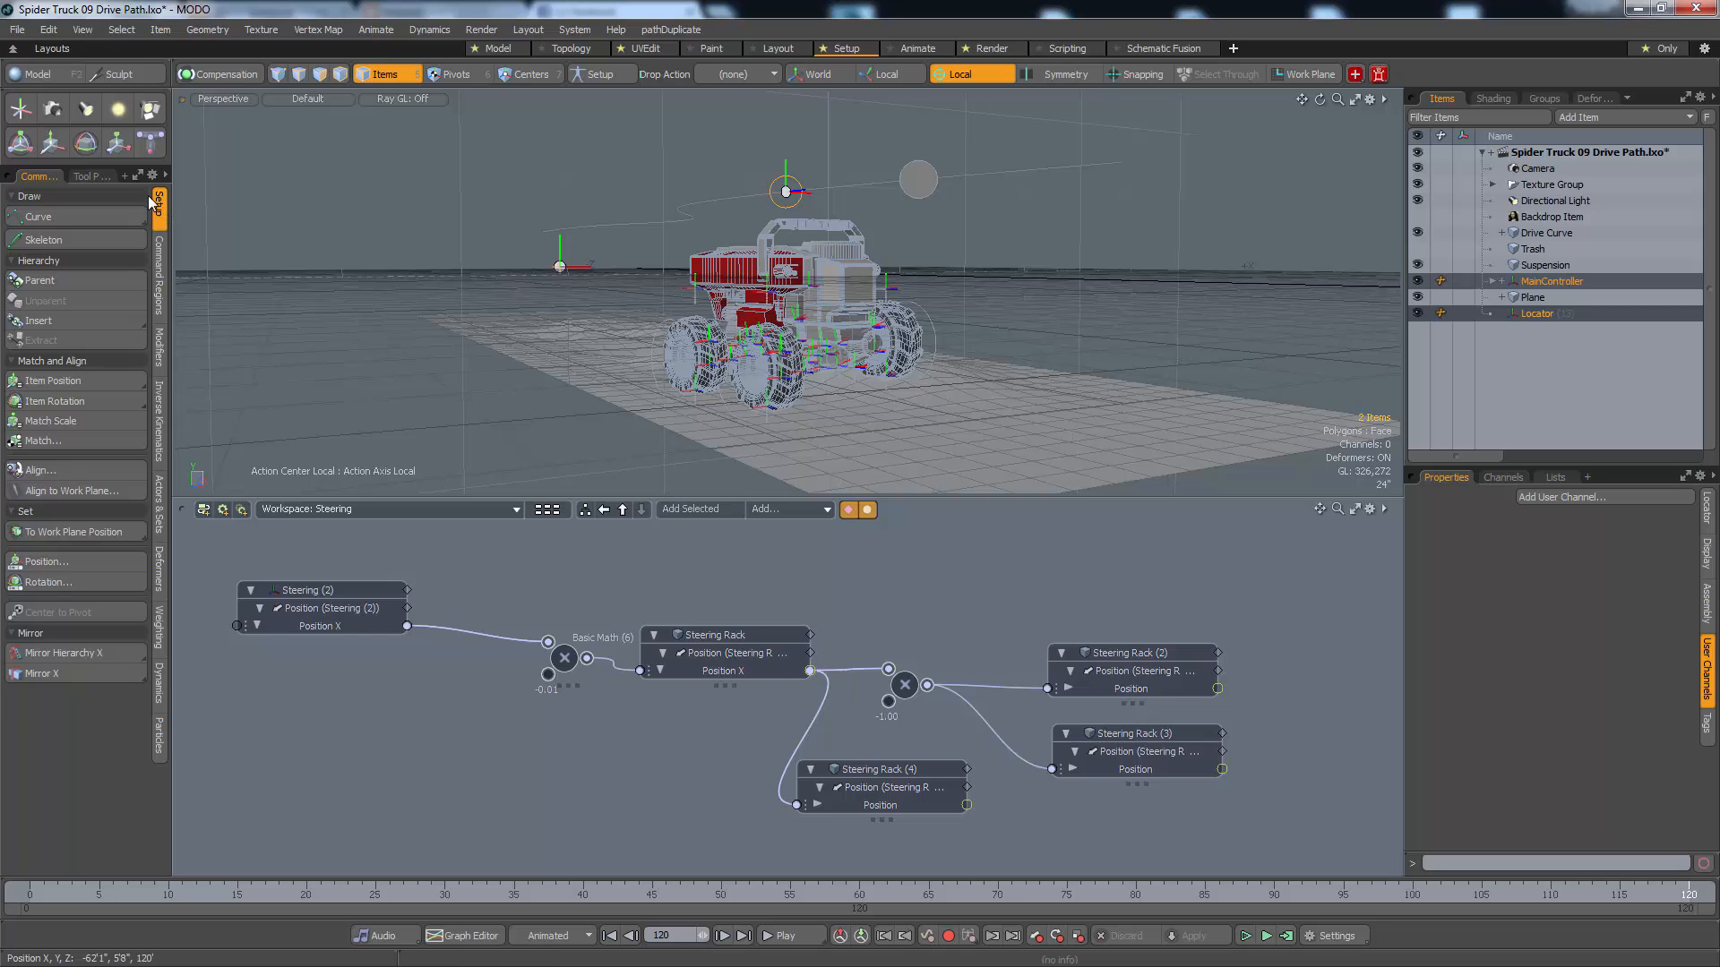
pyautogui.click(43, 385)
pyautogui.keyDown('alt'); pyautogui.moveTo(759, 269); pyautogui.dragTo(498, 240); pyautogui.keyUp('alt')
pyautogui.scroll(5, 745, 385)
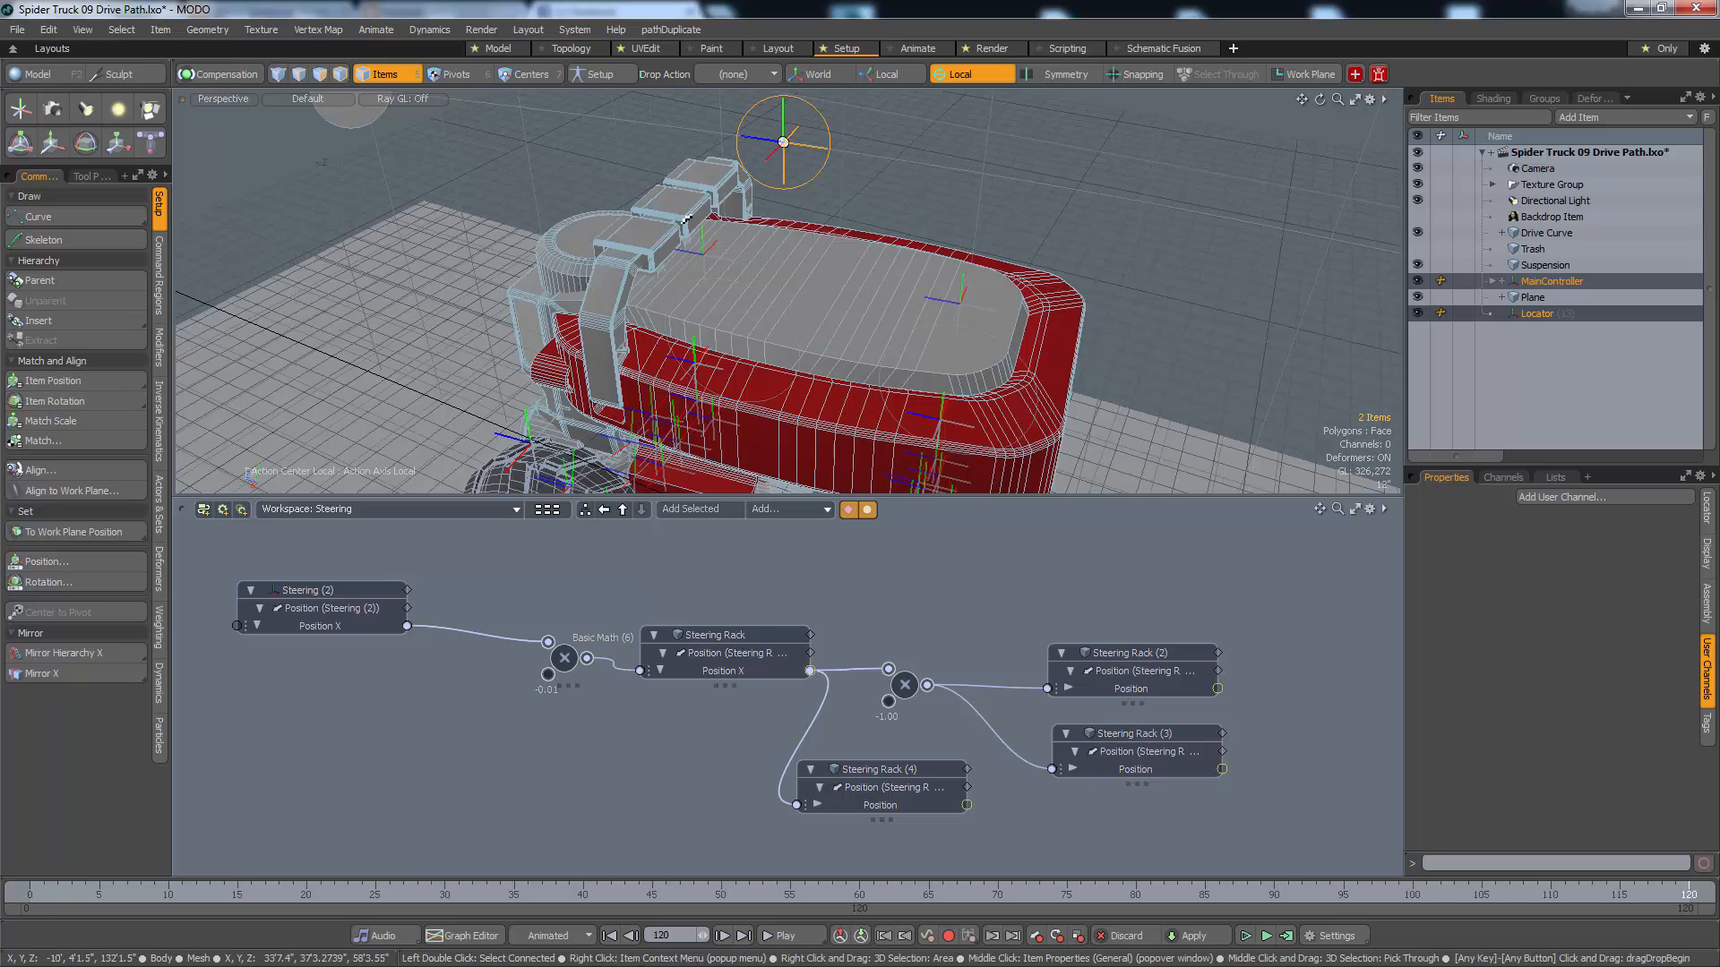
pyautogui.keyDown('alt'); pyautogui.moveTo(649, 286); pyautogui.dragTo(591, 335); pyautogui.keyUp('alt')
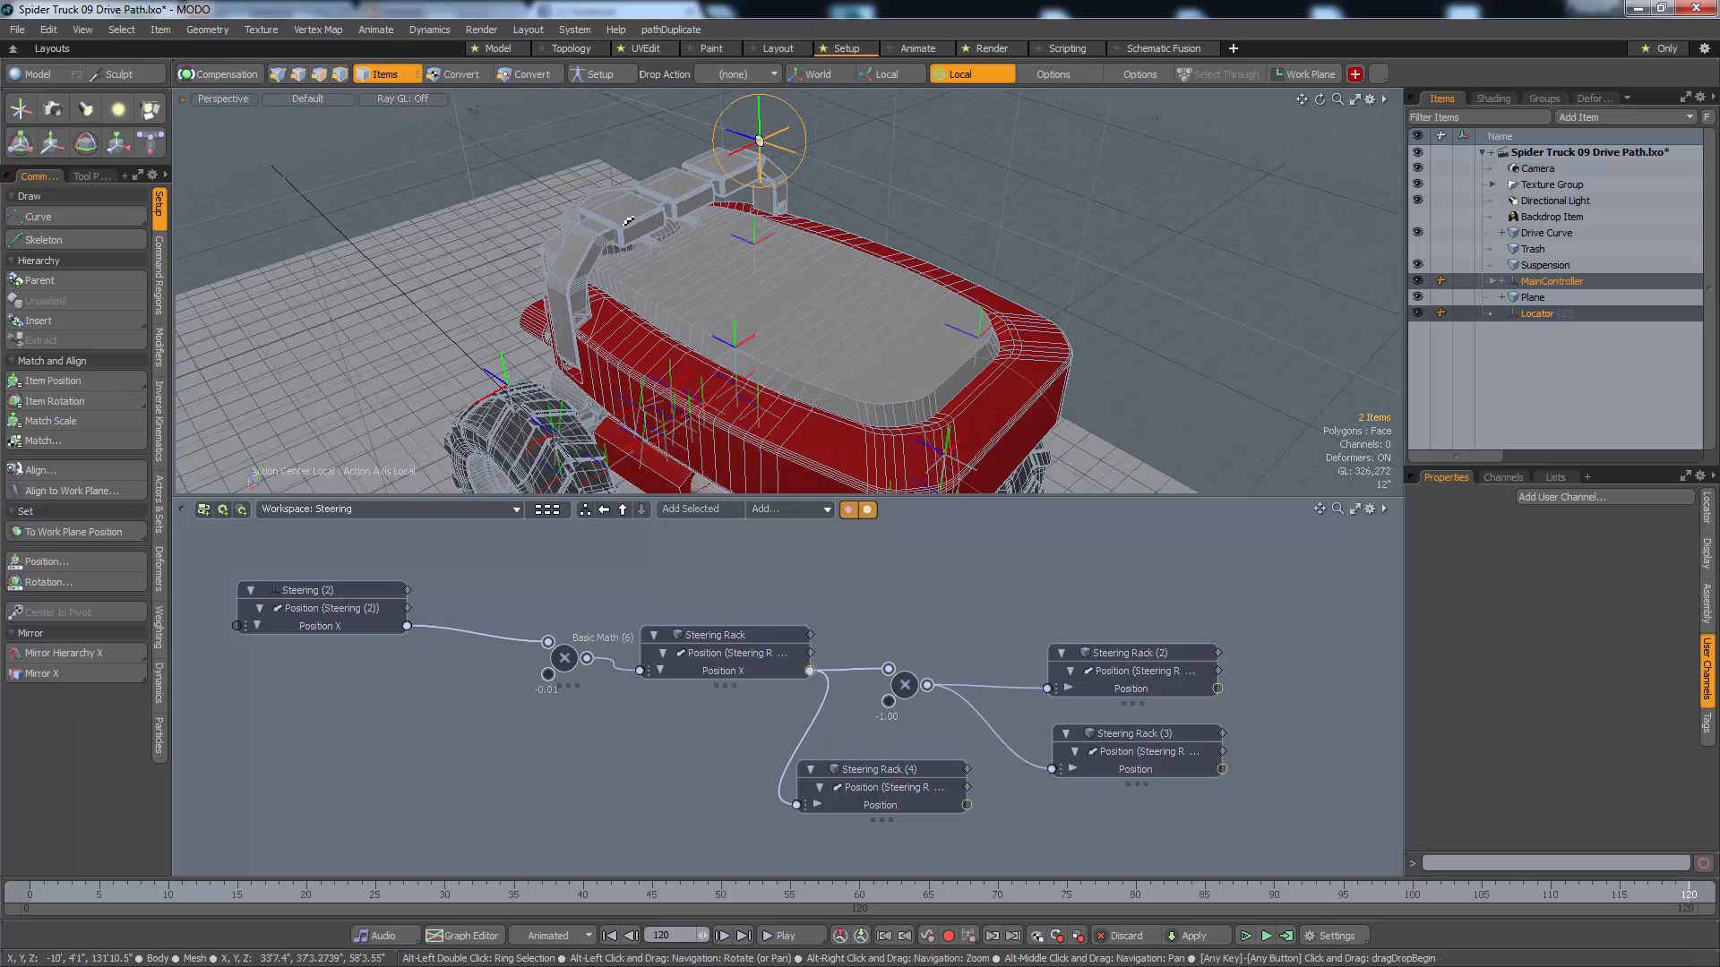
# Move the new locator along its local X axis to the truck's side, about 11'9.5" from MainController
pyautogui.click(1562, 316)
pyautogui.keyDown('alt'); pyautogui.moveTo(1128, 273); pyautogui.dragTo(966, 421); pyautogui.keyUp('alt')
pyautogui.press('w')
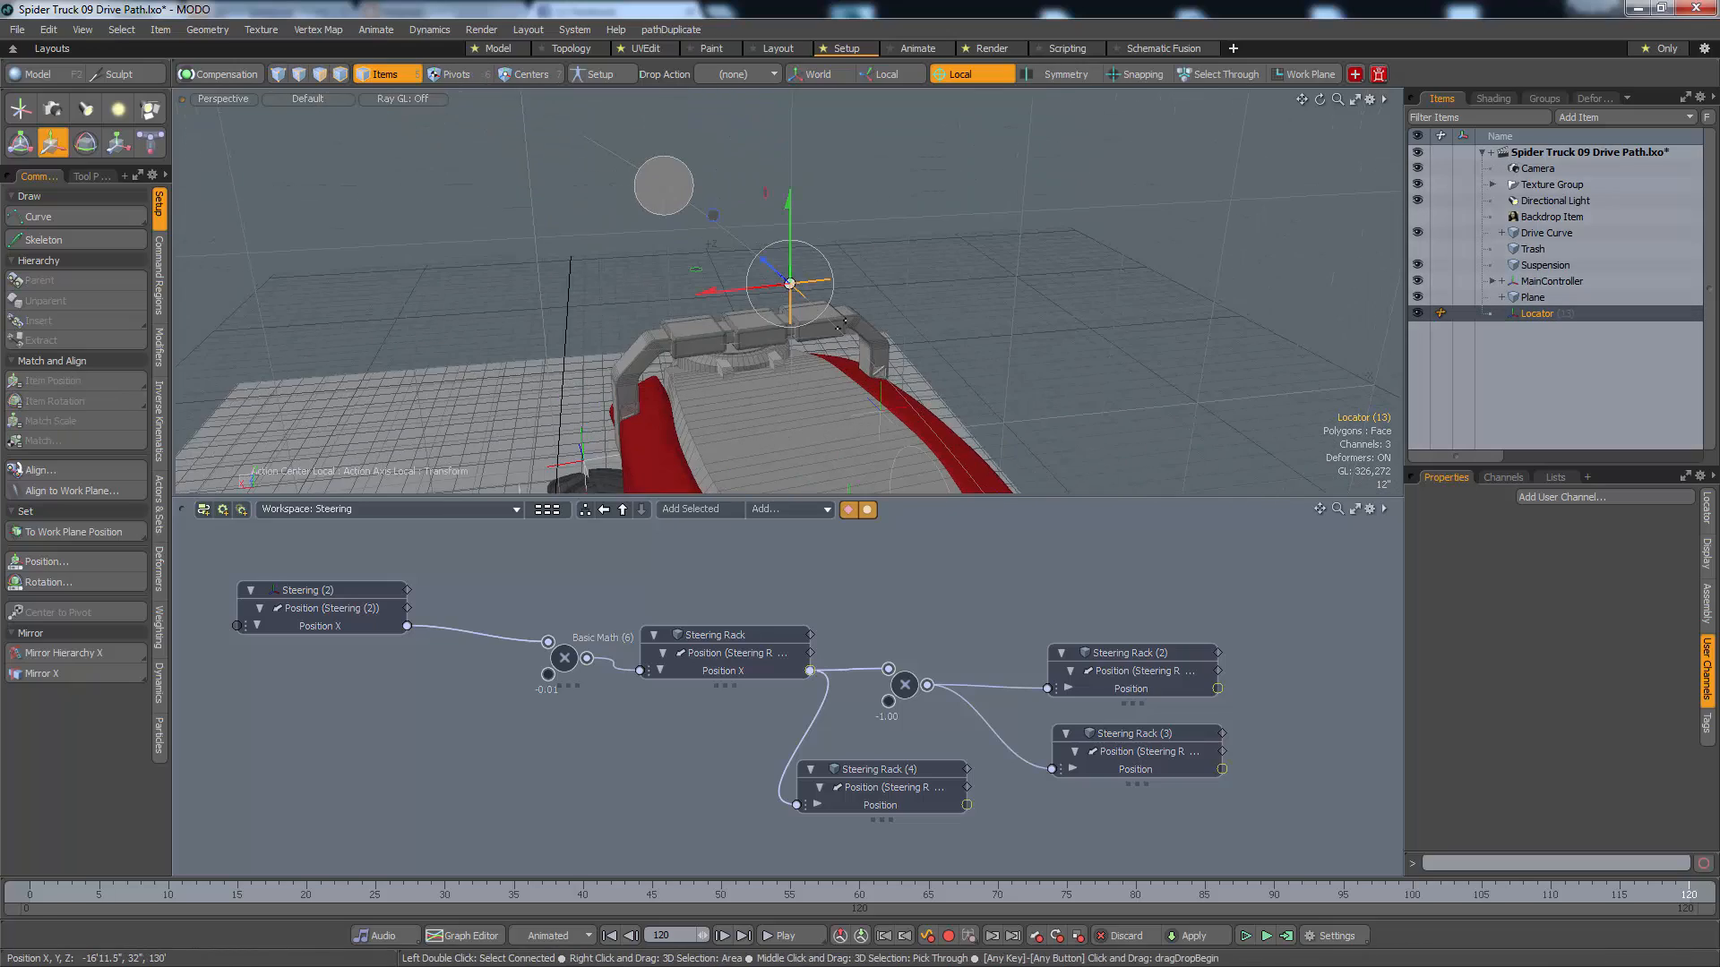
pyautogui.keyDown('alt'); pyautogui.moveTo(763, 306); pyautogui.dragTo(915, 449); pyautogui.keyUp('alt')
pyautogui.hotkey('alt', 'a')
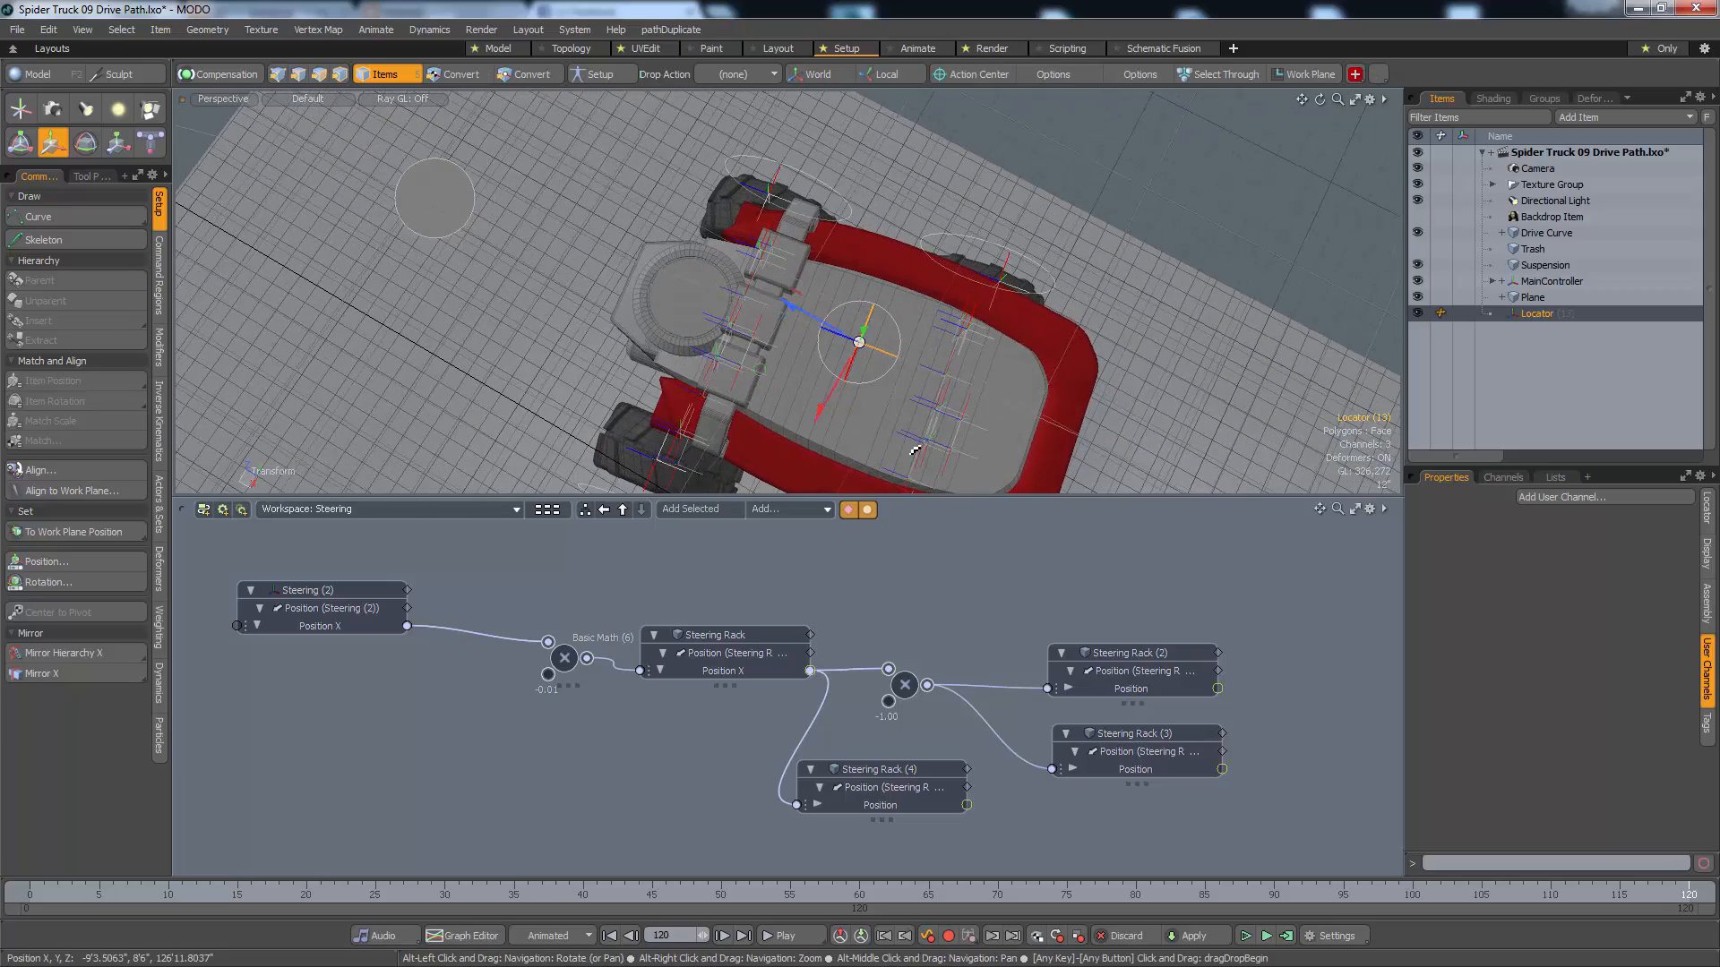
pyautogui.hotkey('alt', 'a')
pyautogui.hotkey('alt', 'a')
pyautogui.hotkey('alt', 'a')
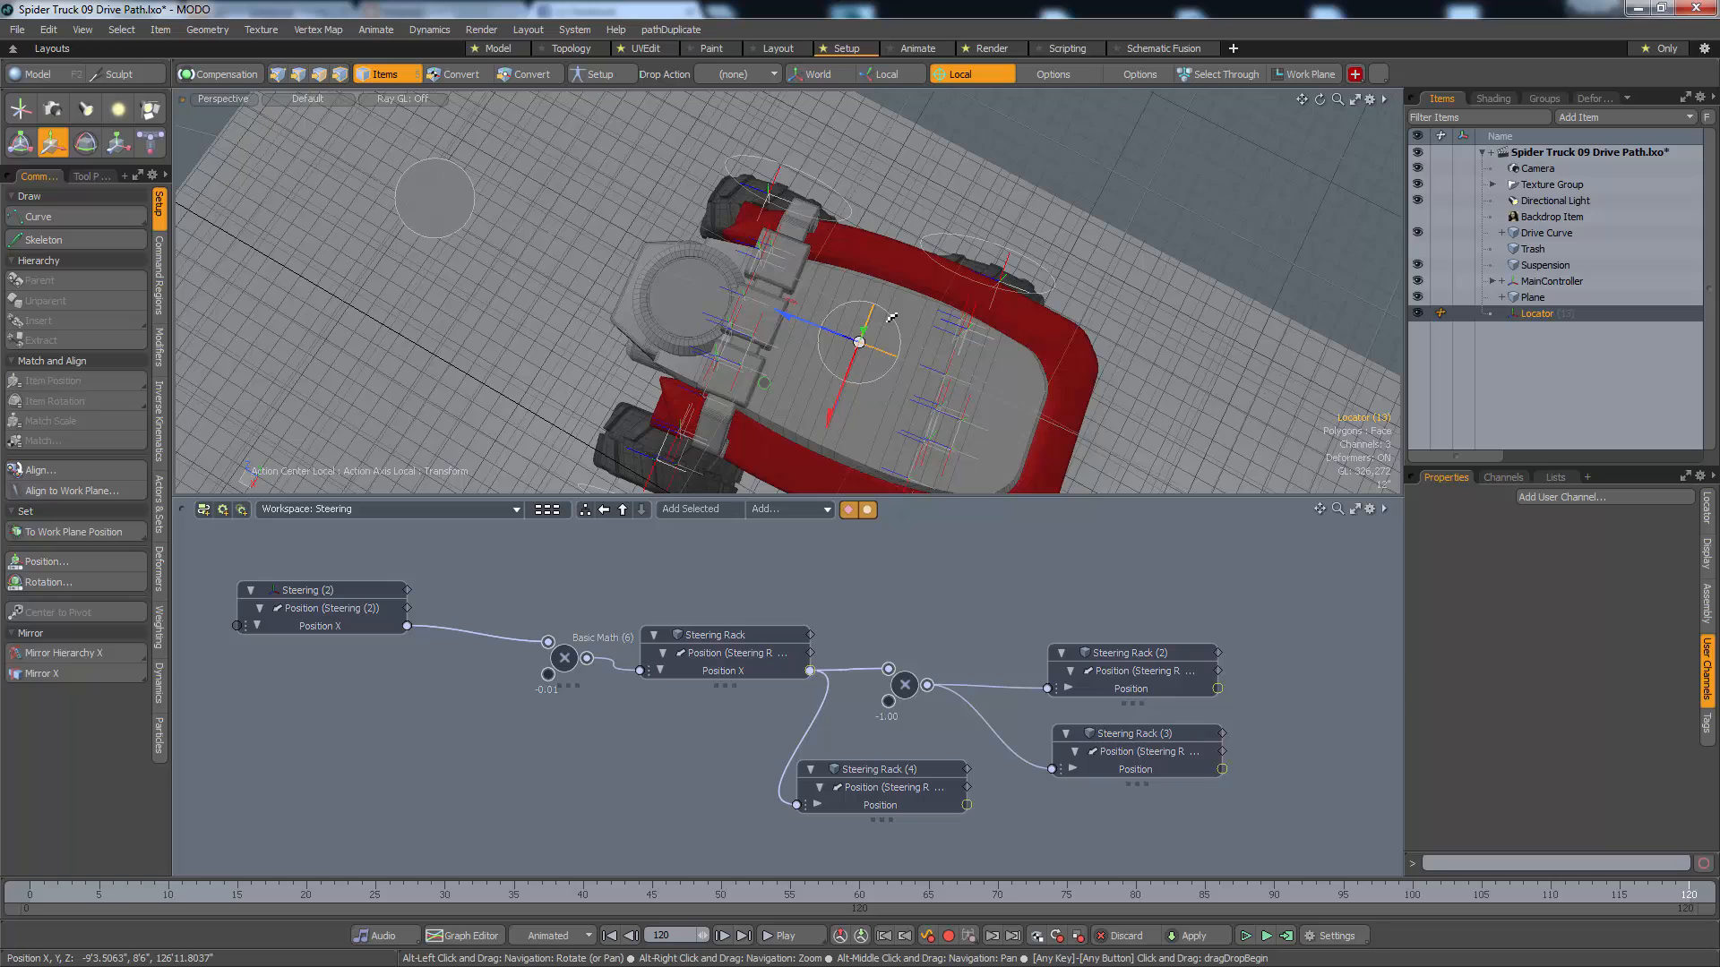
pyautogui.click(976, 76)
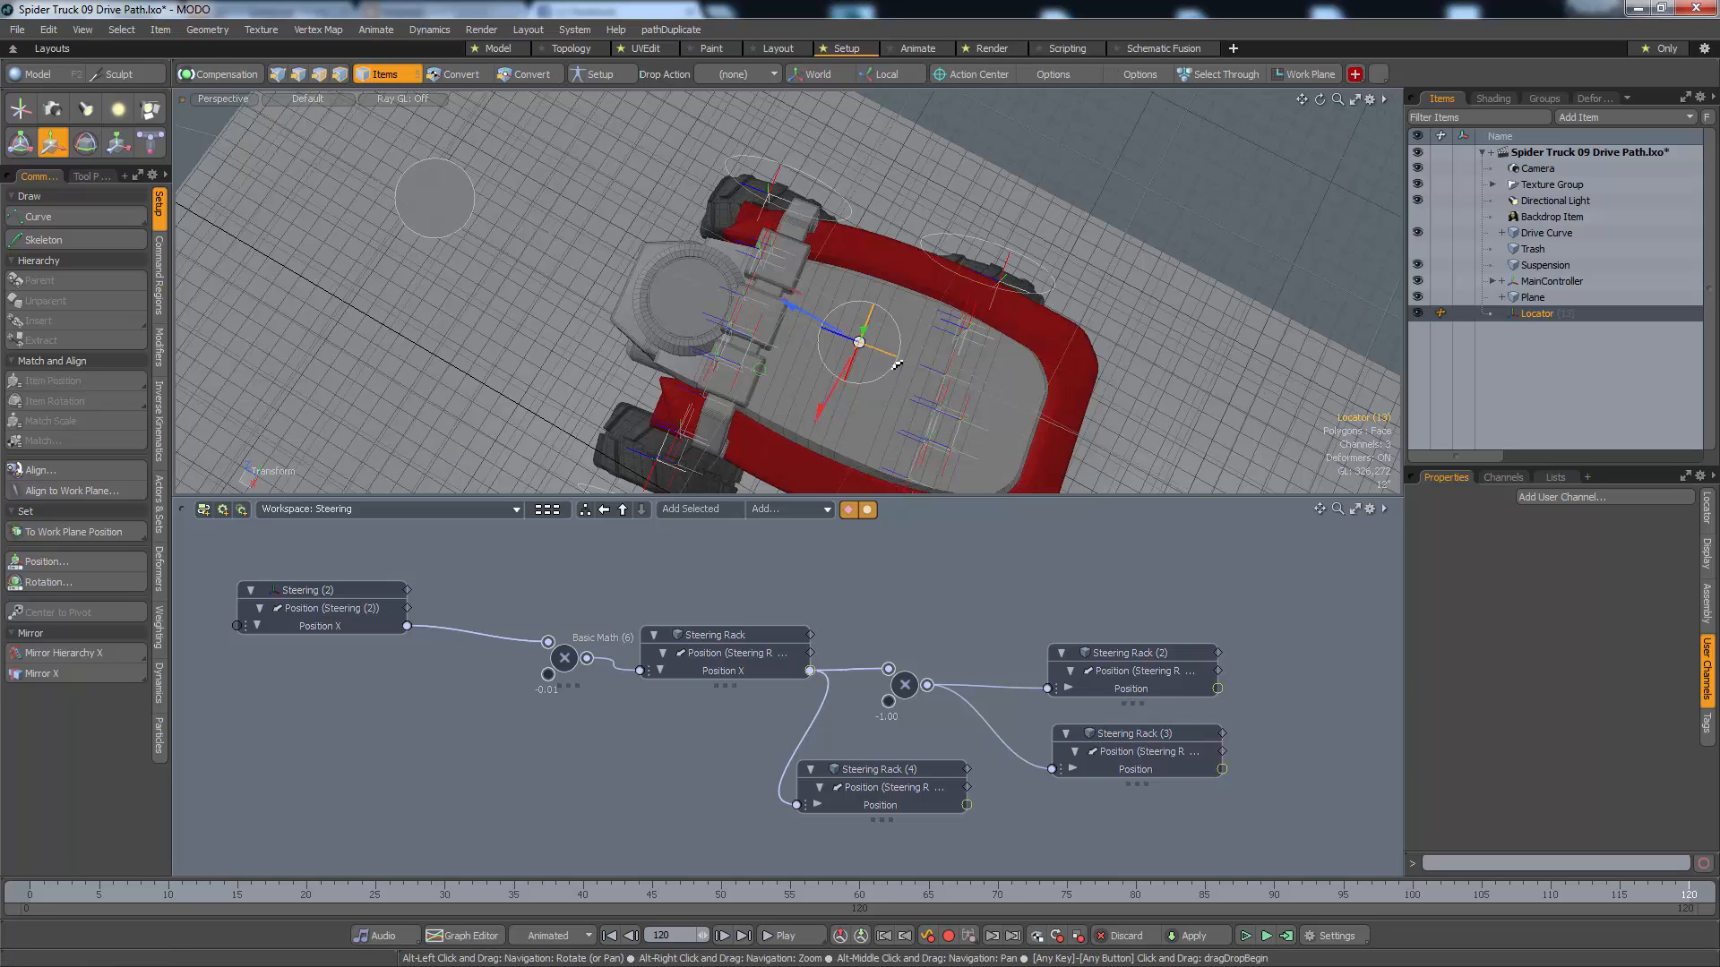
pyautogui.hotkey('alt', 'a')
pyautogui.keyDown('alt'); pyautogui.moveTo(850, 412); pyautogui.dragTo(797, 413); pyautogui.keyUp('alt')
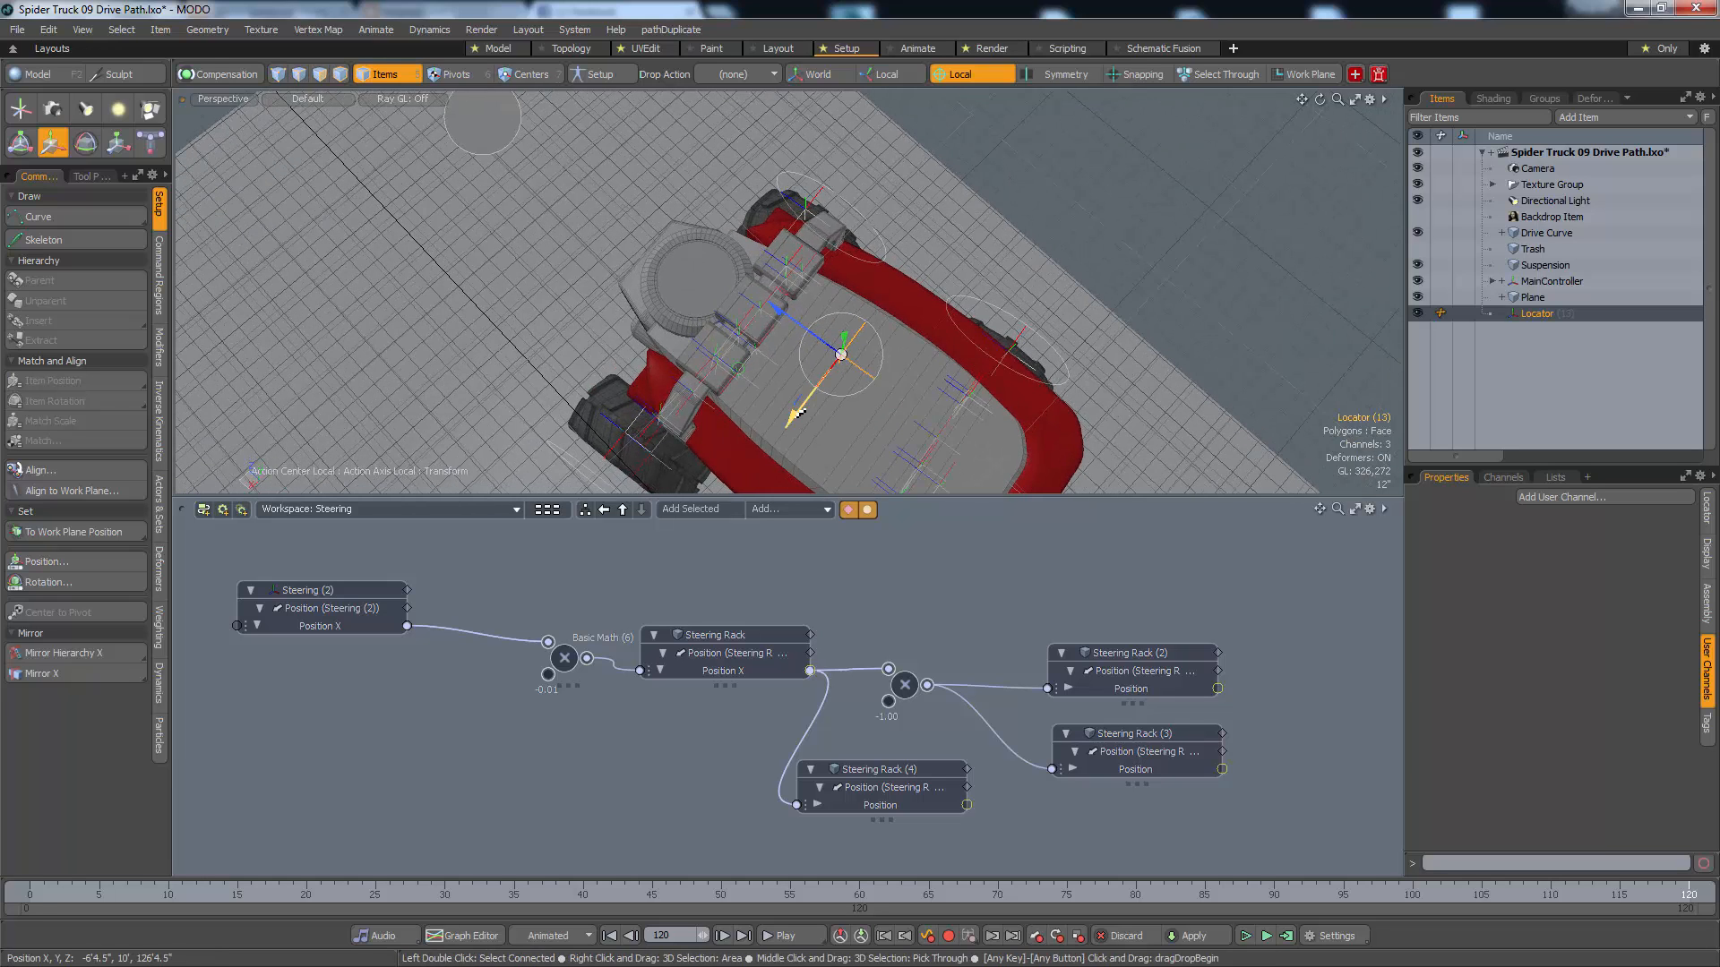
pyautogui.moveTo(743, 487); pyautogui.dragTo(713, 529)
pyautogui.keyDown('alt'); pyautogui.moveTo(715, 448); pyautogui.dragTo(481, 254); pyautogui.keyUp('alt')
pyautogui.keyDown('alt'); pyautogui.moveTo(625, 297); pyautogui.dragTo(557, 269); pyautogui.keyUp('alt')
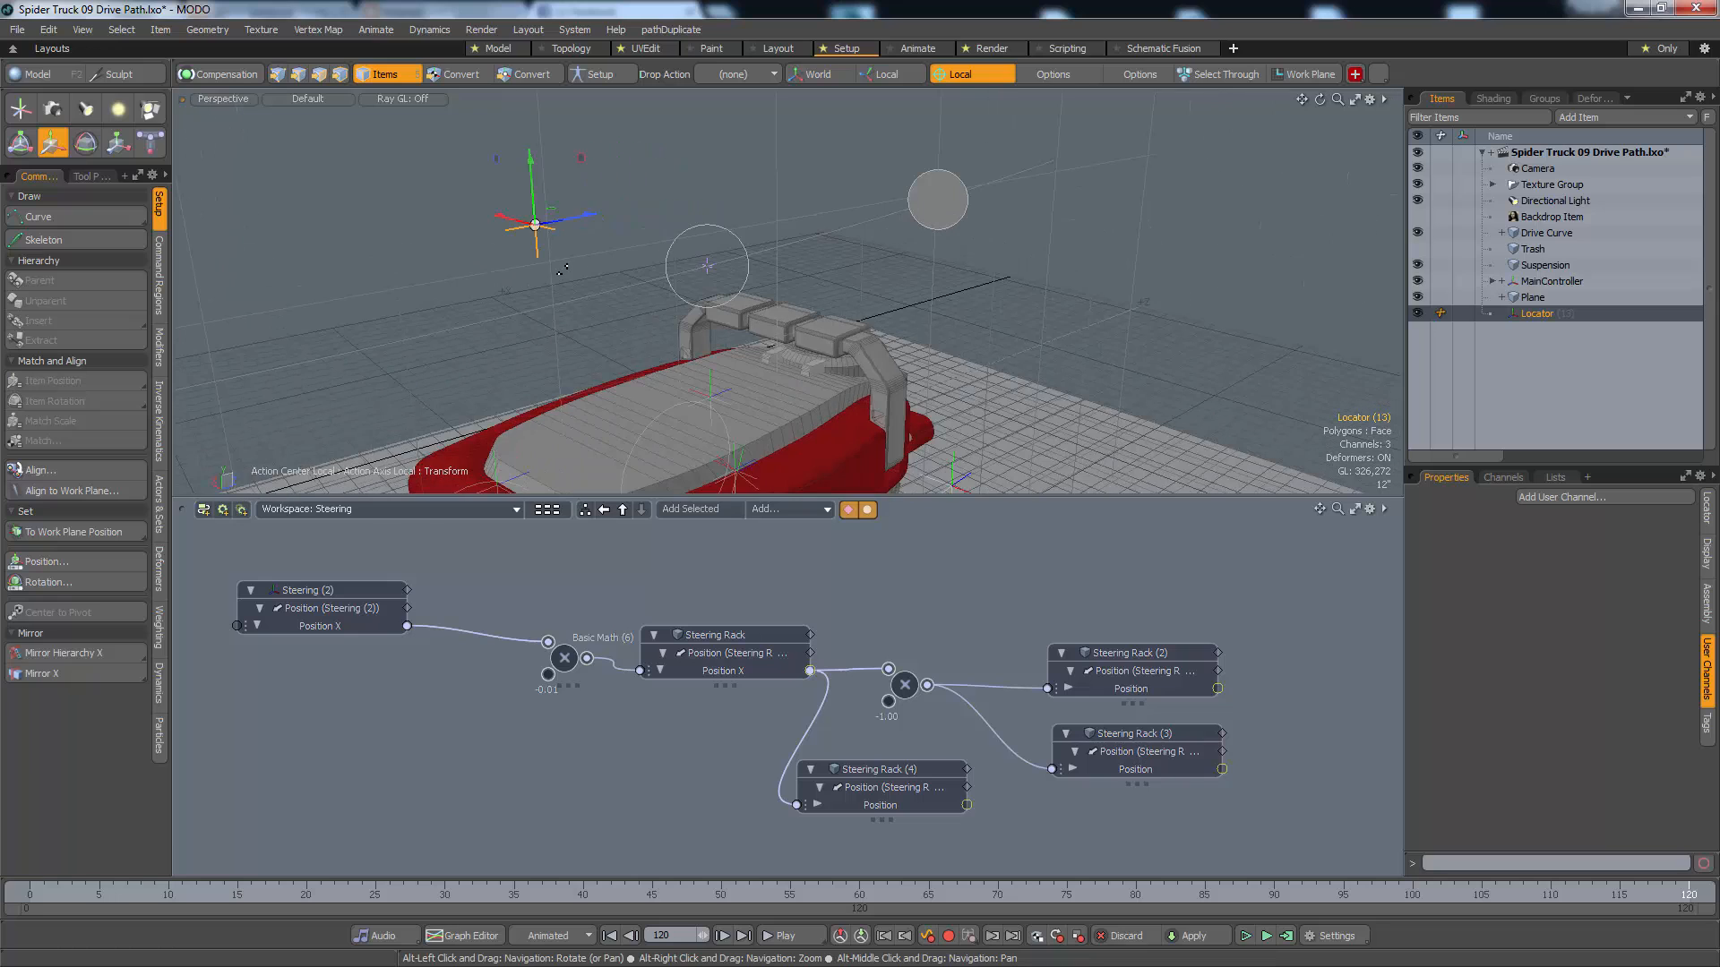
pyautogui.press('space')
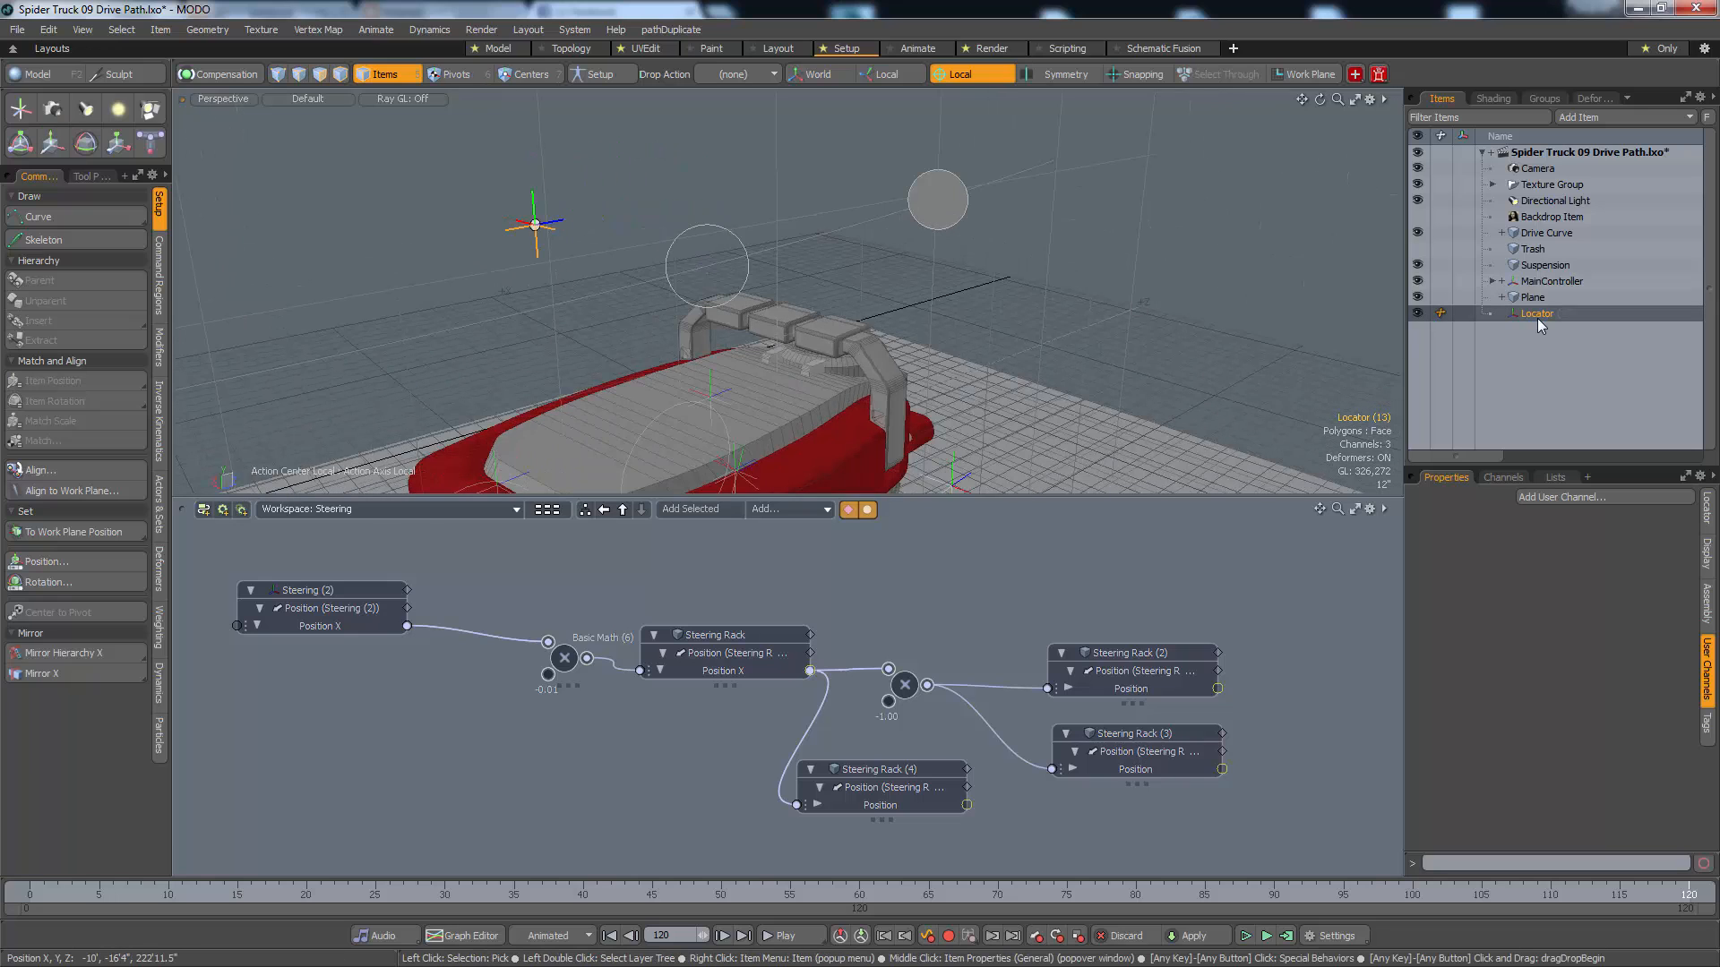
# Parent the new locator under MainController and rename it Steering Angle Finder
pyautogui.click(1493, 282)
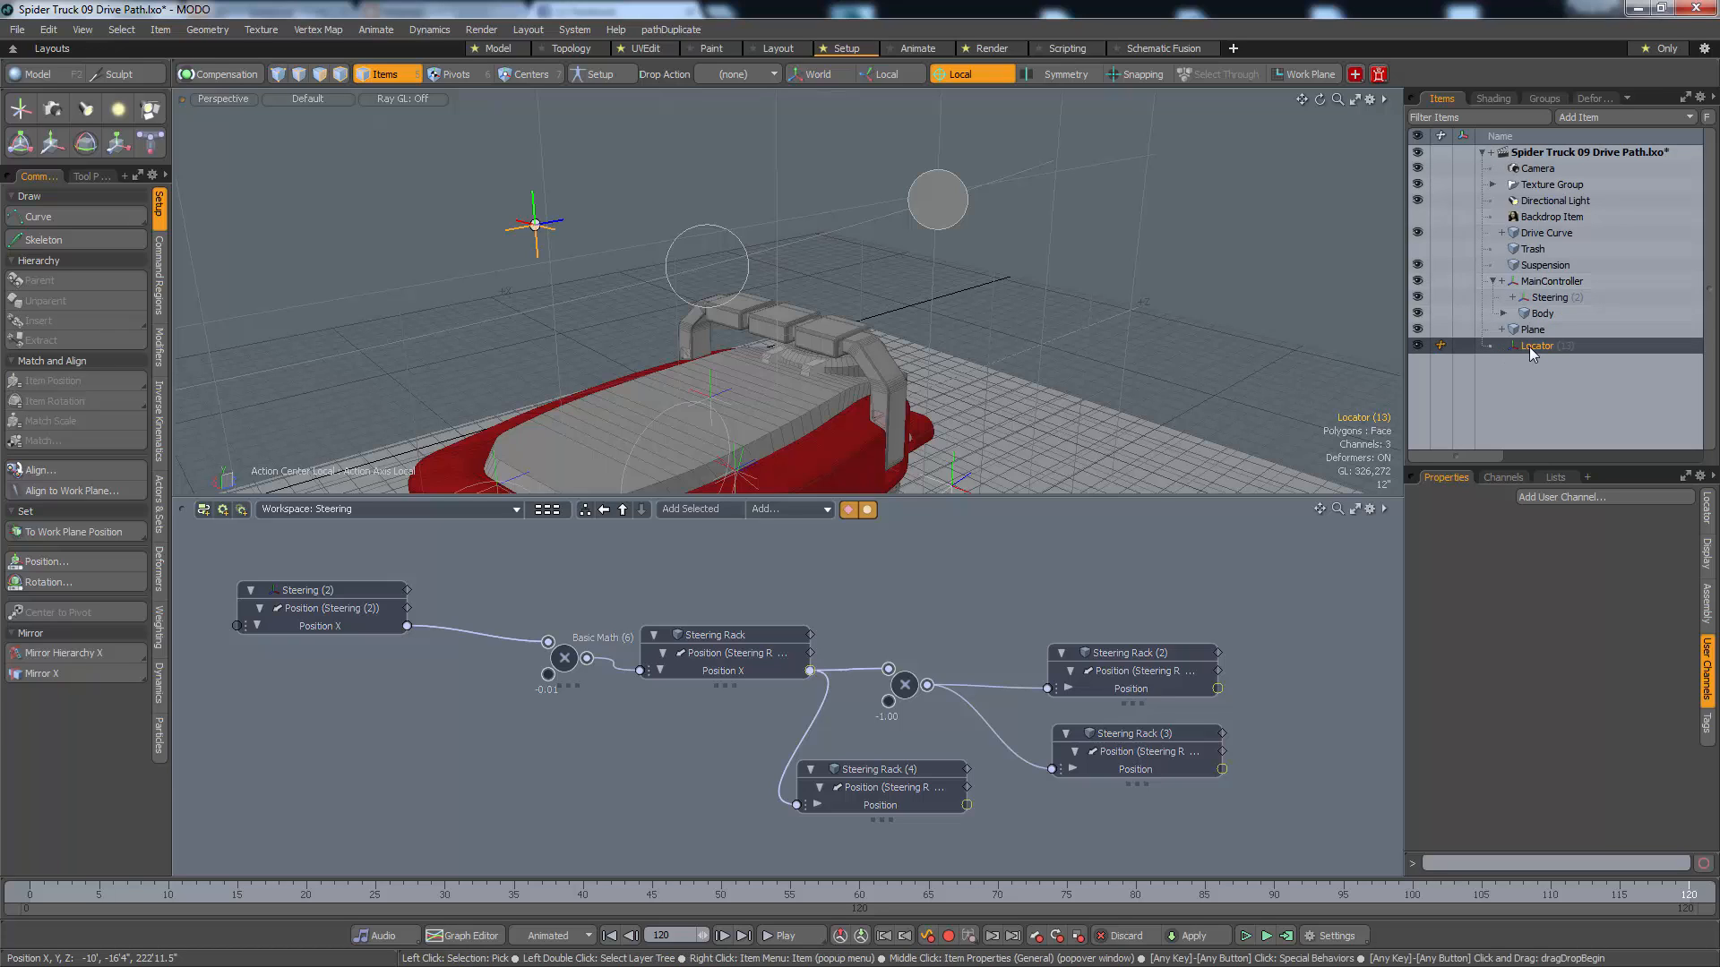
pyautogui.moveTo(1547, 306); pyautogui.dragTo(1551, 300)
pyautogui.doubleClick(1551, 299)
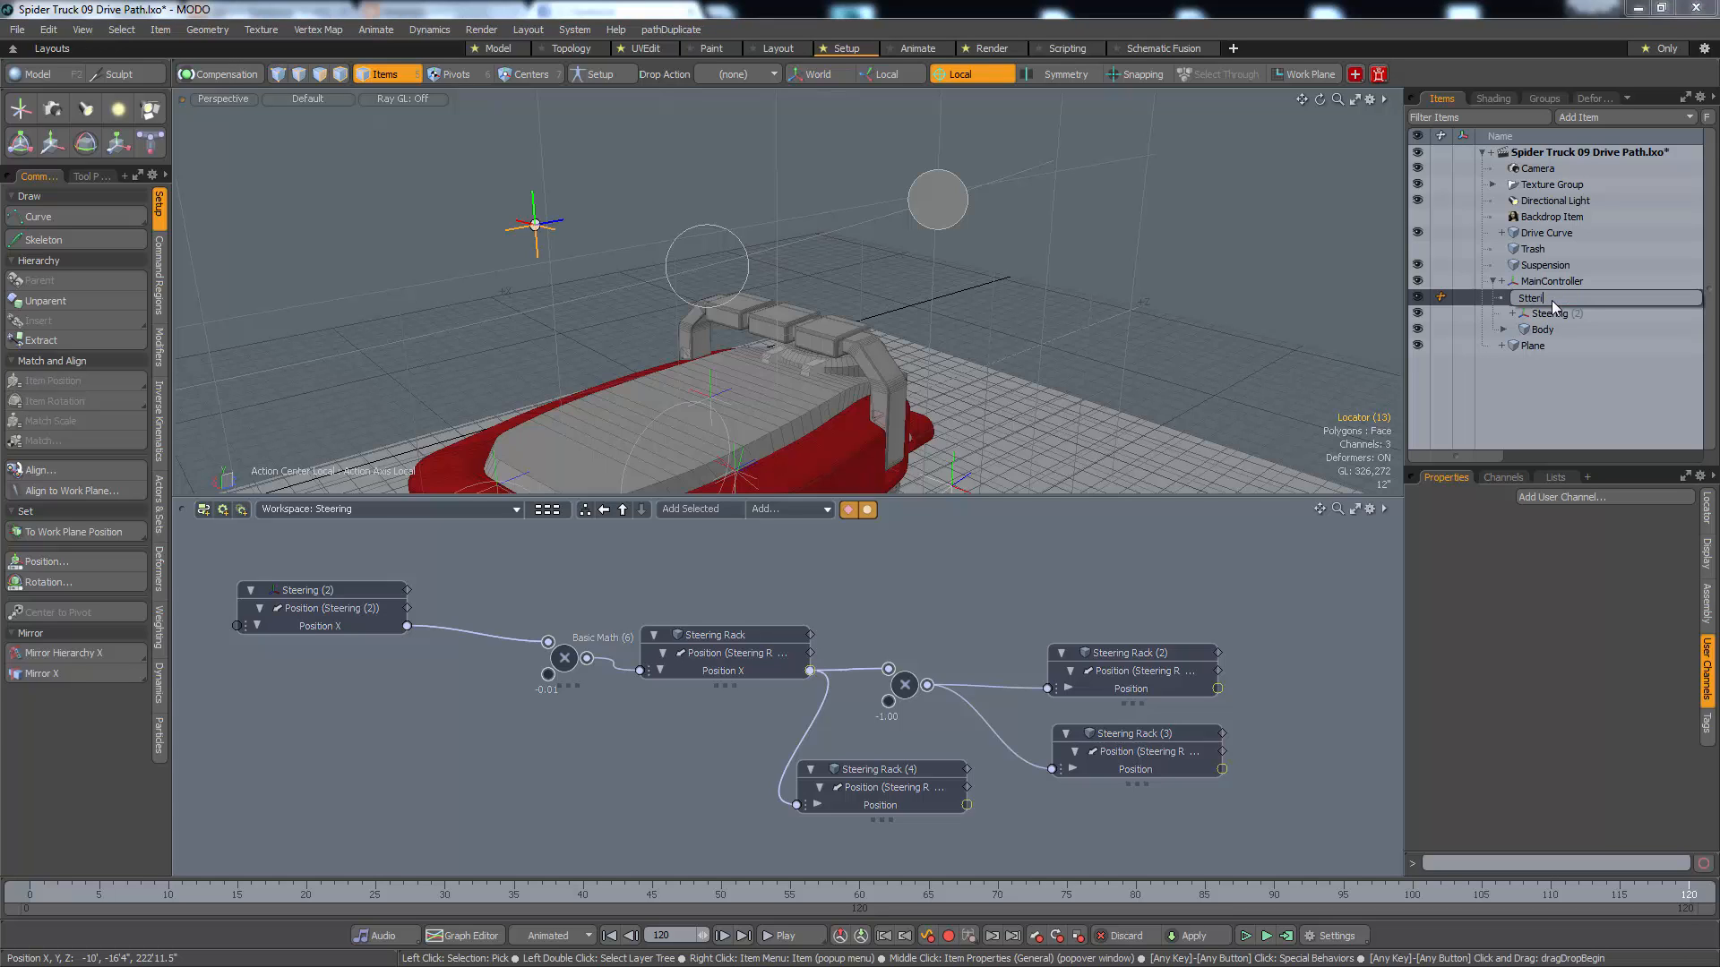
pyautogui.write('Stteri')
pyautogui.press('BackSpace')
pyautogui.press('BackSpace')
pyautogui.press('BackSpace')
pyautogui.write('ering Angle Finder')
pyautogui.press('Return')
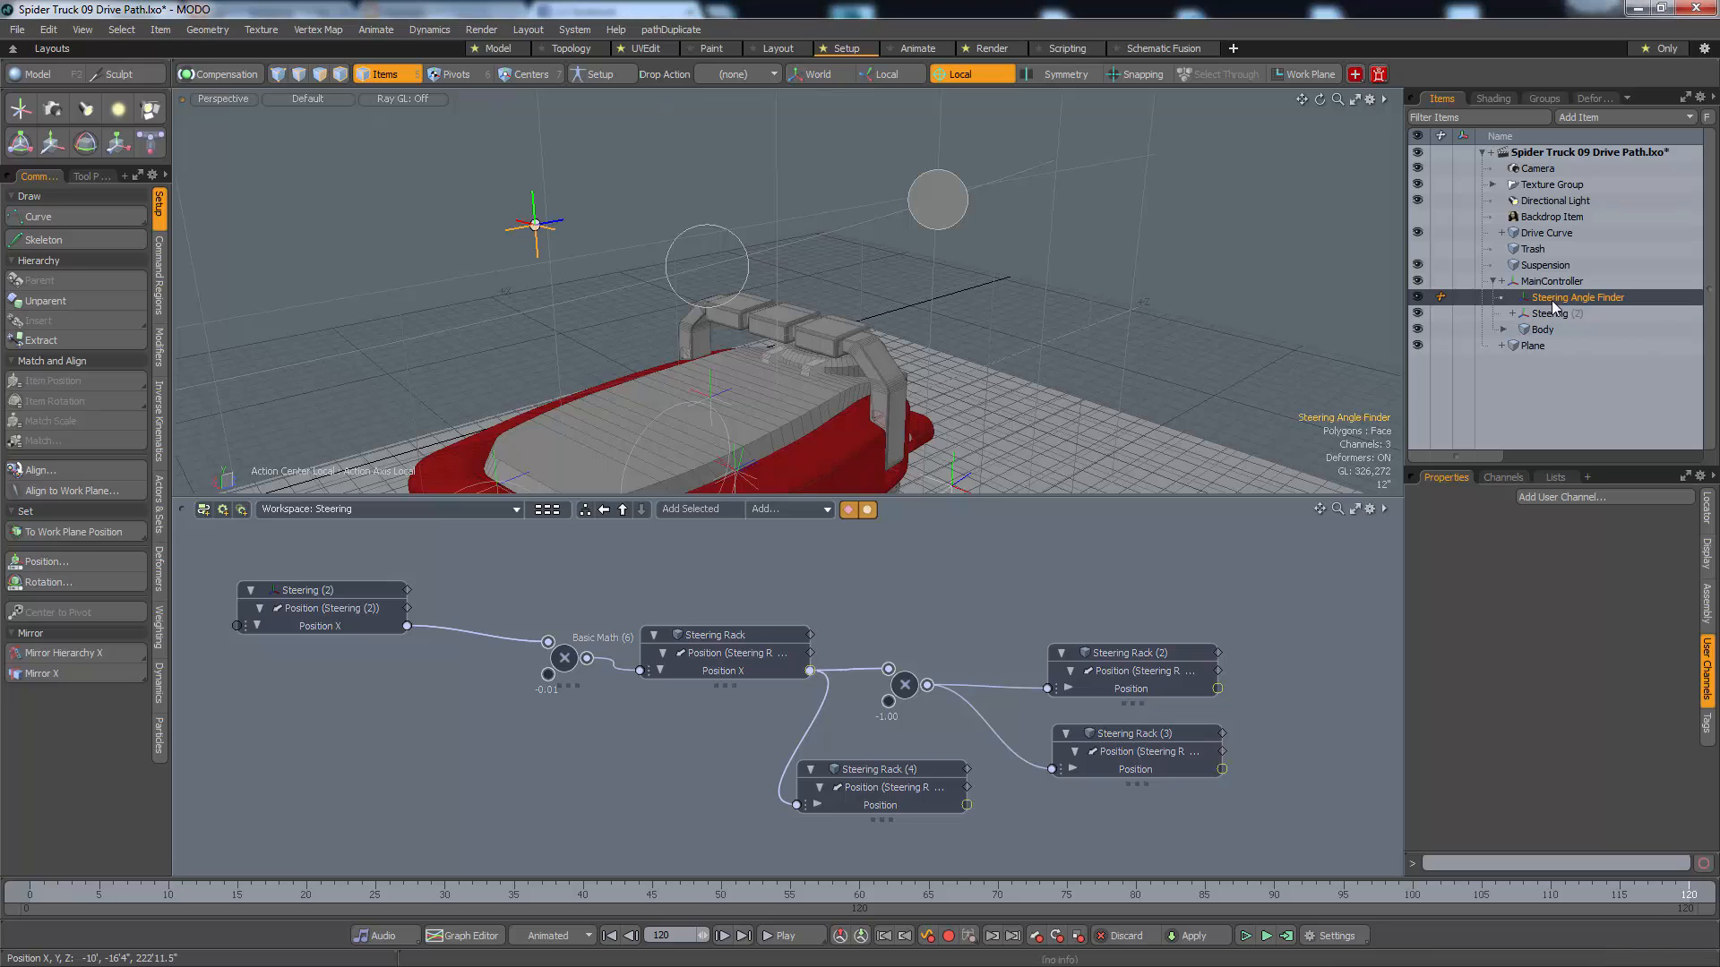
# Play the animation to check how Steering Angle Finder moves with the truck, and examine it beside MainController and Steering
pyautogui.keyDown('alt'); pyautogui.moveTo(689, 364); pyautogui.dragTo(559, 388); pyautogui.keyUp('alt')
pyautogui.scroll(-4, 518, 343)
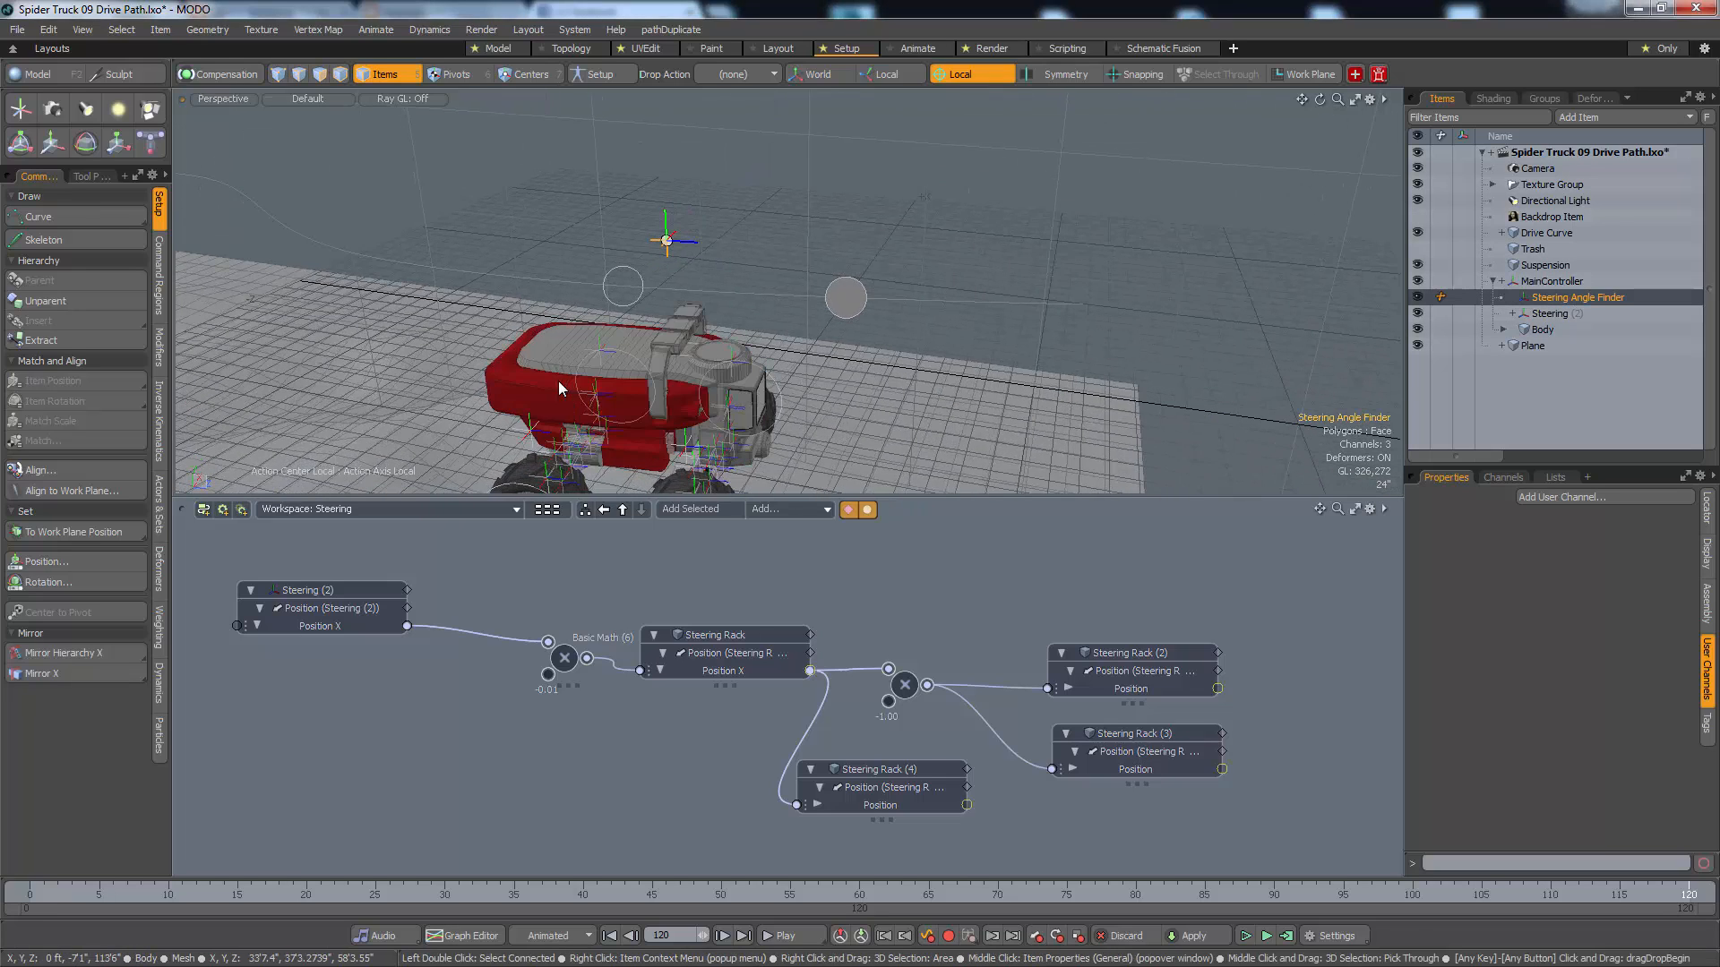
pyautogui.press('space')
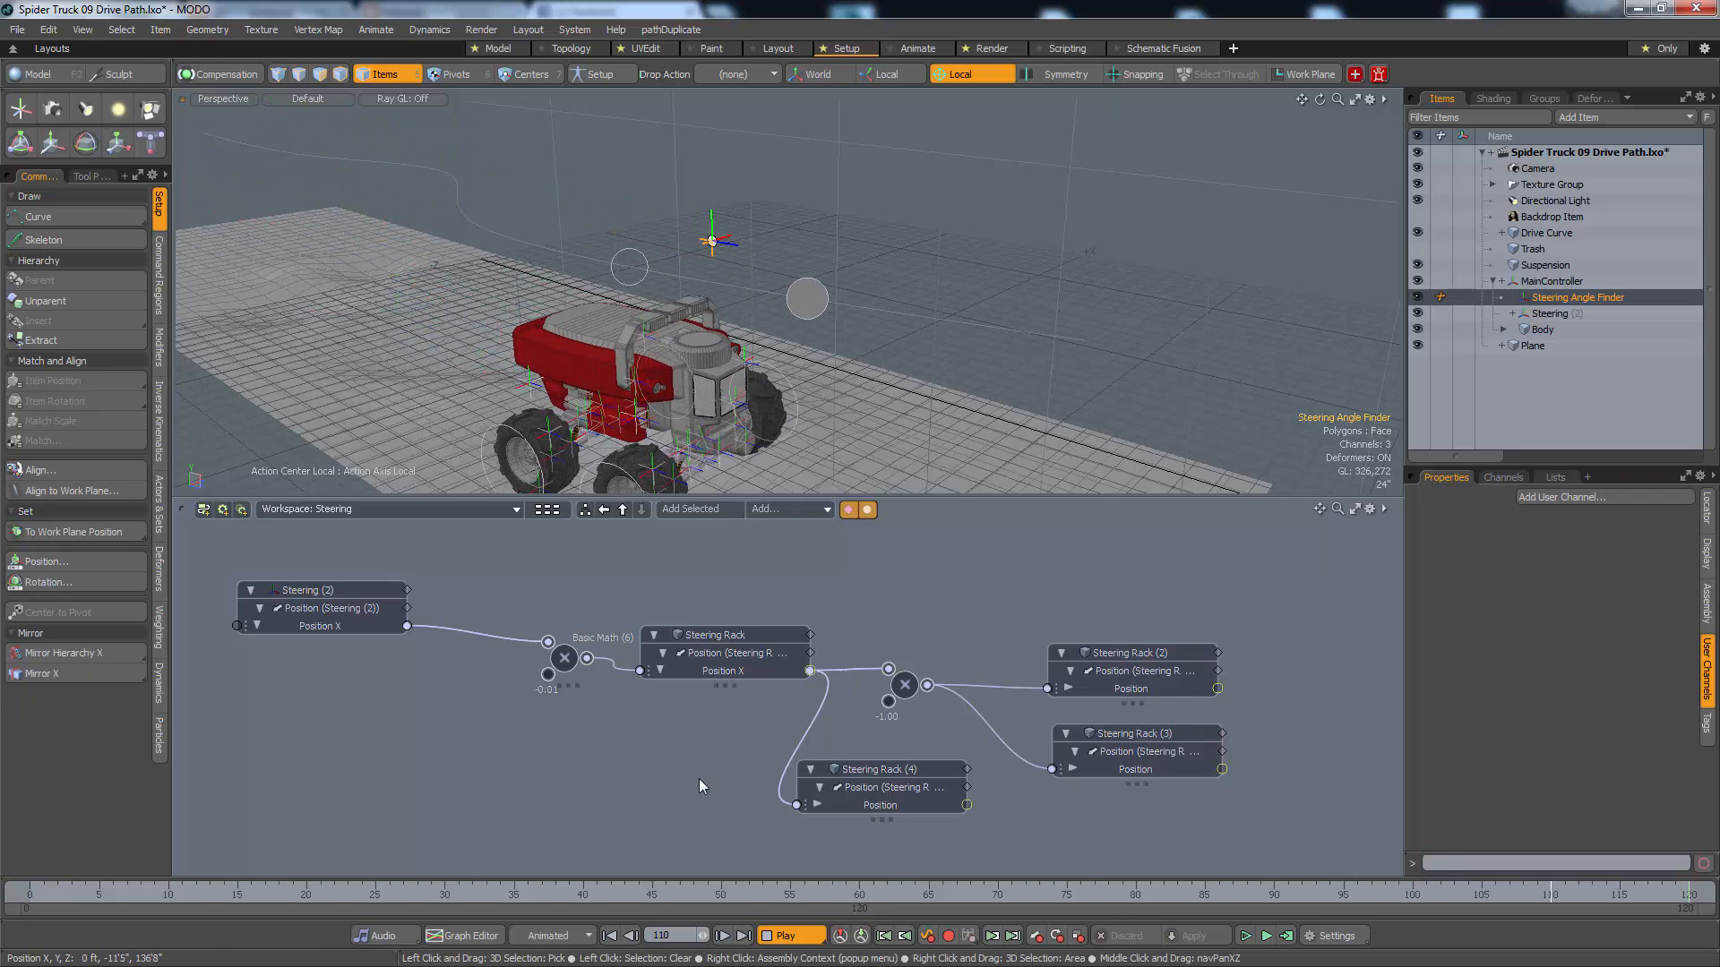
pyautogui.press('Escape')
pyautogui.hotkey('shift', 'a')
pyautogui.keyDown('alt'); pyautogui.moveTo(615, 315); pyautogui.dragTo(18, 569); pyautogui.keyUp('alt')
pyautogui.keyDown('ctrl'); pyautogui.keyDown('alt'); pyautogui.moveTo(833, 317); pyautogui.dragTo(1040, 377); pyautogui.keyUp('alt'); pyautogui.keyUp('ctrl')
pyautogui.keyDown('alt'); pyautogui.keyDown('shift'); pyautogui.moveTo(582, 287); pyautogui.dragTo(812, 178); pyautogui.keyUp('shift'); pyautogui.keyUp('alt')
pyautogui.keyDown('ctrl'); pyautogui.keyDown('alt'); pyautogui.moveTo(453, 338); pyautogui.dragTo(887, 461); pyautogui.keyUp('alt'); pyautogui.keyUp('ctrl')
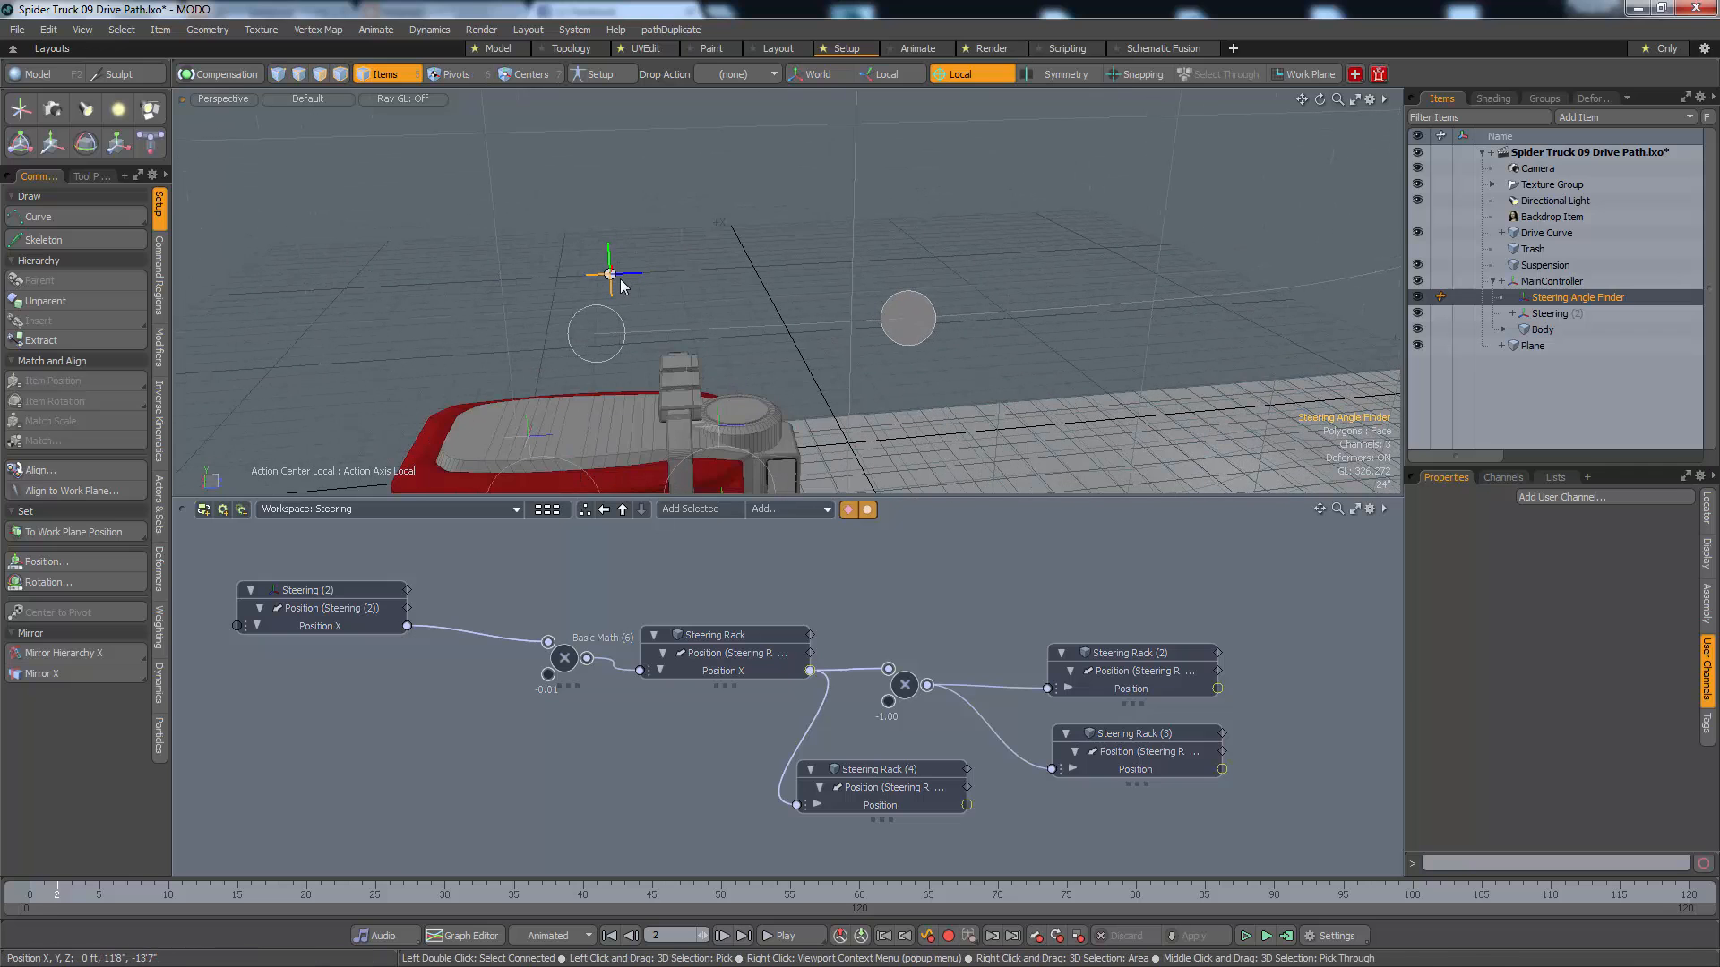
# Add the World Position channel of Steering Angle Finder to the Steering schematic workspace
pyautogui.click(1545, 299)
pyautogui.click(1512, 479)
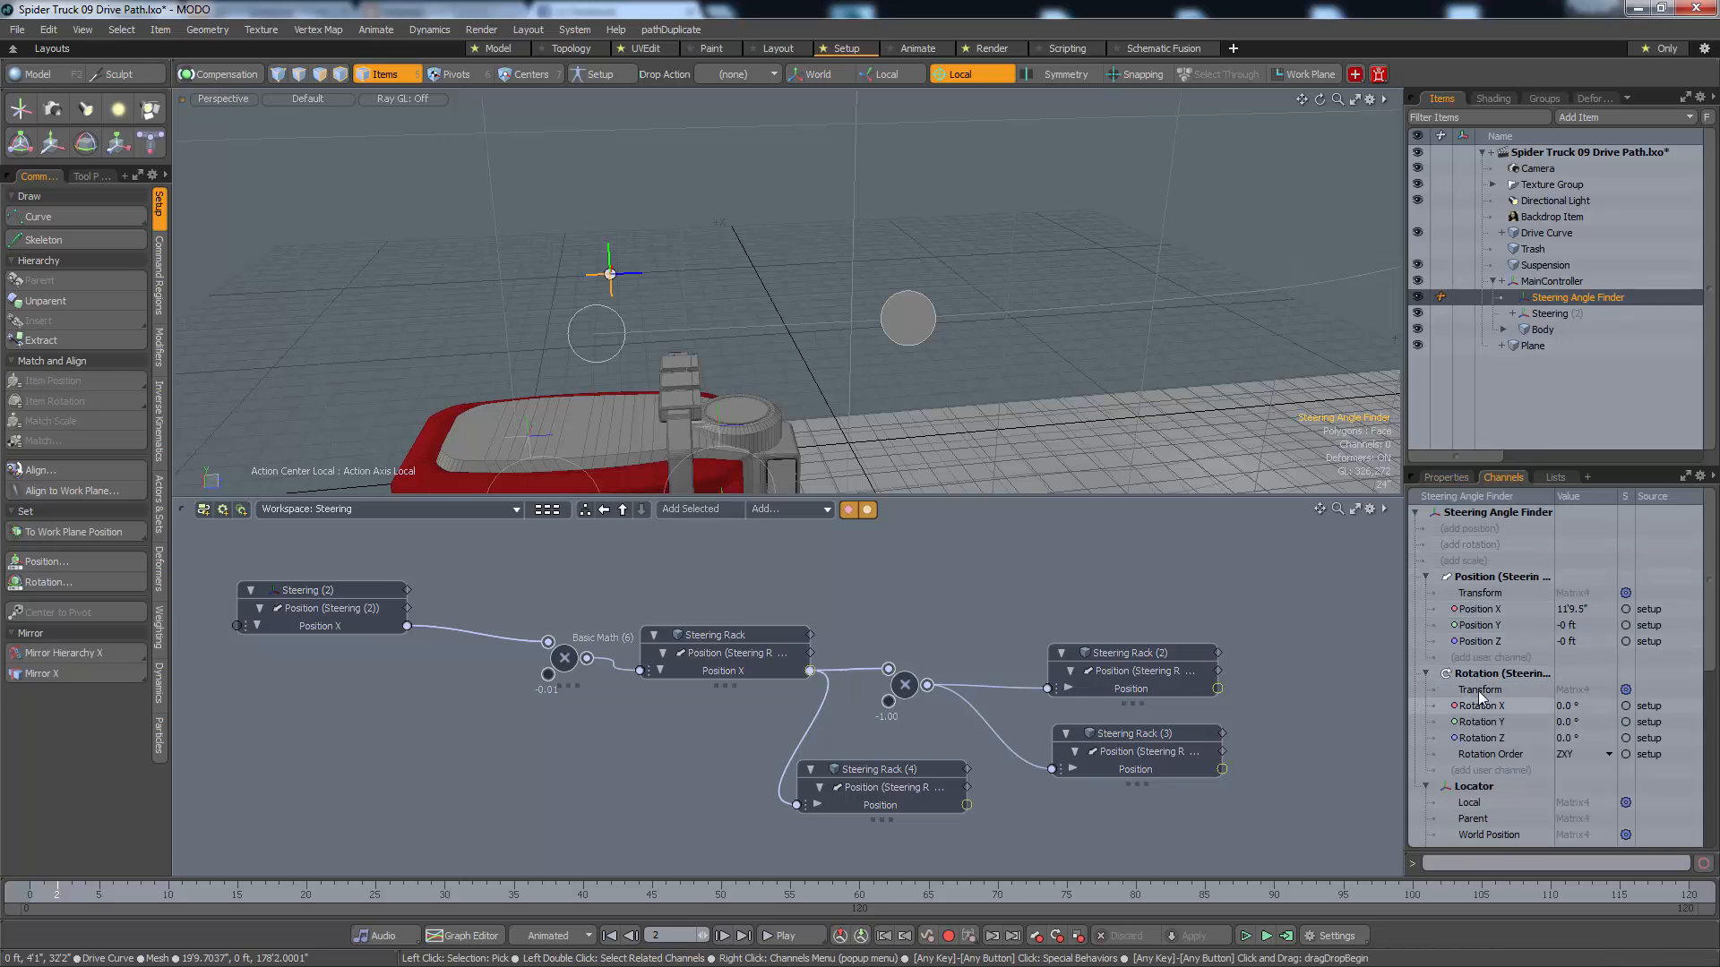
pyautogui.scroll(-2, 1481, 687)
pyautogui.scroll(-3, 1481, 686)
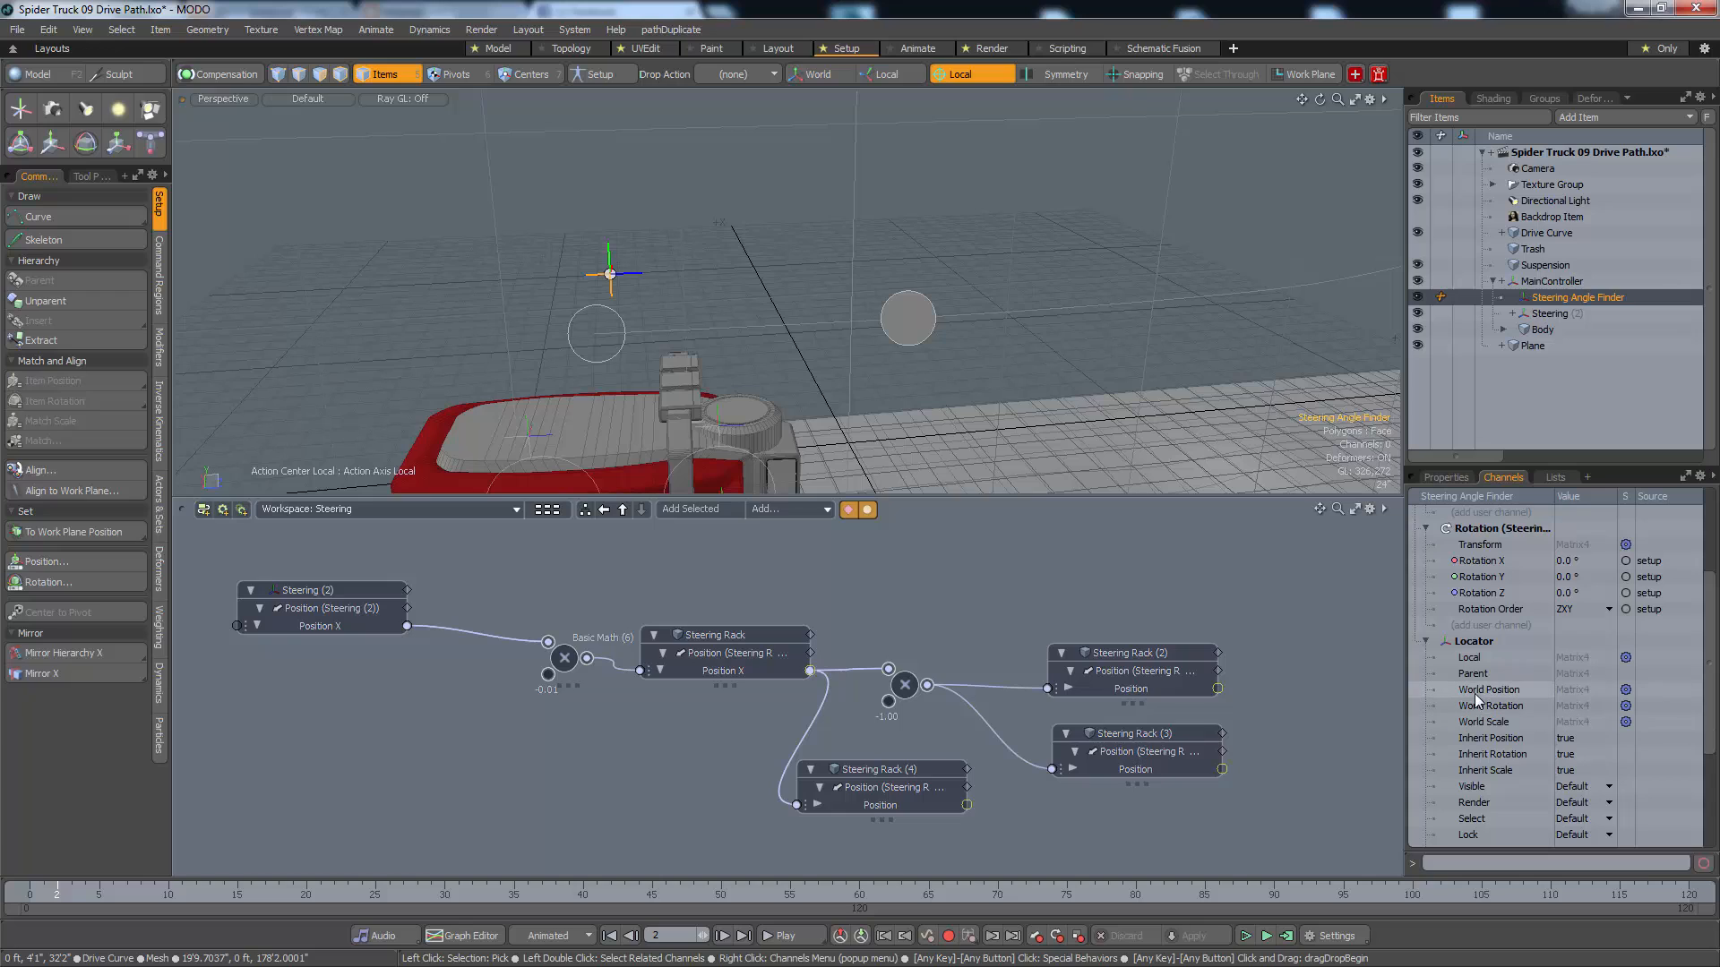
pyautogui.moveTo(1493, 694); pyautogui.dragTo(382, 810)
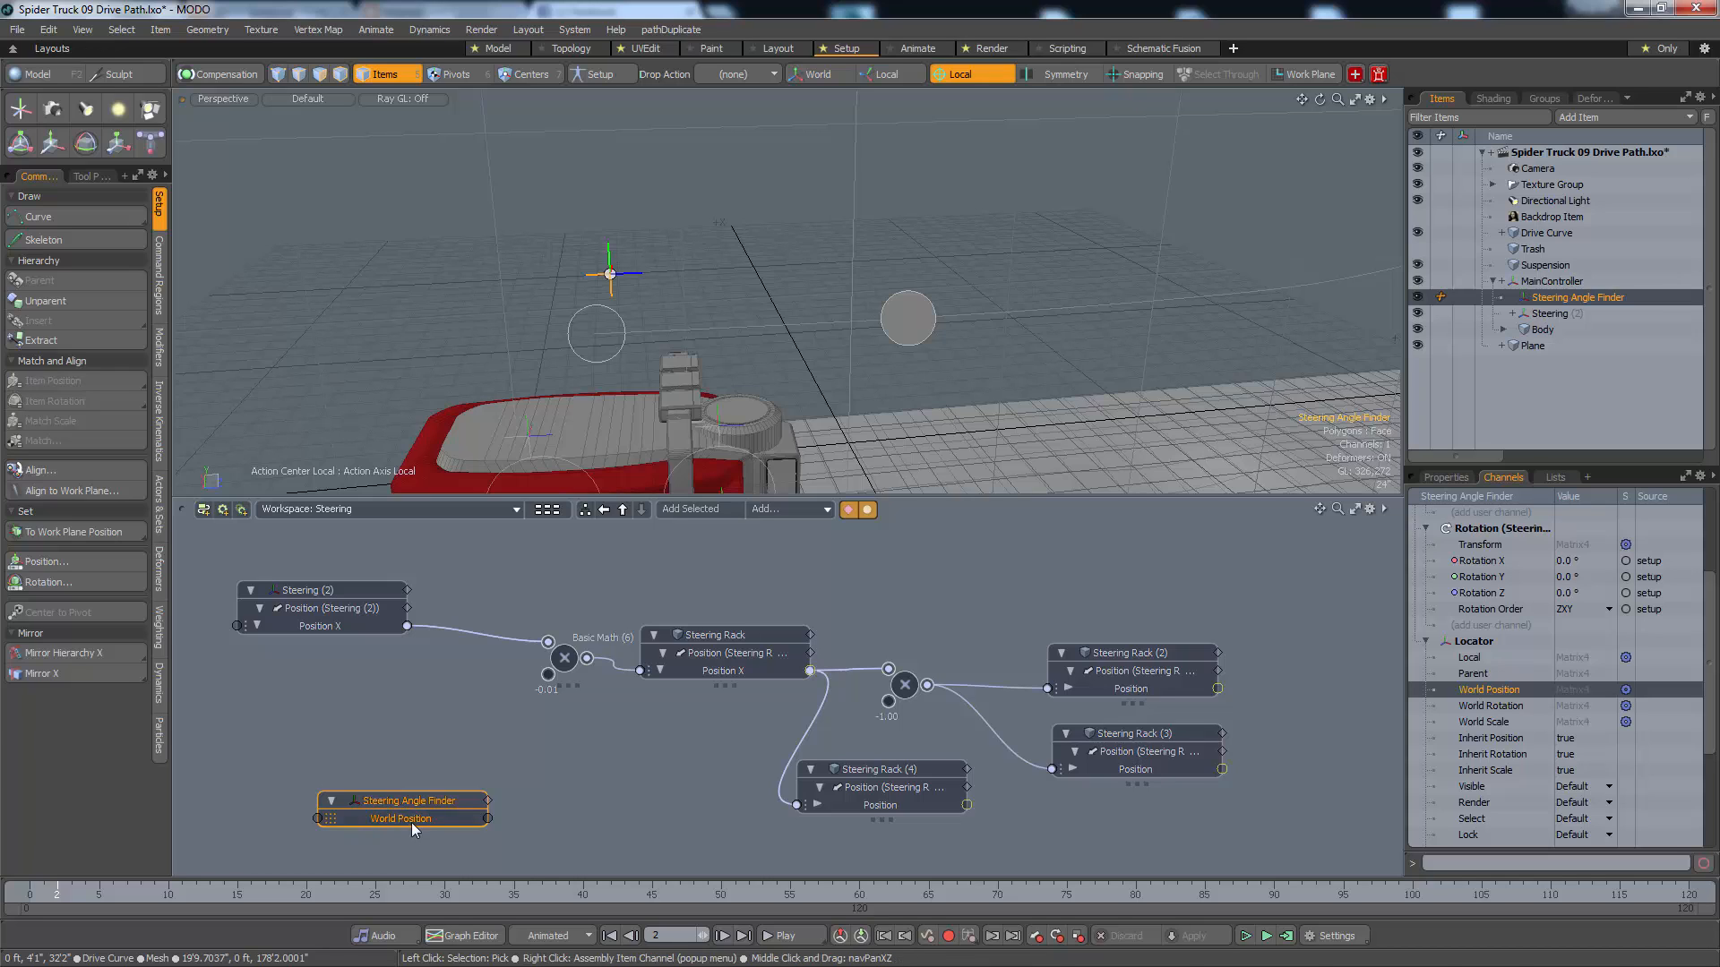
# Add MainController's World Position channel to the schematic and place the Steering Angle Finder node just below it
pyautogui.click(574, 357)
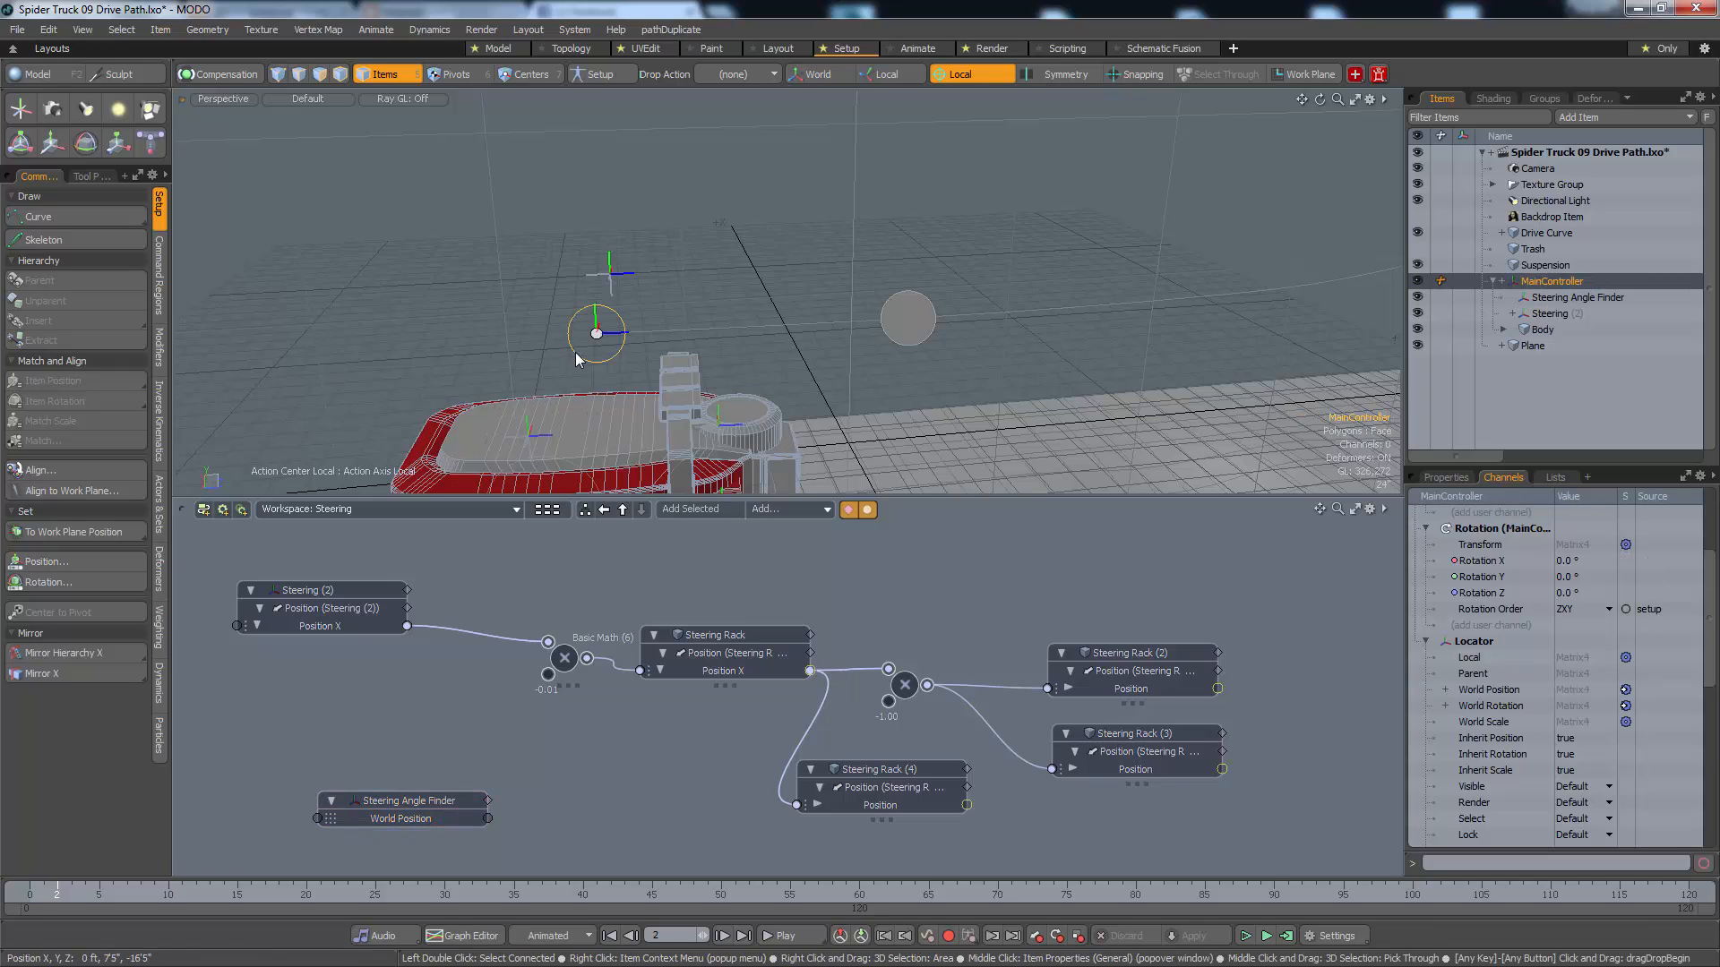
pyautogui.click(1489, 691)
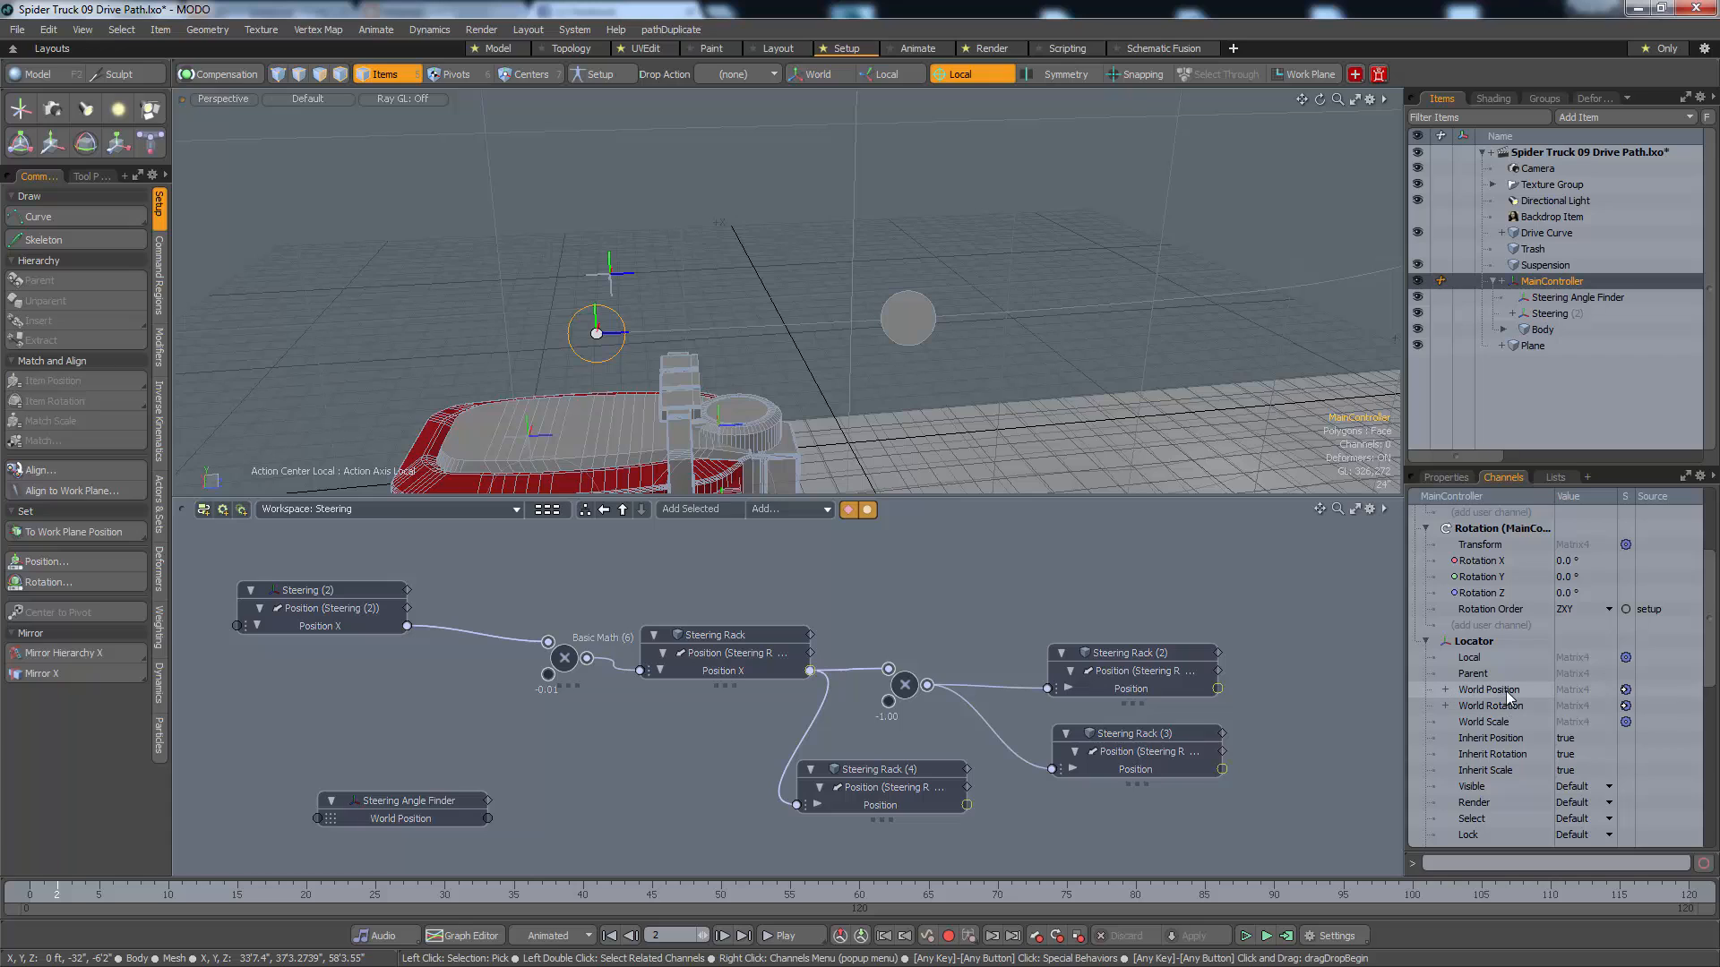
pyautogui.moveTo(945, 578); pyautogui.dragTo(302, 752)
pyautogui.moveTo(385, 800); pyautogui.dragTo(313, 808)
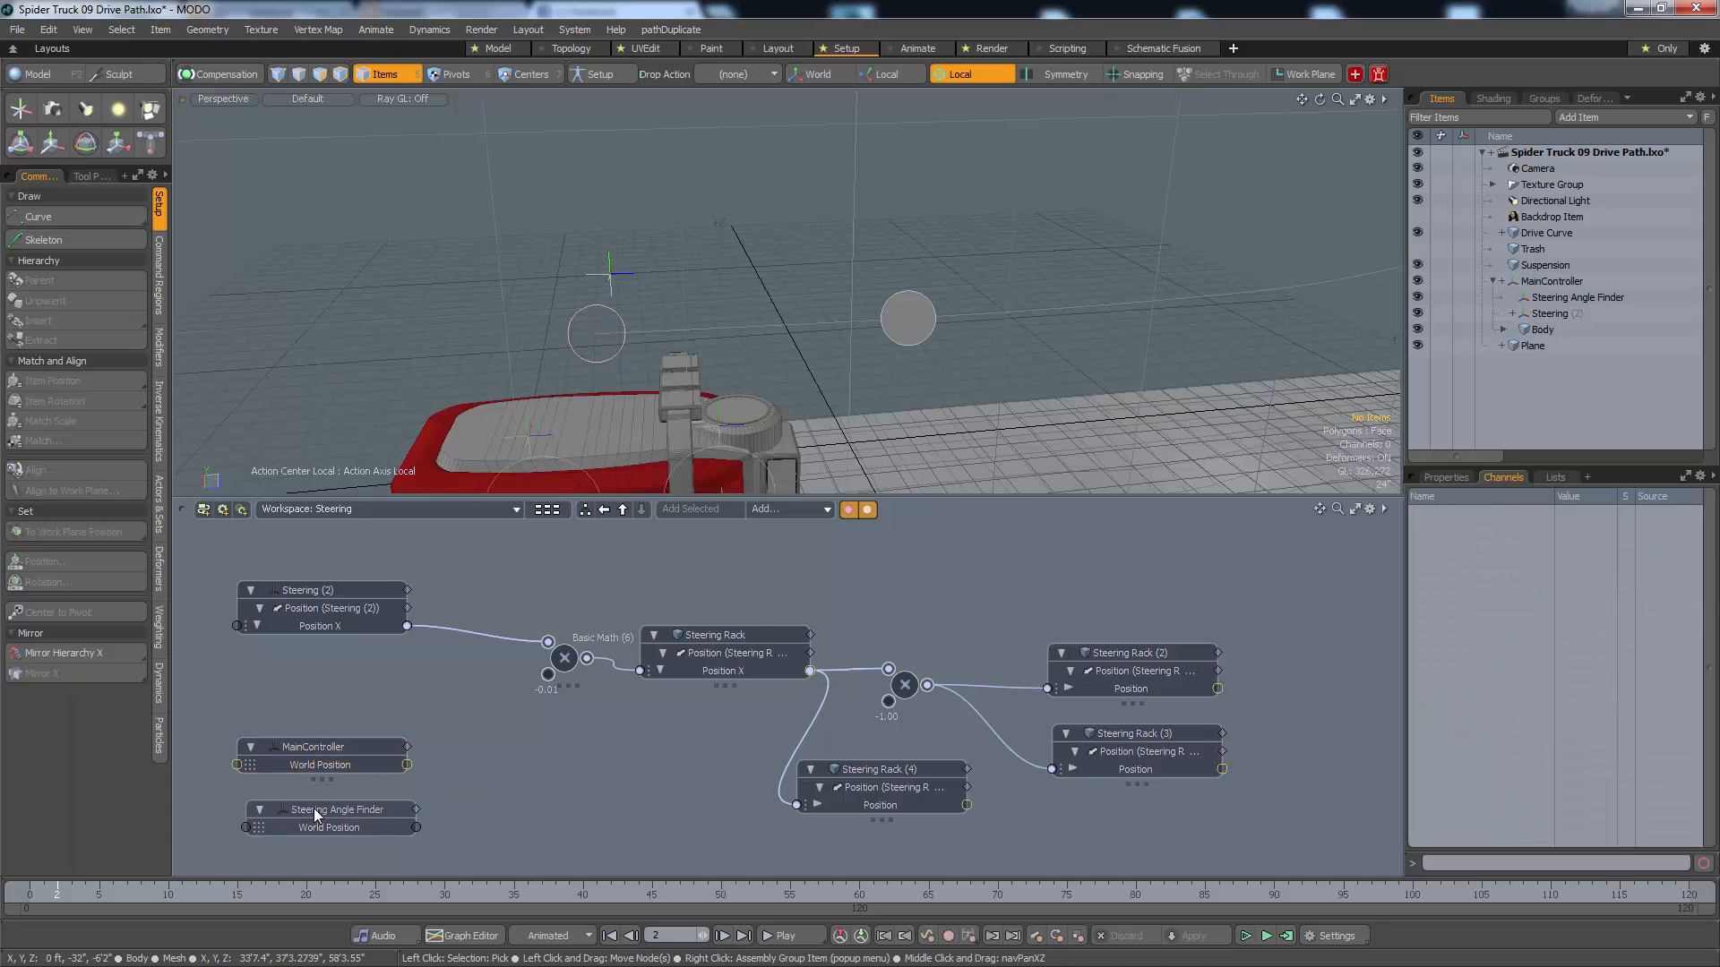
# Add the Steering controller's World Position channel to its existing schematic node
pyautogui.click(338, 590)
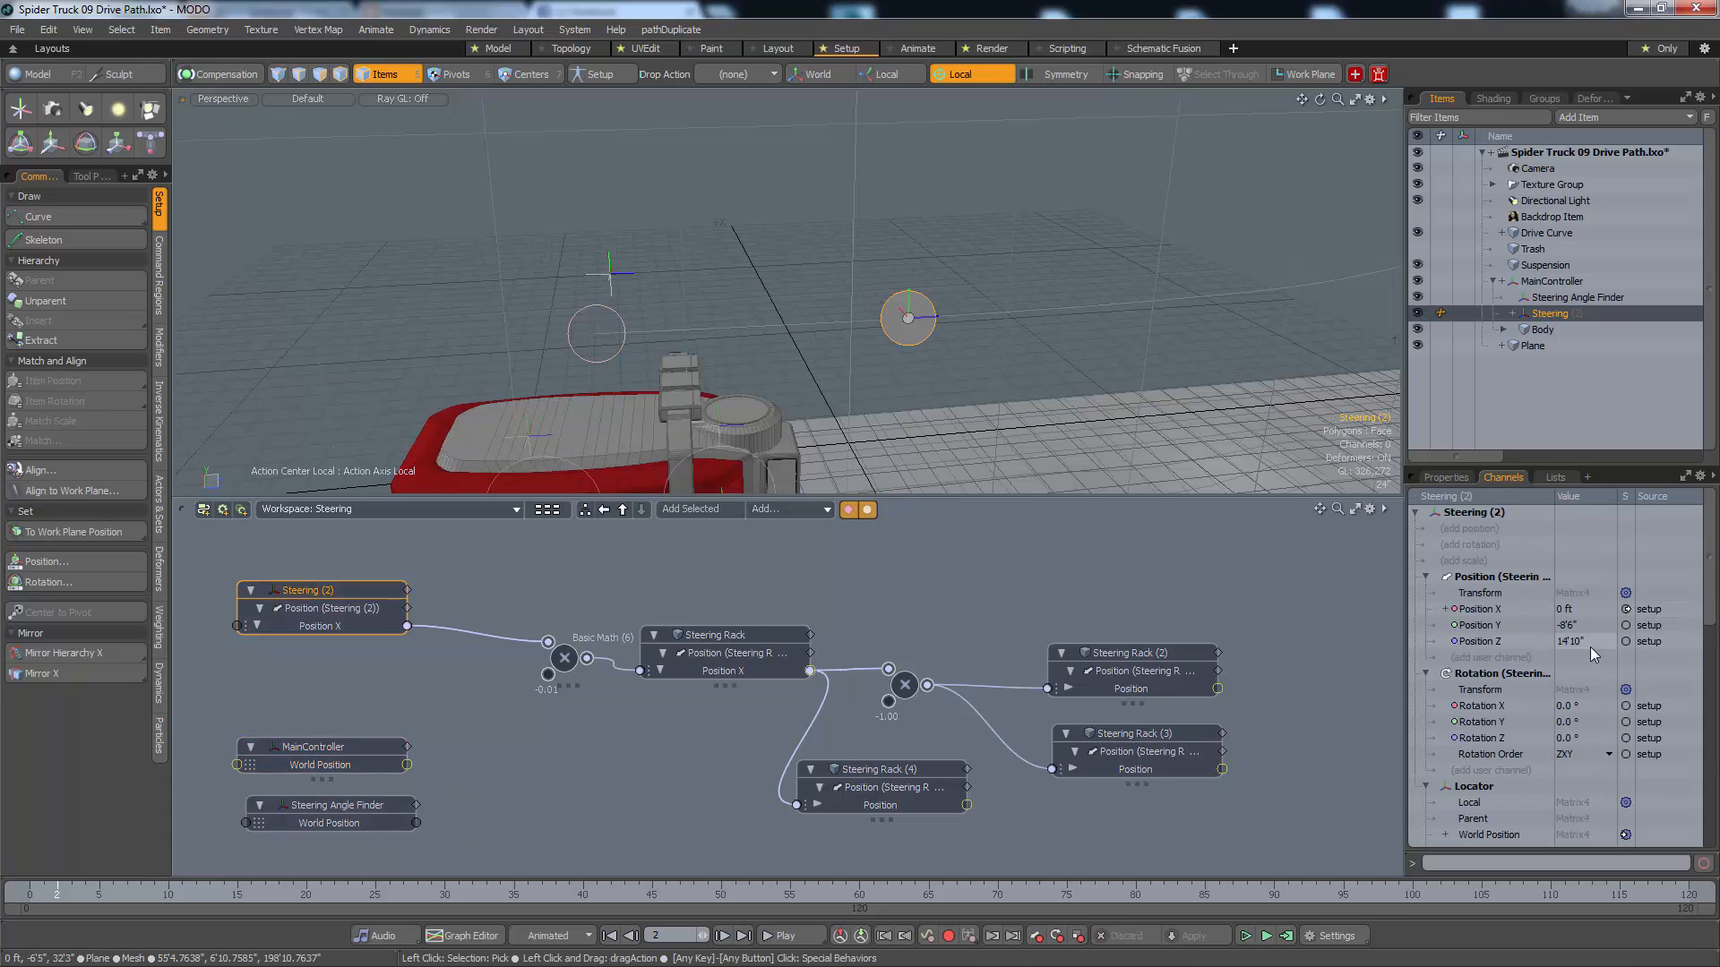
pyautogui.scroll(-2, 1590, 647)
pyautogui.moveTo(1530, 736); pyautogui.dragTo(924, 708)
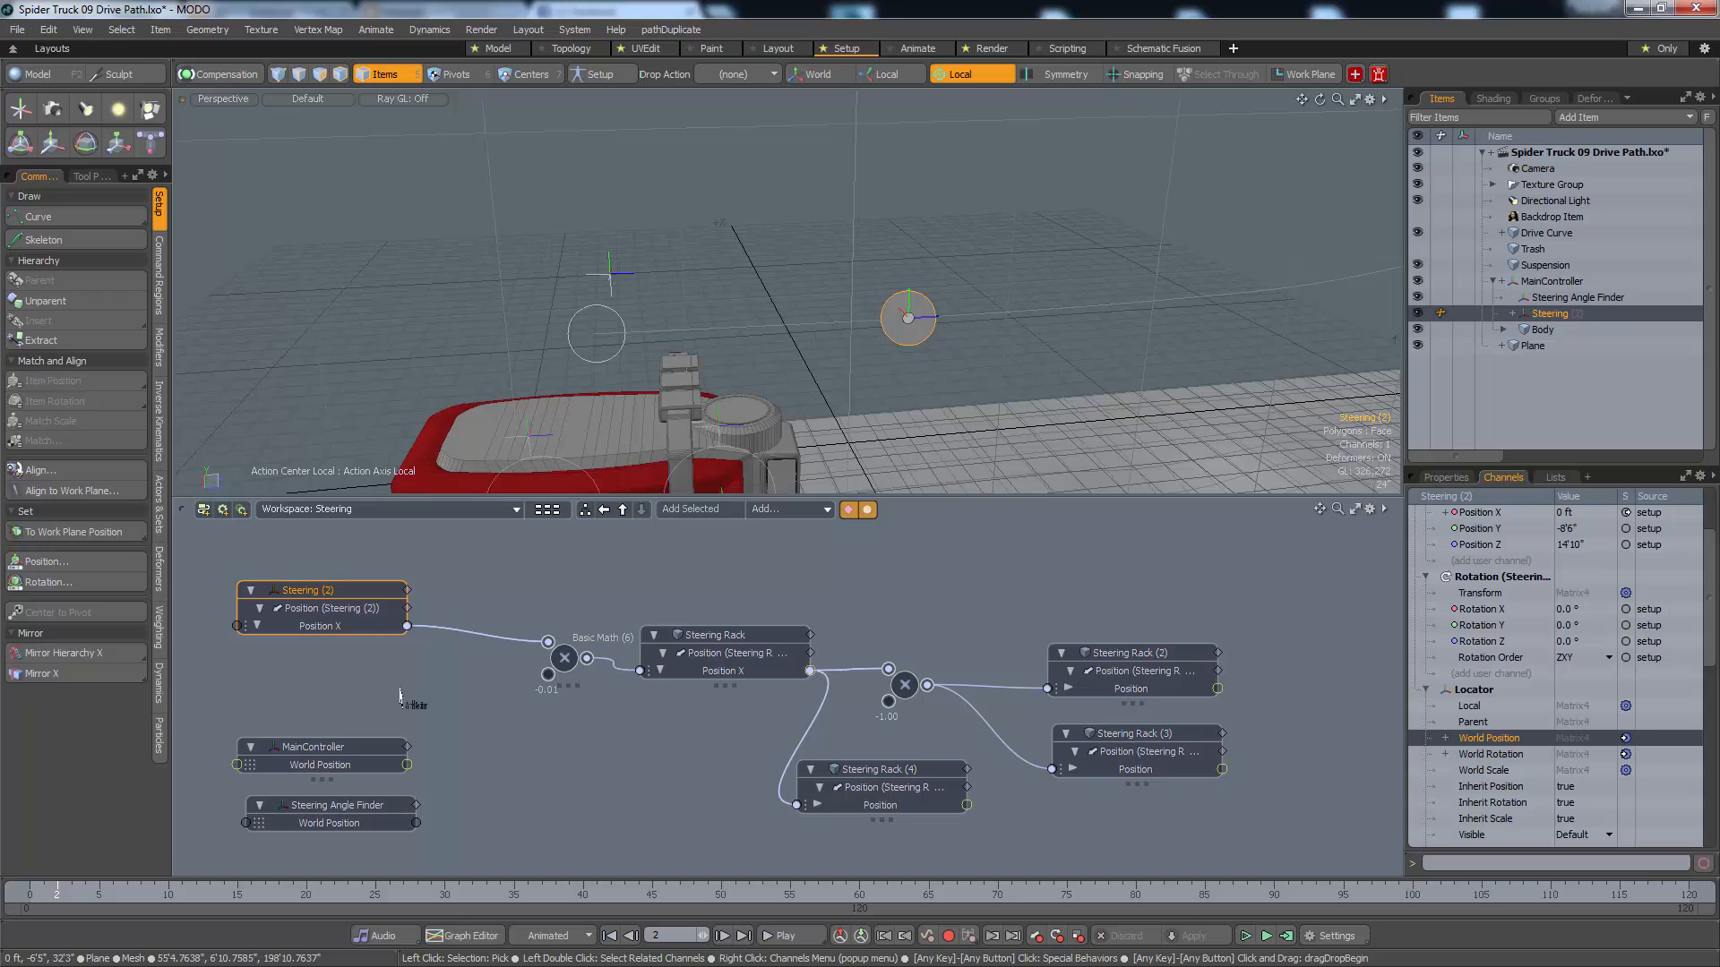
pyautogui.moveTo(399, 696); pyautogui.dragTo(386, 568)
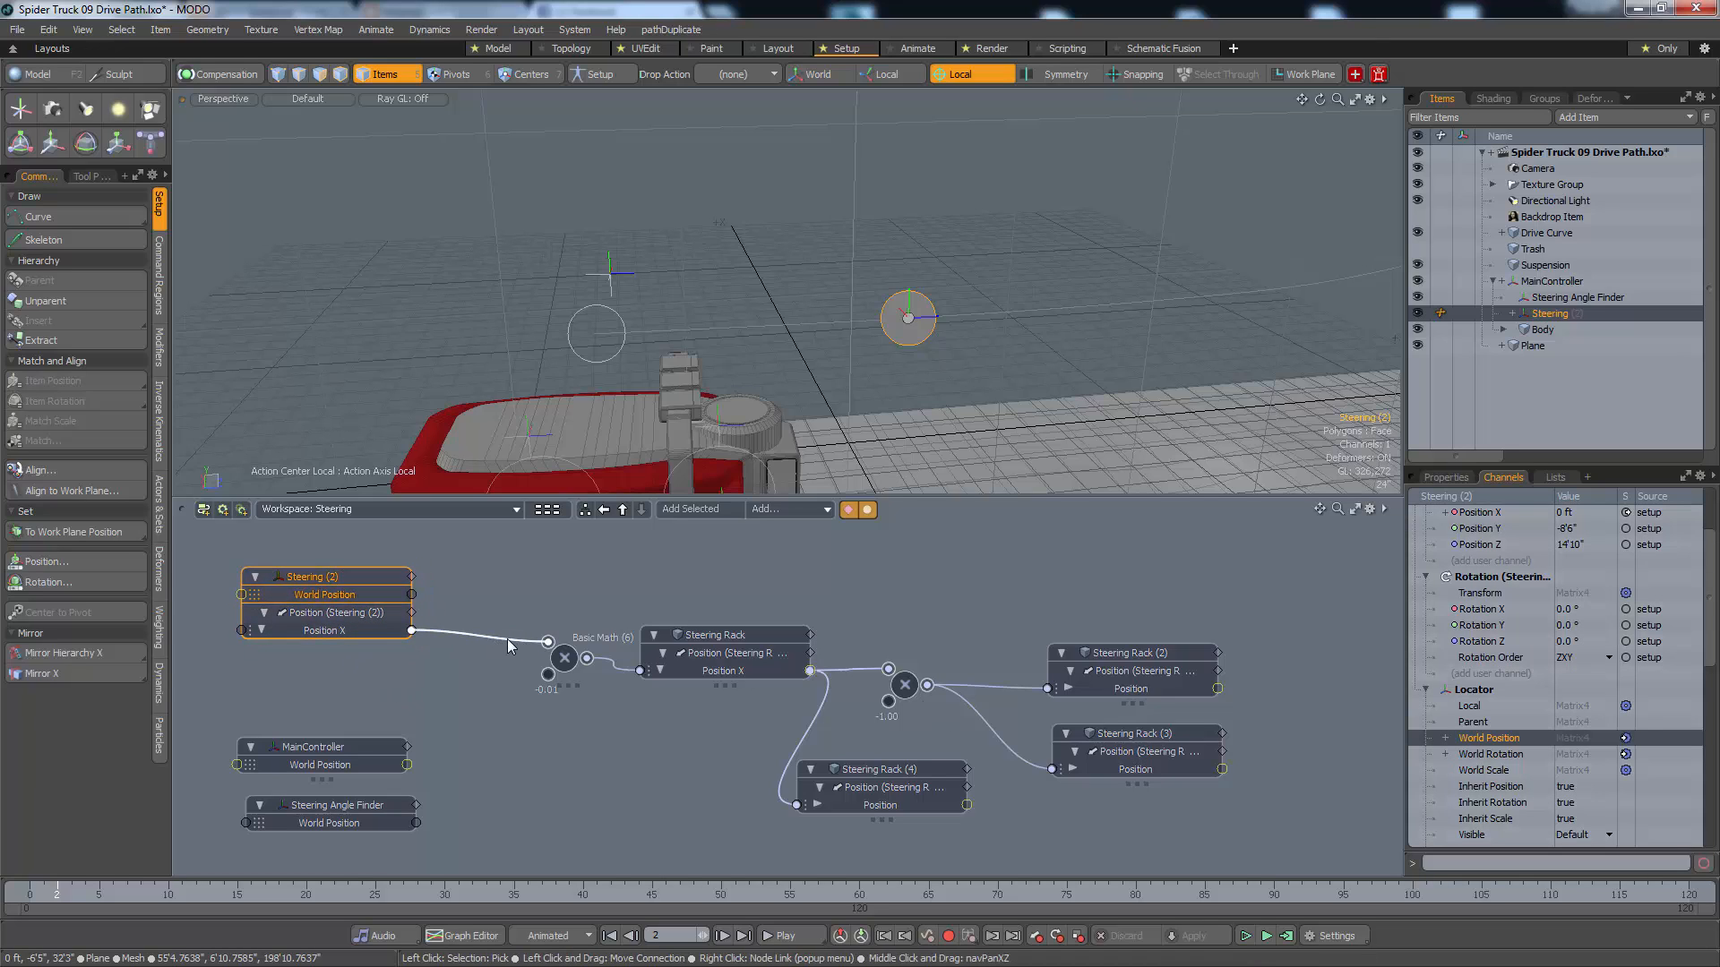
# Disconnect Steering's Position X from the Basic Math multiply node and remove the Steering node from the schematic
pyautogui.moveTo(507, 638); pyautogui.dragTo(403, 627)
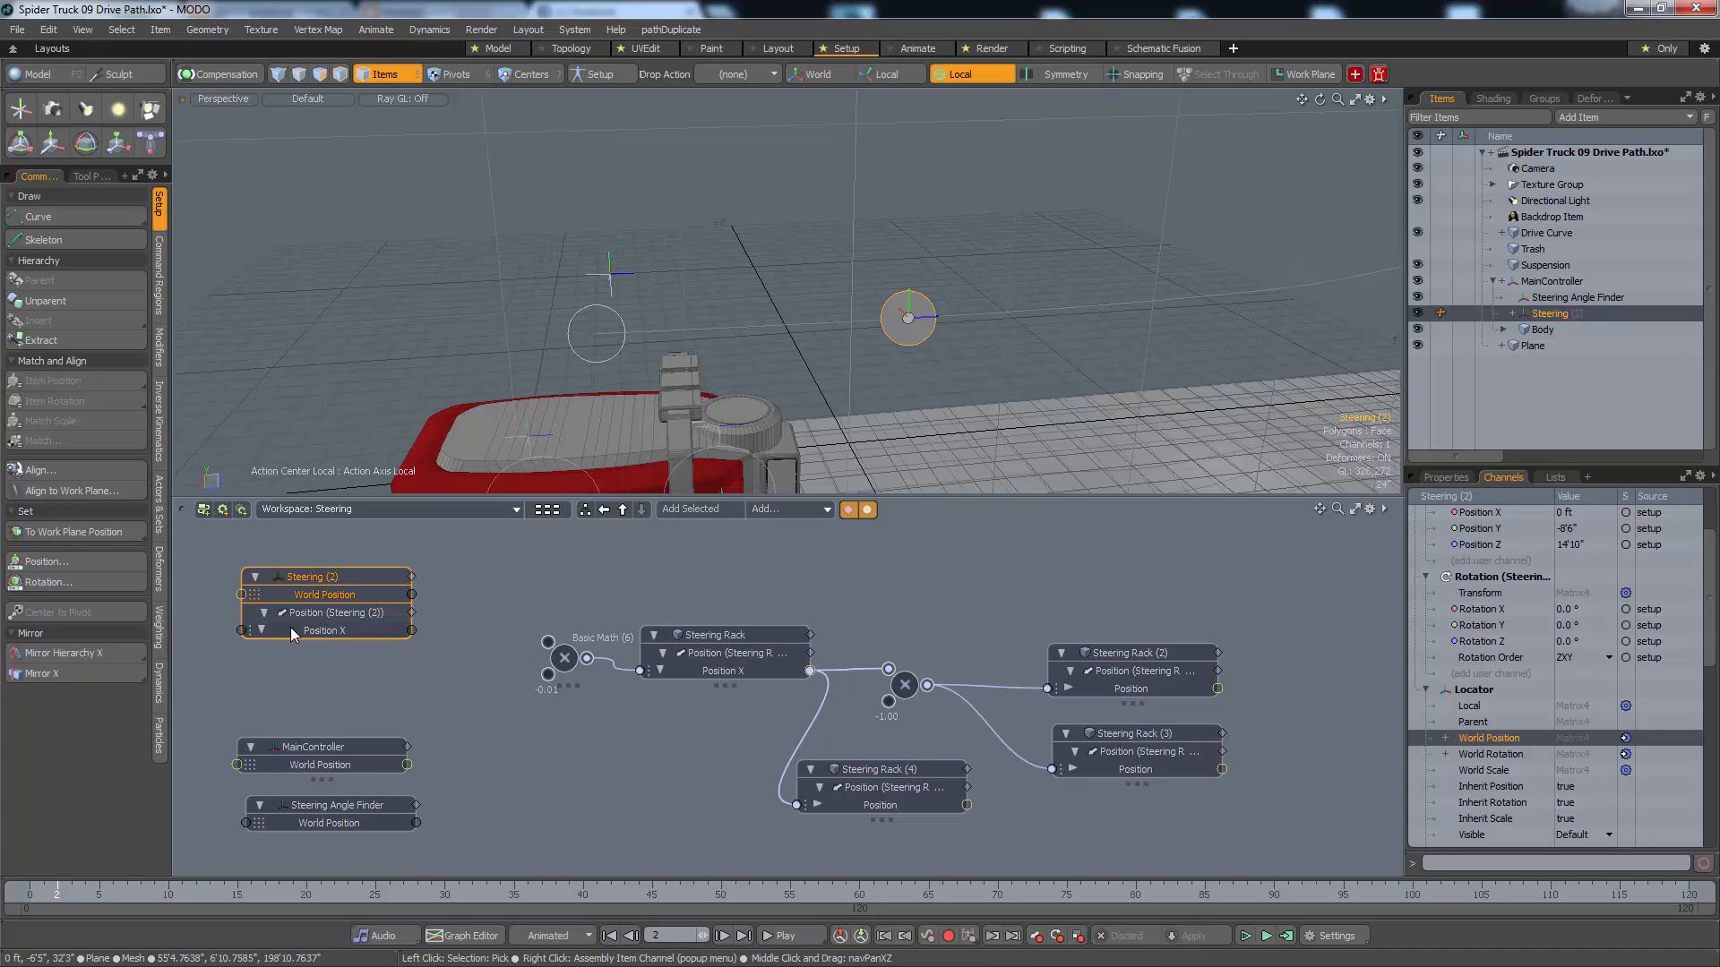
pyautogui.click(325, 633)
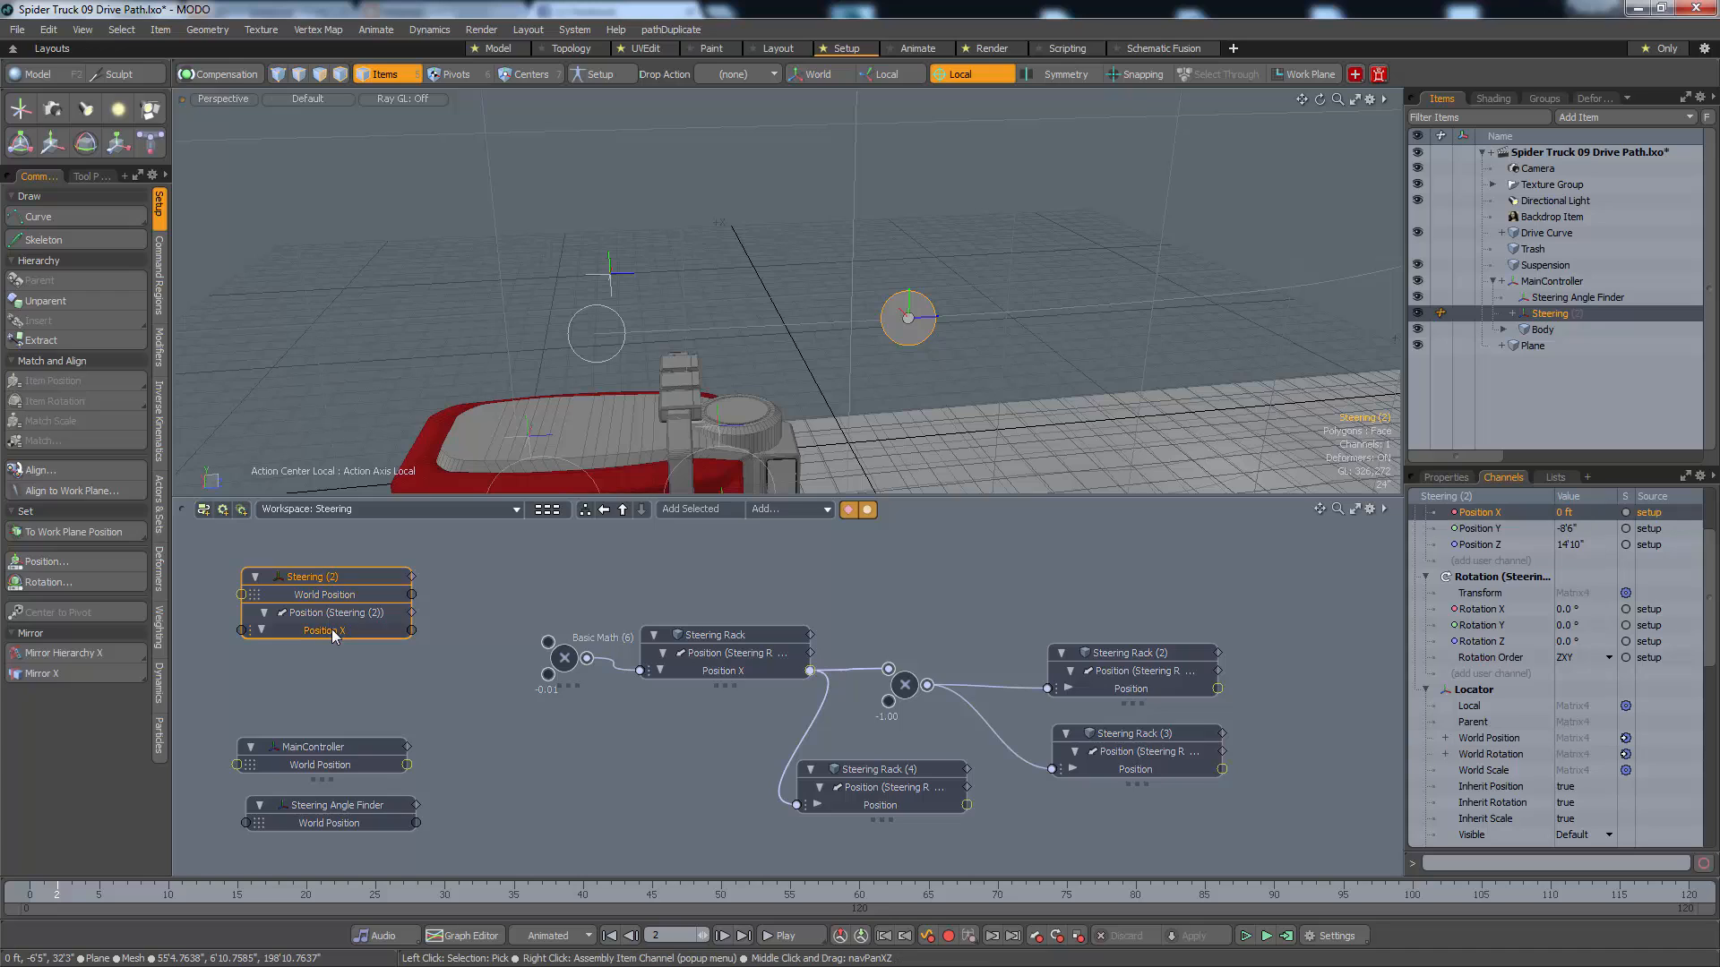
pyautogui.click(264, 613)
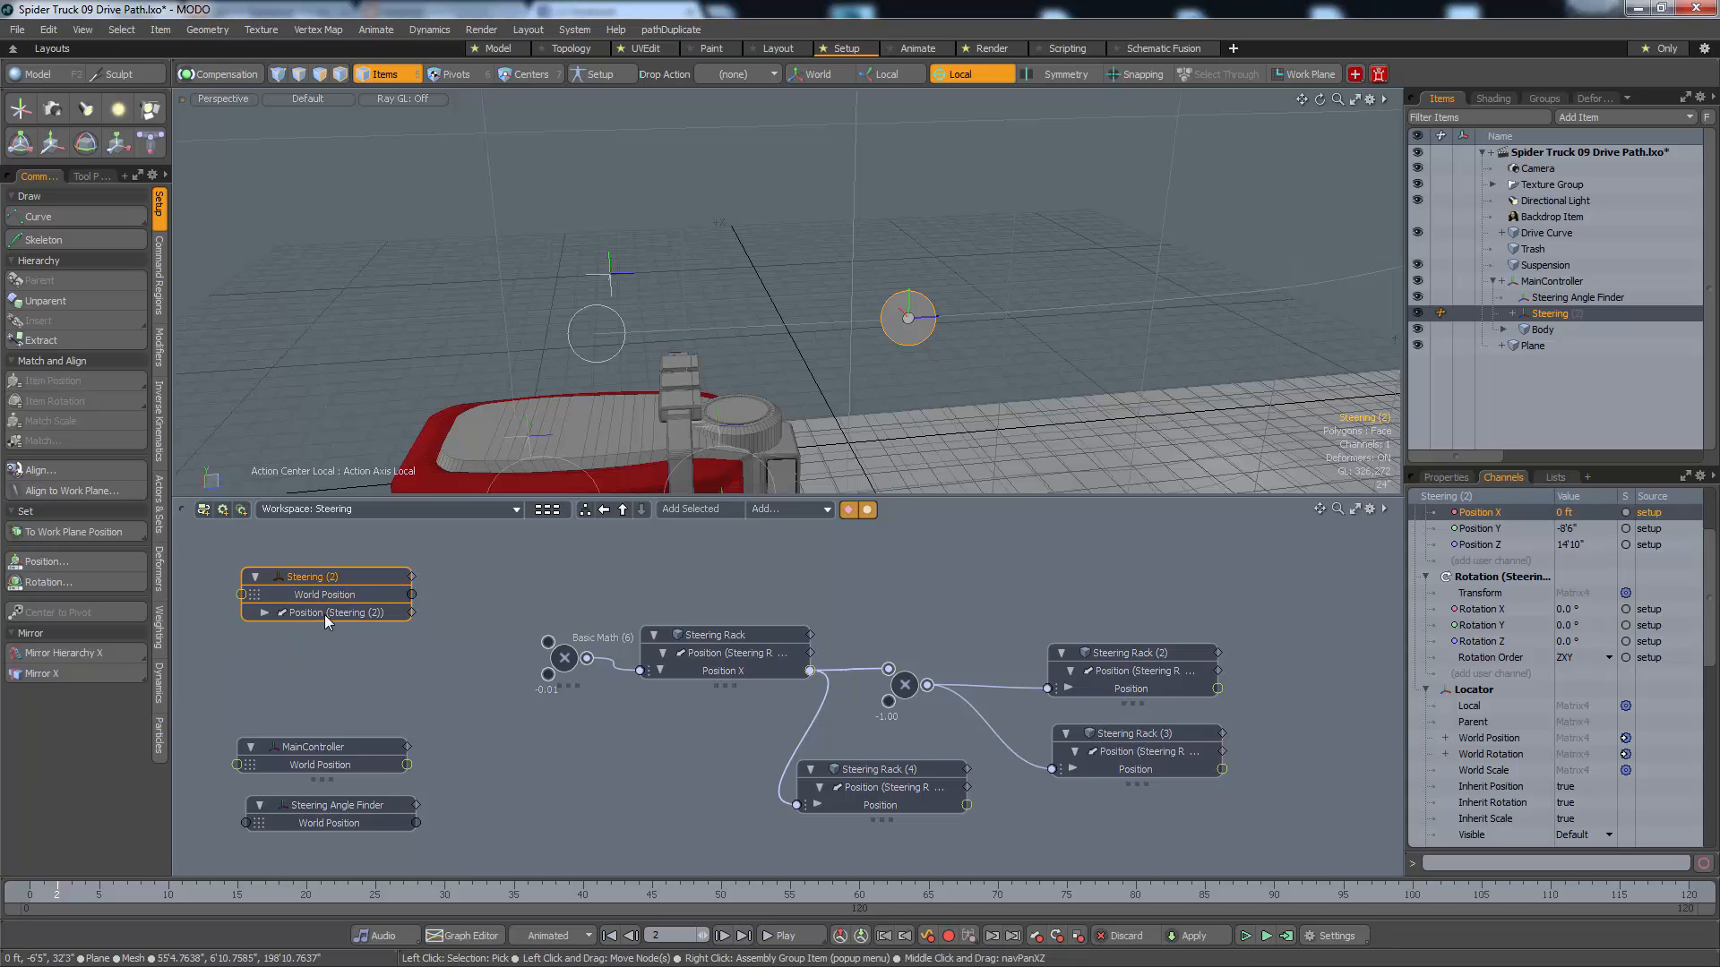
pyautogui.rightClick(324, 615)
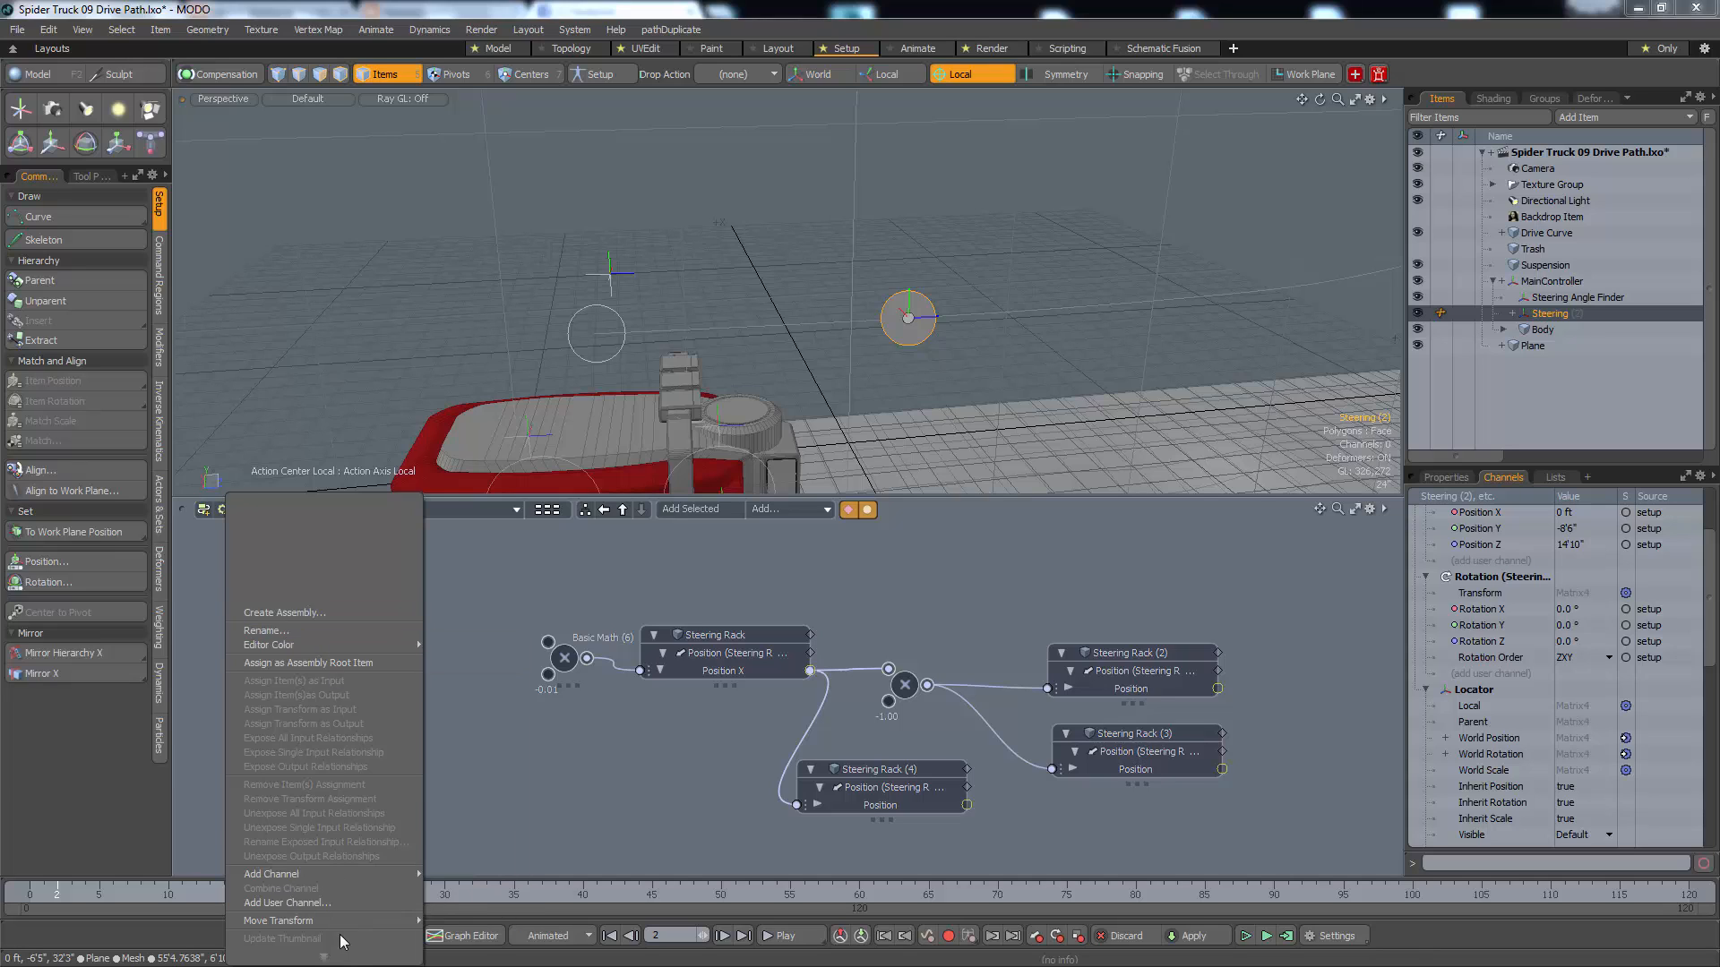
pyautogui.click(352, 895)
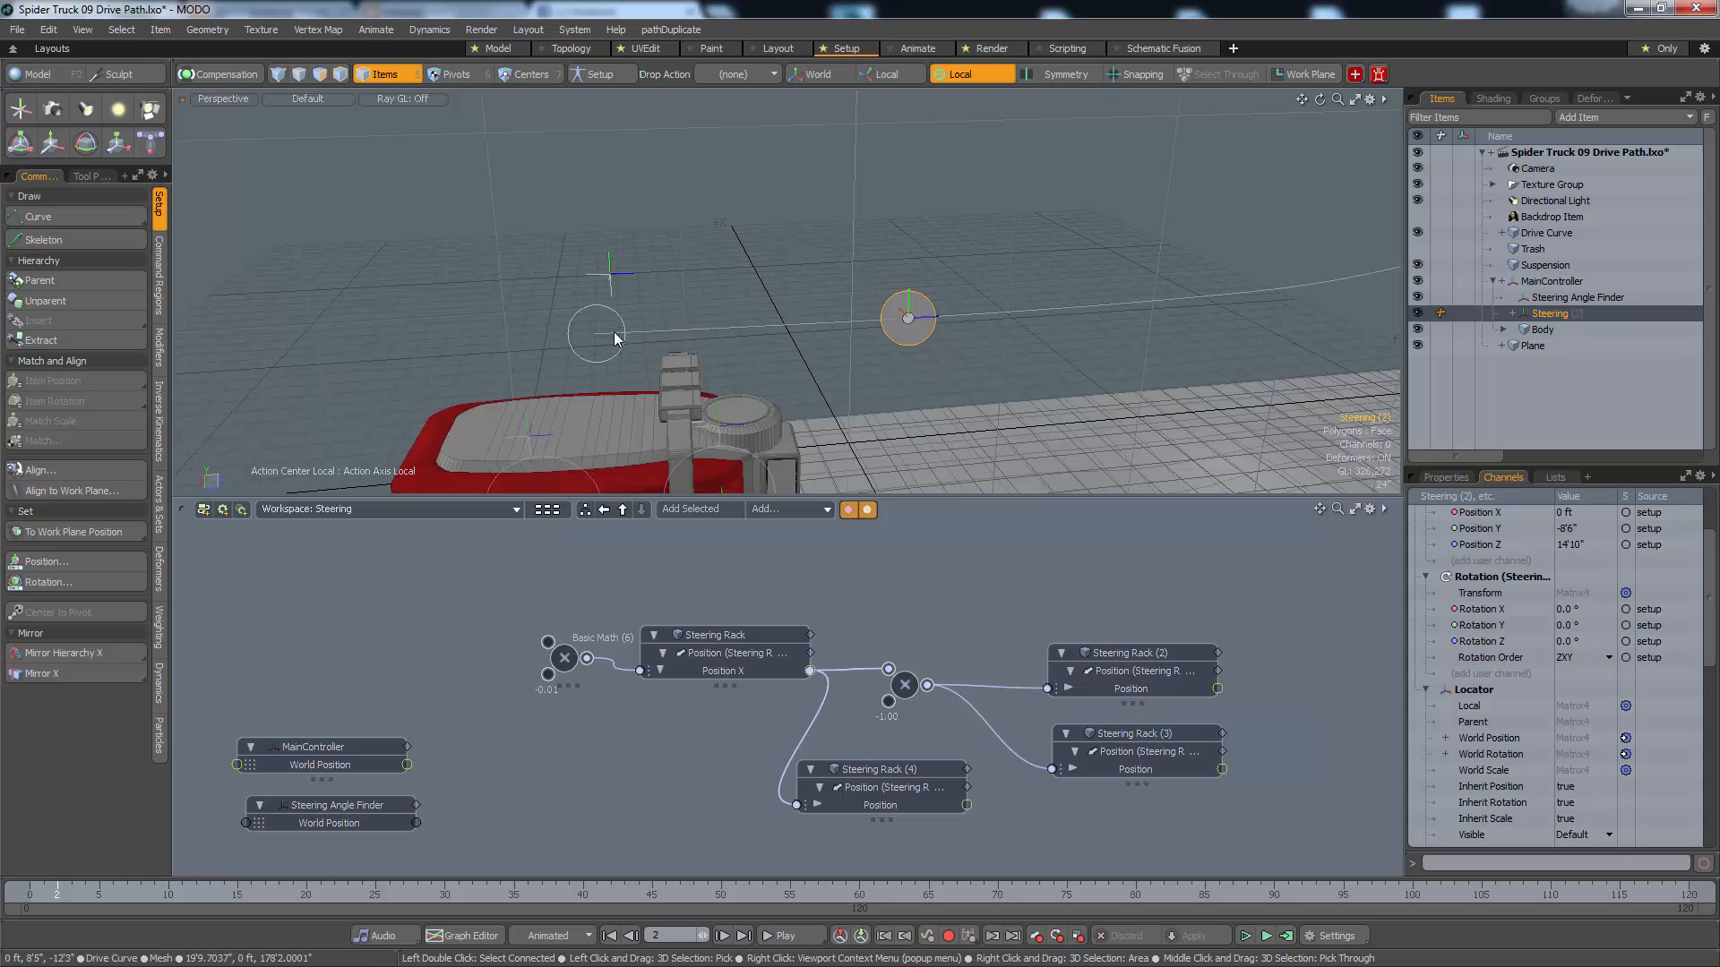
# Add only the Steering controller's World Position to the schematic and stack its node above the MainController and Steering Angle Finder nodes
pyautogui.moveTo(1489, 739); pyautogui.dragTo(605, 621)
pyautogui.moveTo(315, 607); pyautogui.dragTo(334, 685)
pyautogui.moveTo(386, 801); pyautogui.dragTo(381, 817)
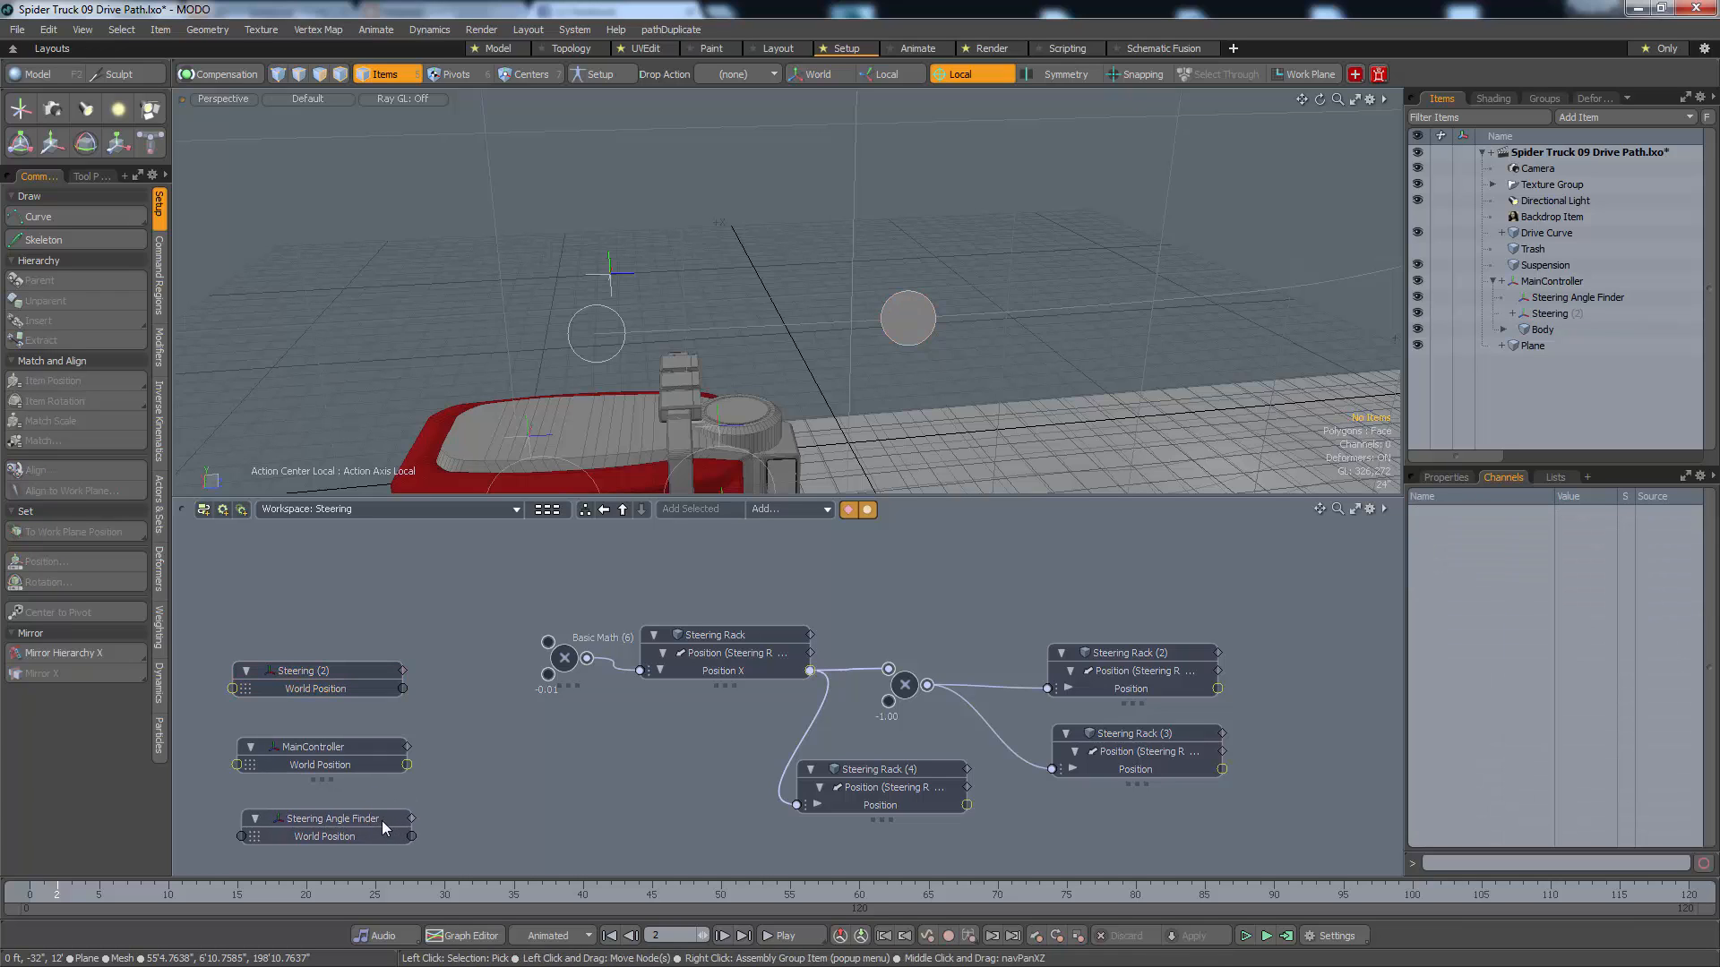
pyautogui.moveTo(359, 743); pyautogui.dragTo(342, 740)
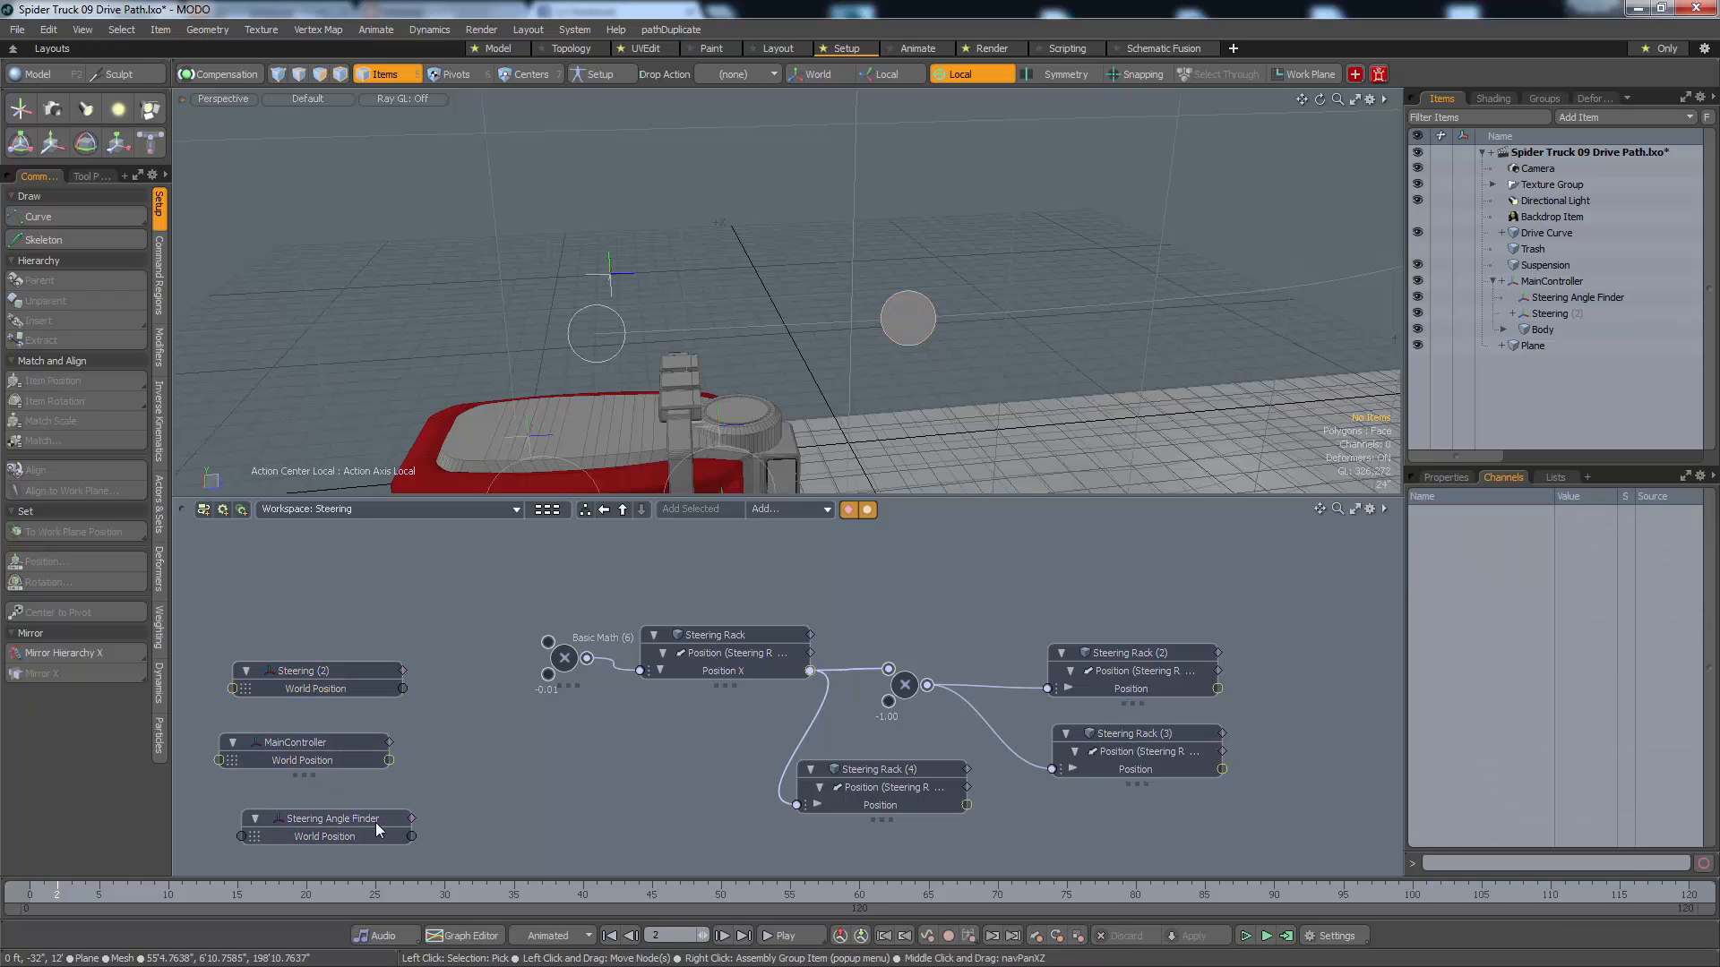
pyautogui.moveTo(376, 818); pyautogui.dragTo(359, 813)
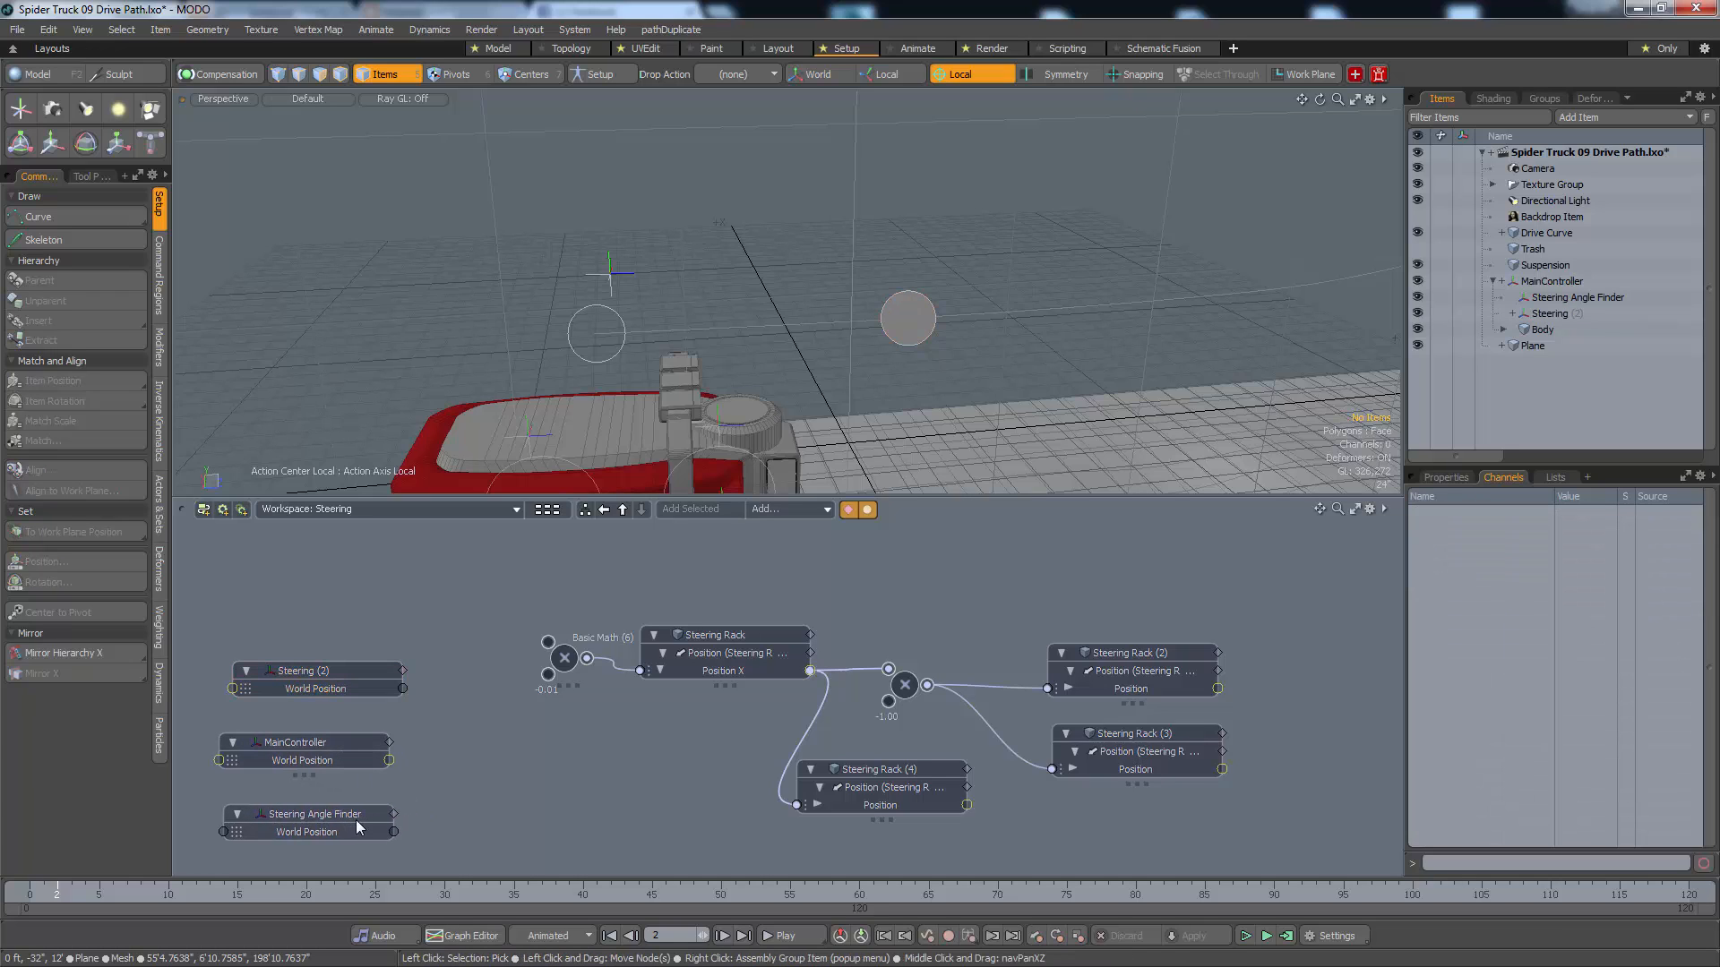
# Add a Measure Angle channel modifier to the schematic and place it beside the three World Position nodes
pyautogui.click(770, 512)
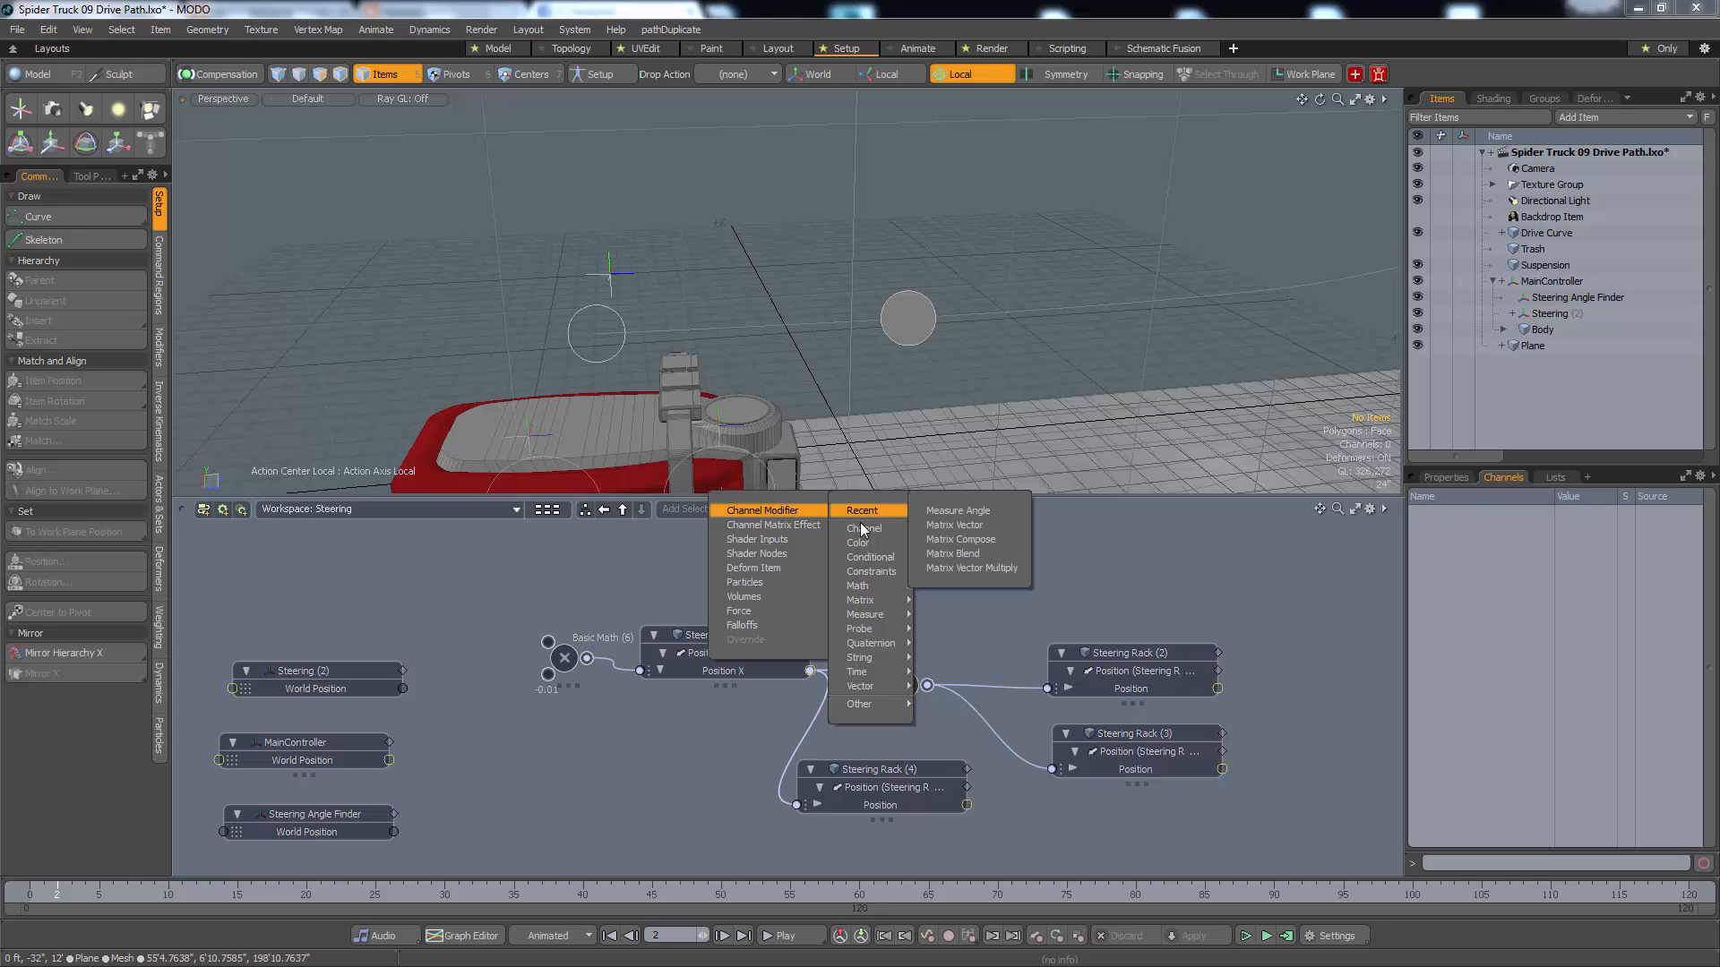
pyautogui.moveTo(865, 615)
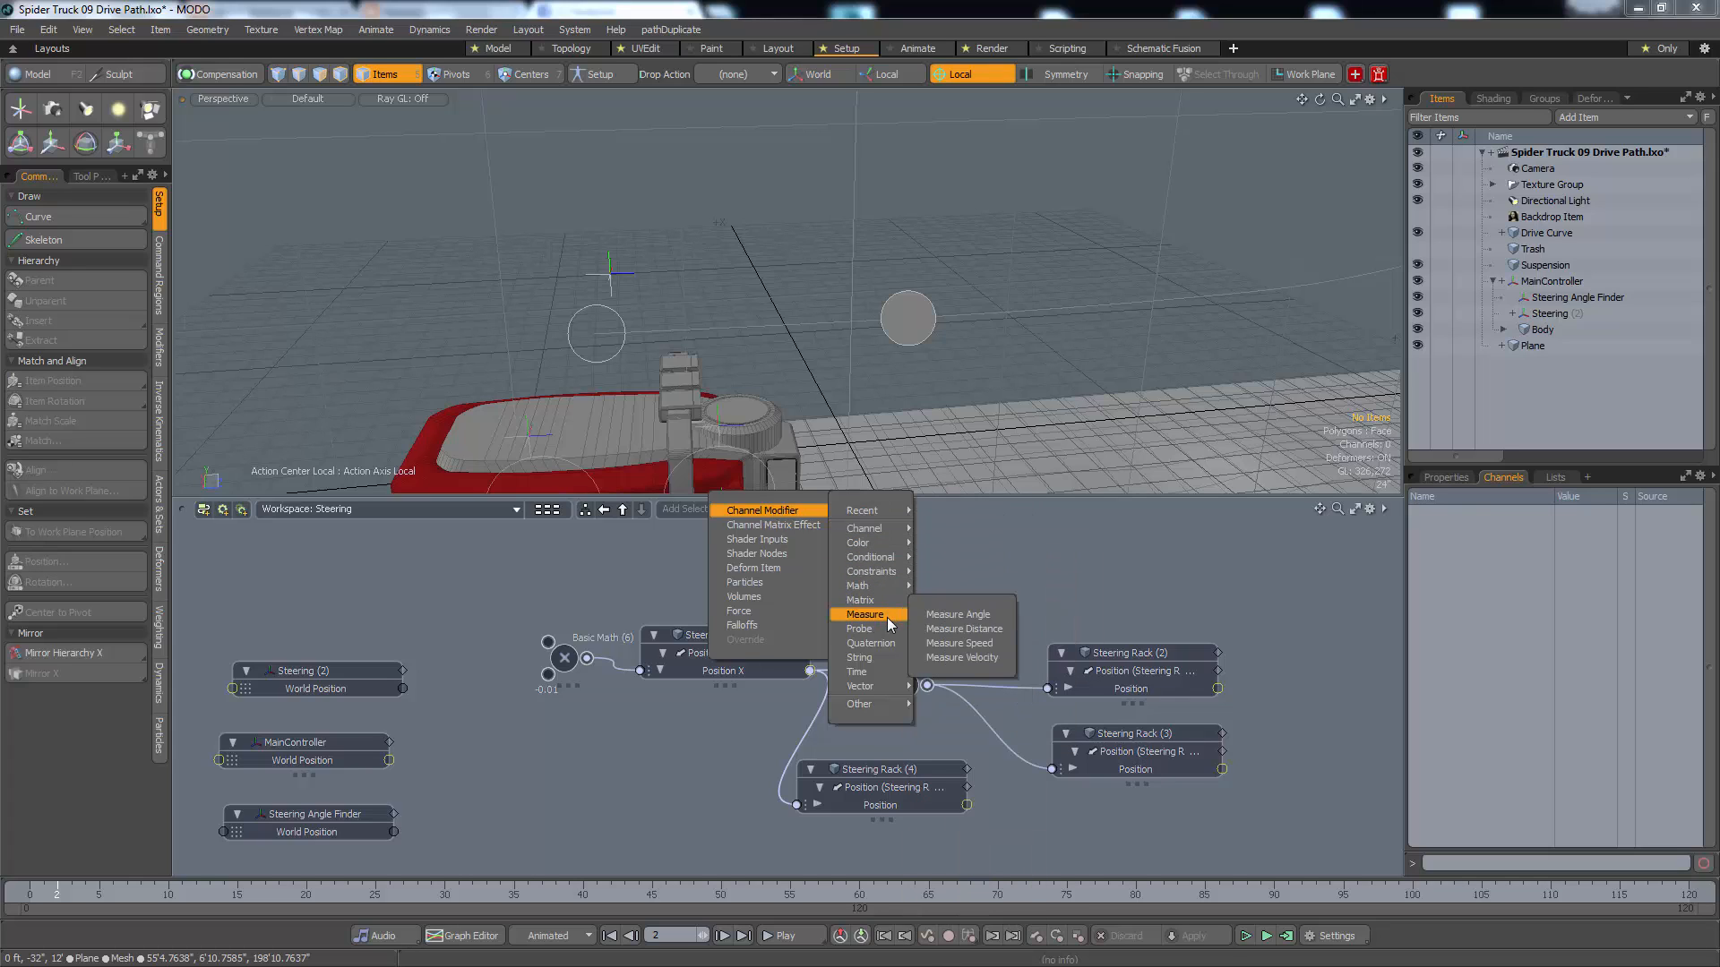
pyautogui.click(958, 615)
pyautogui.moveTo(910, 765); pyautogui.dragTo(601, 730)
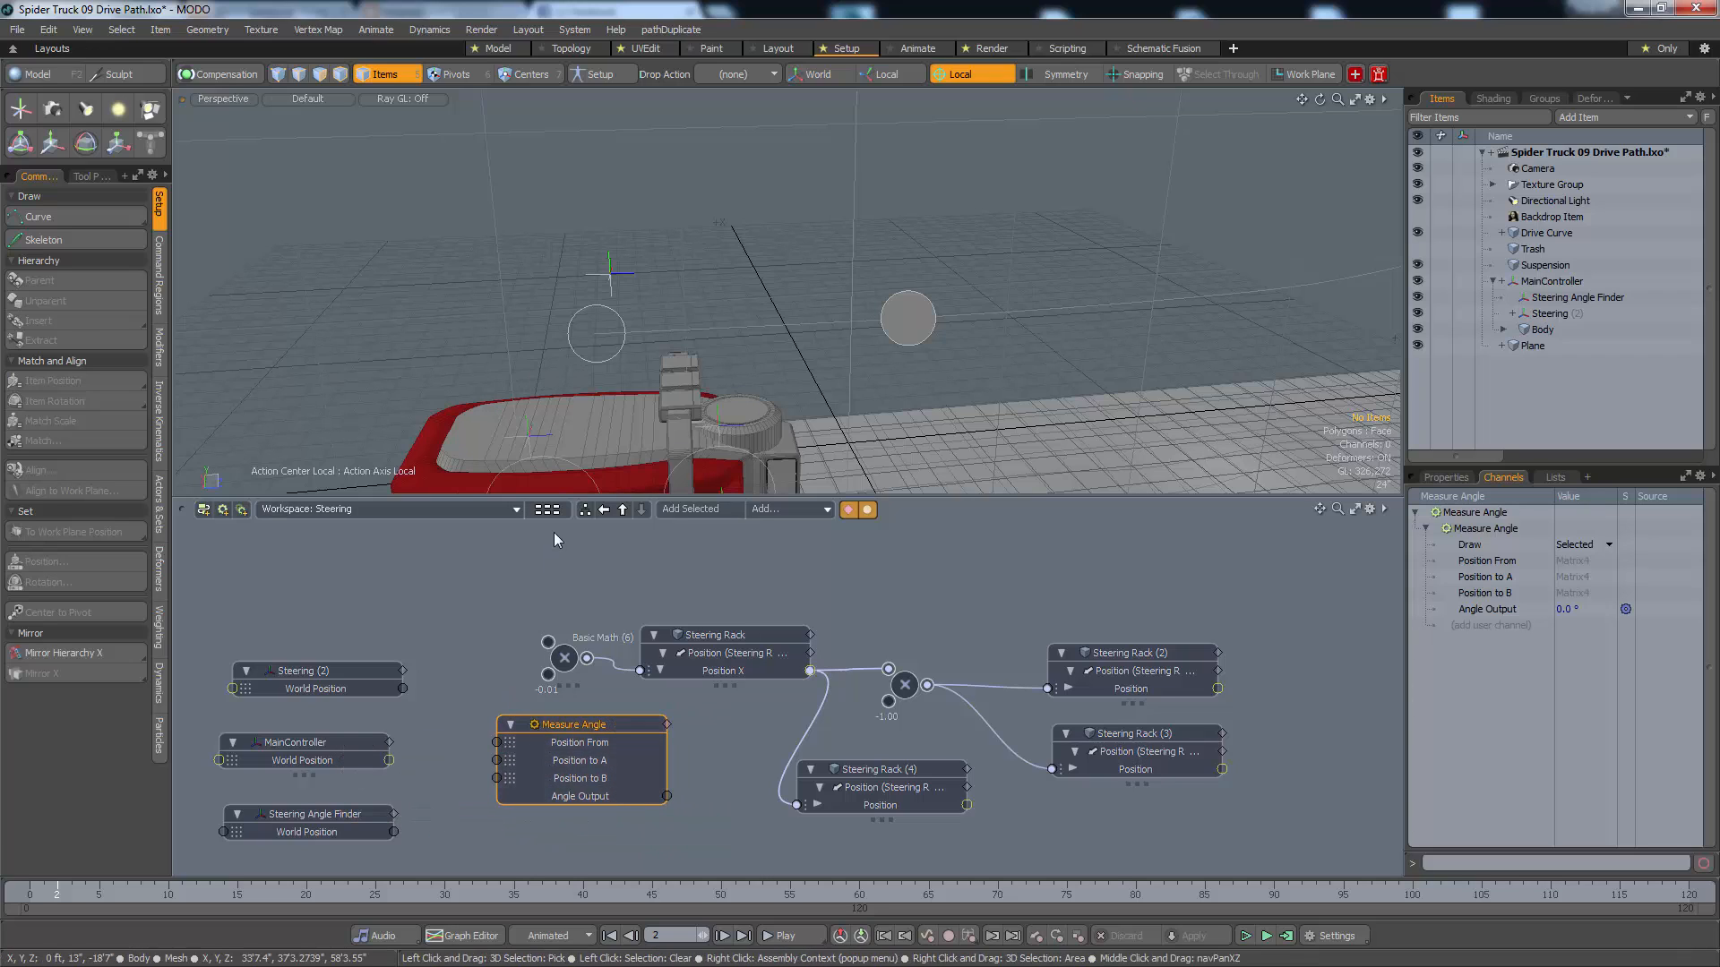
# Connect the World Positions of MainController, Steering and Steering Angle Finder to Measure Angle's Position From, Position to A and Position to B respectively
pyautogui.click(583, 362)
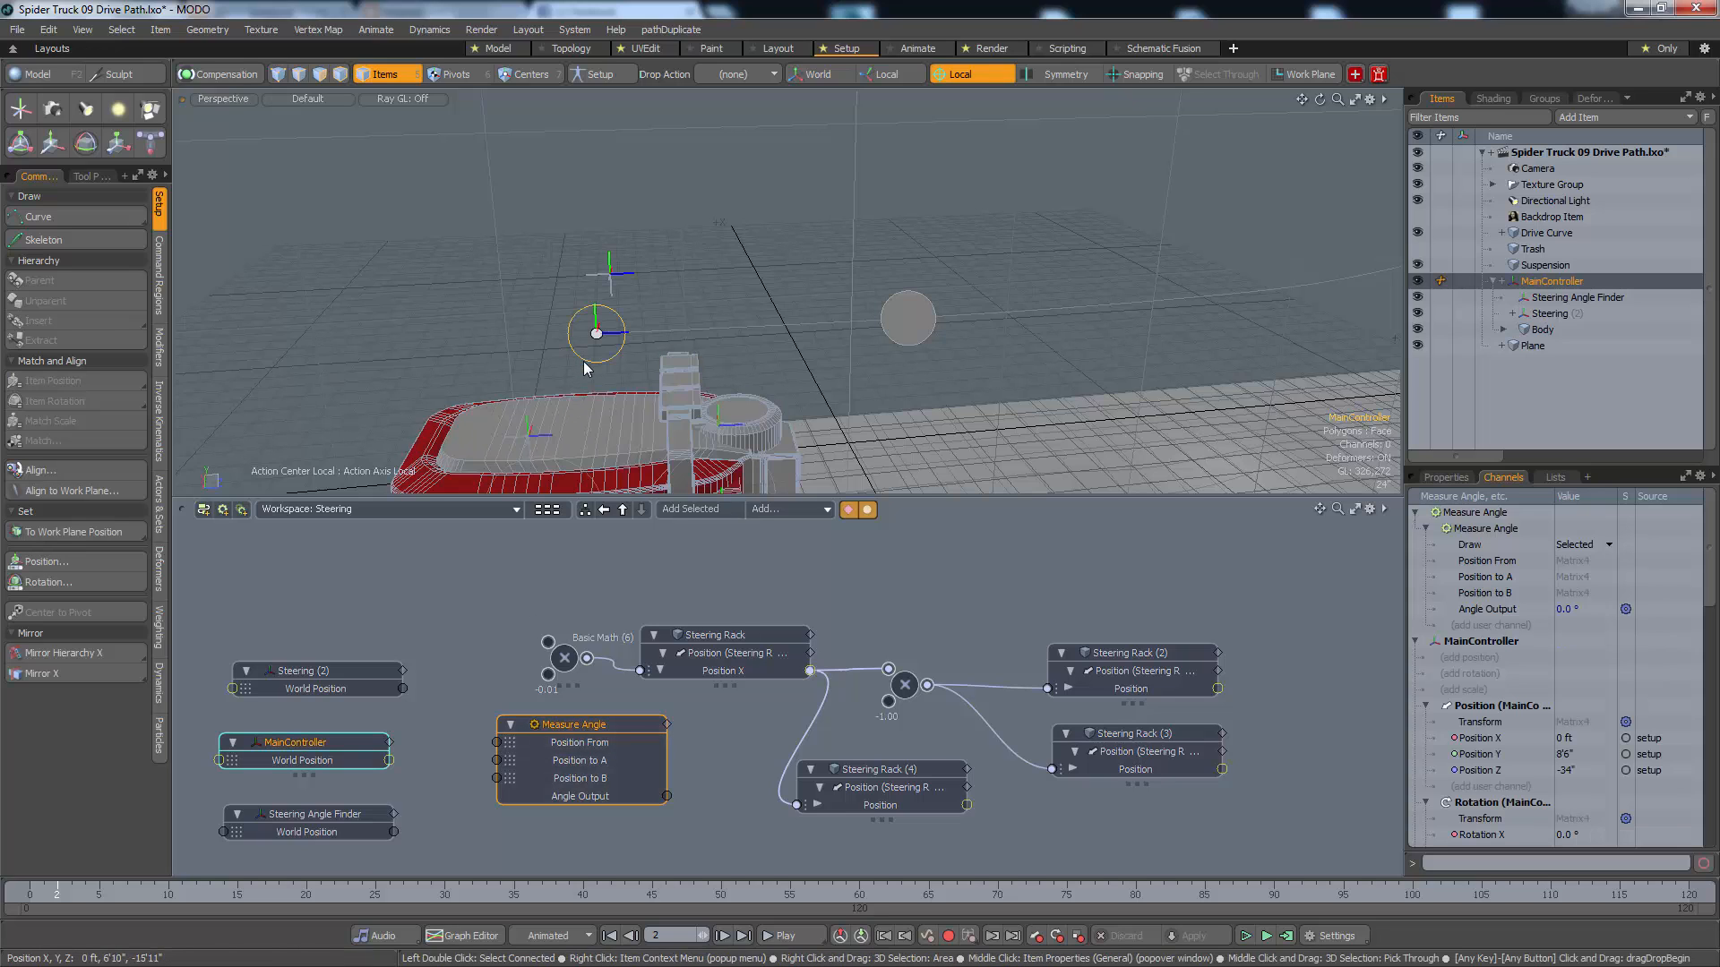
pyautogui.click(391, 762)
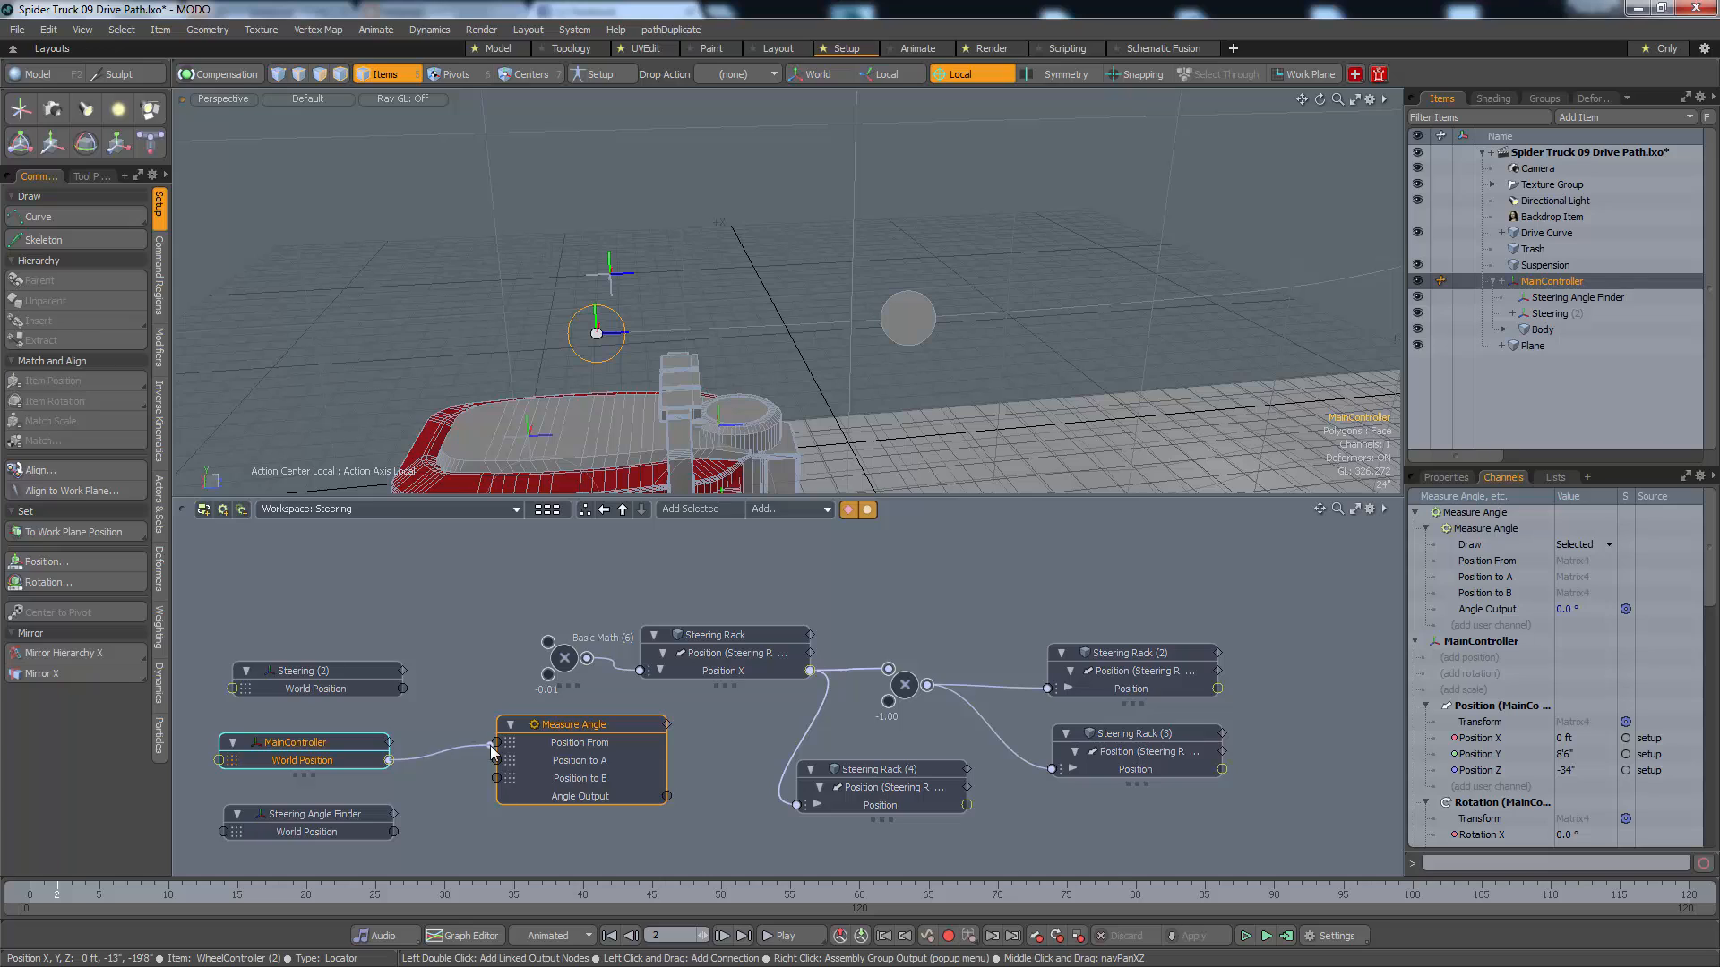
pyautogui.moveTo(494, 744); pyautogui.dragTo(493, 743)
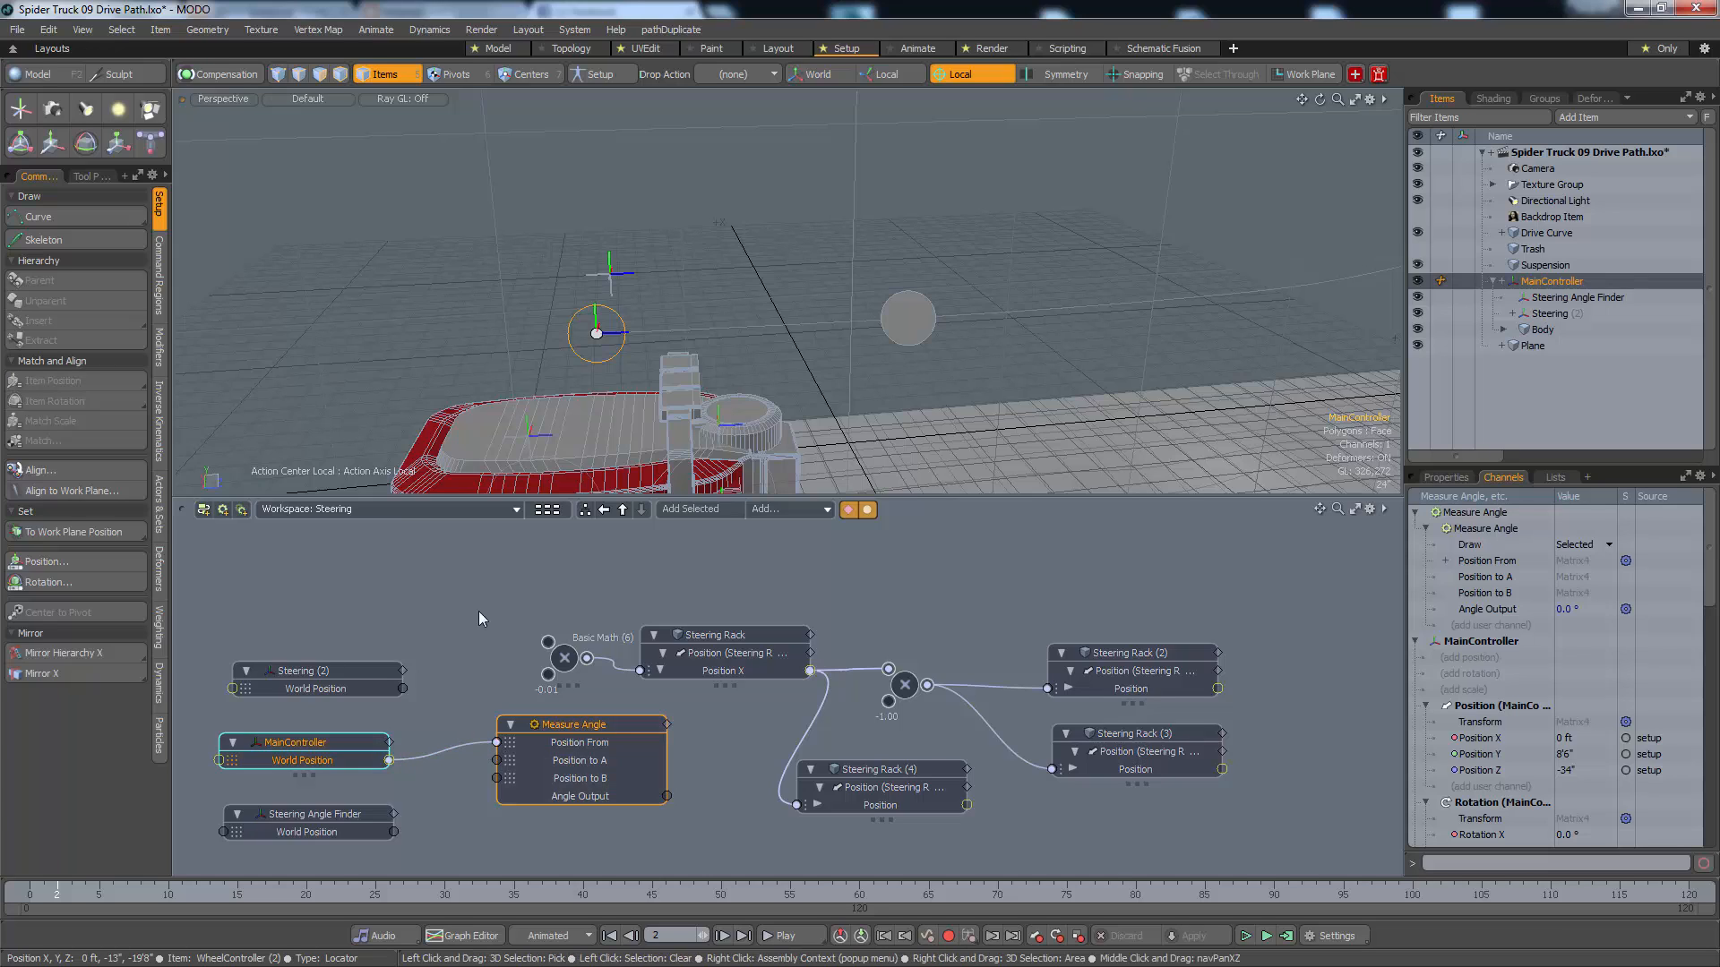
pyautogui.moveTo(406, 688); pyautogui.dragTo(494, 760)
pyautogui.moveTo(395, 833); pyautogui.dragTo(498, 787)
pyautogui.keyDown('alt'); pyautogui.moveTo(700, 416); pyautogui.dragTo(722, 322); pyautogui.keyUp('alt')
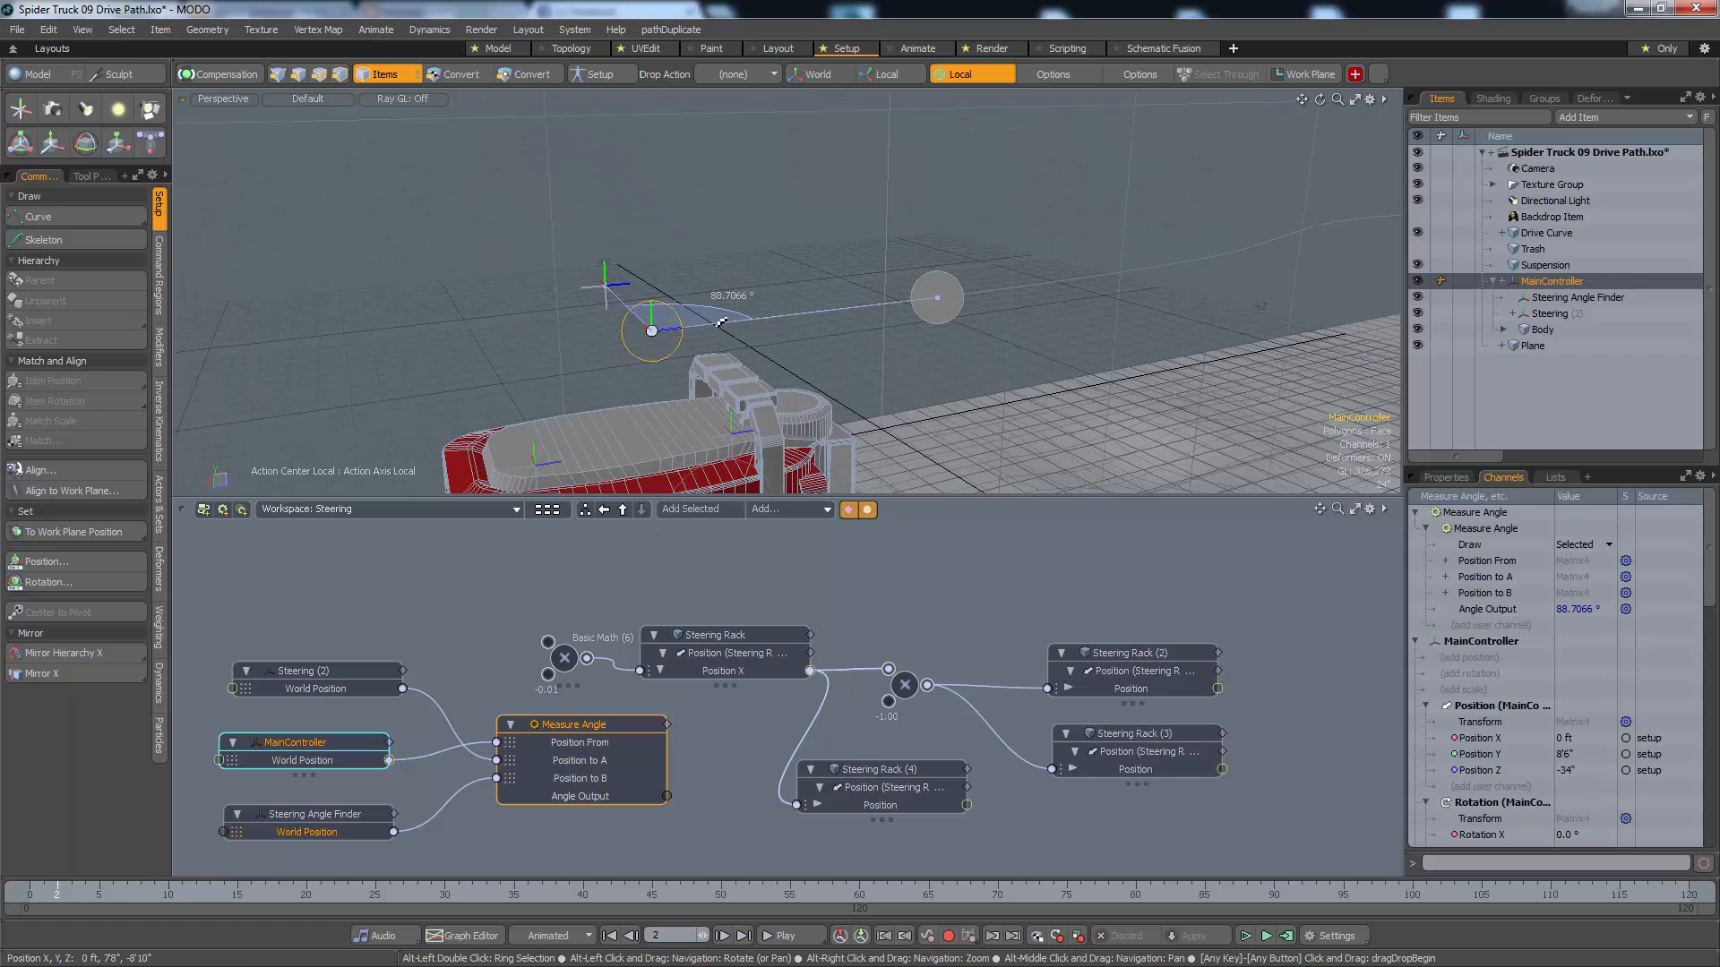
pyautogui.click(718, 743)
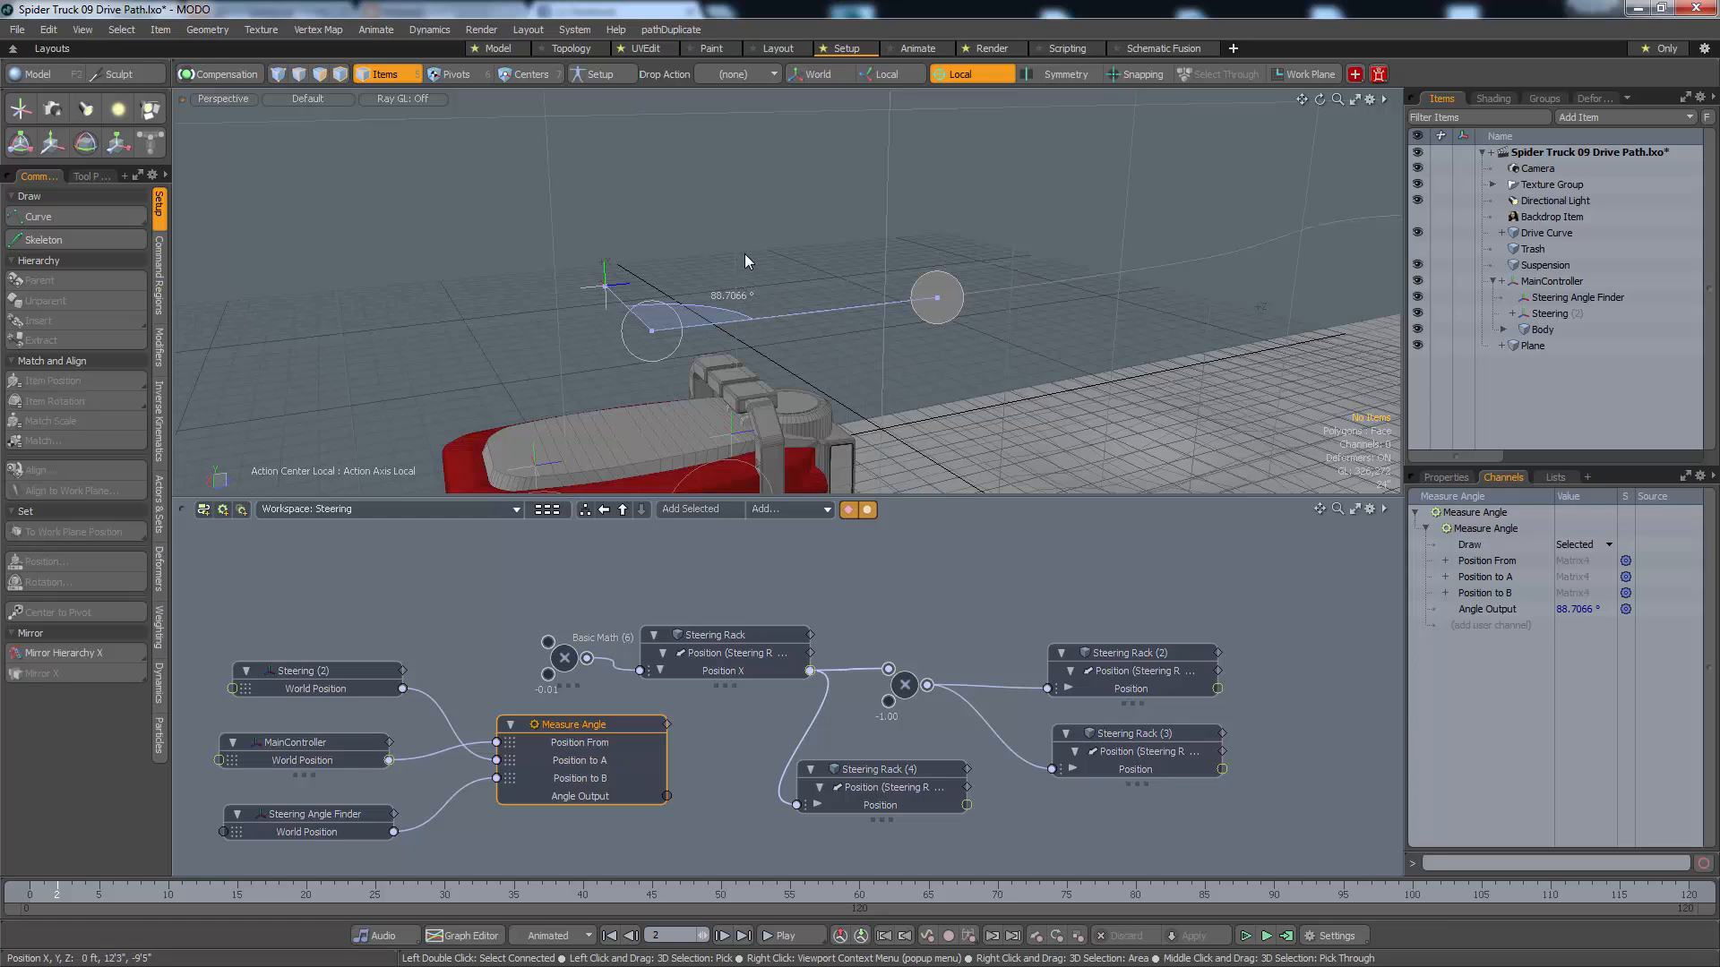
# Play the animation and watch the truck and its measured angle along the drive path
pyautogui.press('Up')
pyautogui.keyDown('alt'); pyautogui.moveTo(960, 304); pyautogui.dragTo(1165, 394); pyautogui.keyUp('alt')
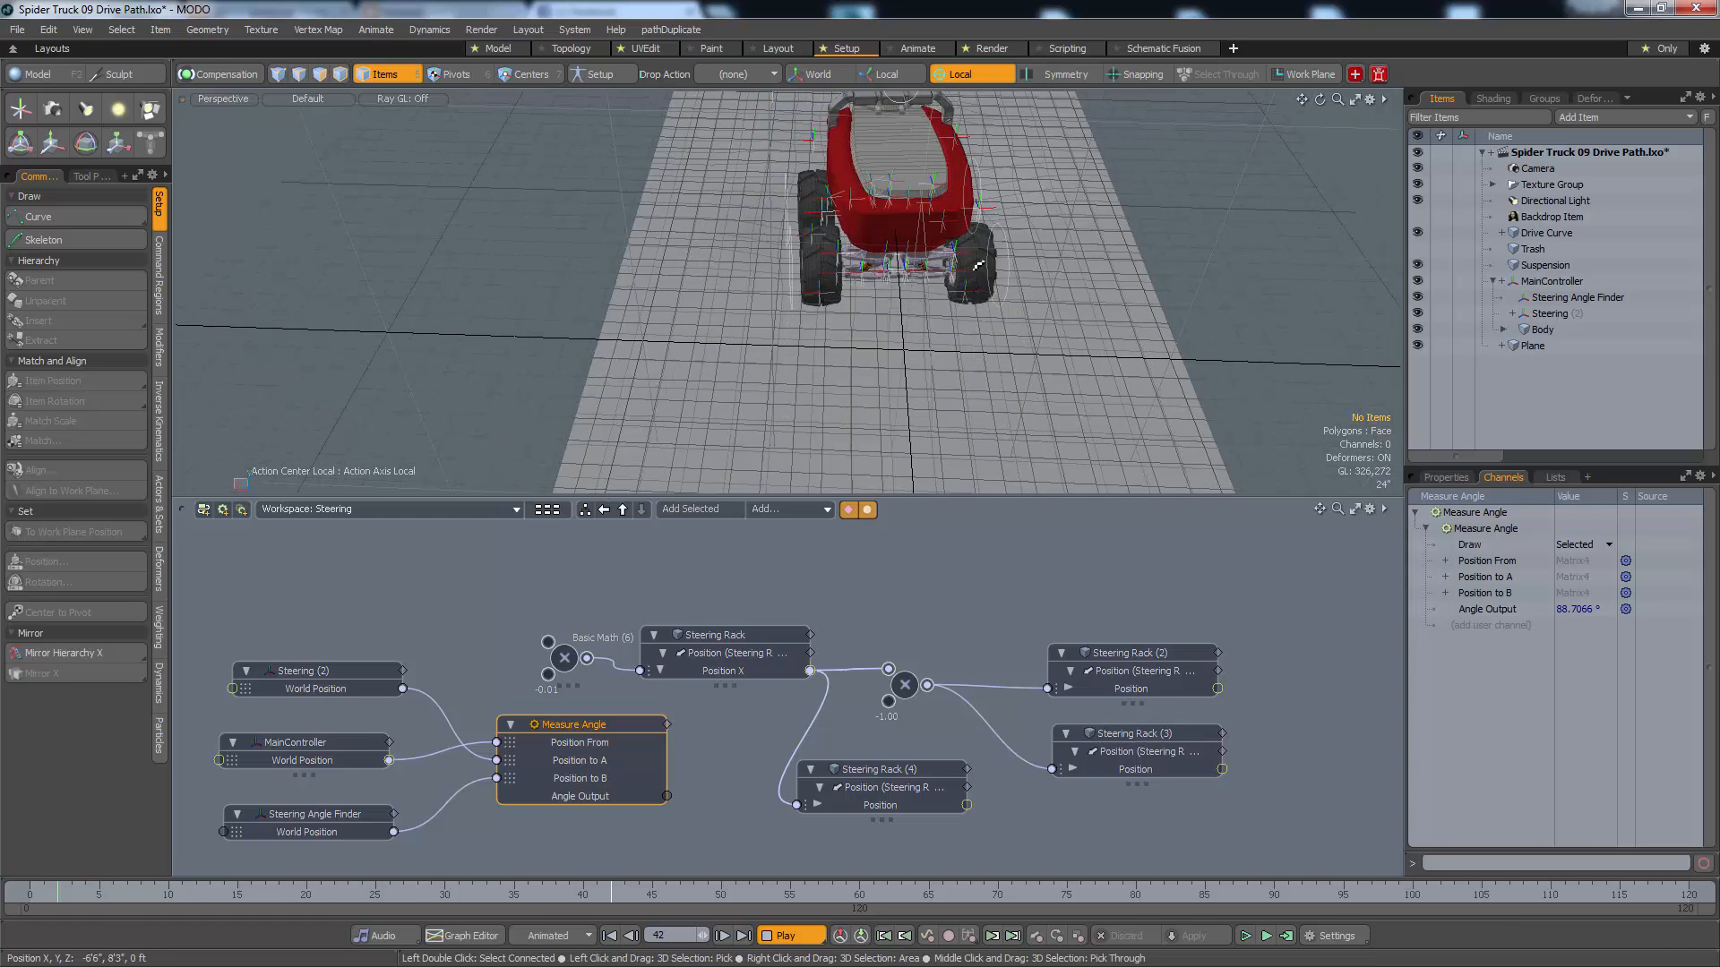
pyautogui.scroll(-5, 978, 266)
pyautogui.keyDown('alt'); pyautogui.keyDown('shift'); pyautogui.moveTo(921, 391); pyautogui.dragTo(824, 470); pyautogui.keyUp('shift'); pyautogui.keyUp('alt')
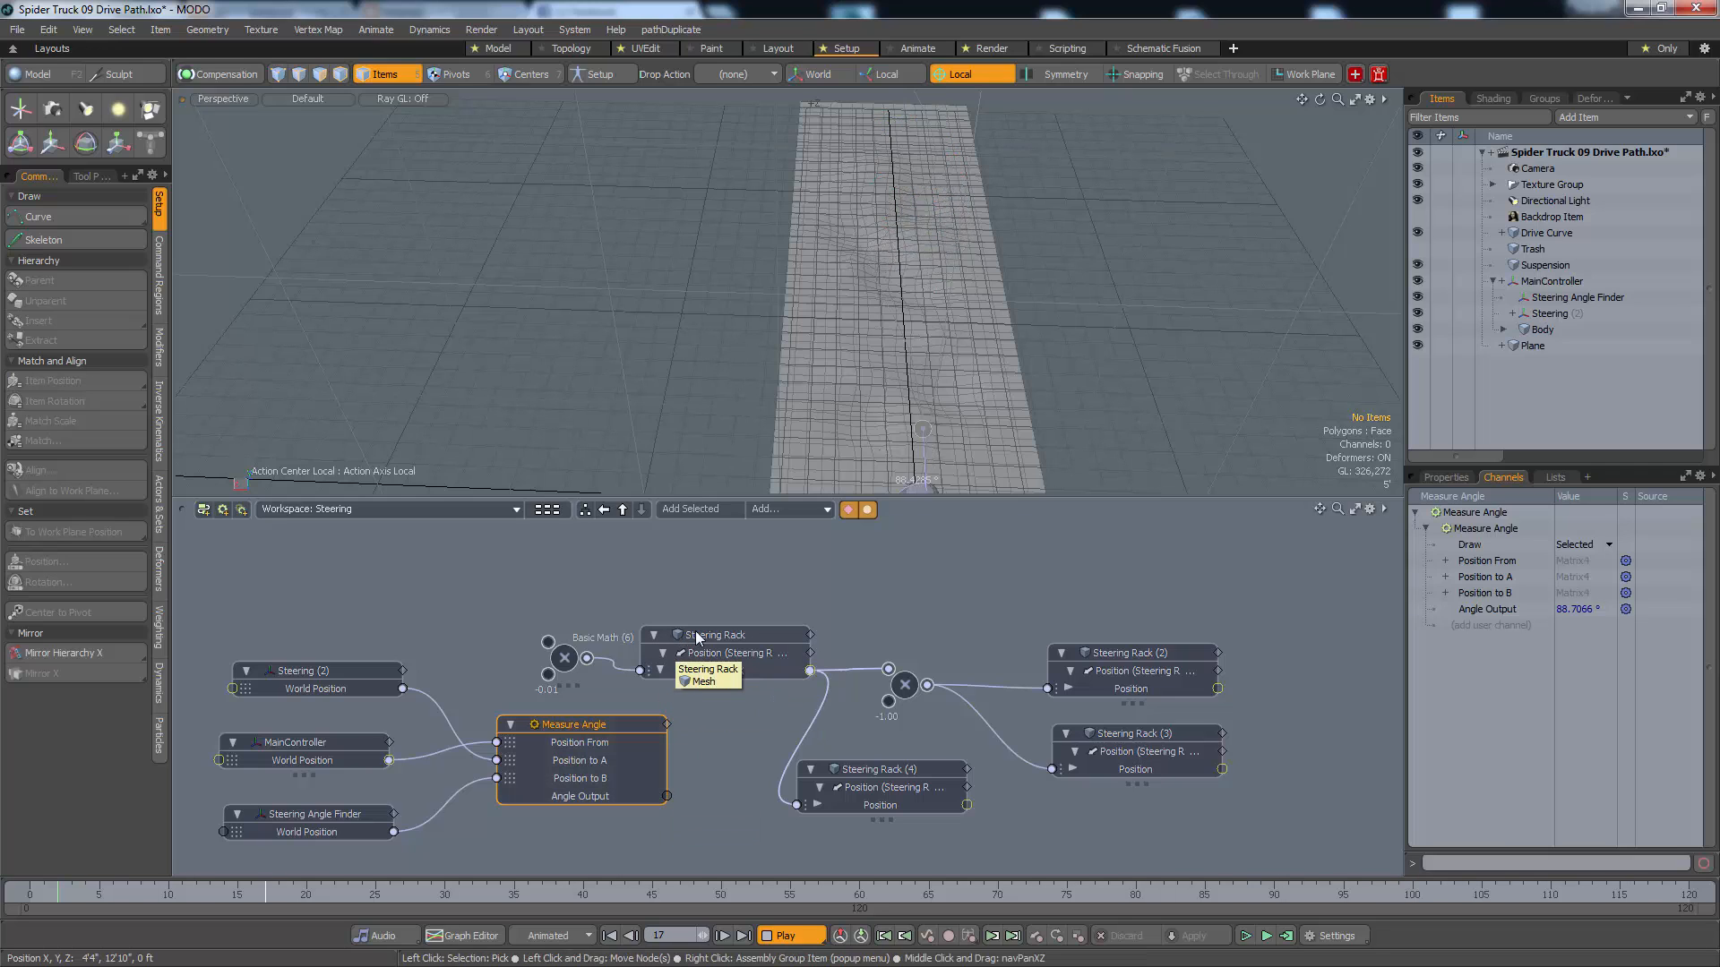
# Move the Measure Angle node and its three World Position nodes away from the Basic Math multiply node to make room
pyautogui.moveTo(314, 633); pyautogui.dragTo(347, 795)
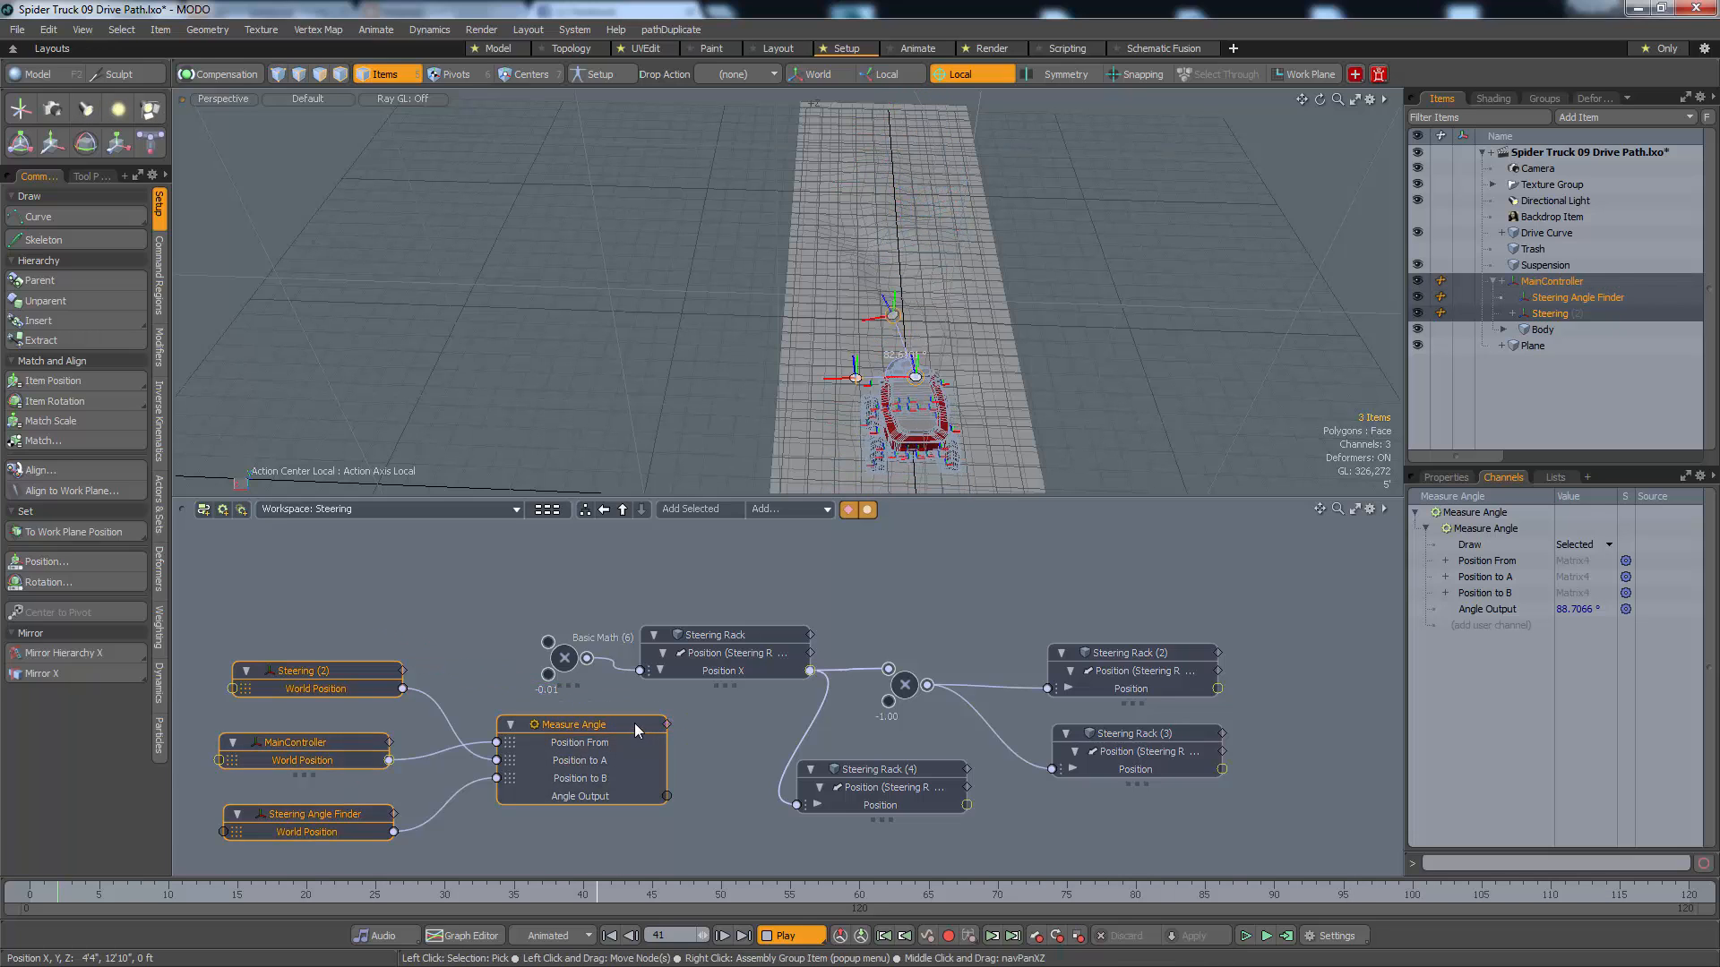
pyautogui.moveTo(636, 730); pyautogui.dragTo(391, 609)
pyautogui.moveTo(564, 739); pyautogui.dragTo(766, 761, button='middle')
pyautogui.moveTo(528, 603); pyautogui.dragTo(482, 600)
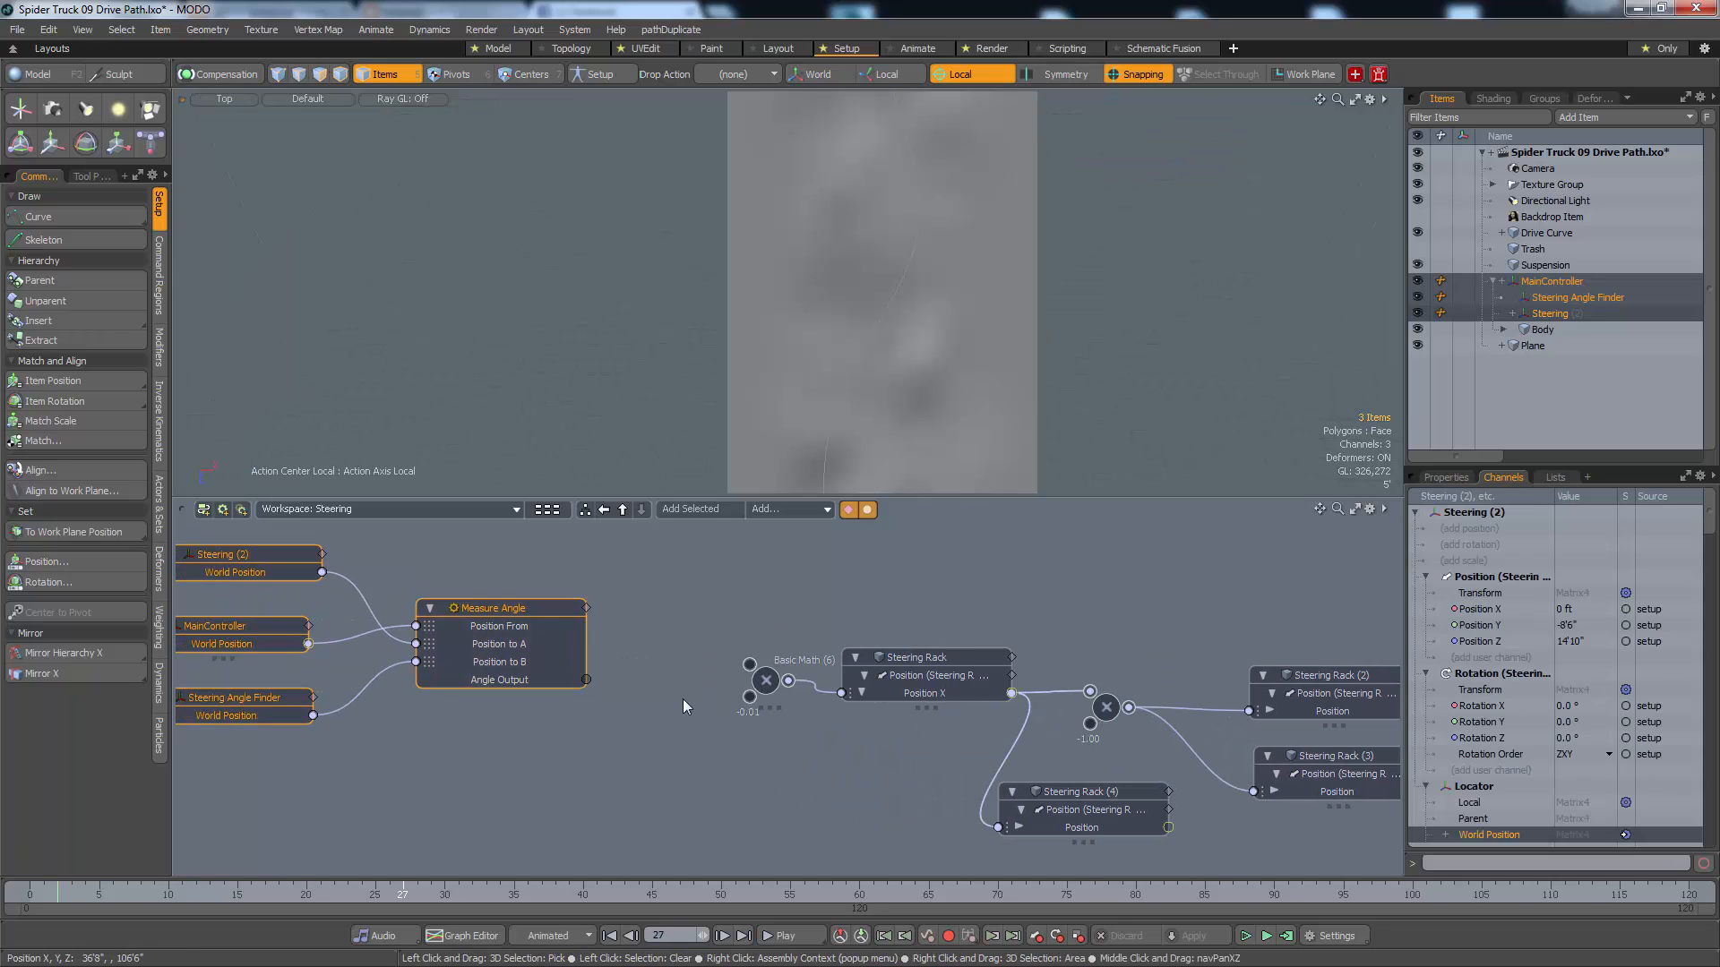
pyautogui.click(498, 593)
pyautogui.moveTo(524, 606); pyautogui.dragTo(506, 597)
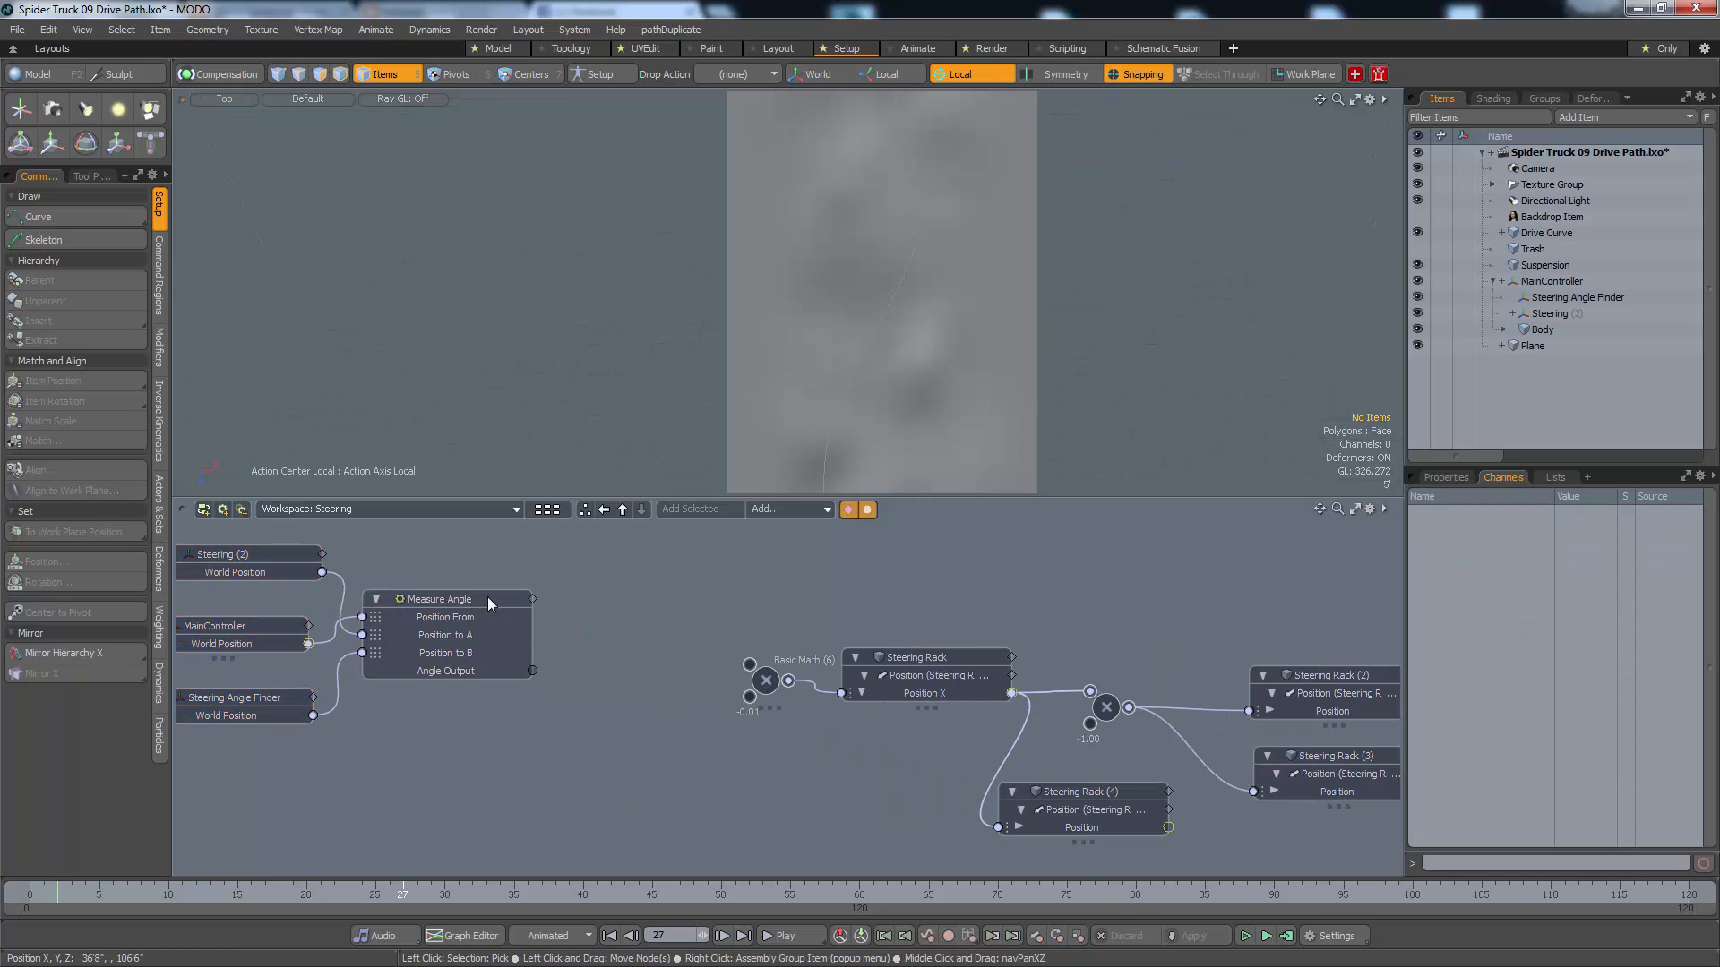
# Connect Measure Angle's Angle Output to the first input of the Basic Math multiply node that drives the Steering Rack
pyautogui.moveTo(572, 672); pyautogui.dragTo(631, 675)
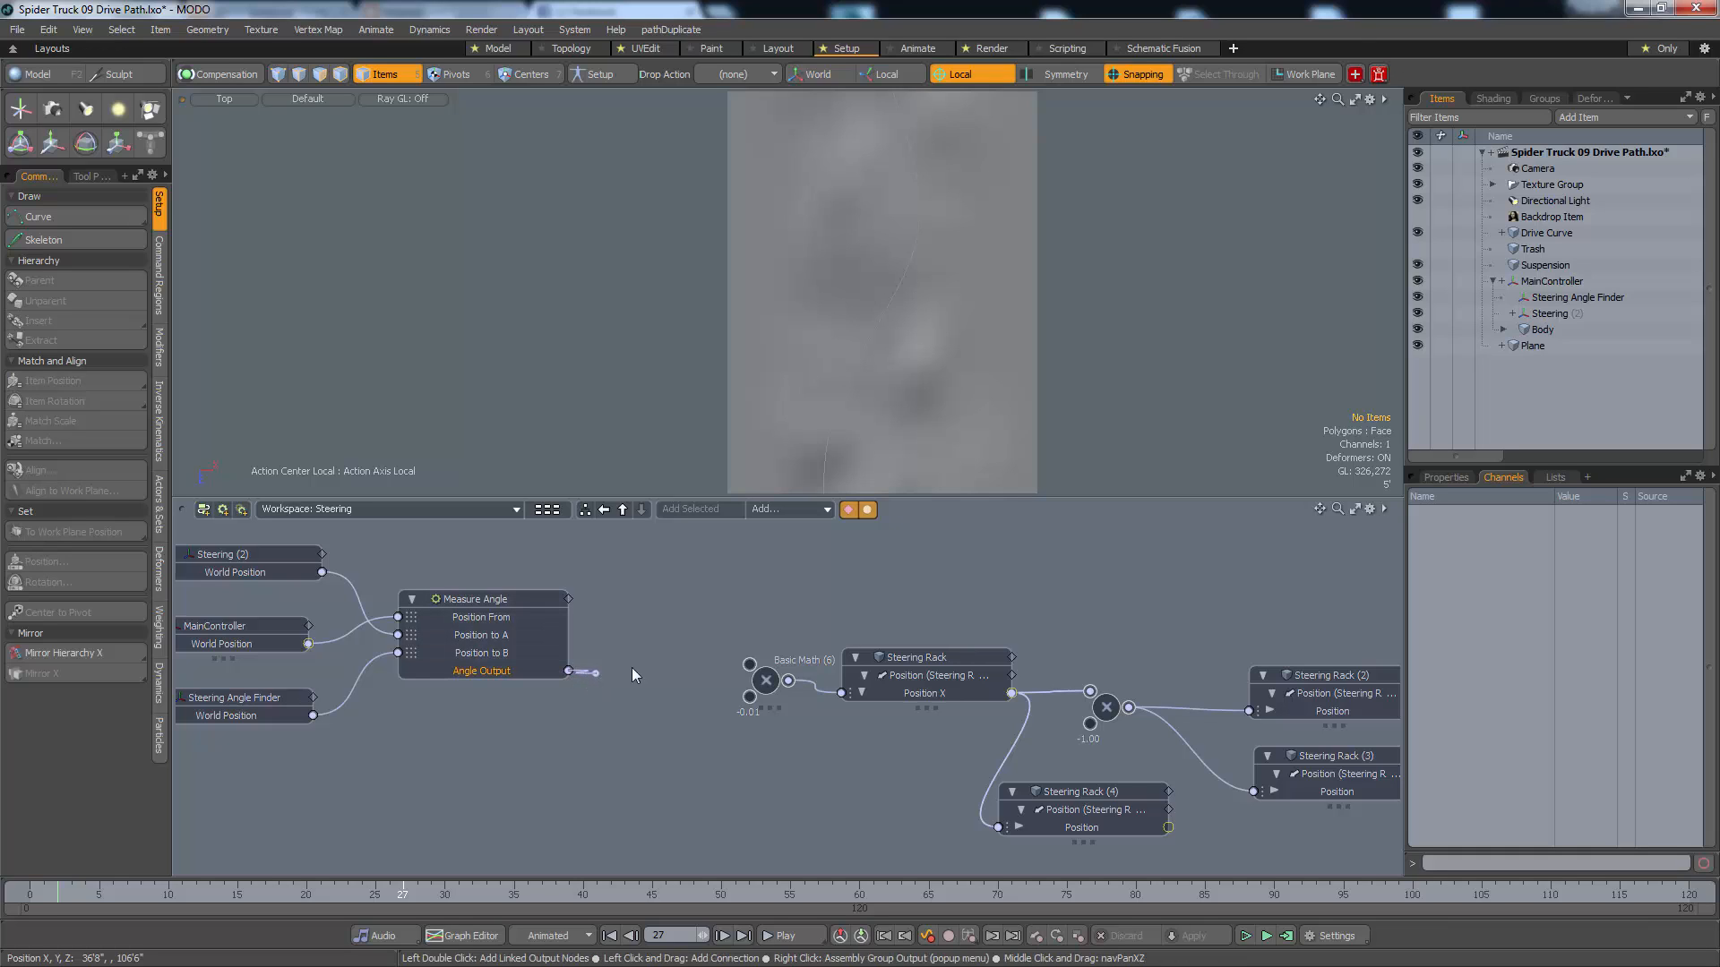
pyautogui.moveTo(751, 672); pyautogui.dragTo(750, 666)
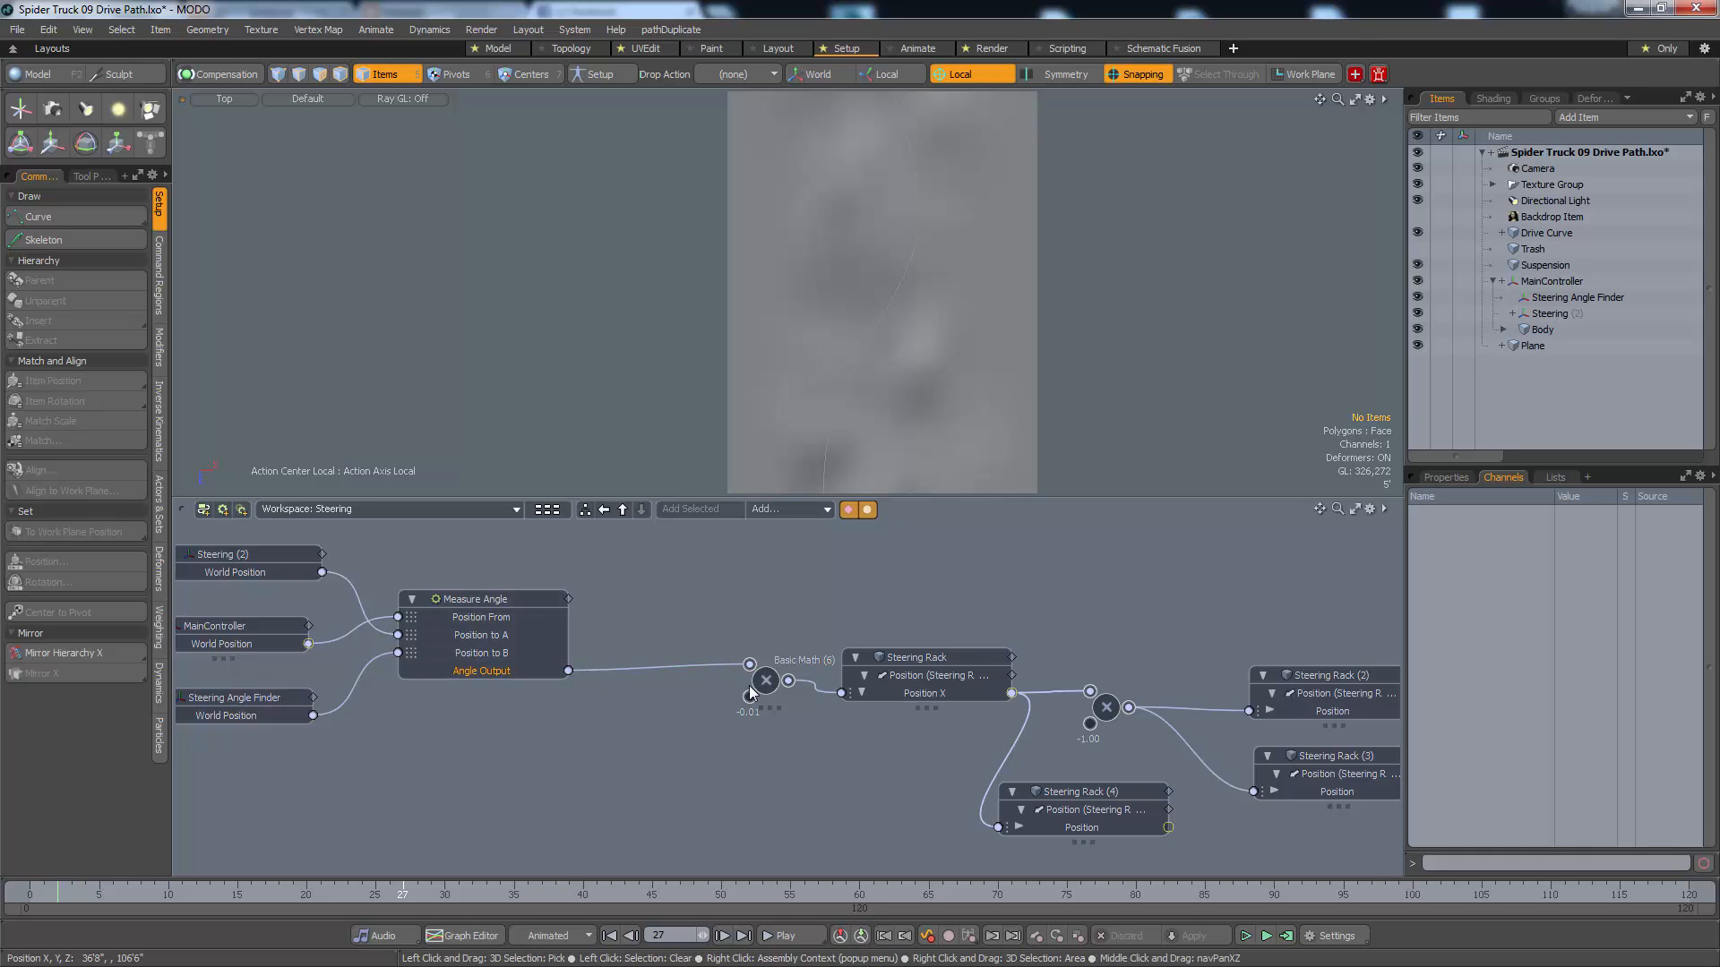
pyautogui.click(748, 708)
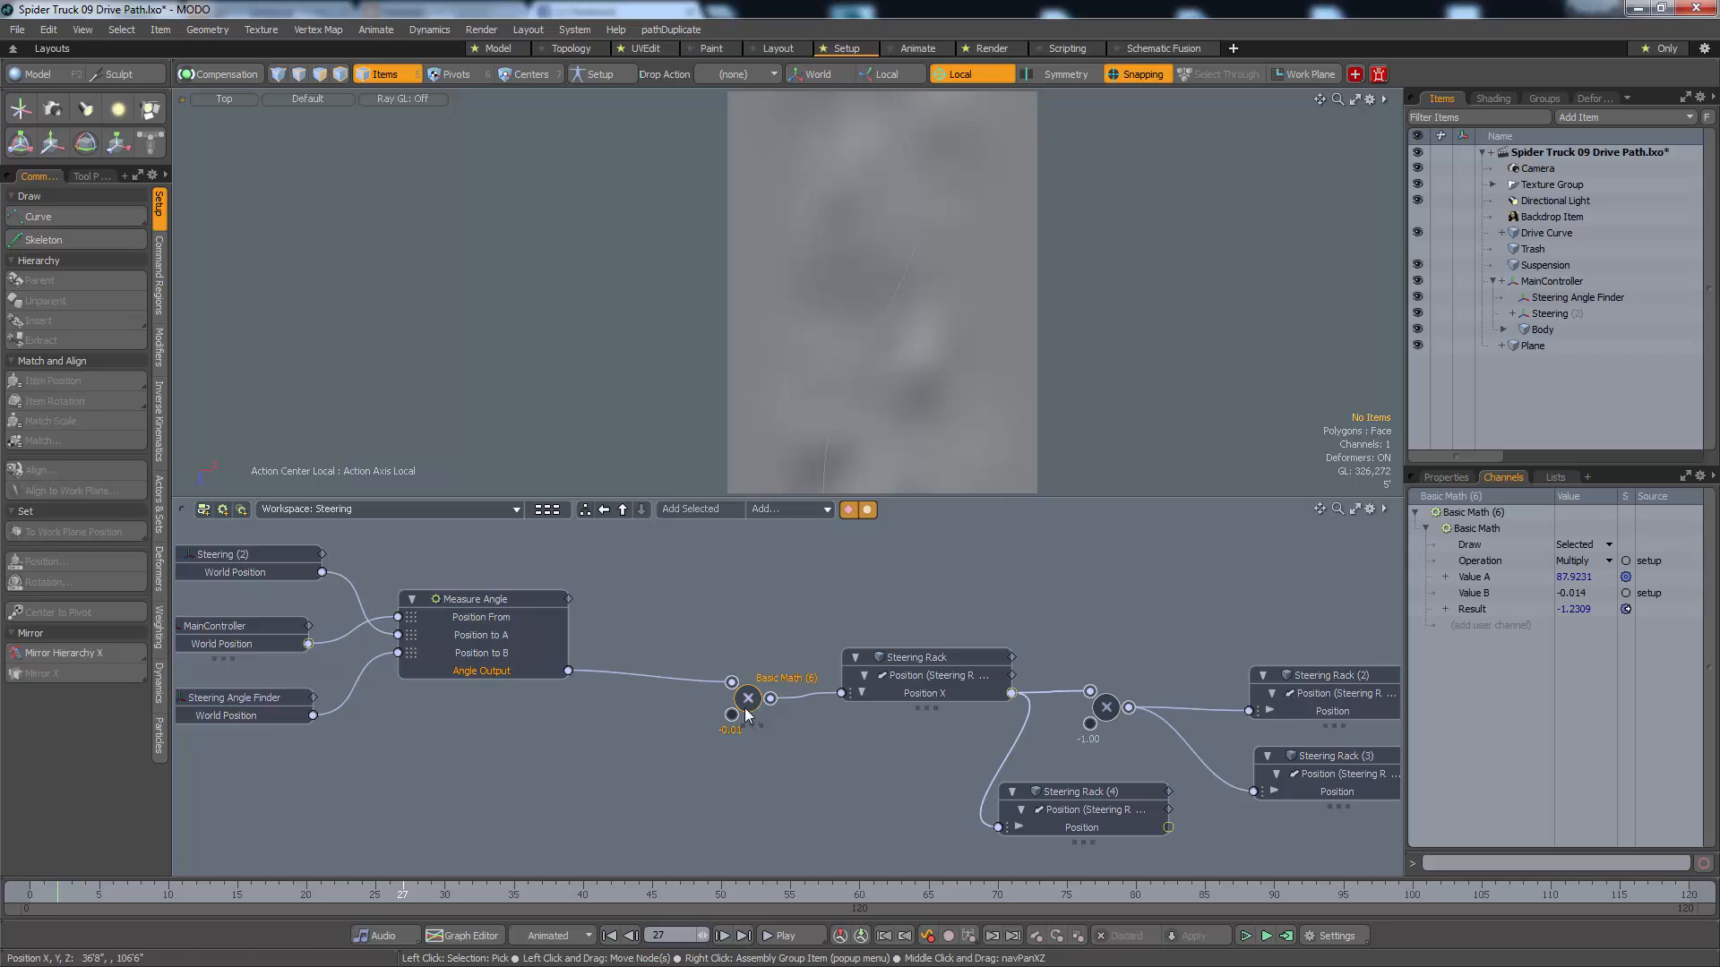
# Examine the truck's wheels in the perspective view together with the angle drawn by Measure Angle
pyautogui.keyDown('alt'); pyautogui.moveTo(931, 387); pyautogui.dragTo(823, 465); pyautogui.keyUp('alt')
pyautogui.keyDown('alt'); pyautogui.moveTo(851, 162); pyautogui.dragTo(740, 368); pyautogui.keyUp('alt')
pyautogui.press('KP_Decimal')
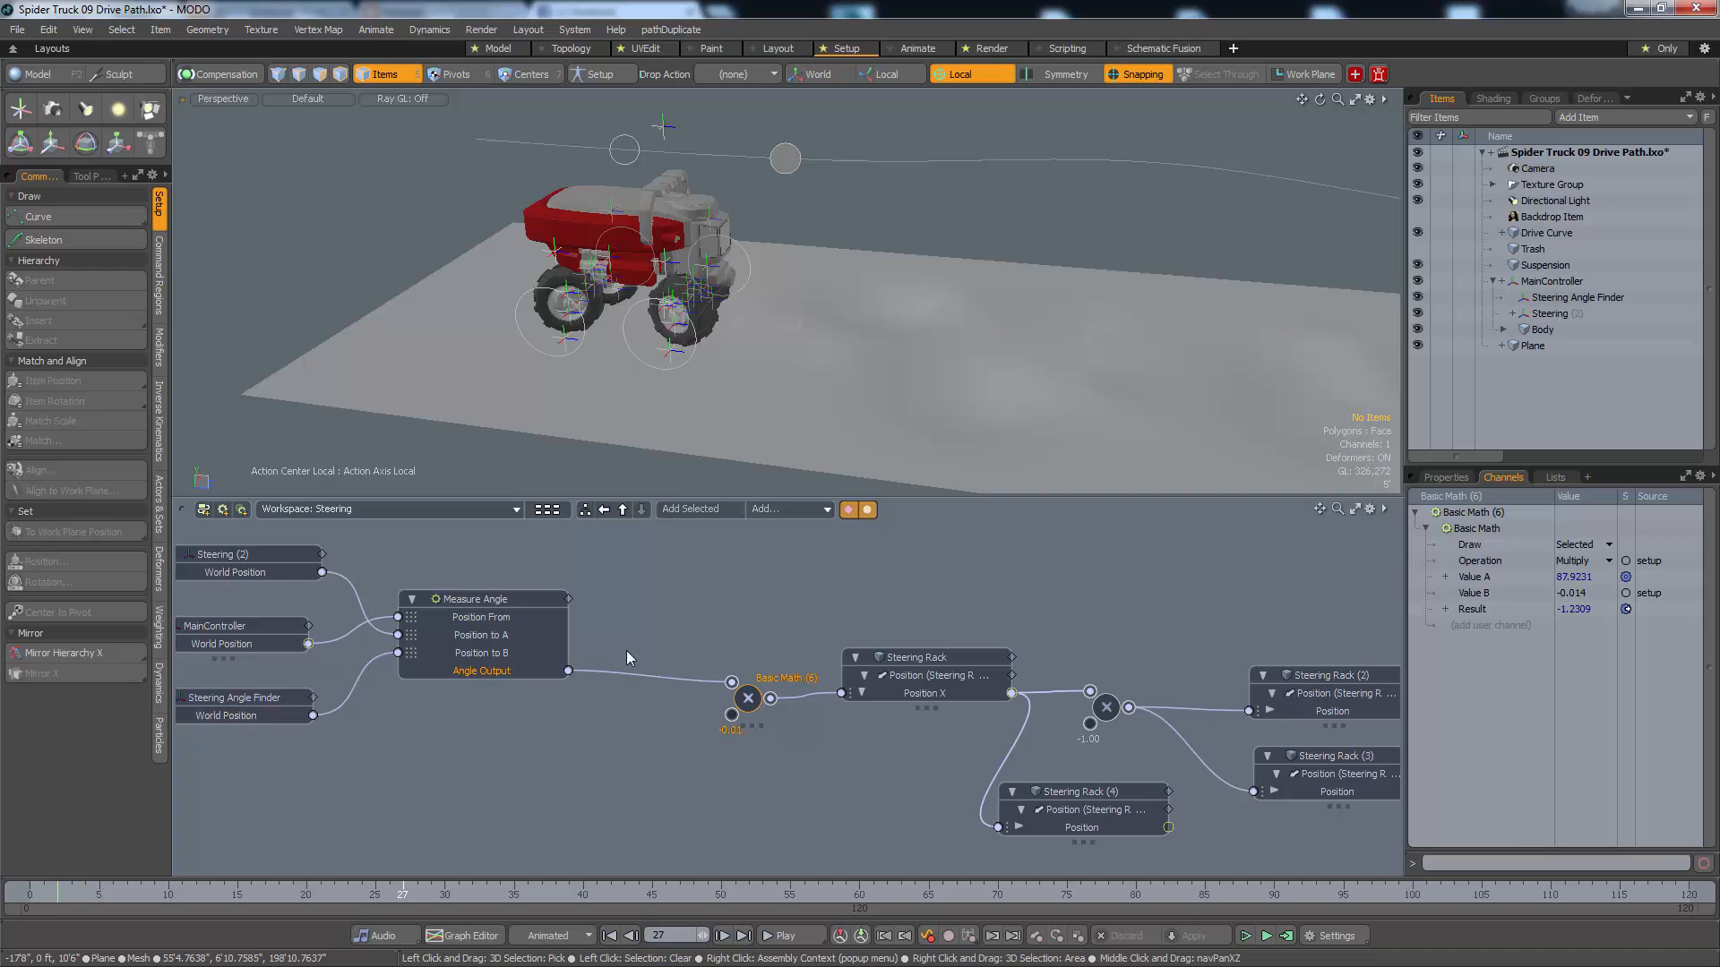
pyautogui.click(611, 684)
pyautogui.click(507, 616)
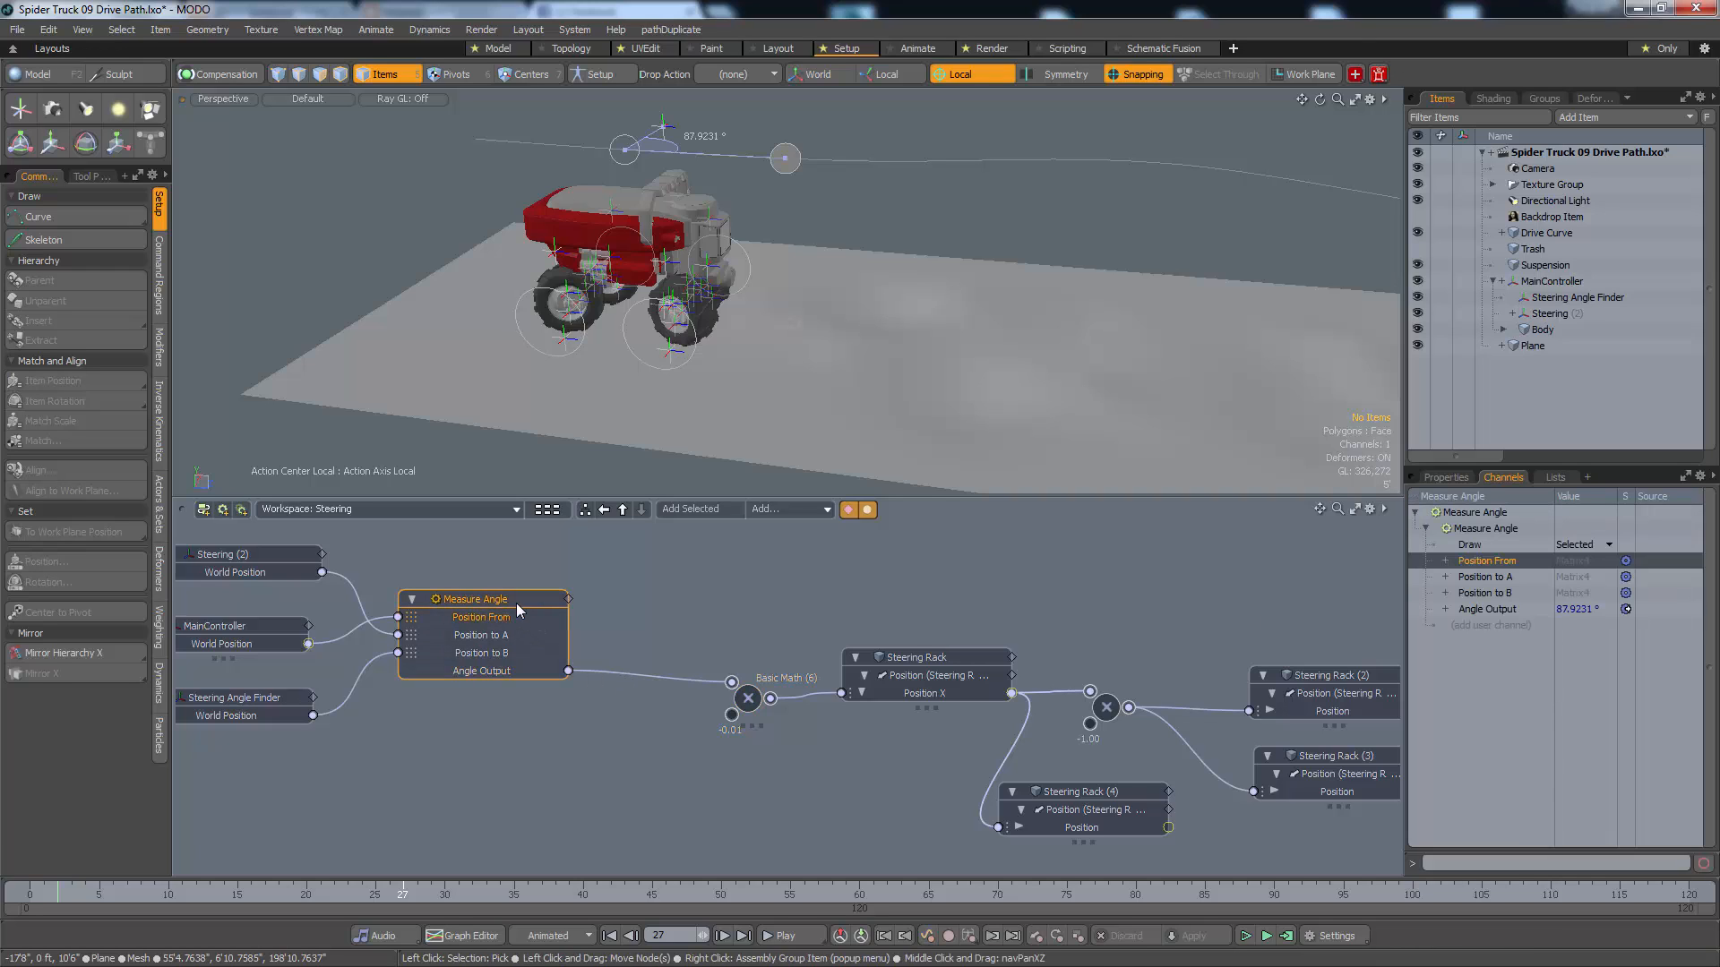
pyautogui.click(602, 599)
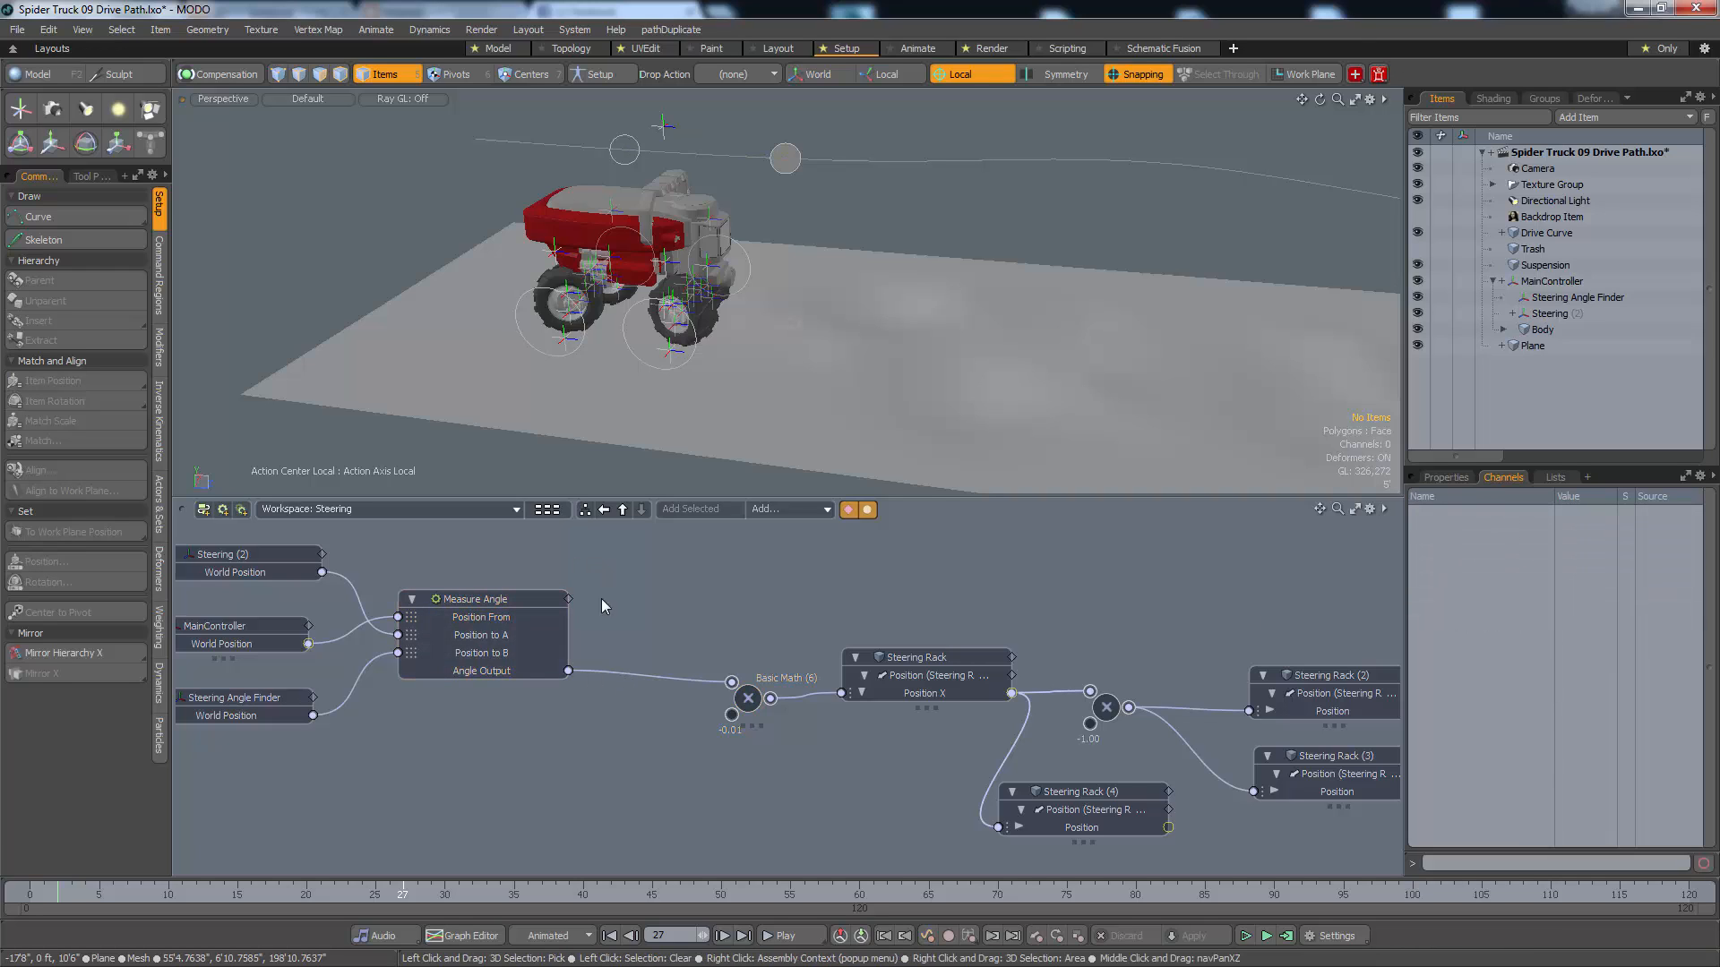
# Insert a Basic Math Add node into the link between Measure Angle and the multiply node, with Value B set to -90
pyautogui.click(647, 676)
pyautogui.click(793, 515)
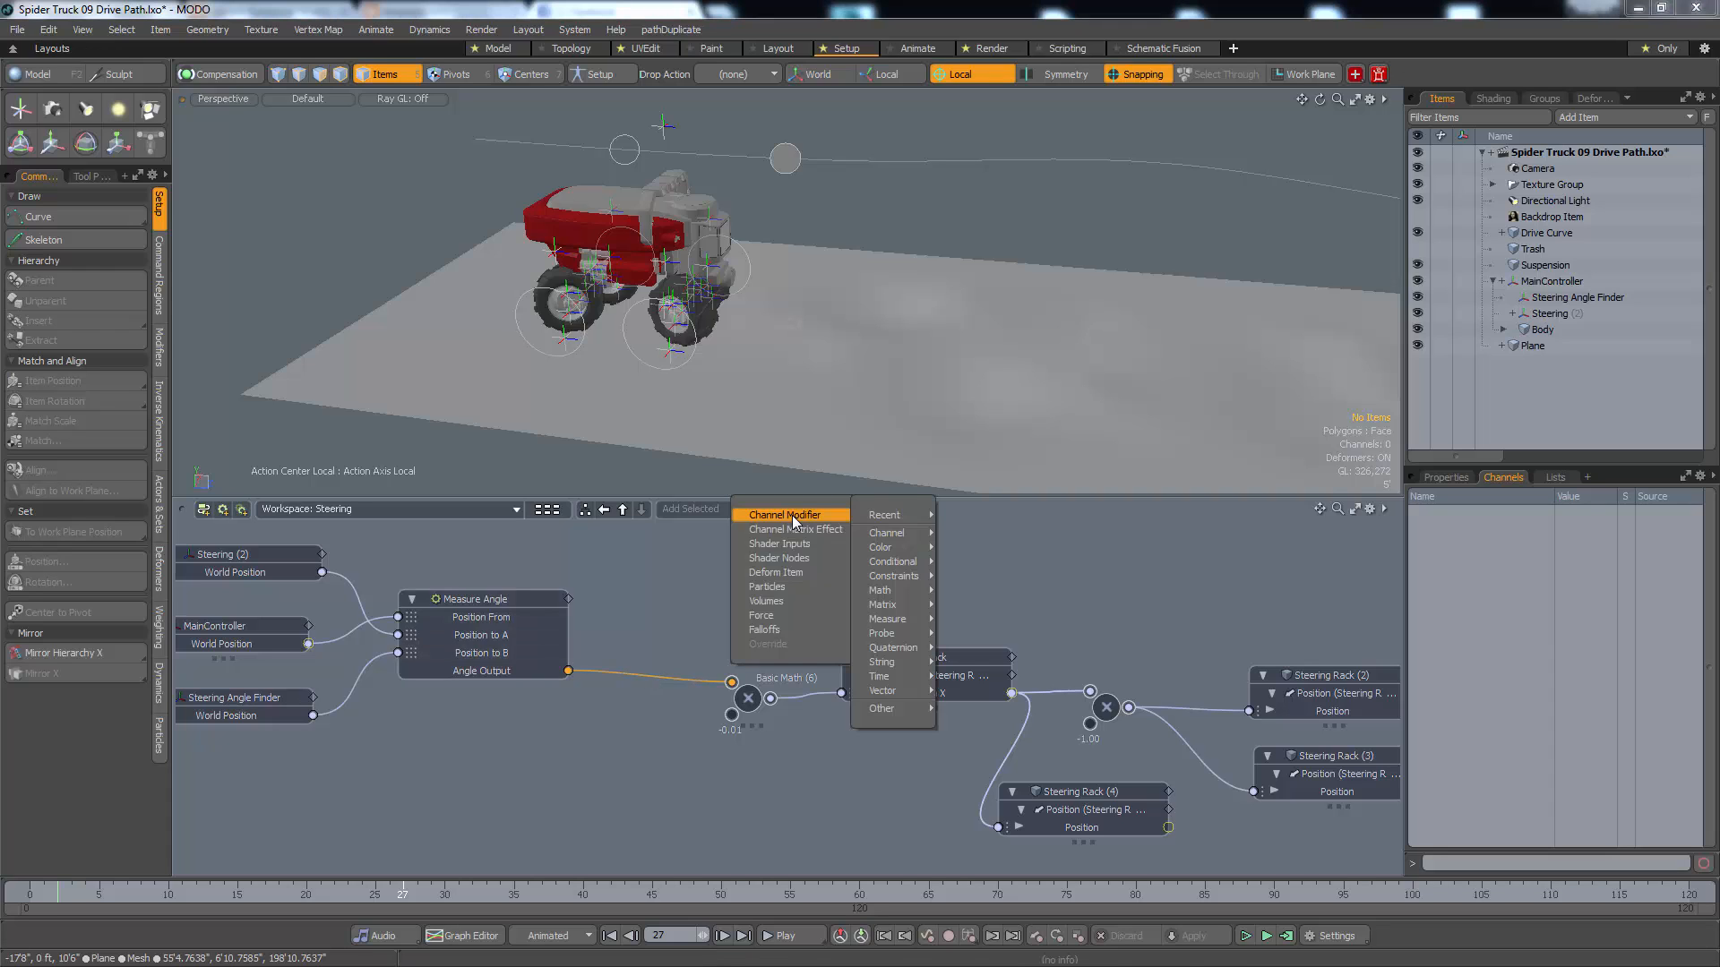
pyautogui.moveTo(913, 595)
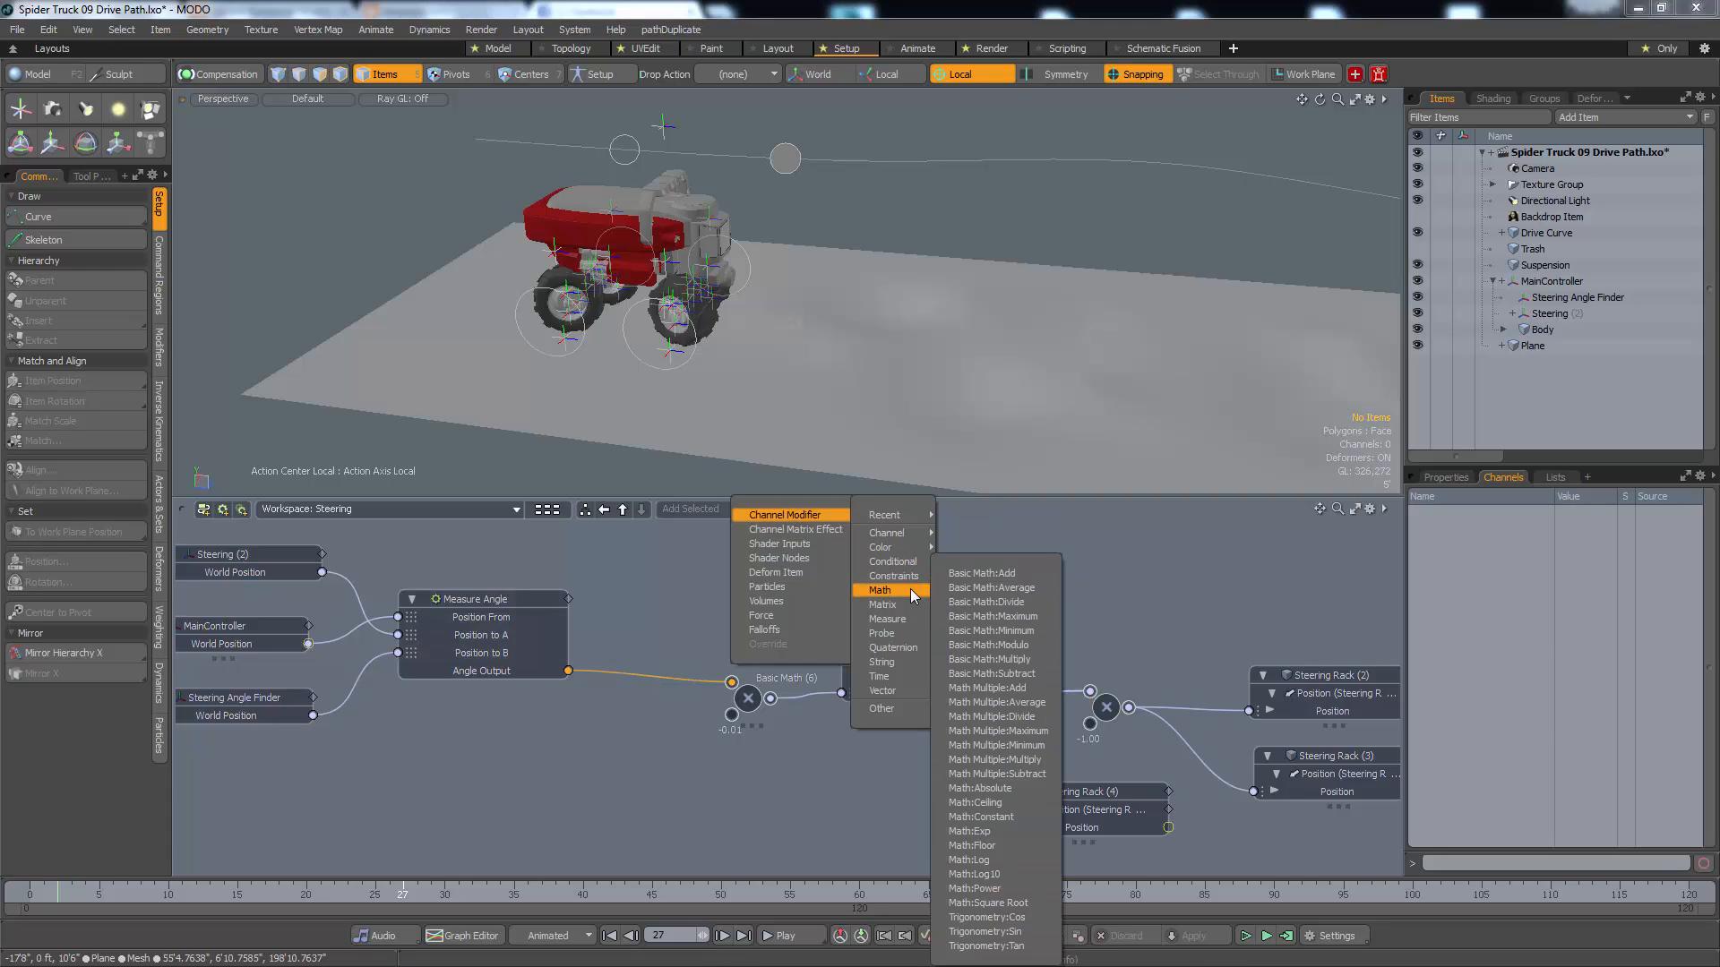
pyautogui.click(1007, 577)
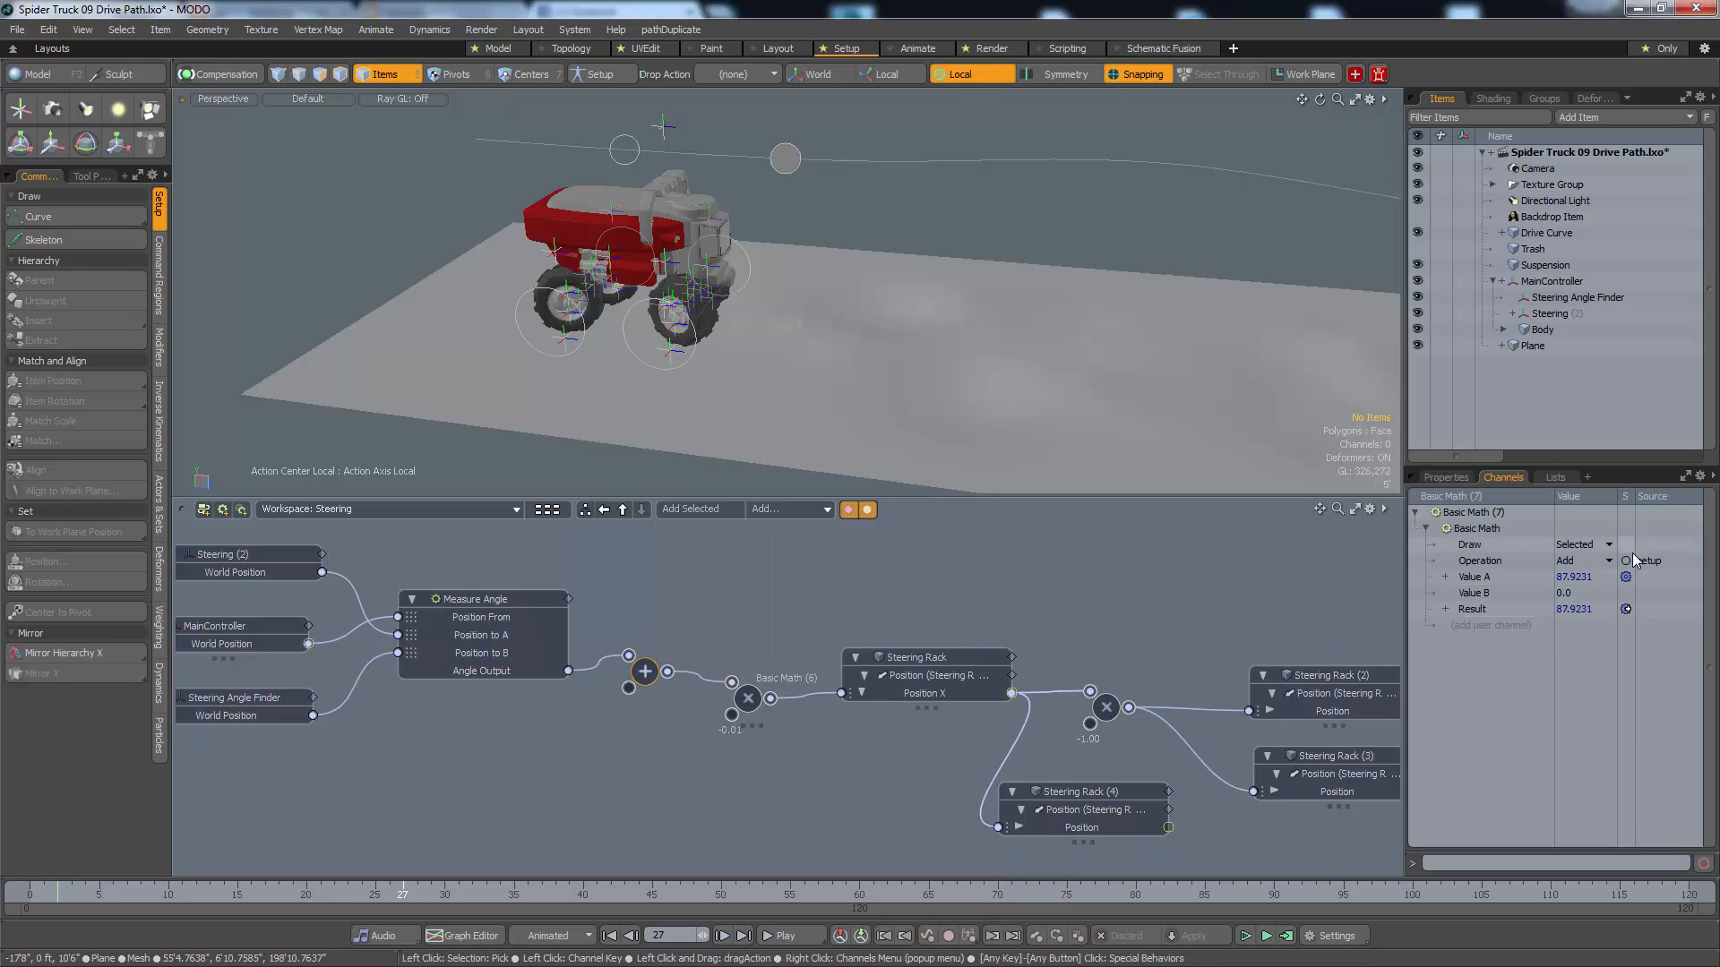
pyautogui.click(1573, 597)
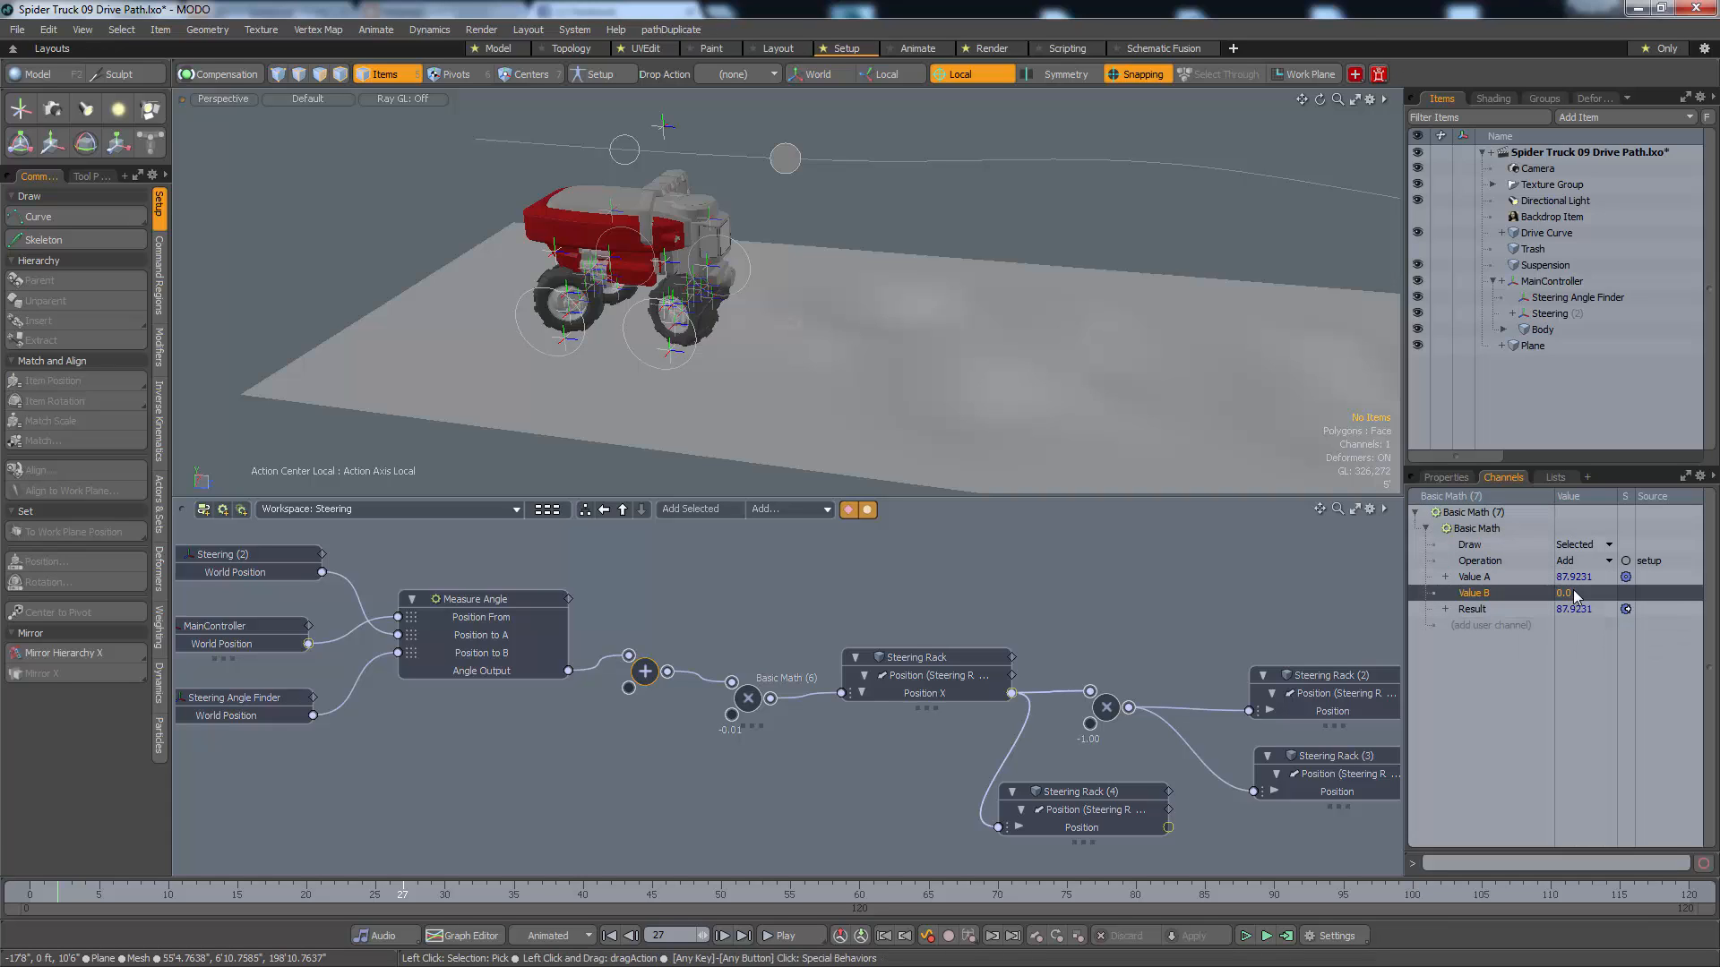
pyautogui.click(1577, 595)
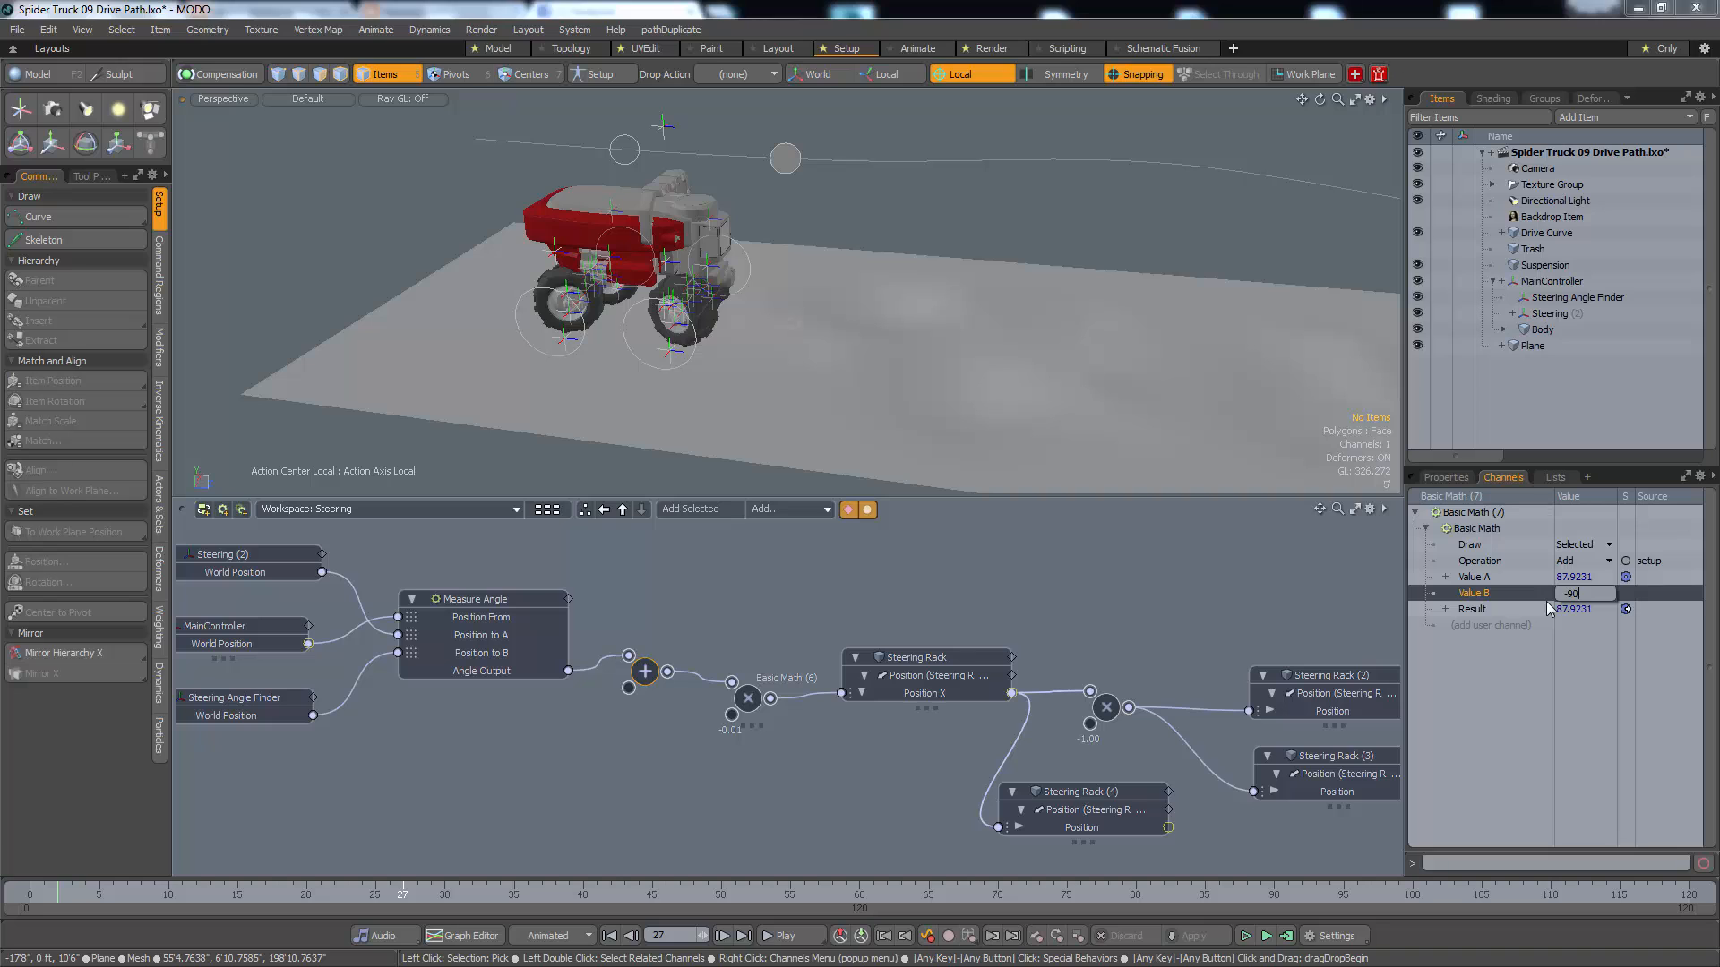
pyautogui.press('Return')
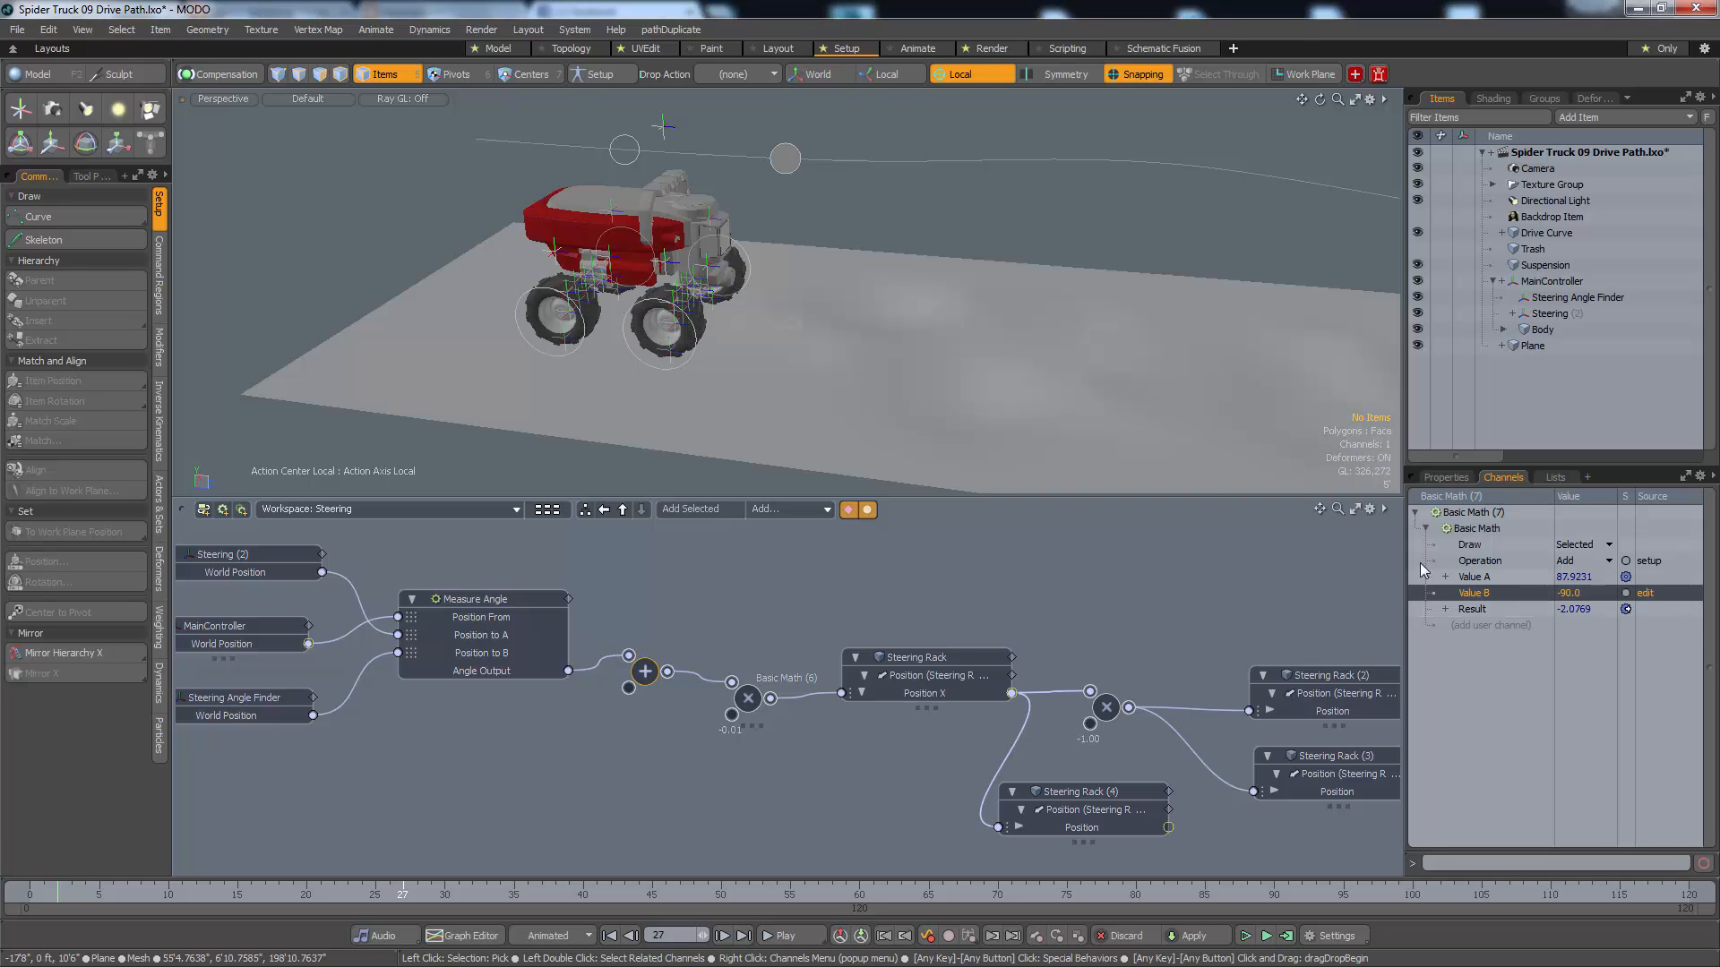
# Play the animation and examine from perspective and top views how the wheels steer along the drive curve
pyautogui.keyDown('alt'); pyautogui.moveTo(466, 387); pyautogui.dragTo(710, 438); pyautogui.keyUp('alt')
pyautogui.scroll(4, 774, 332)
pyautogui.scroll(-4, 694, 374)
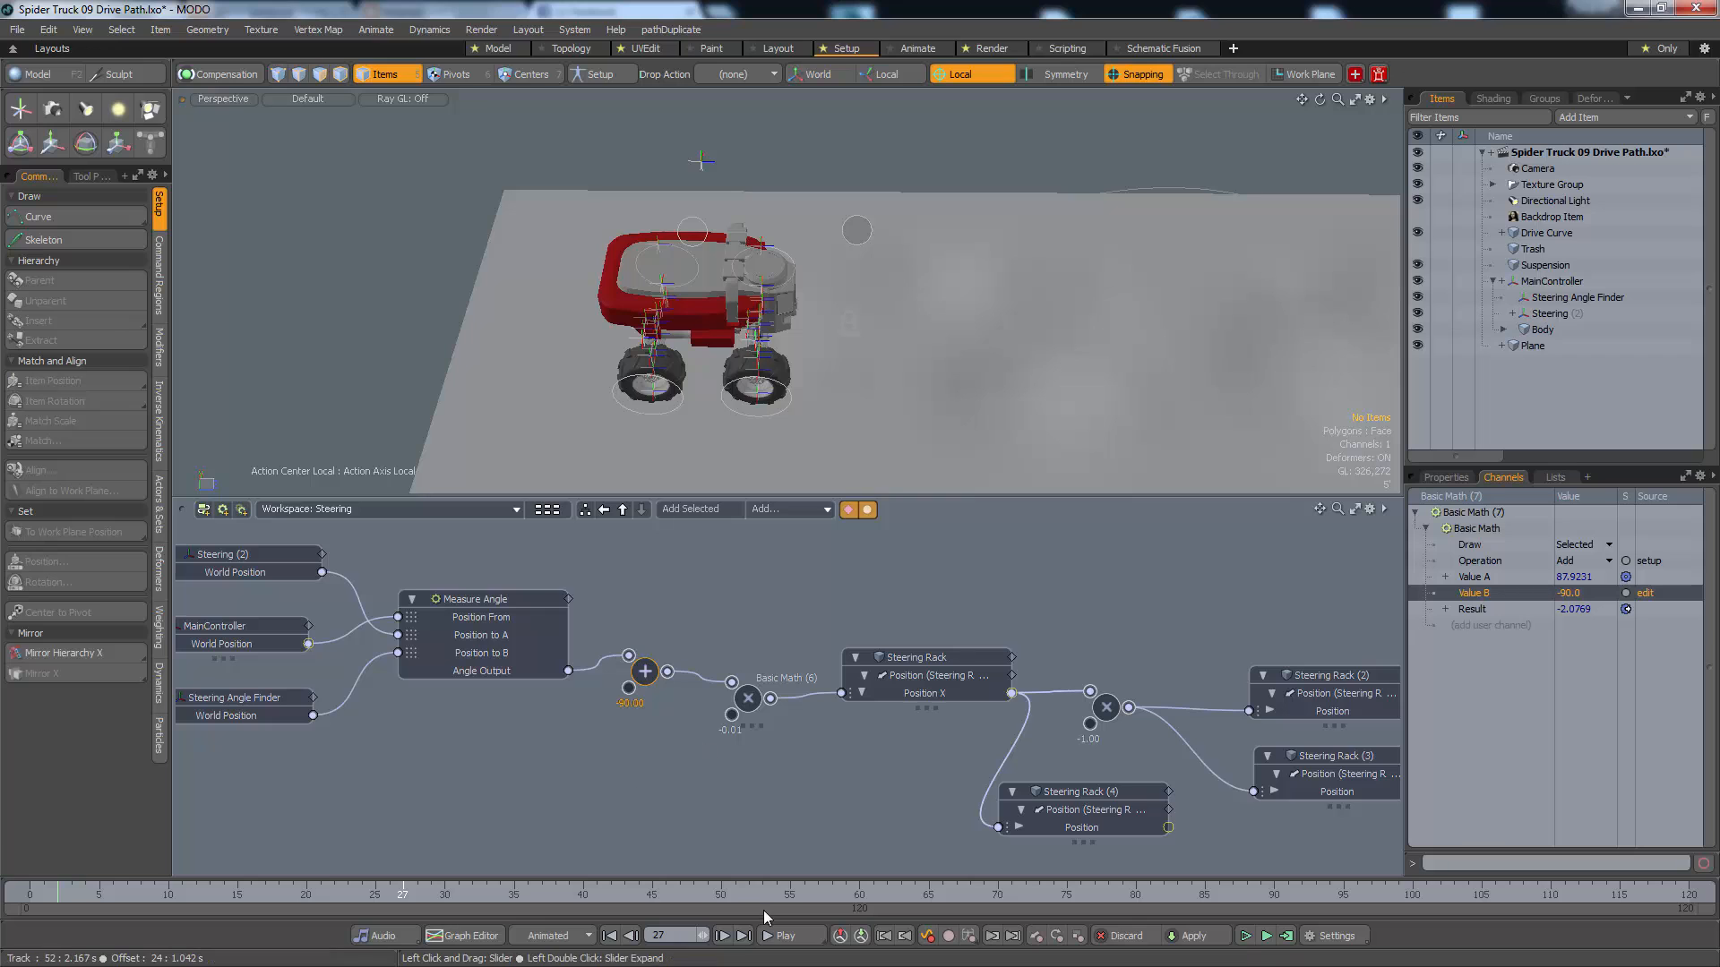
pyautogui.click(778, 935)
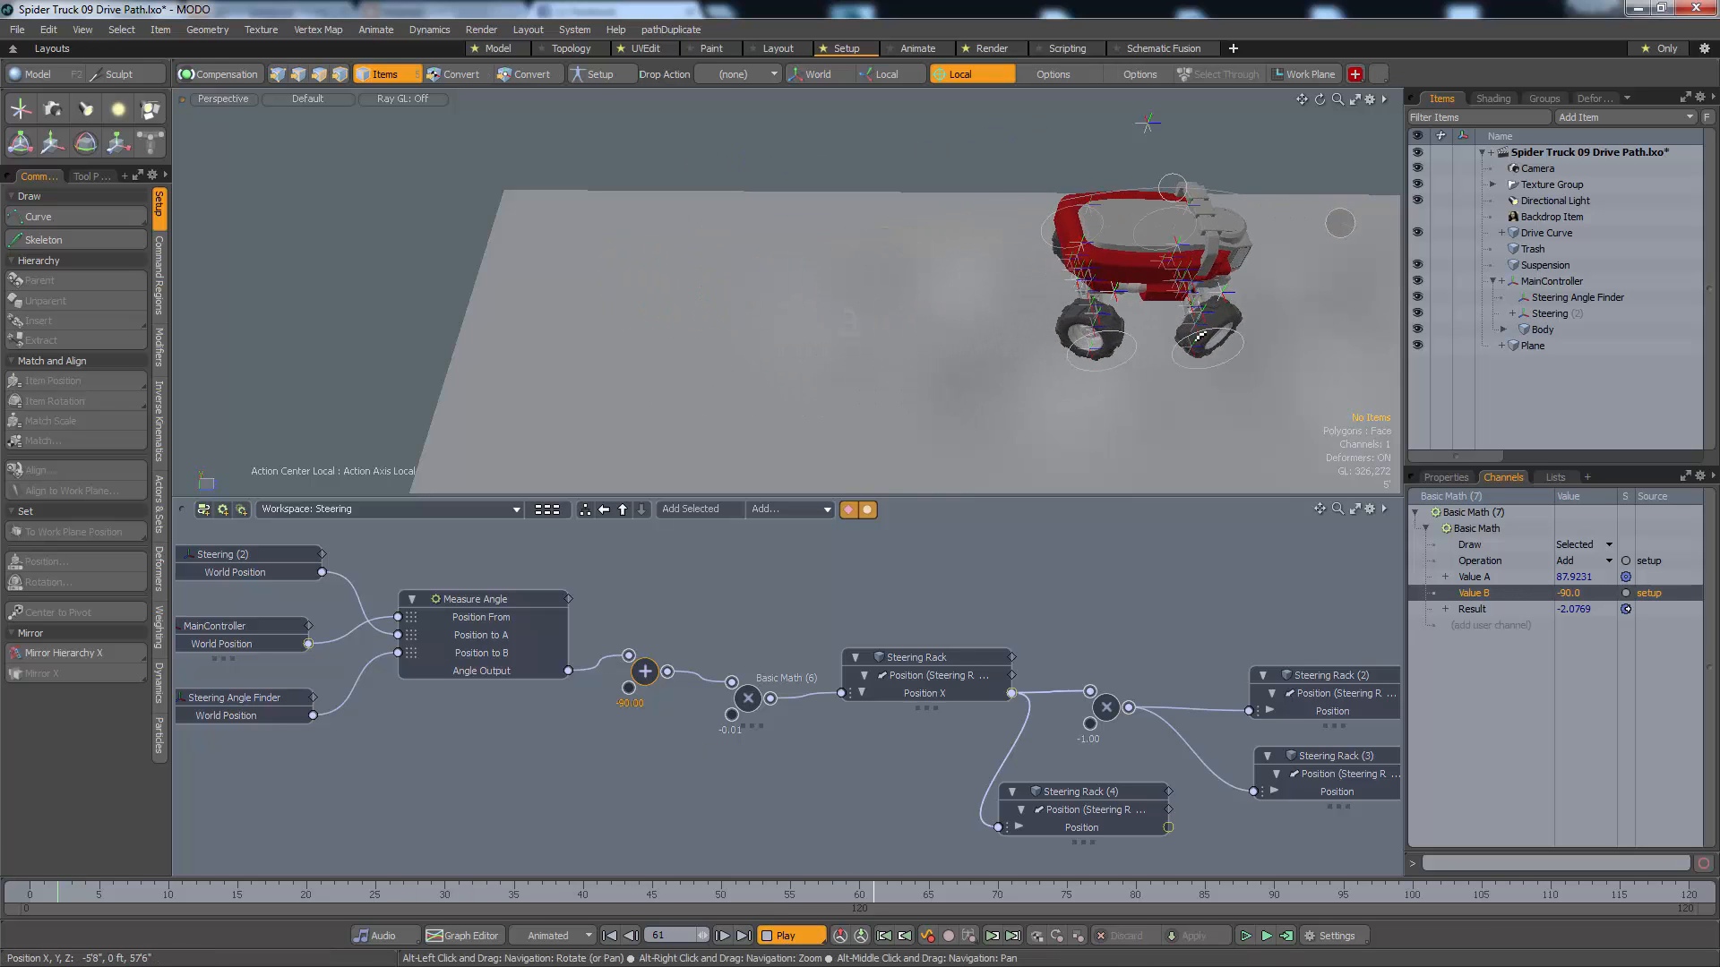
pyautogui.hotkey('ctrl', 'space')
pyautogui.keyDown('alt'); pyautogui.moveTo(1200, 337); pyautogui.dragTo(1039, 350); pyautogui.keyUp('alt')
pyautogui.click(1217, 311)
pyautogui.scroll(-3, 1024, 351)
pyautogui.keyDown('alt'); pyautogui.moveTo(1047, 237); pyautogui.dragTo(1057, 135); pyautogui.keyUp('alt')
pyautogui.keyDown('alt'); pyautogui.moveTo(1029, 295); pyautogui.dragTo(1016, 181); pyautogui.keyUp('alt')
pyautogui.moveTo(990, 282)
pyautogui.keyDown('alt'); pyautogui.mouseDown(button='right')
pyautogui.moveTo(971, 304)
pyautogui.moveTo(992, 308)
pyautogui.mouseUp(button='right'); pyautogui.keyUp('alt')
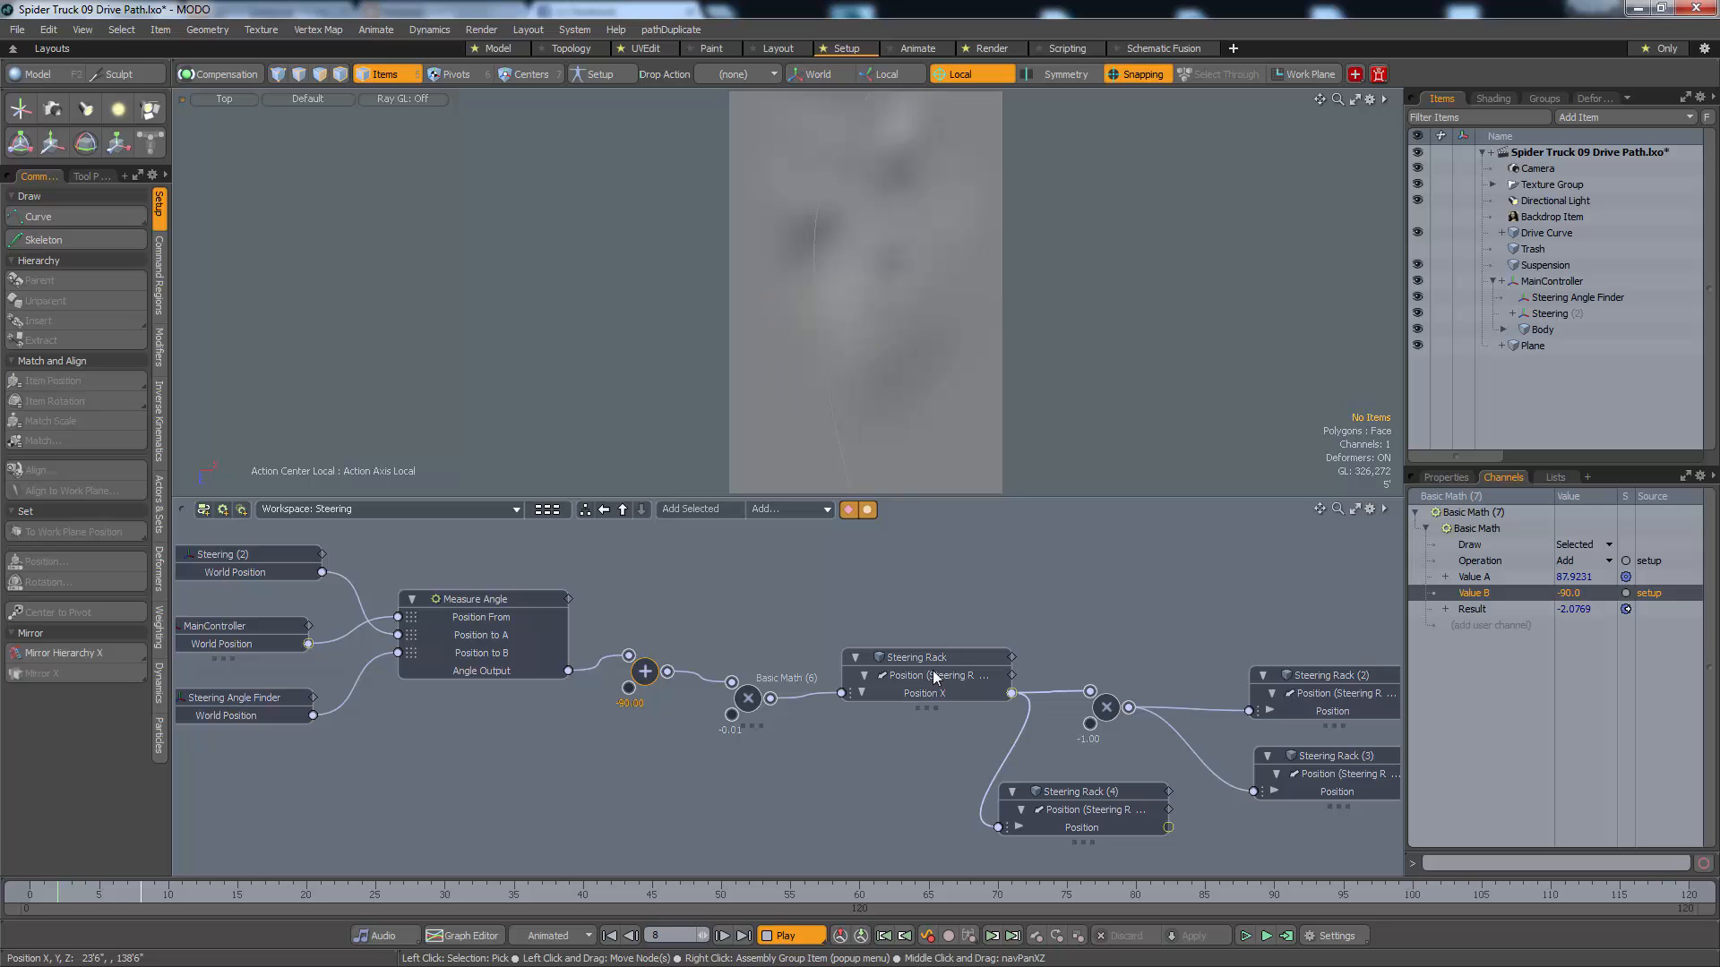
pyautogui.keyDown('alt'); pyautogui.moveTo(940, 378); pyautogui.dragTo(916, 338); pyautogui.keyUp('alt')
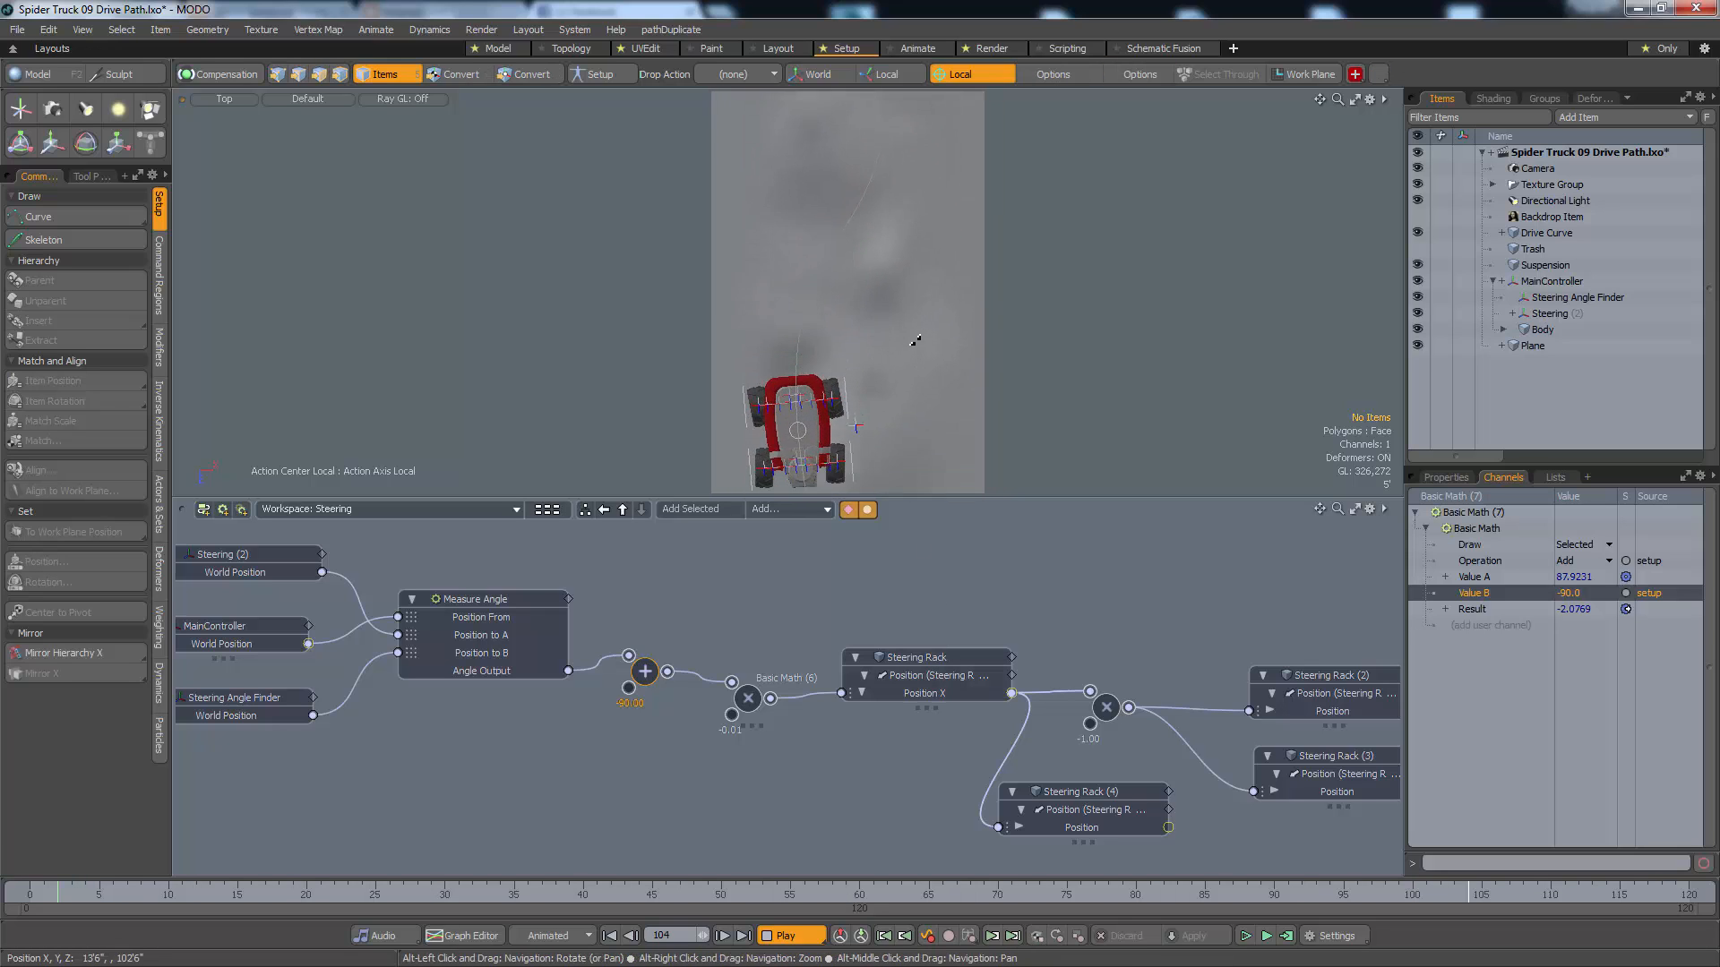
pyautogui.scroll(-2, 921, 382)
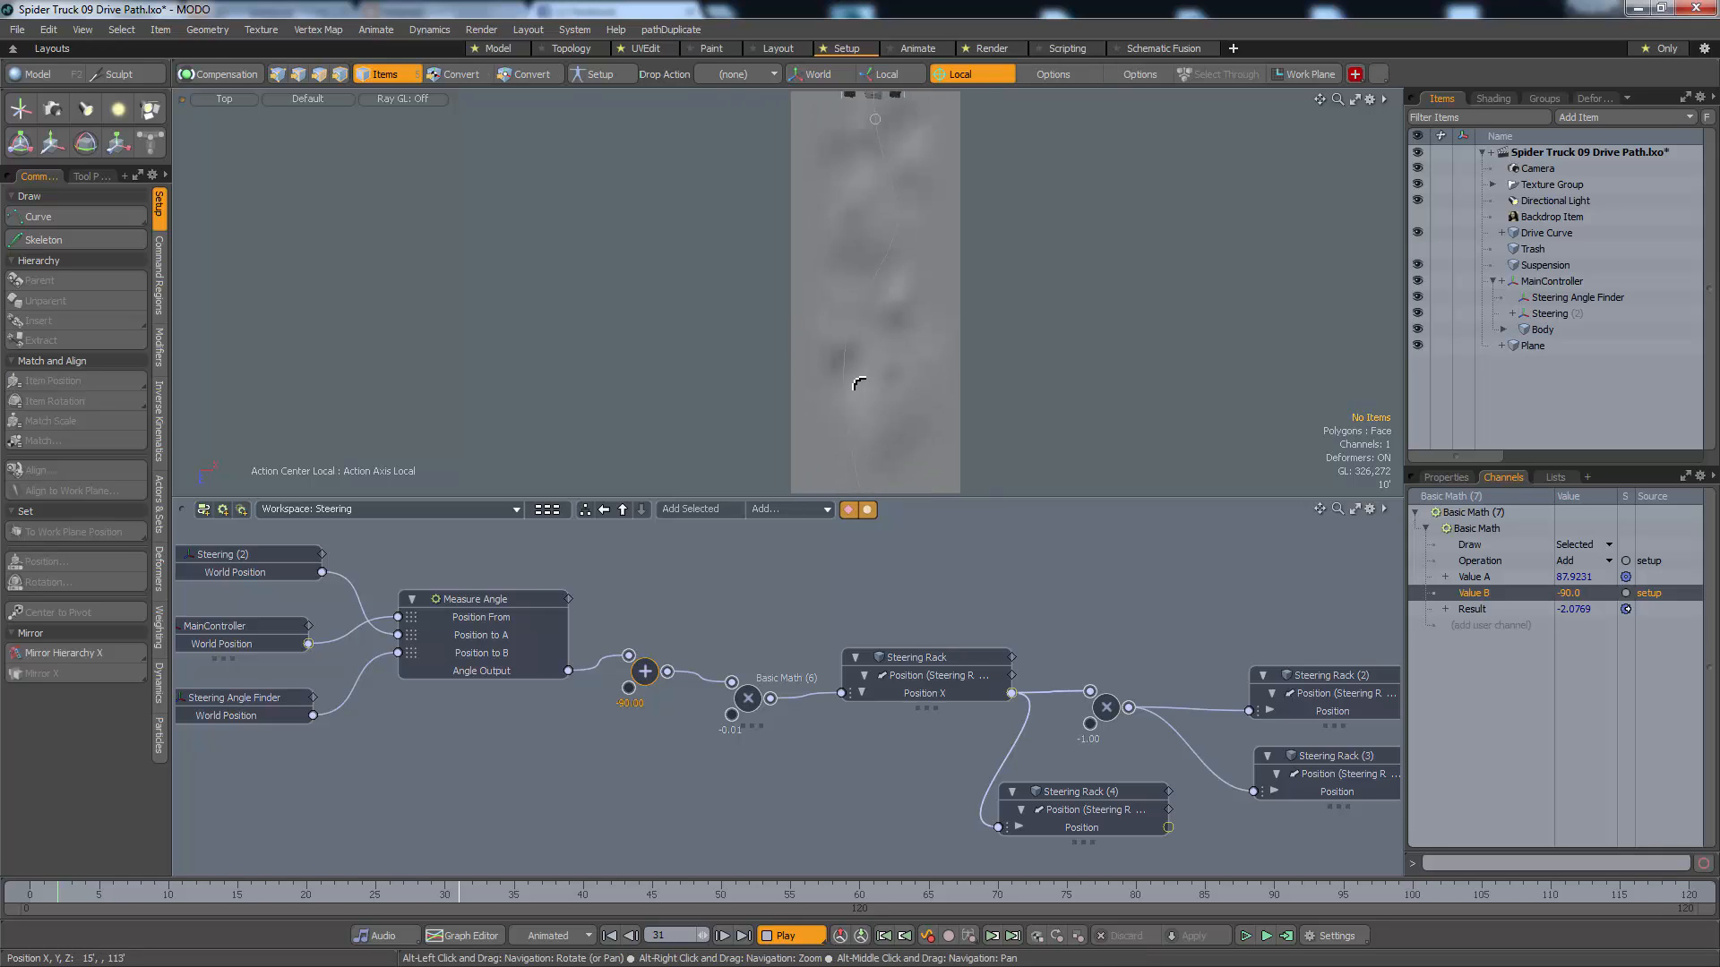
# Stop playback and set Value B of the Basic Math multiply node feeding the Steering Rack to 0.014
pyautogui.doubleClick(749, 708)
pyautogui.click(756, 654)
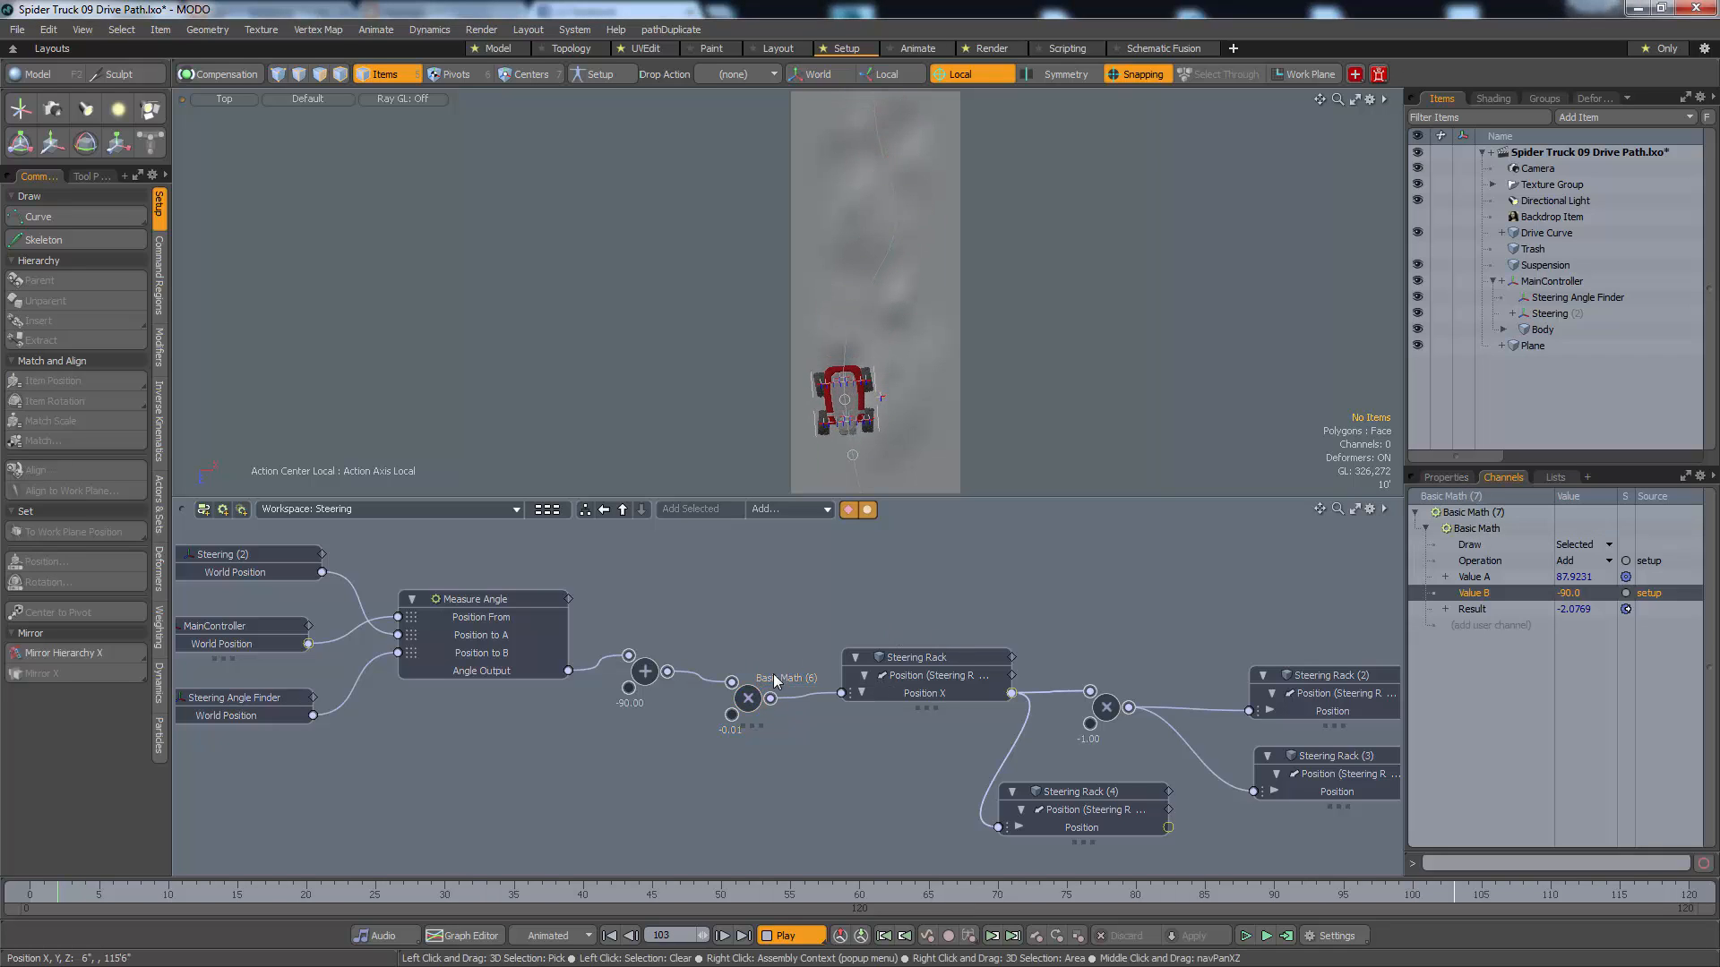
pyautogui.click(793, 936)
pyautogui.click(781, 765)
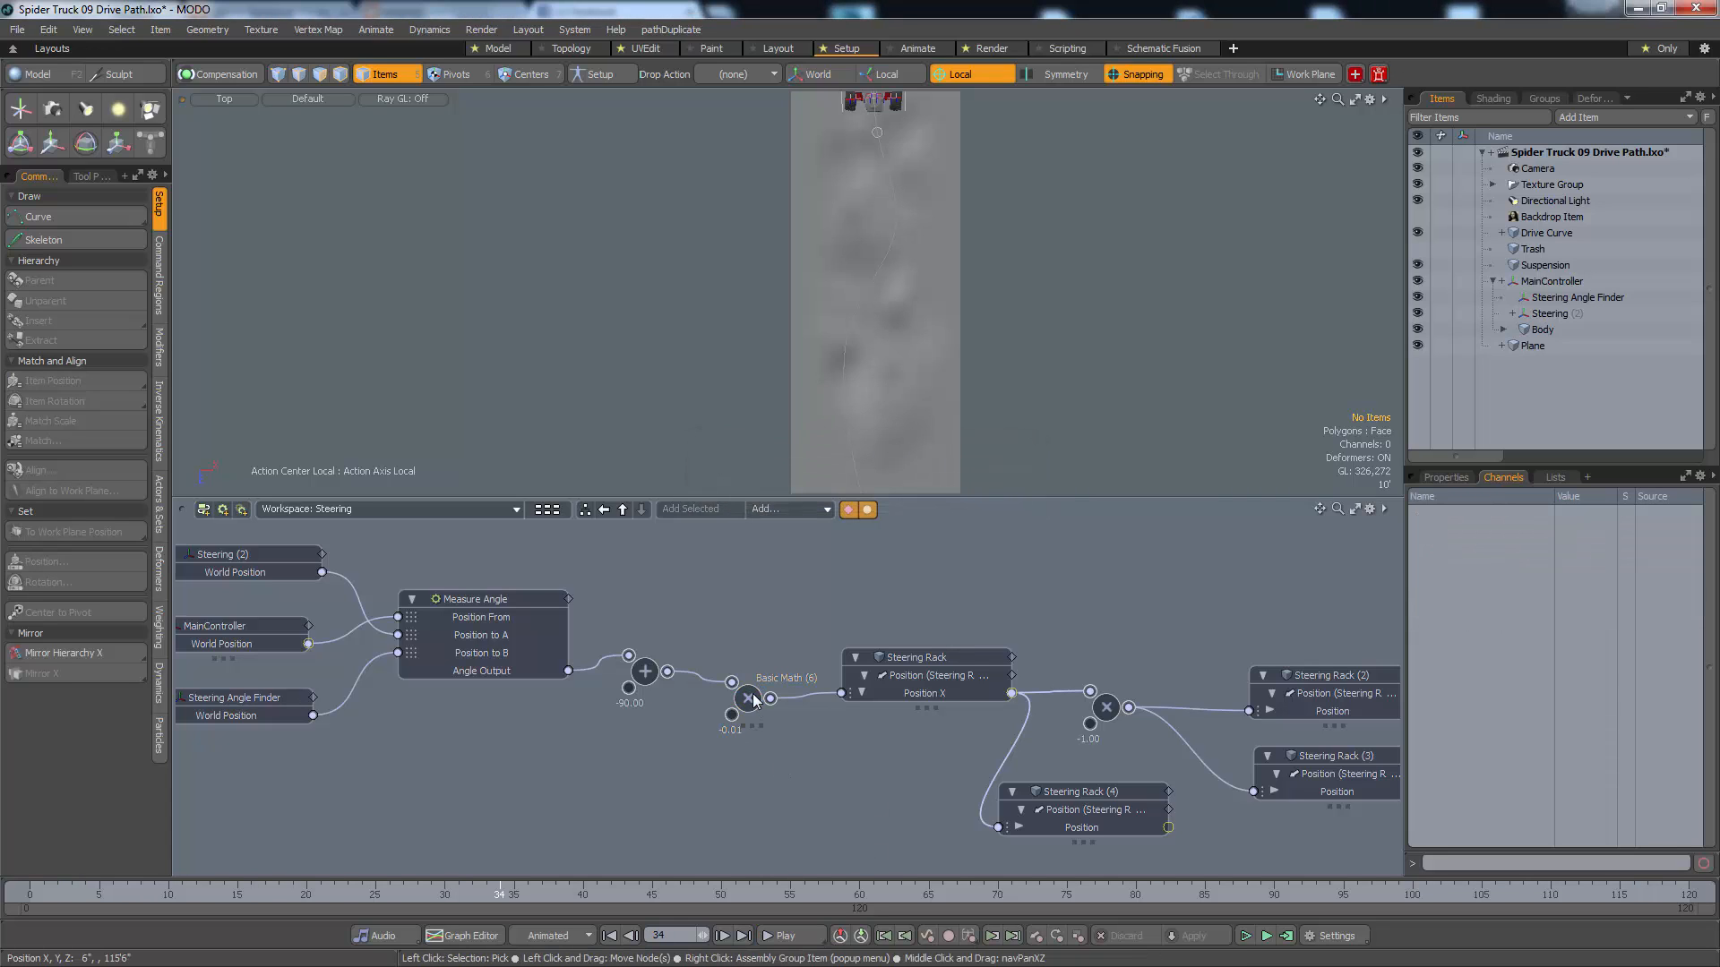
pyautogui.click(752, 706)
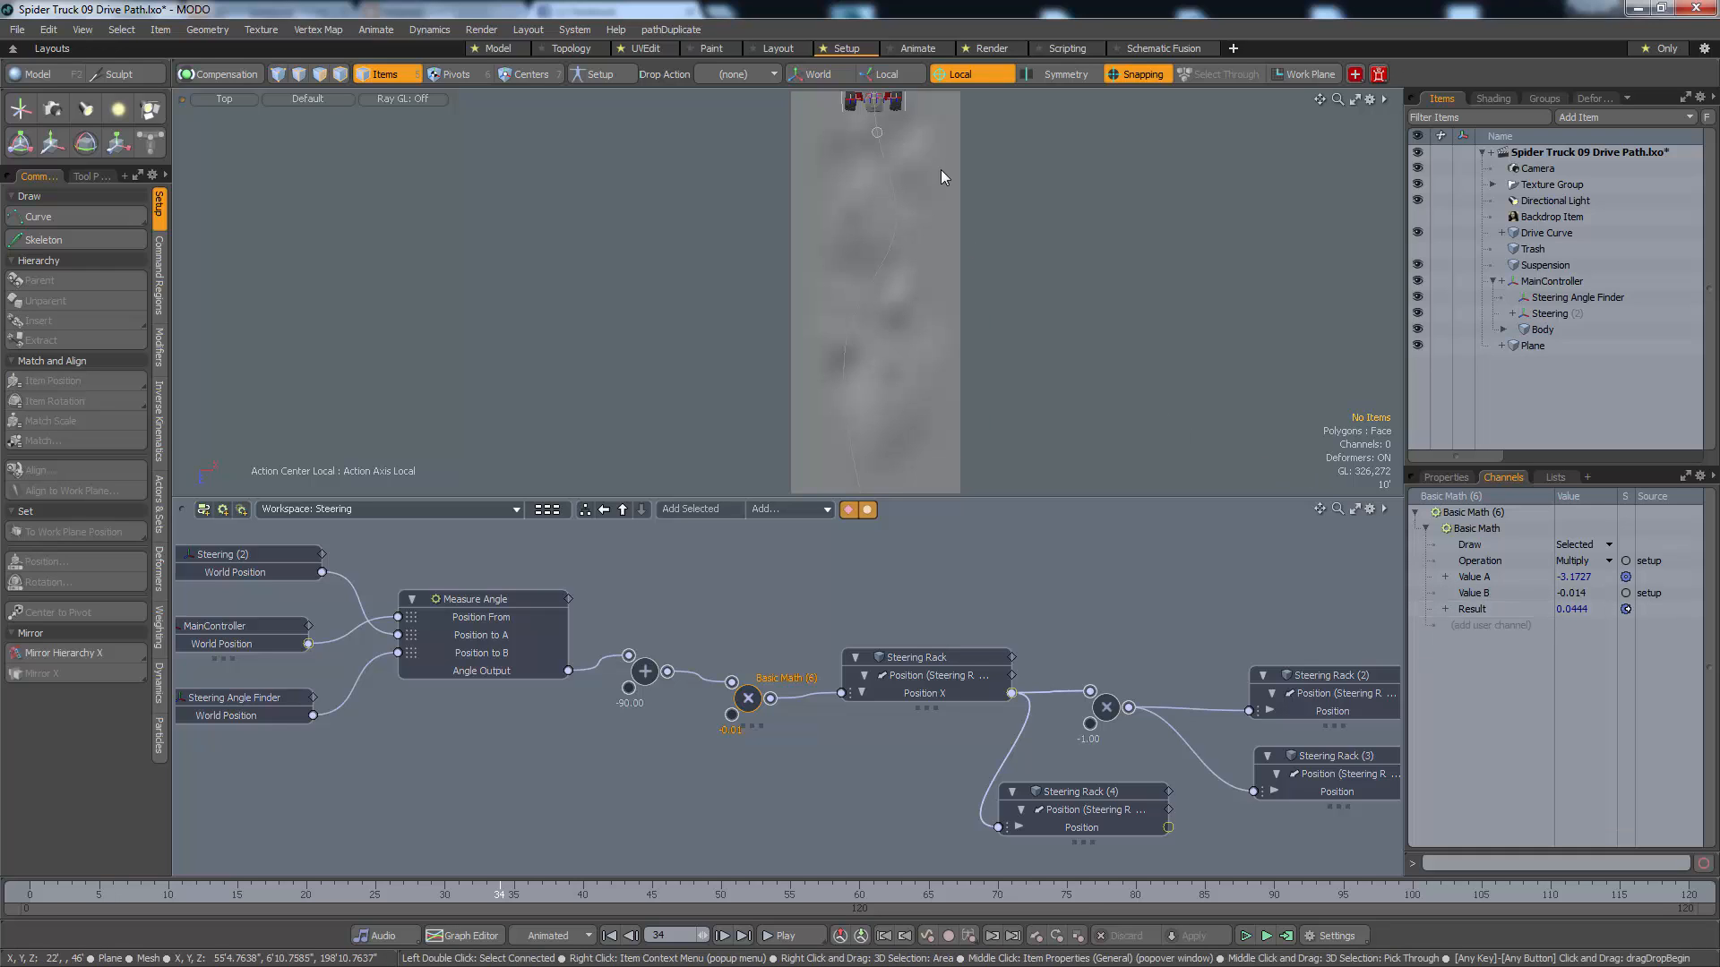
pyautogui.click(1568, 595)
pyautogui.click(1568, 594)
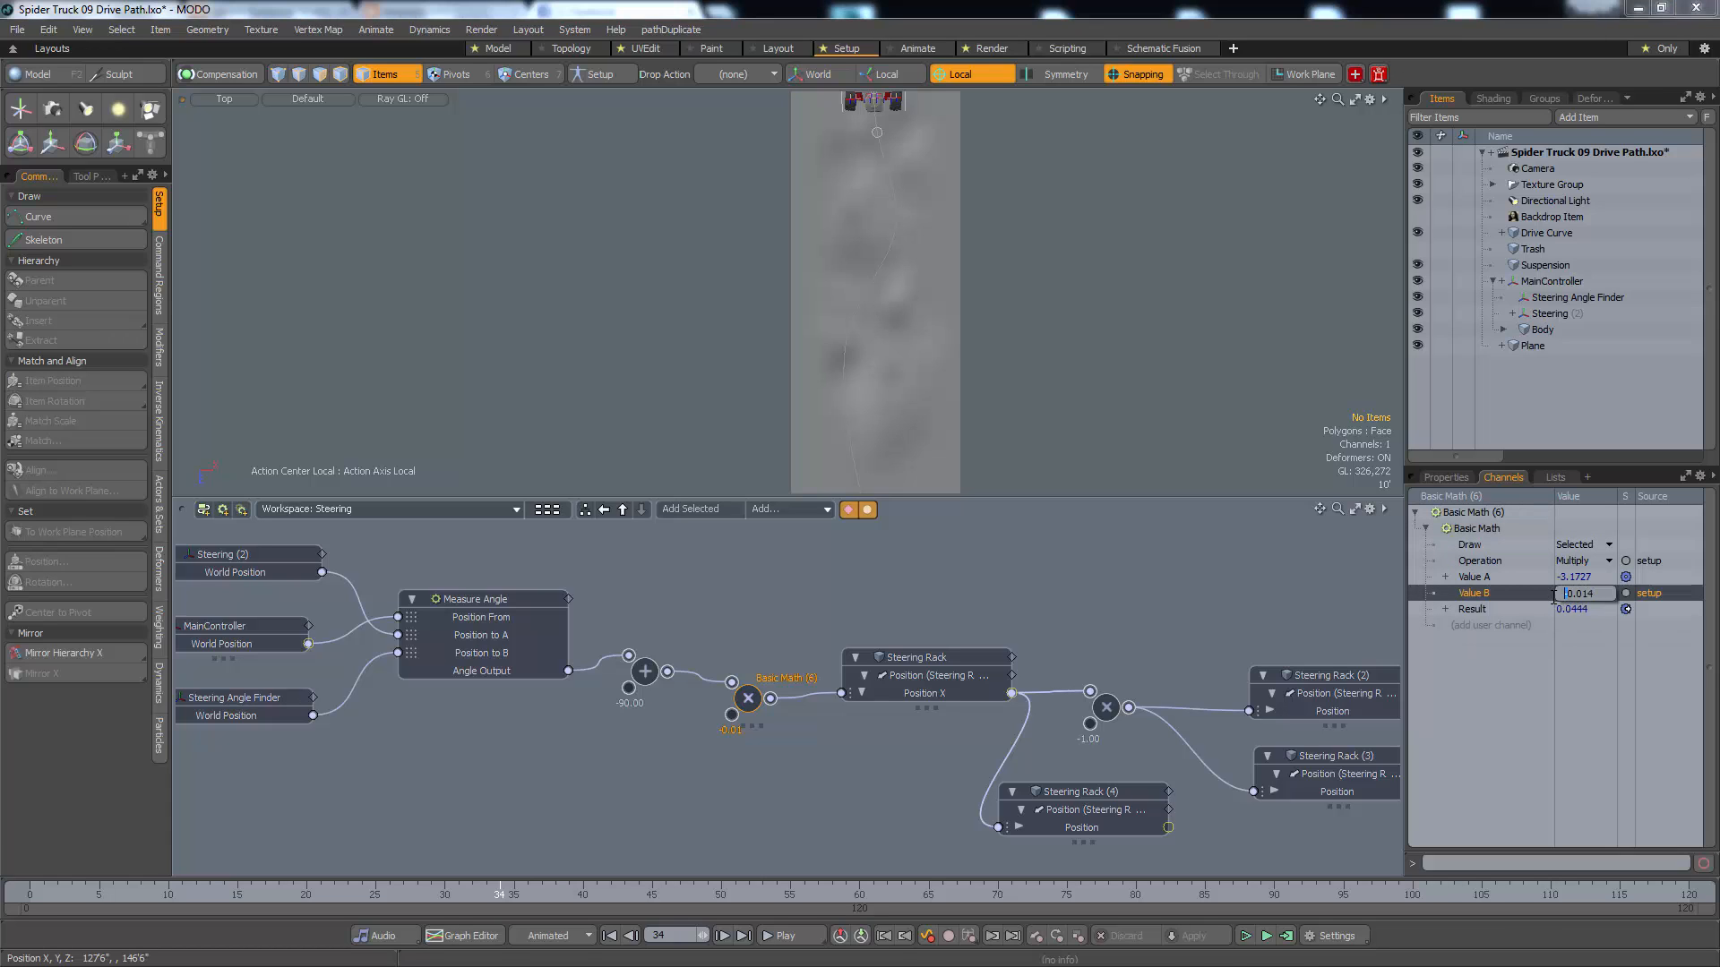
pyautogui.write('0.014')
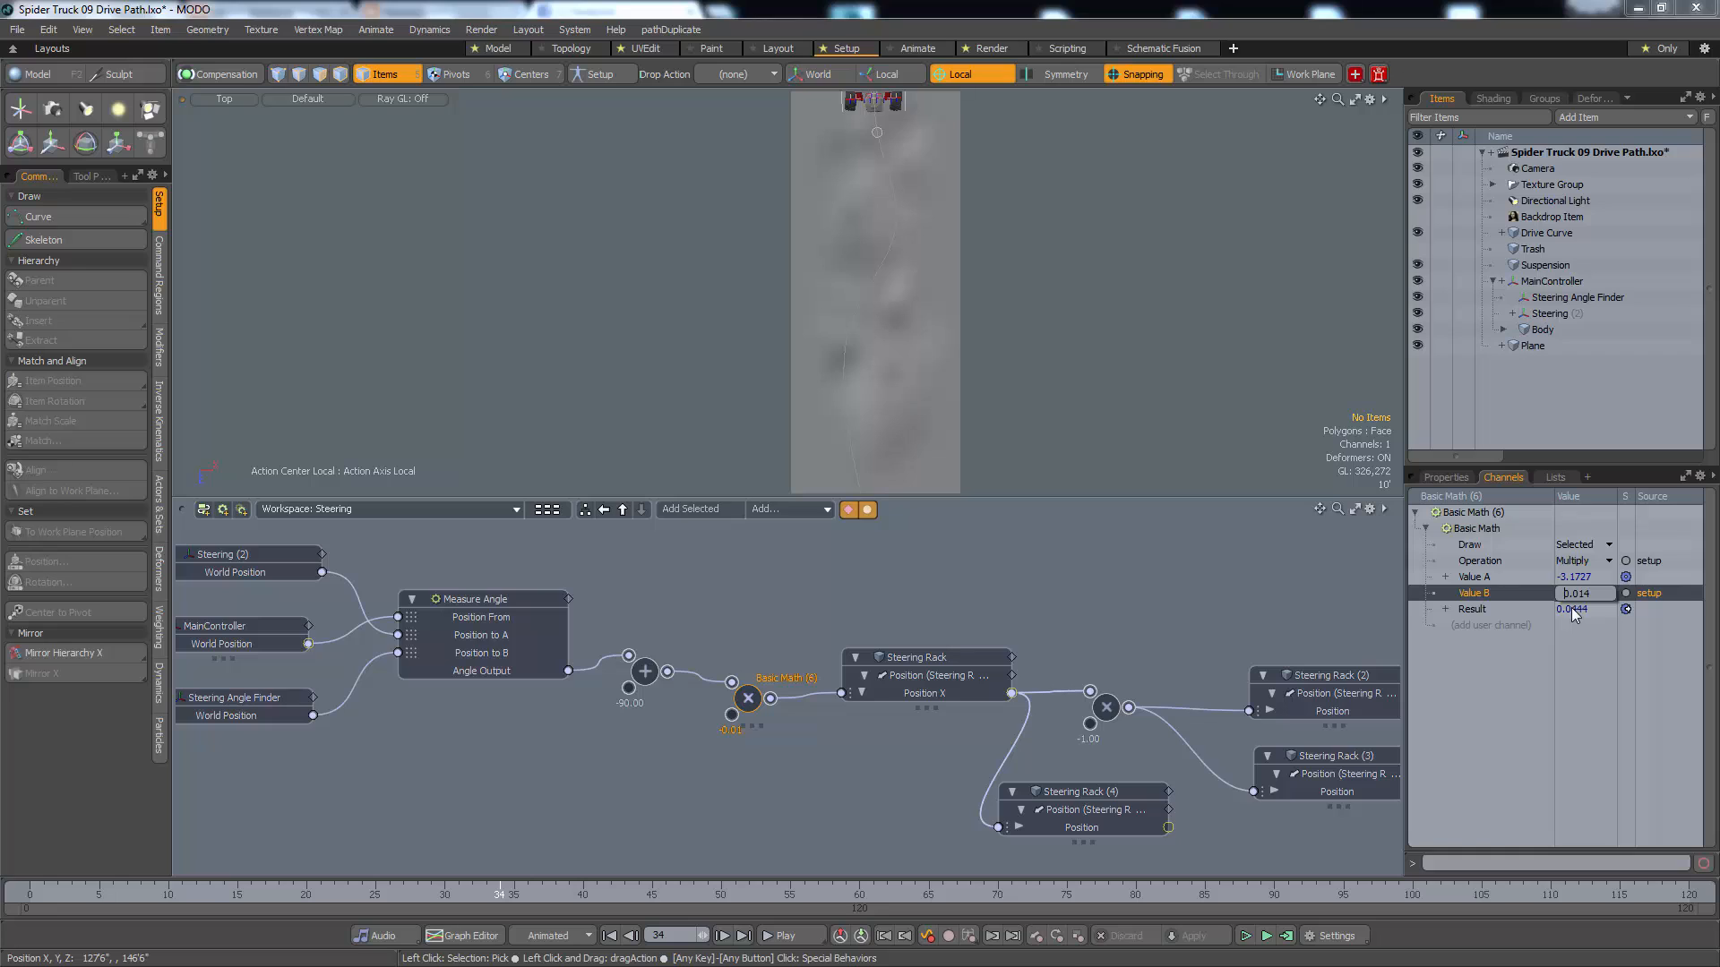
pyautogui.press('Return')
# Play the animation in the top view to check the wheels' steering direction along the path
pyautogui.click(805, 757)
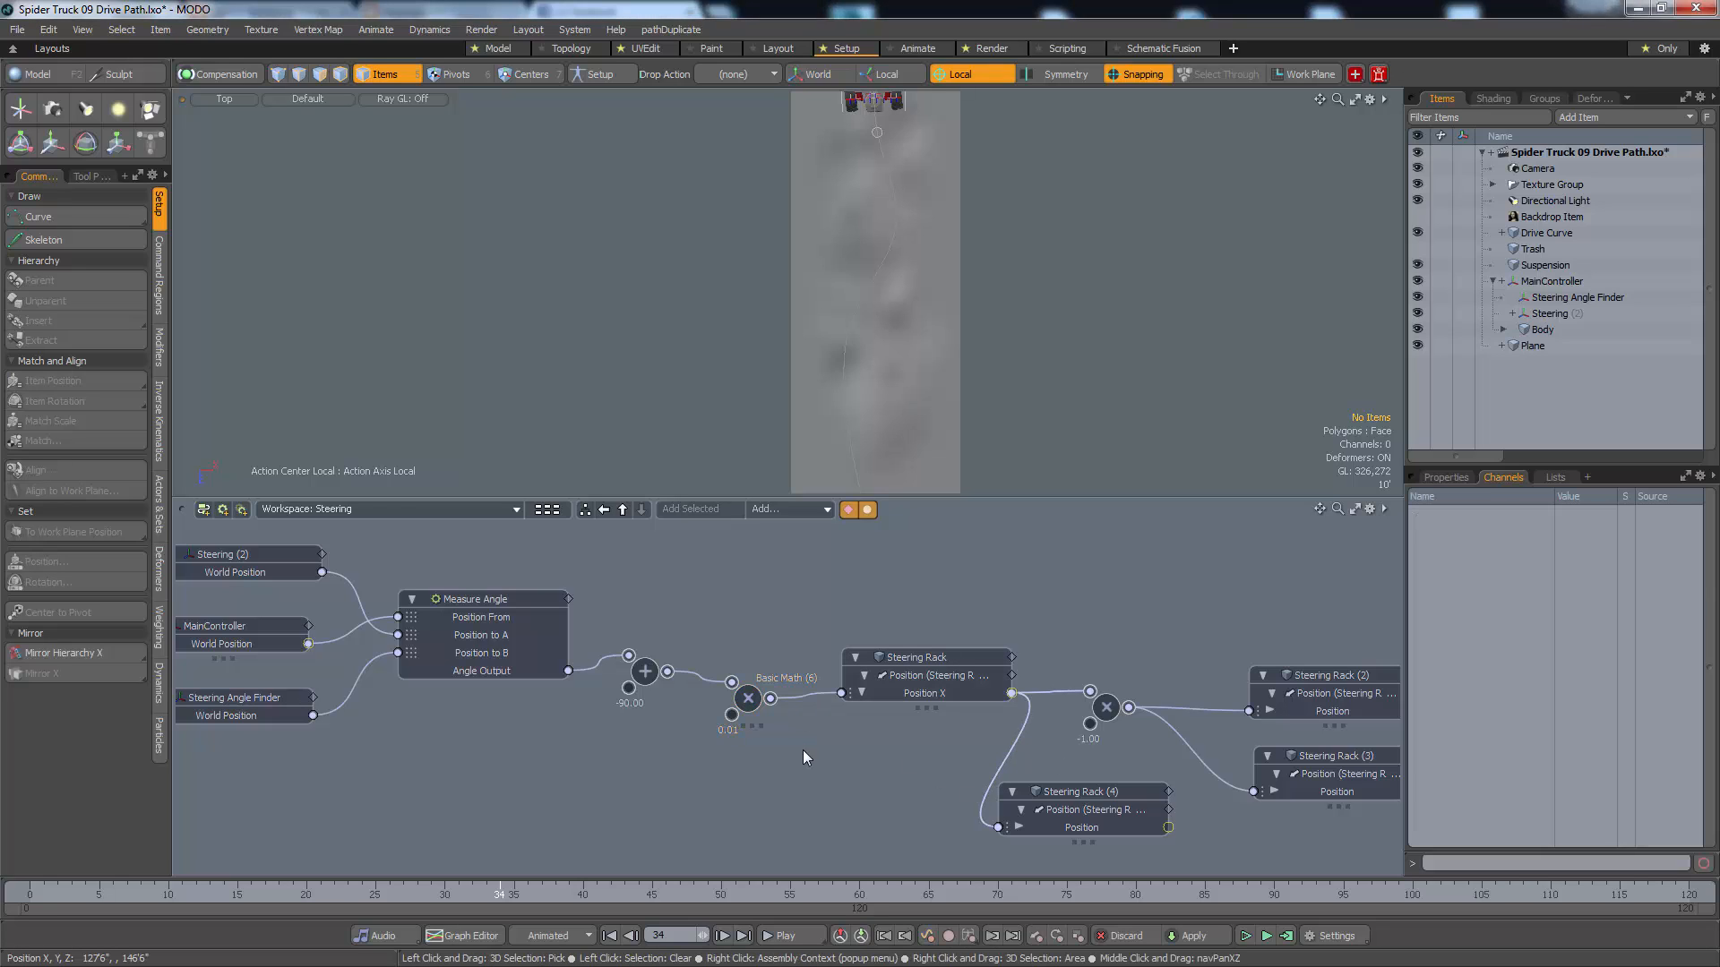
pyautogui.press('space')
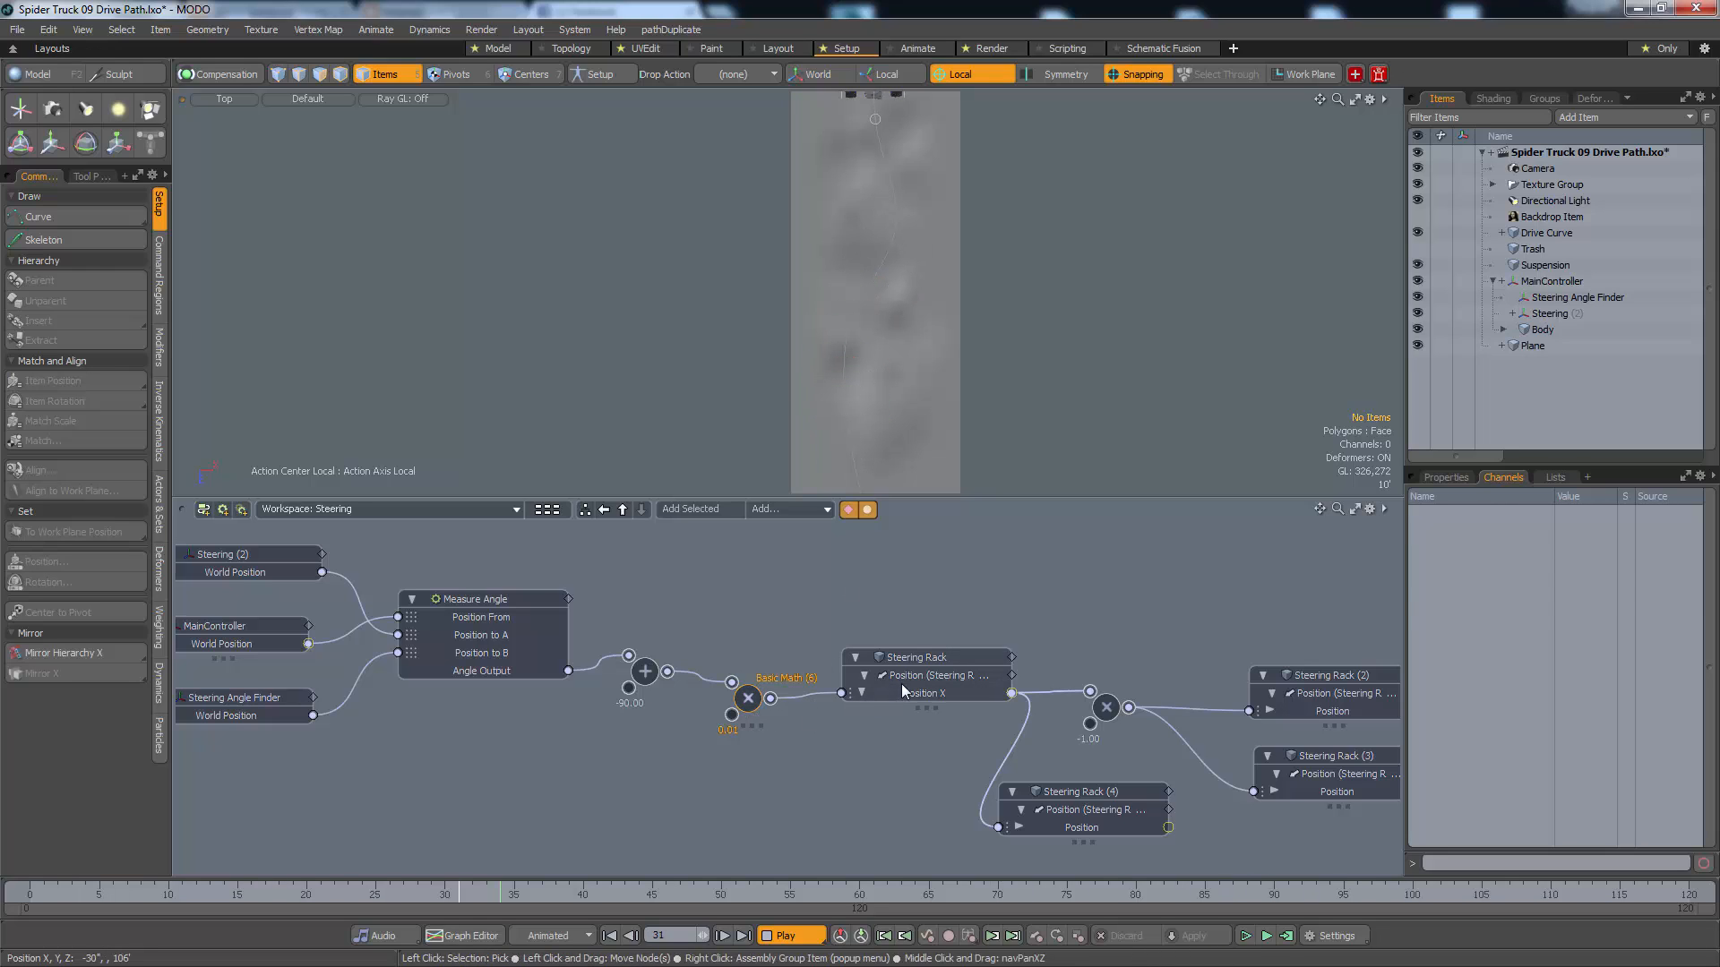
pyautogui.press('Up')
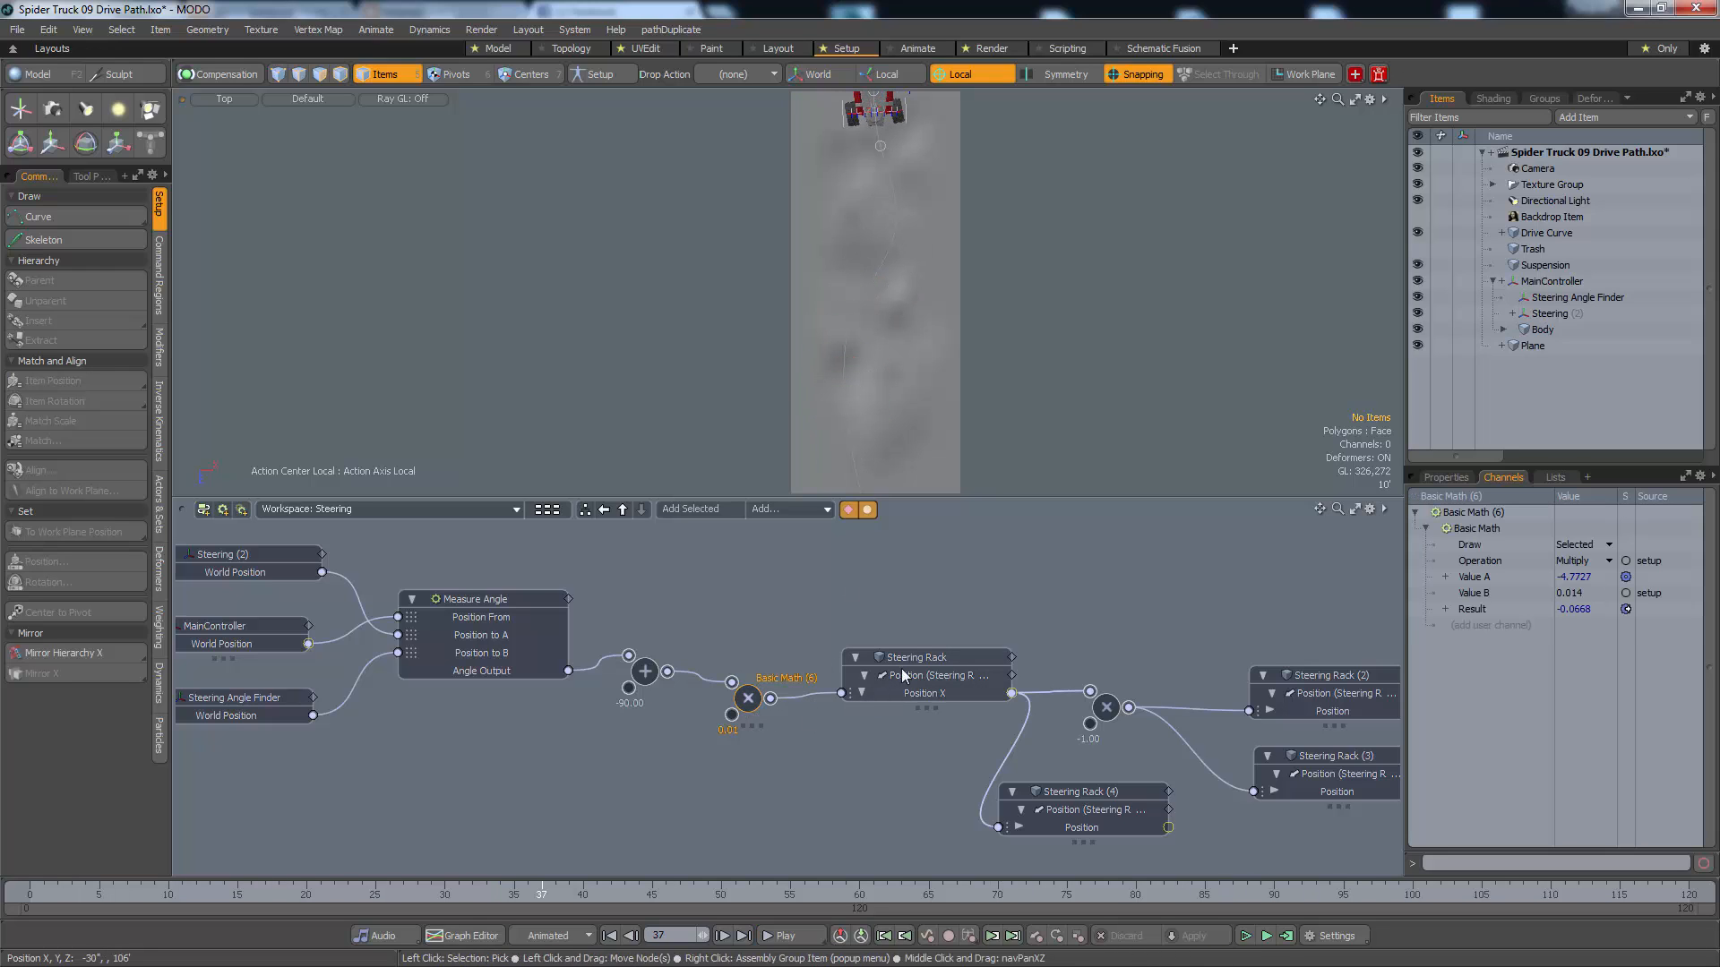
# Set Value B of the Basic Math multiply node feeding the Steering Rack to 0.006 and play the animation
pyautogui.doubleClick(1581, 595)
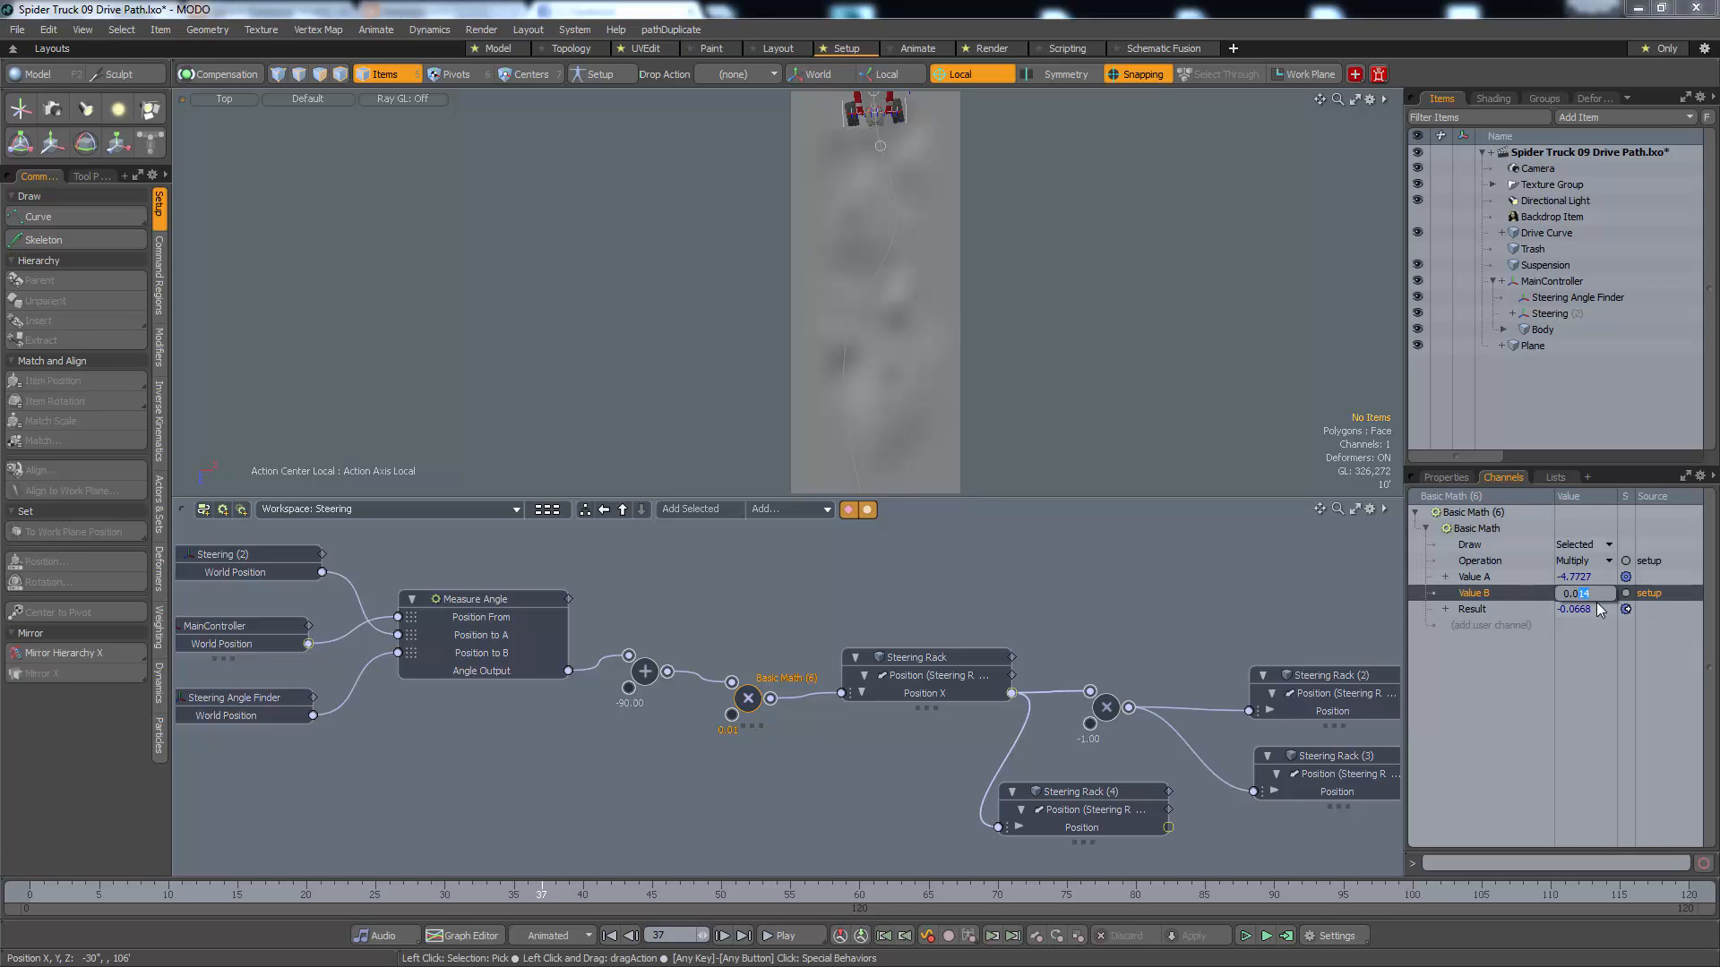
pyautogui.write('0.006')
pyautogui.press('Return')
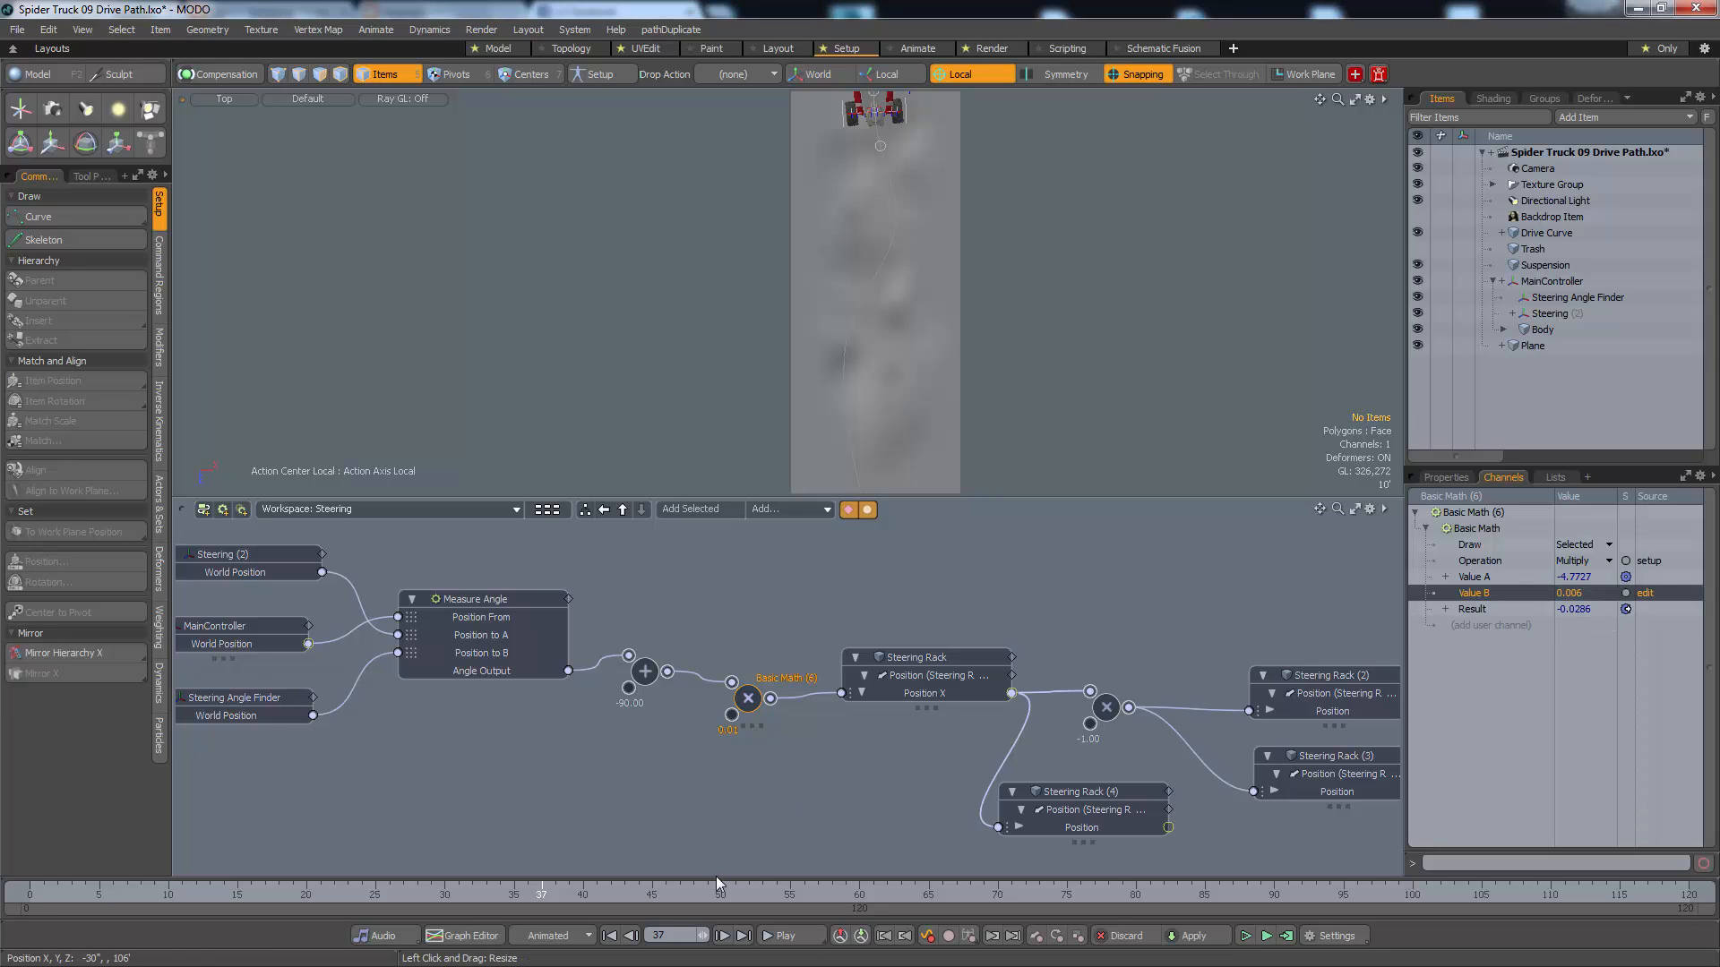
pyautogui.click(772, 937)
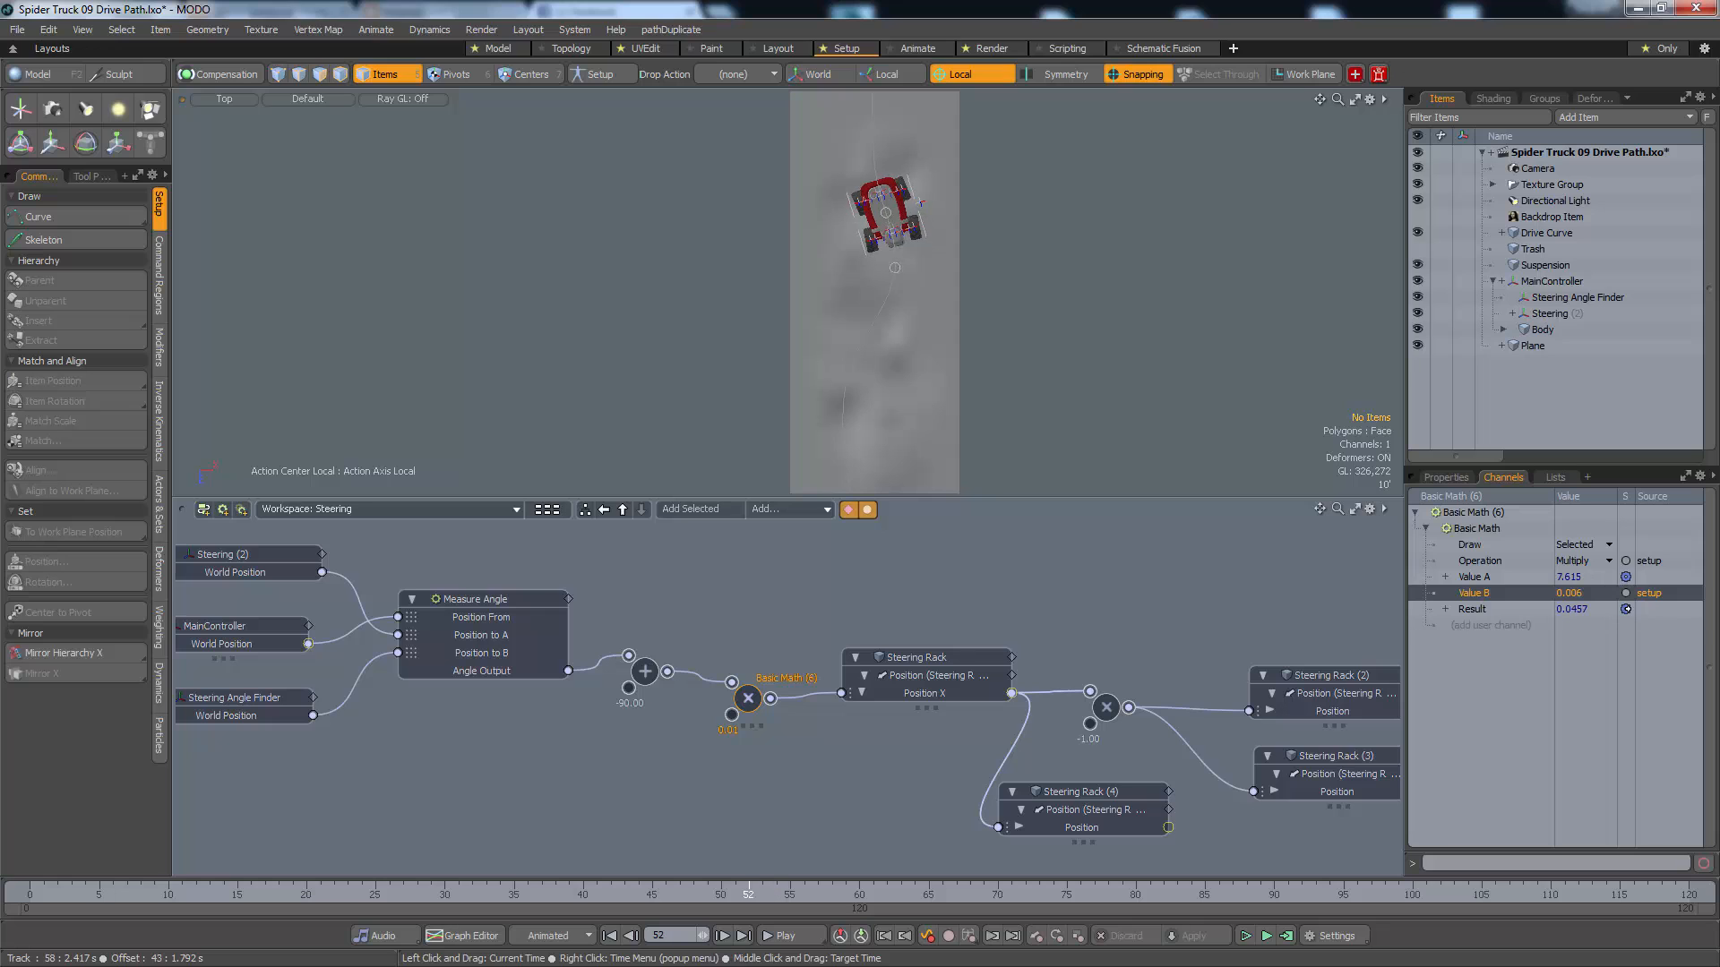
# Scrub the timeline to frames 57, 74 and 77, examining the wheels' steering from close-up top and perspective views
pyautogui.moveTo(721, 894); pyautogui.dragTo(789, 894)
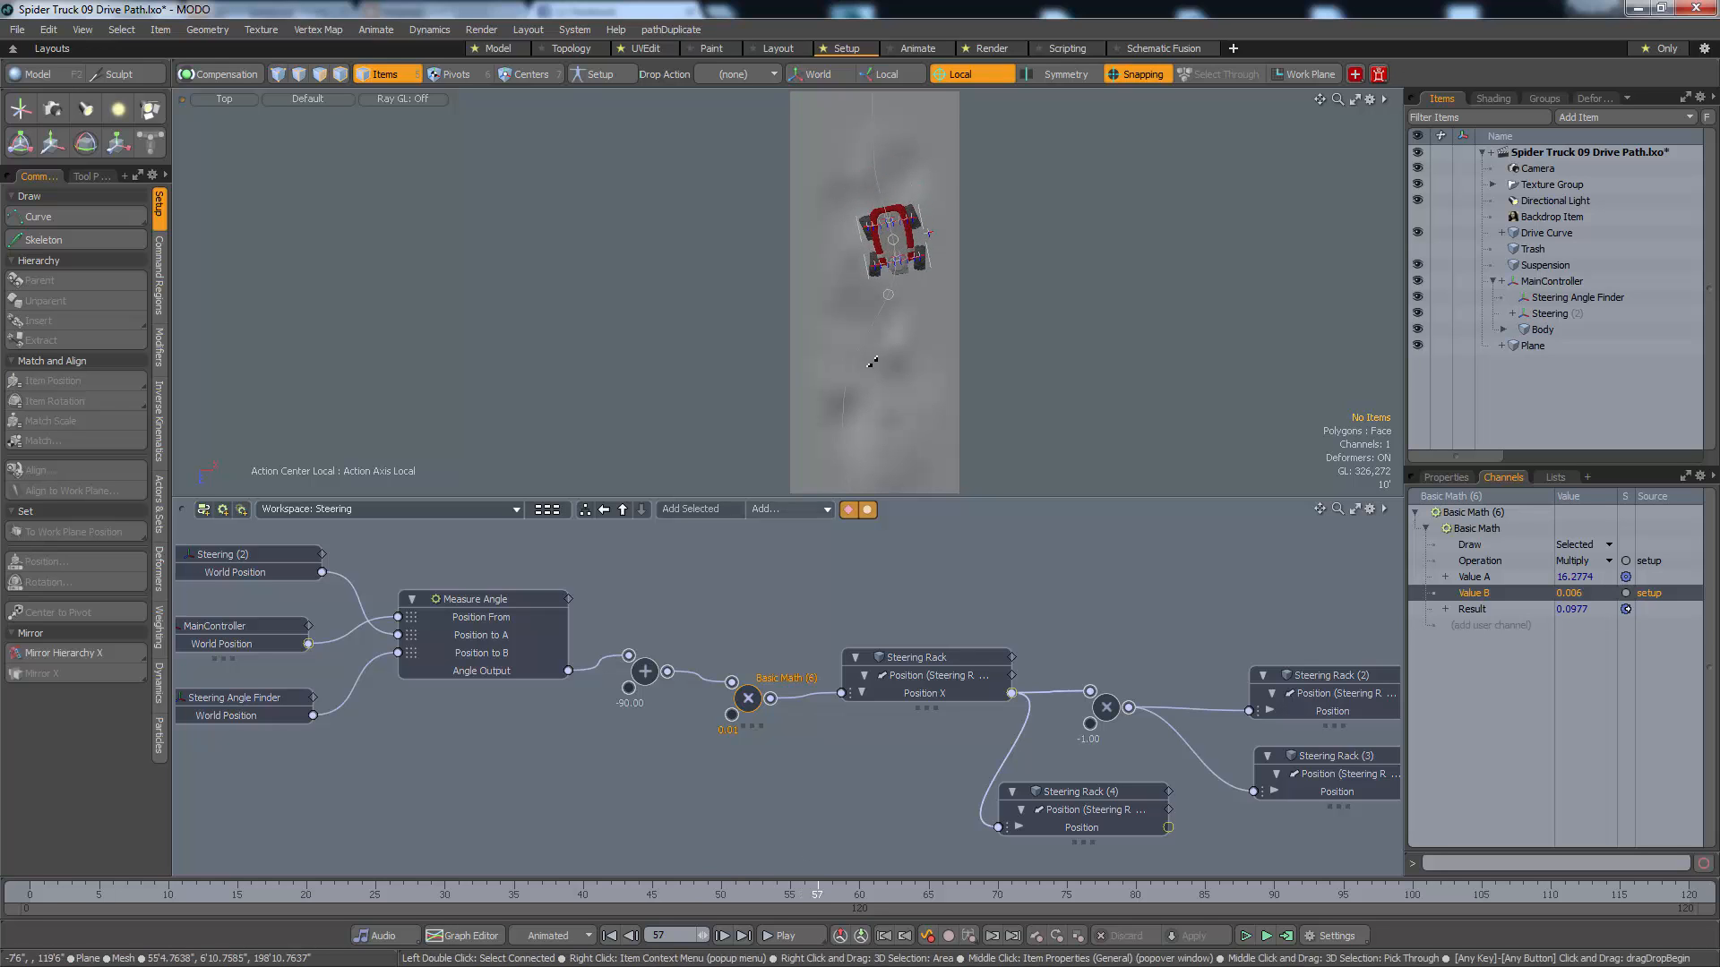
pyautogui.keyDown('alt'); pyautogui.moveTo(925, 210); pyautogui.dragTo(1131, 185, button='right'); pyautogui.keyUp('alt')
pyautogui.keyDown('alt'); pyautogui.moveTo(854, 349); pyautogui.dragTo(871, 215); pyautogui.keyUp('alt')
pyautogui.keyDown('alt'); pyautogui.moveTo(801, 336); pyautogui.dragTo(864, 337, button='right'); pyautogui.keyUp('alt')
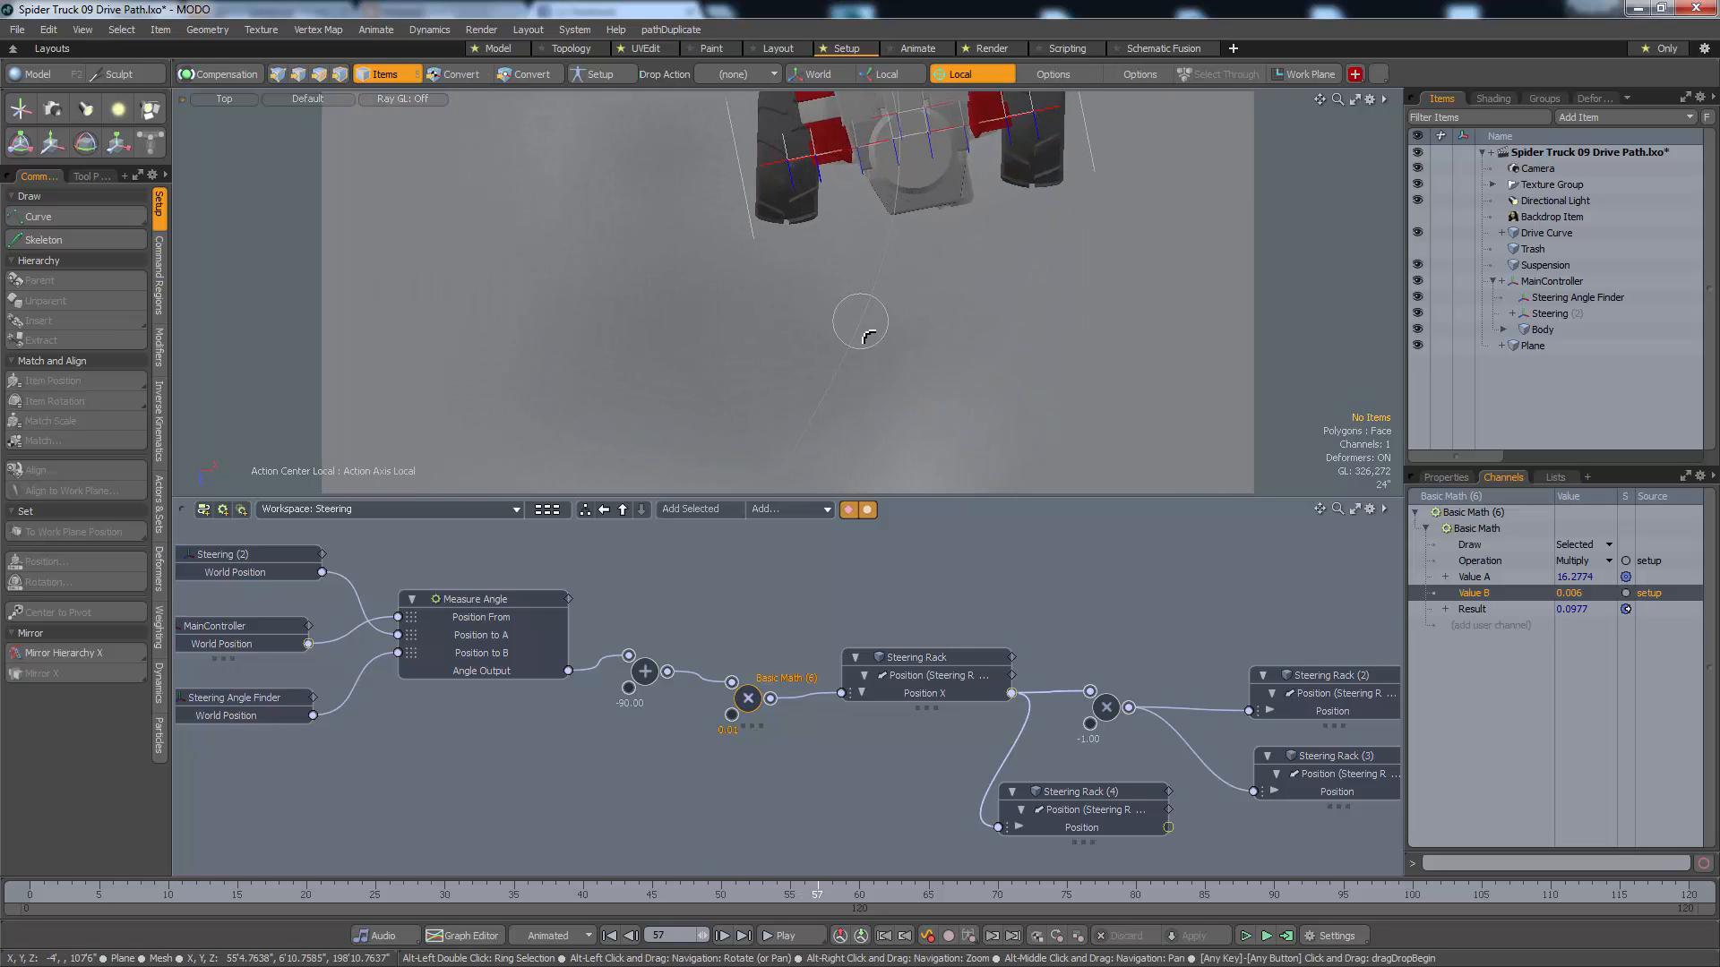
pyautogui.keyDown('alt'); pyautogui.moveTo(864, 154); pyautogui.dragTo(848, 360); pyautogui.keyUp('alt')
pyautogui.keyDown('alt'); pyautogui.moveTo(850, 361); pyautogui.dragTo(819, 360, button='right'); pyautogui.keyUp('alt')
pyautogui.keyDown('alt'); pyautogui.moveTo(818, 356); pyautogui.dragTo(1062, 332); pyautogui.keyUp('alt')
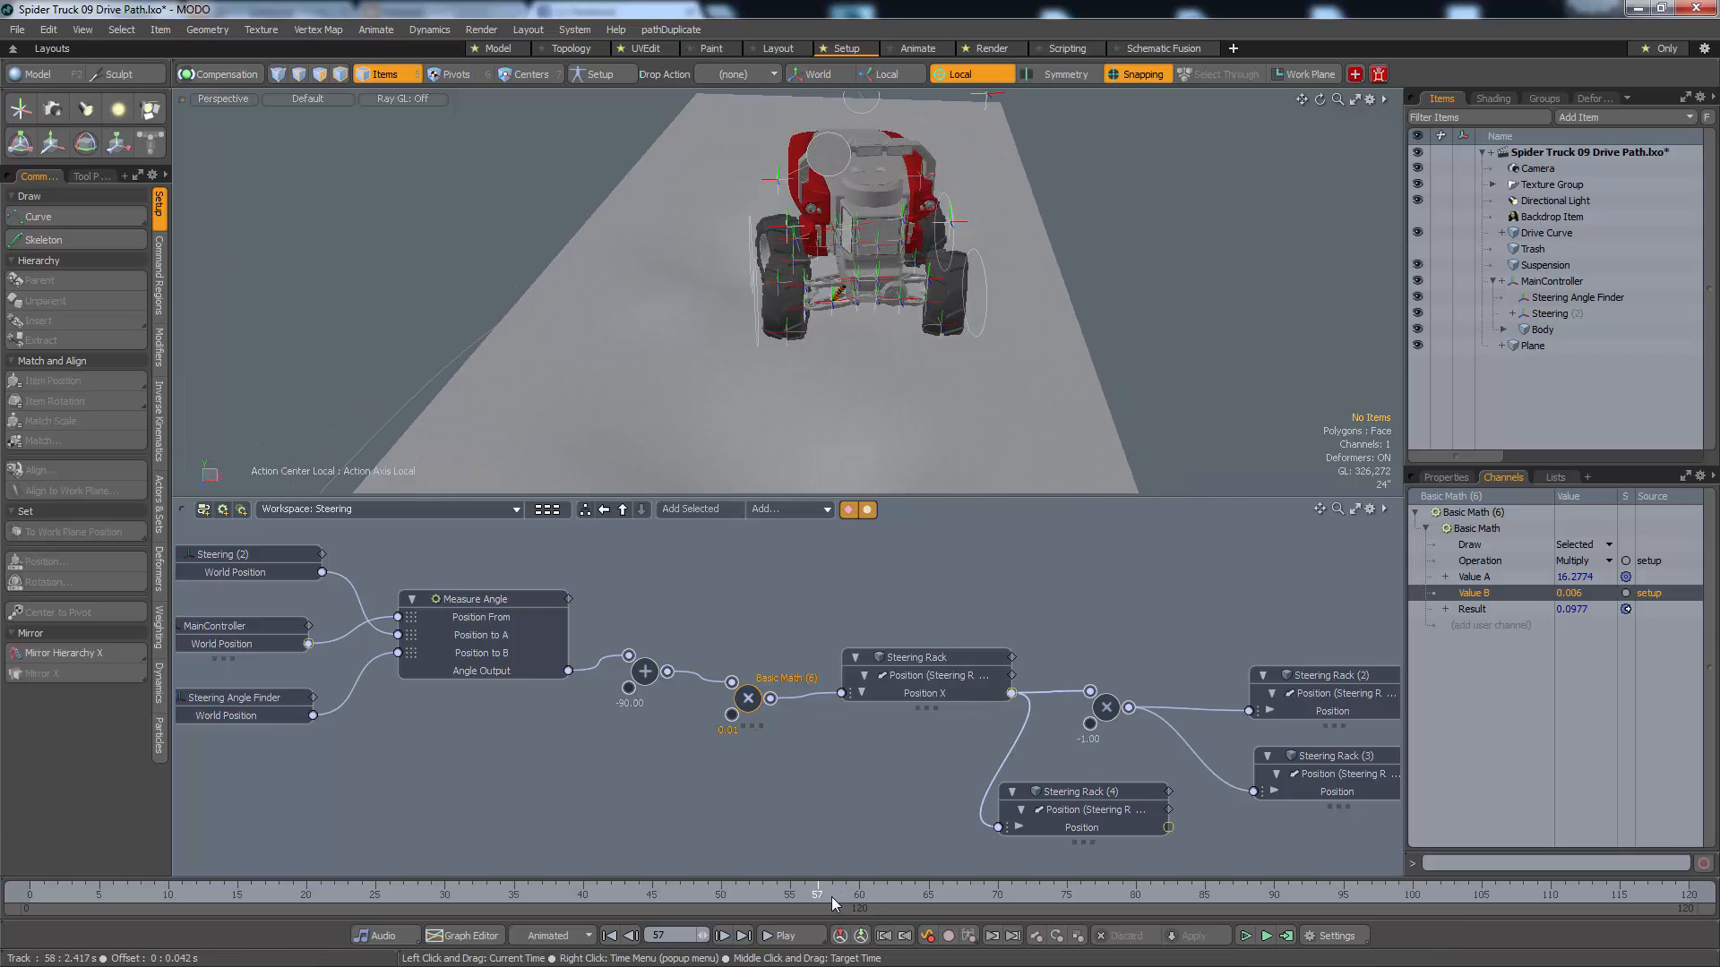
pyautogui.moveTo(824, 896); pyautogui.dragTo(1053, 896)
pyautogui.keyDown('alt'); pyautogui.keyDown('shift'); pyautogui.moveTo(959, 430); pyautogui.dragTo(867, 342); pyautogui.keyUp('shift'); pyautogui.keyUp('alt')
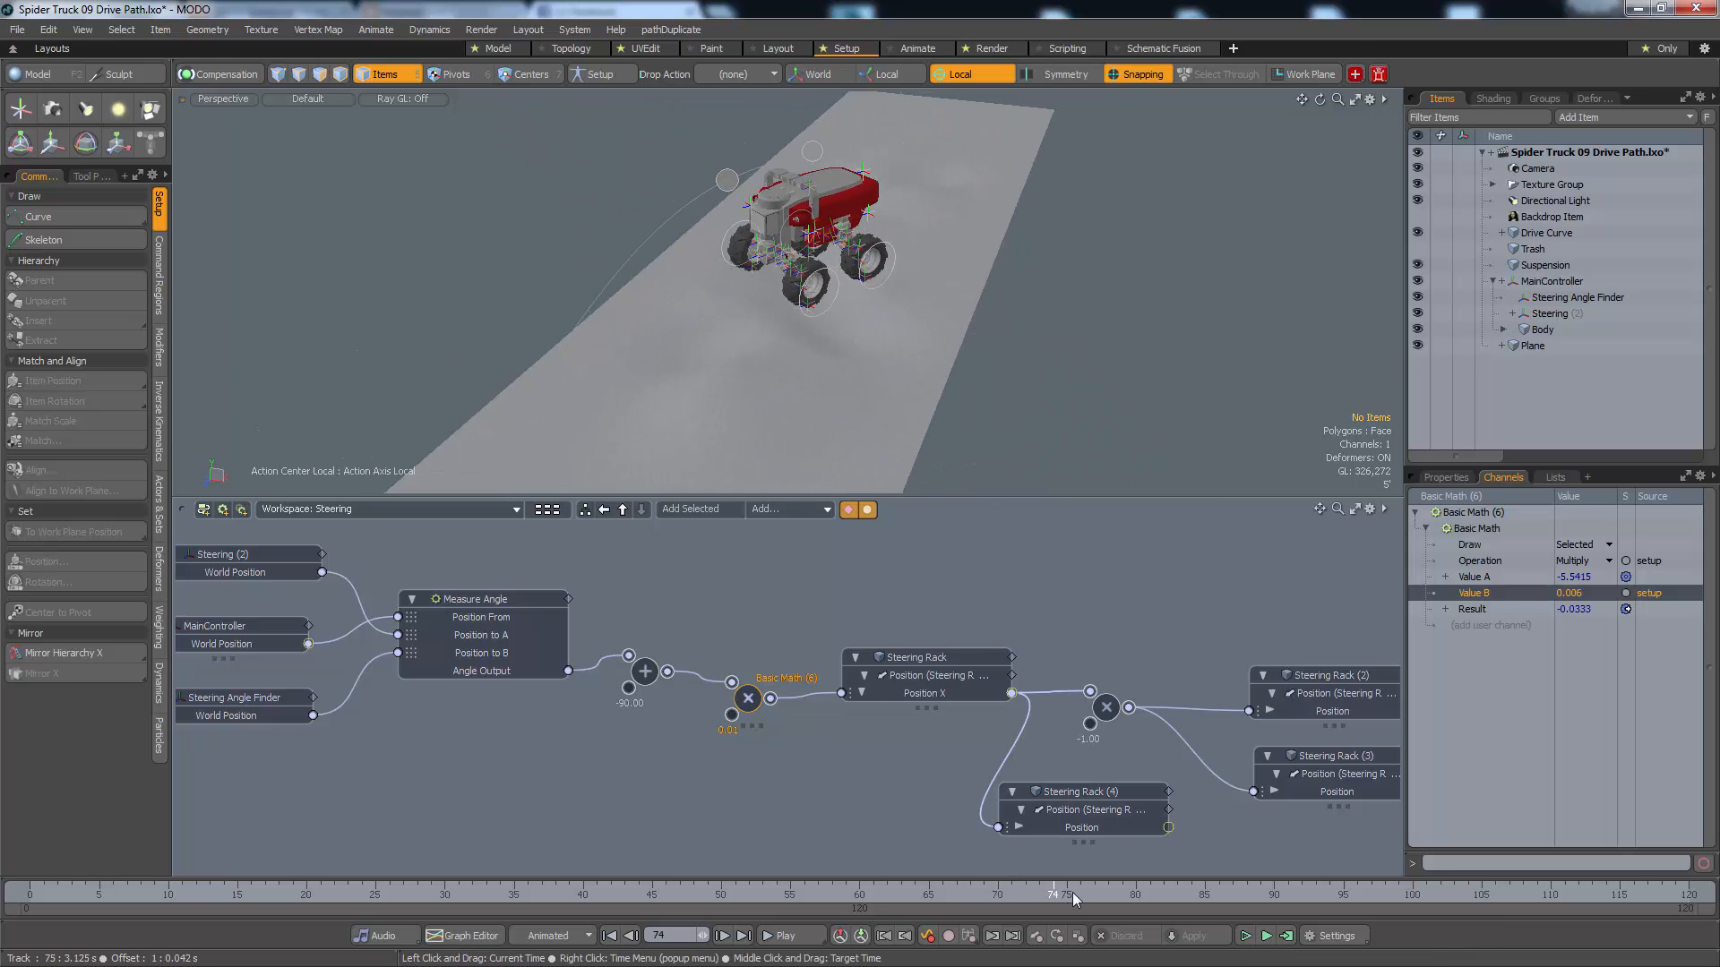
pyautogui.moveTo(1075, 896)
pyautogui.mouseDown()
pyautogui.moveTo(1300, 896)
pyautogui.moveTo(956, 896)
pyautogui.moveTo(1094, 896)
pyautogui.mouseUp()
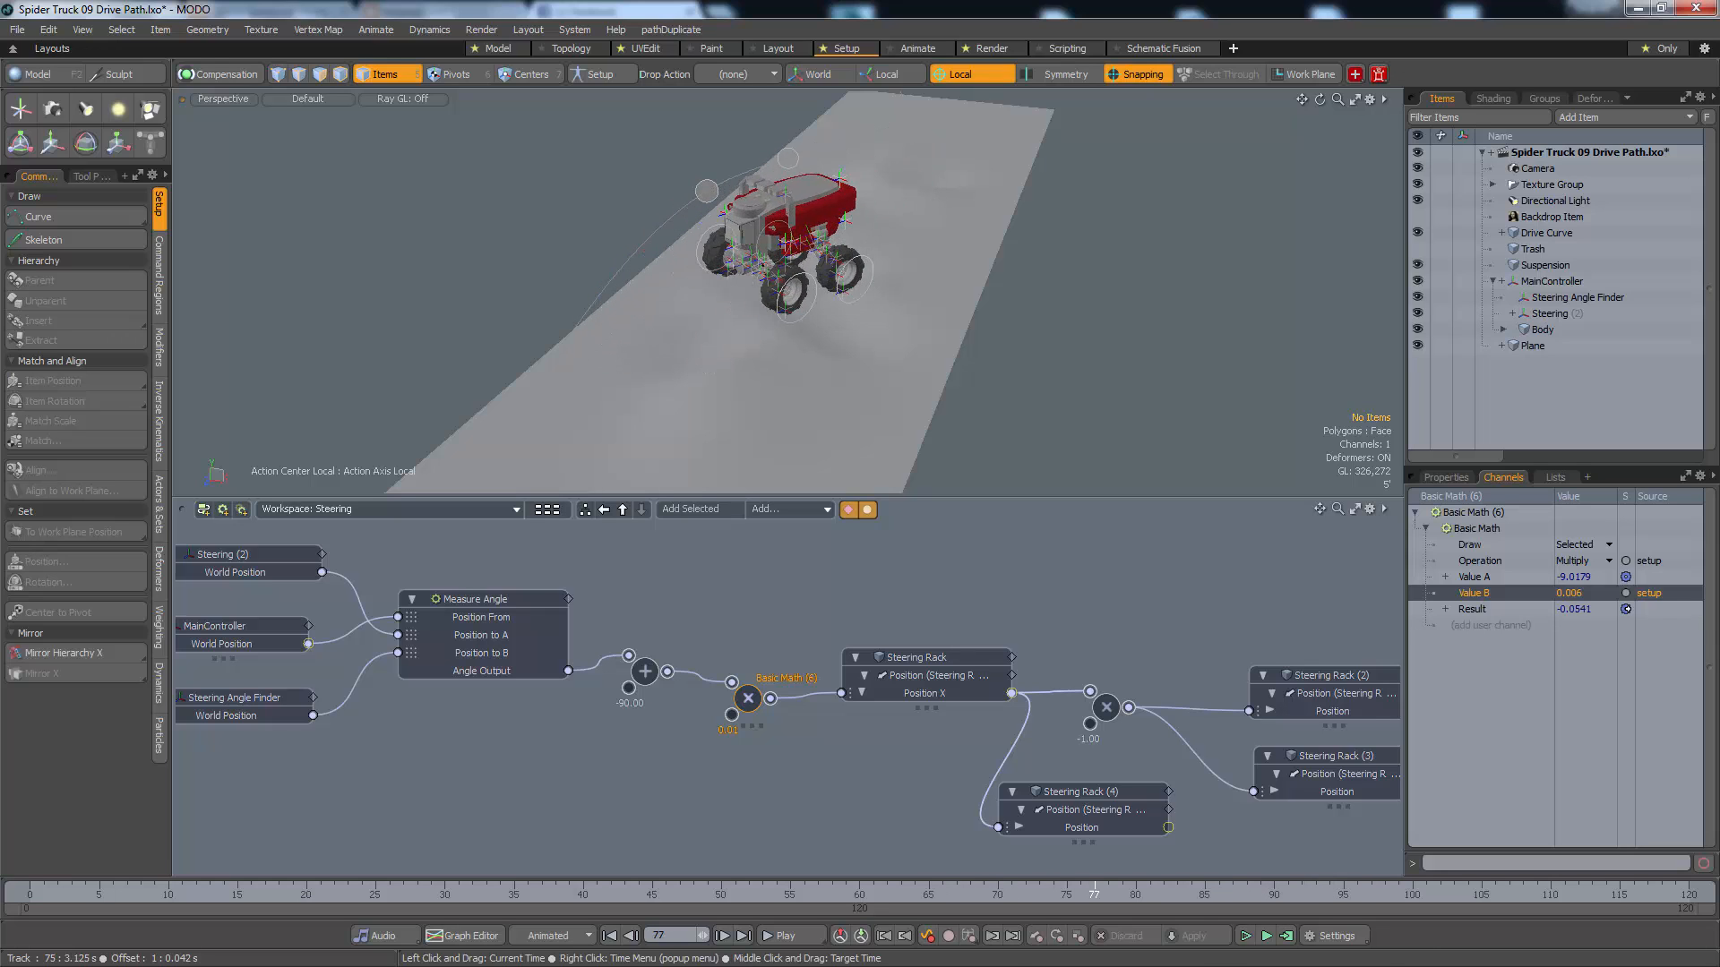
# Set the Path Offset of the Steering locator's Drive Curve path constraint to 5.0 %
pyautogui.keyDown('alt'); pyautogui.moveTo(798, 304); pyautogui.dragTo(605, 122); pyautogui.keyUp('alt')
pyautogui.click(603, 136)
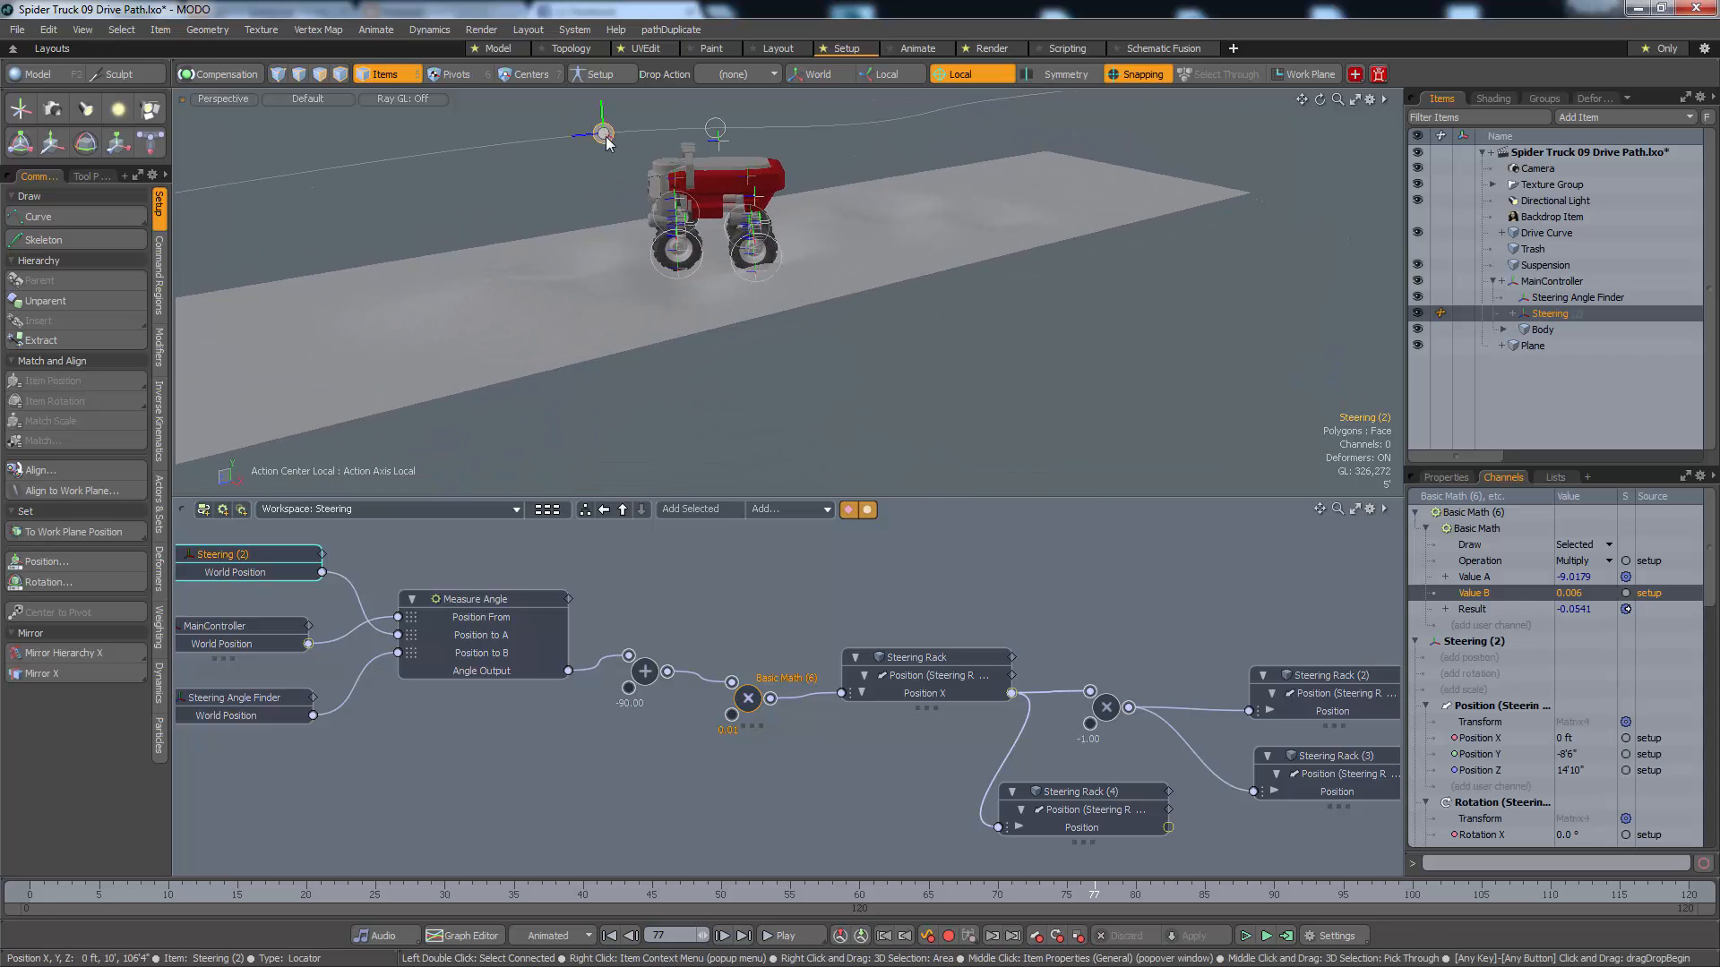
pyautogui.click(1513, 313)
pyautogui.click(1559, 329)
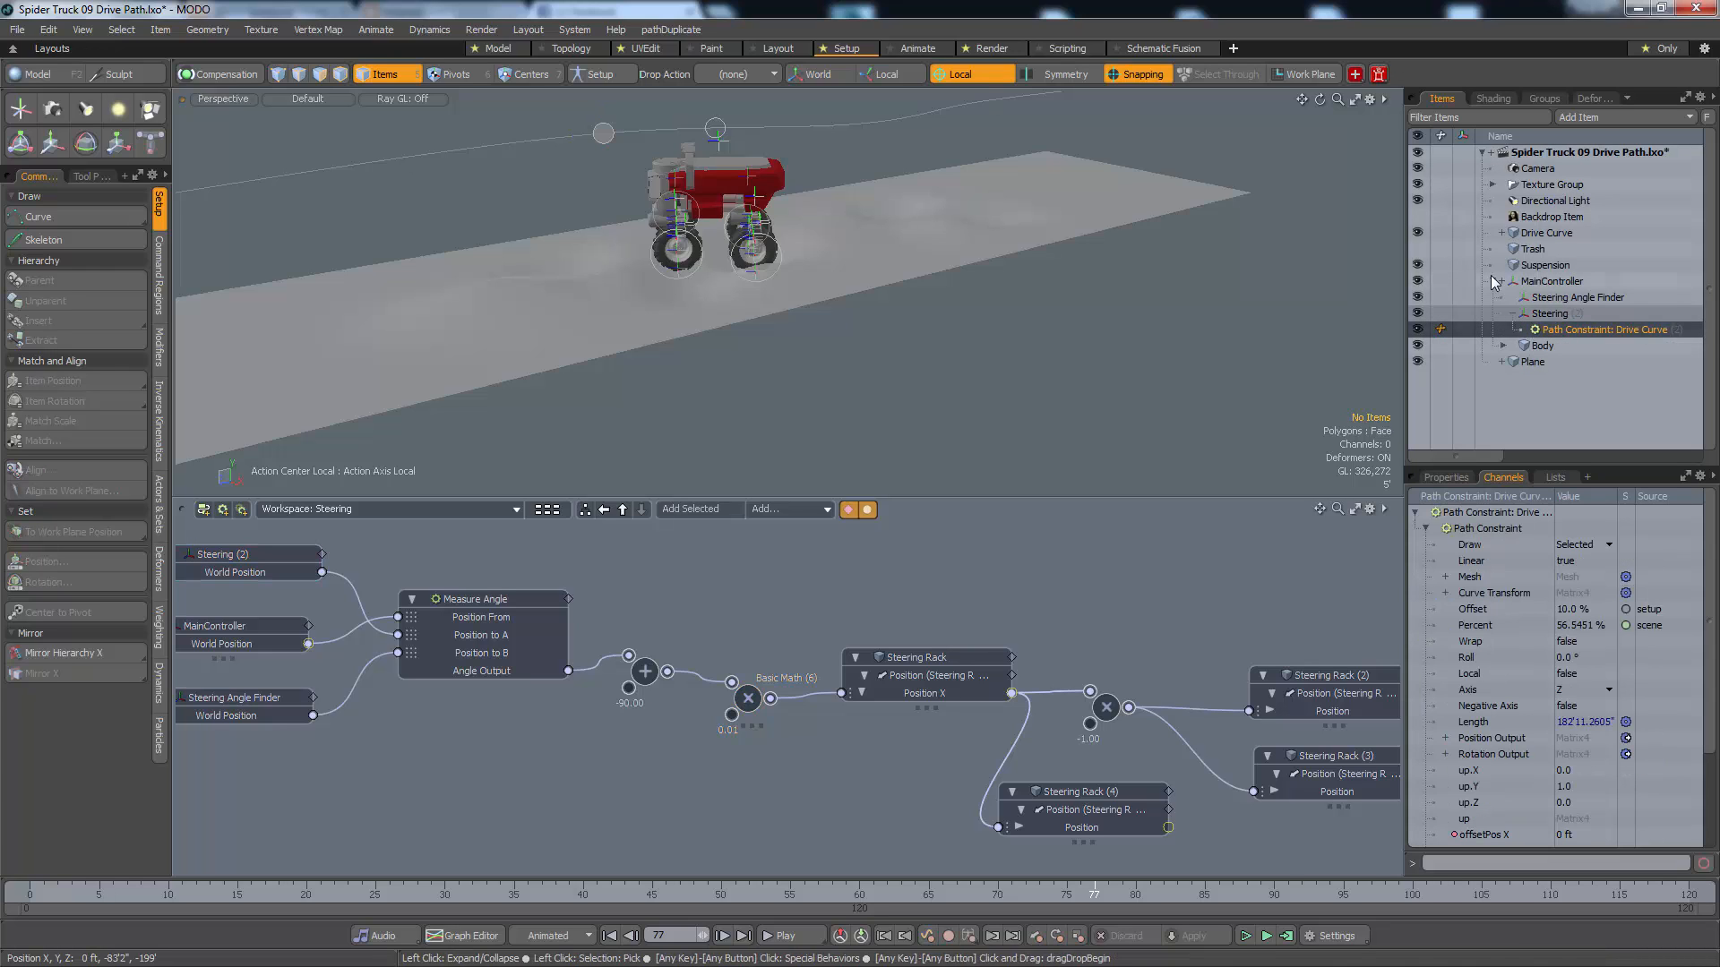
pyautogui.click(1442, 477)
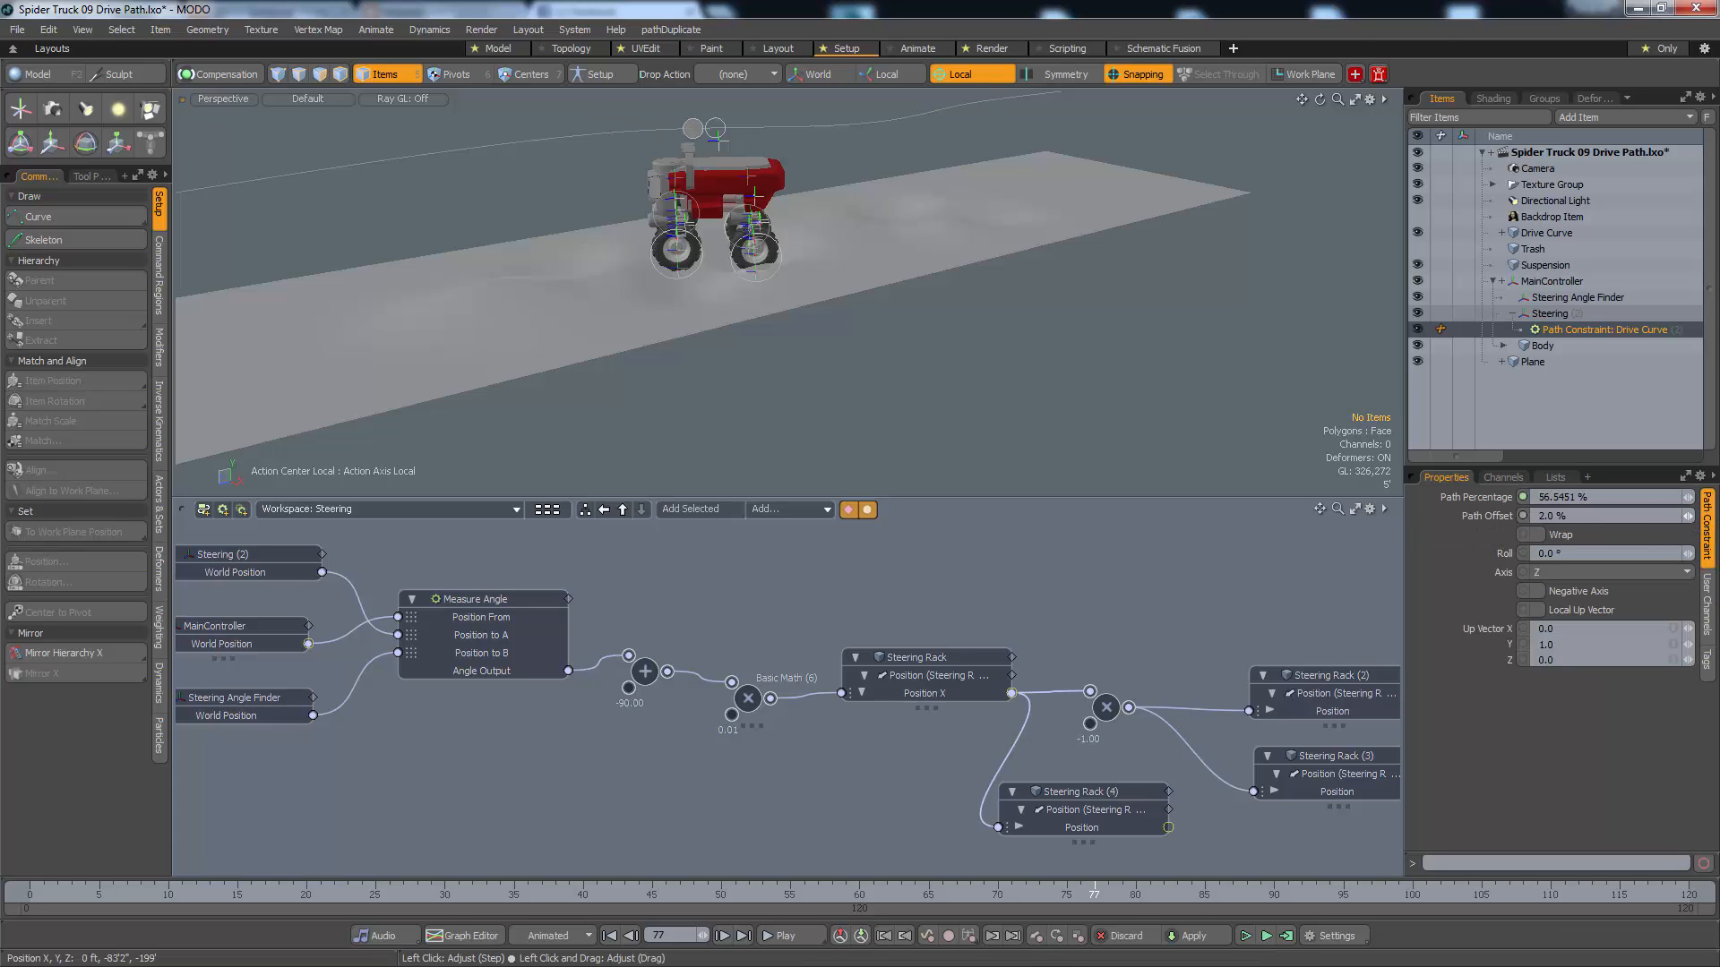
pyautogui.moveTo(1688, 516); pyautogui.dragTo(1673, 516)
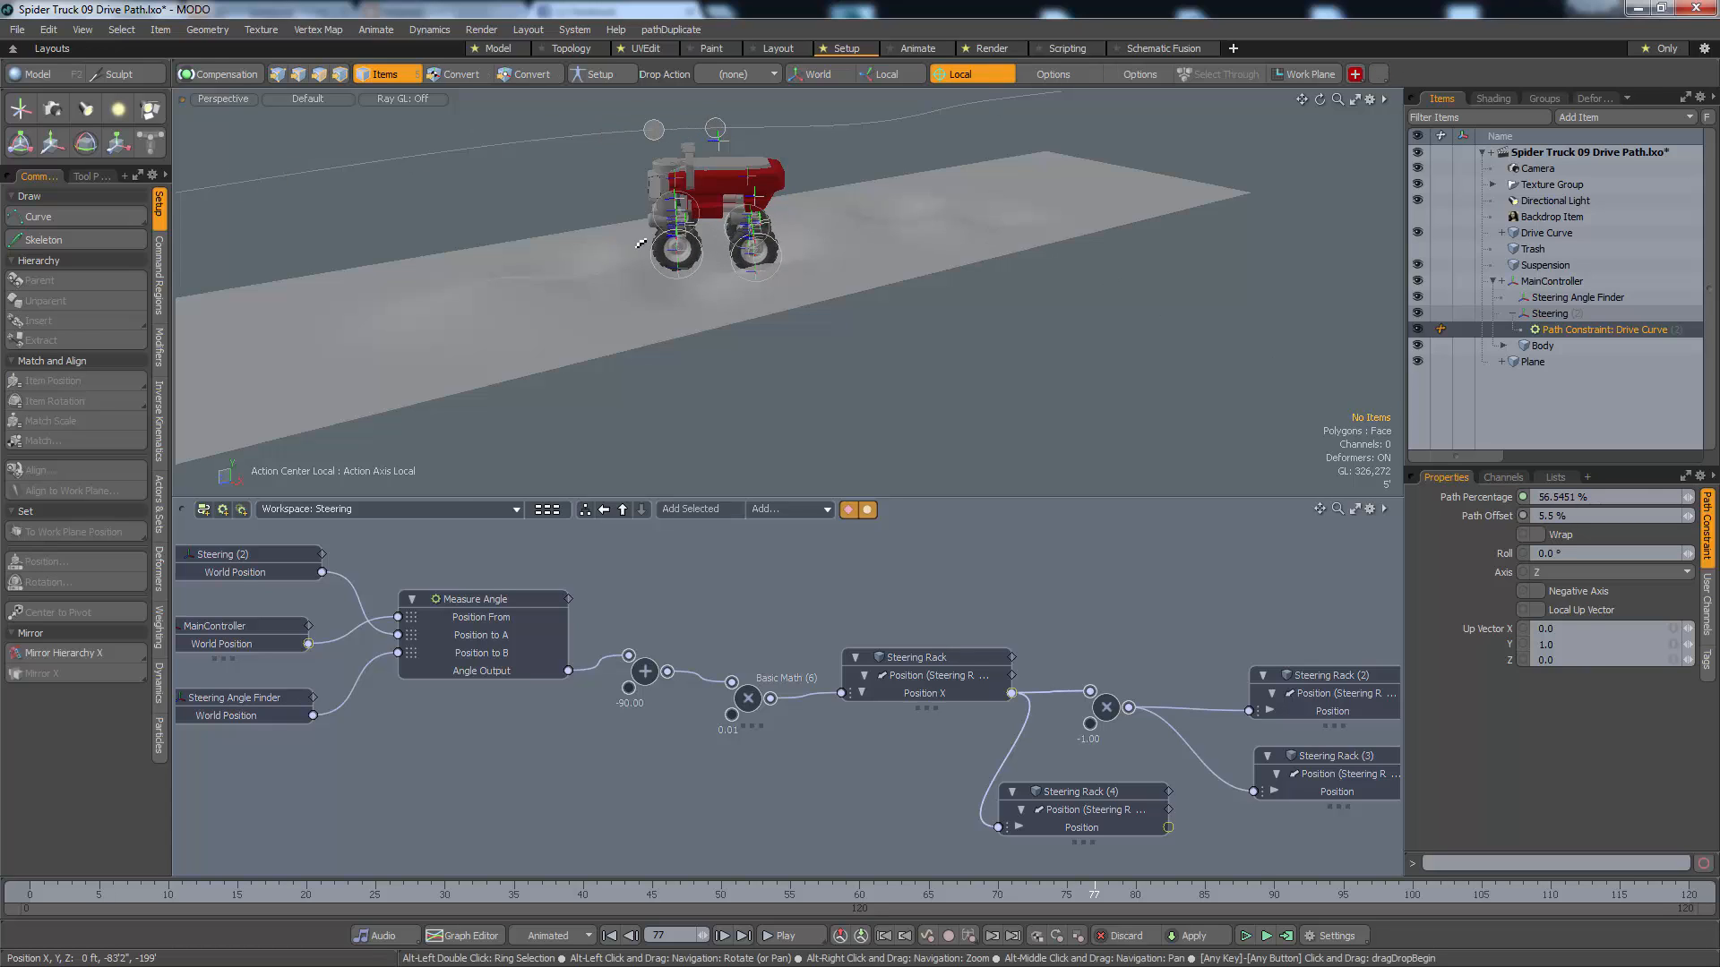
pyautogui.moveTo(645, 260)
pyautogui.keyDown('alt'); pyautogui.mouseDown()
pyautogui.moveTo(703, 348)
pyautogui.moveTo(635, 249)
pyautogui.moveTo(649, 274)
pyautogui.mouseUp(); pyautogui.keyUp('alt')
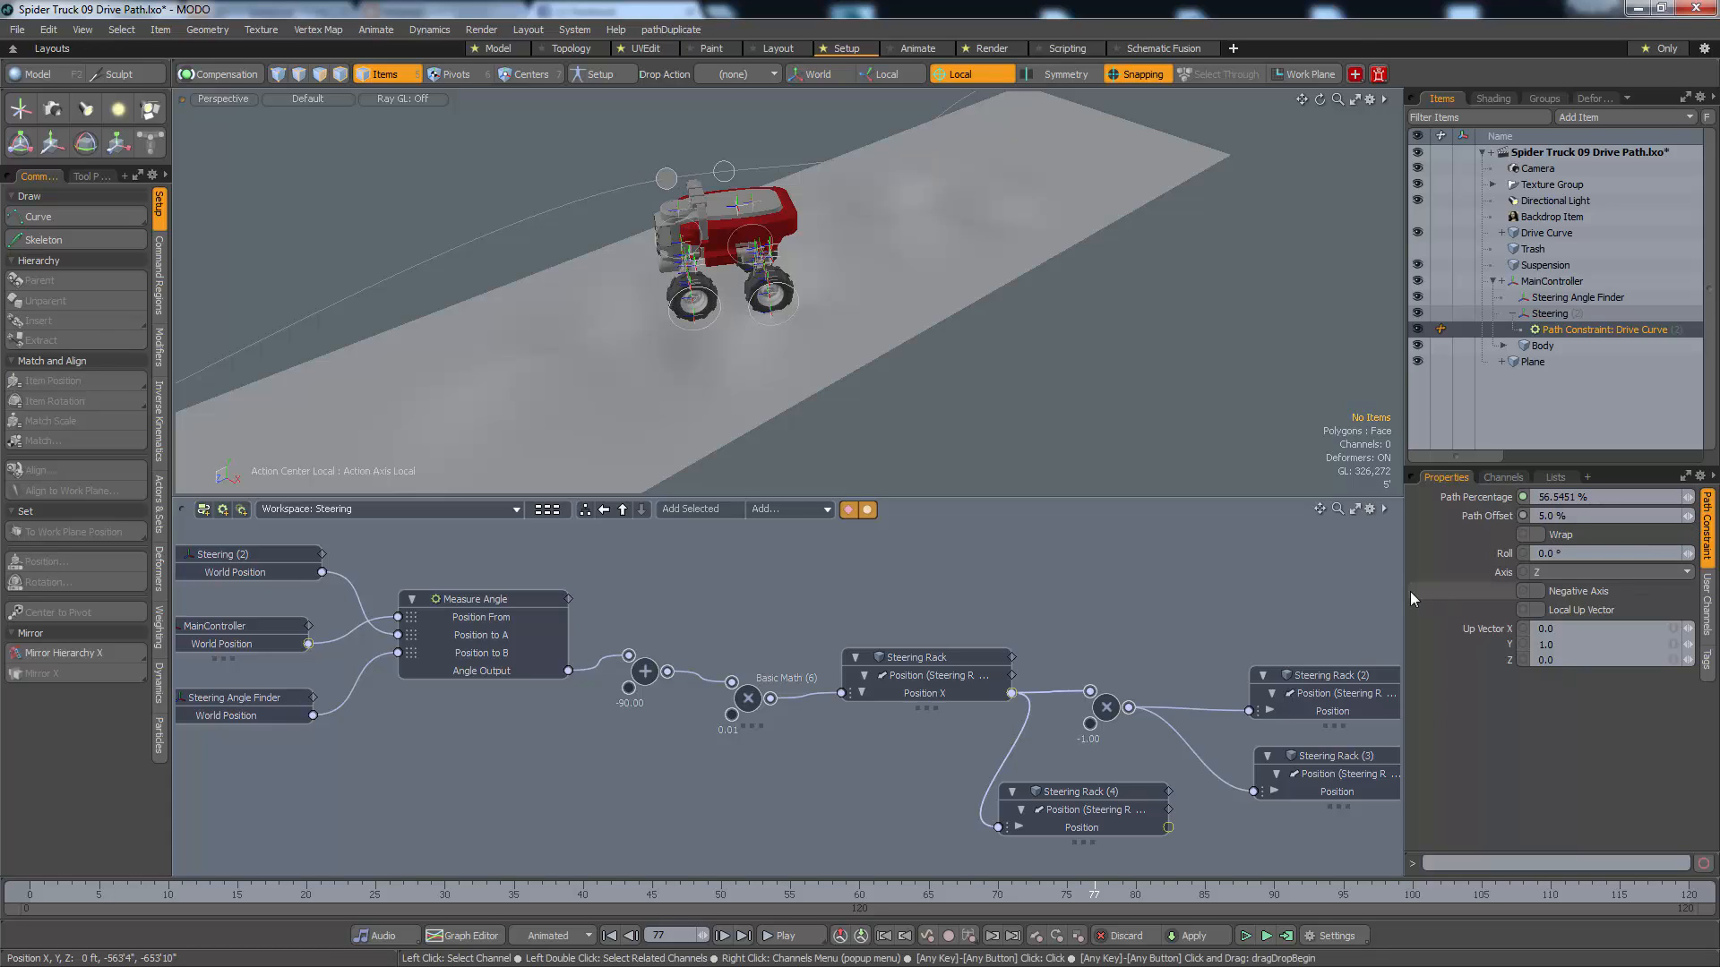
# Play the animation and examine how the truck steers along the curve from the perspective and top views
pyautogui.press('Up')
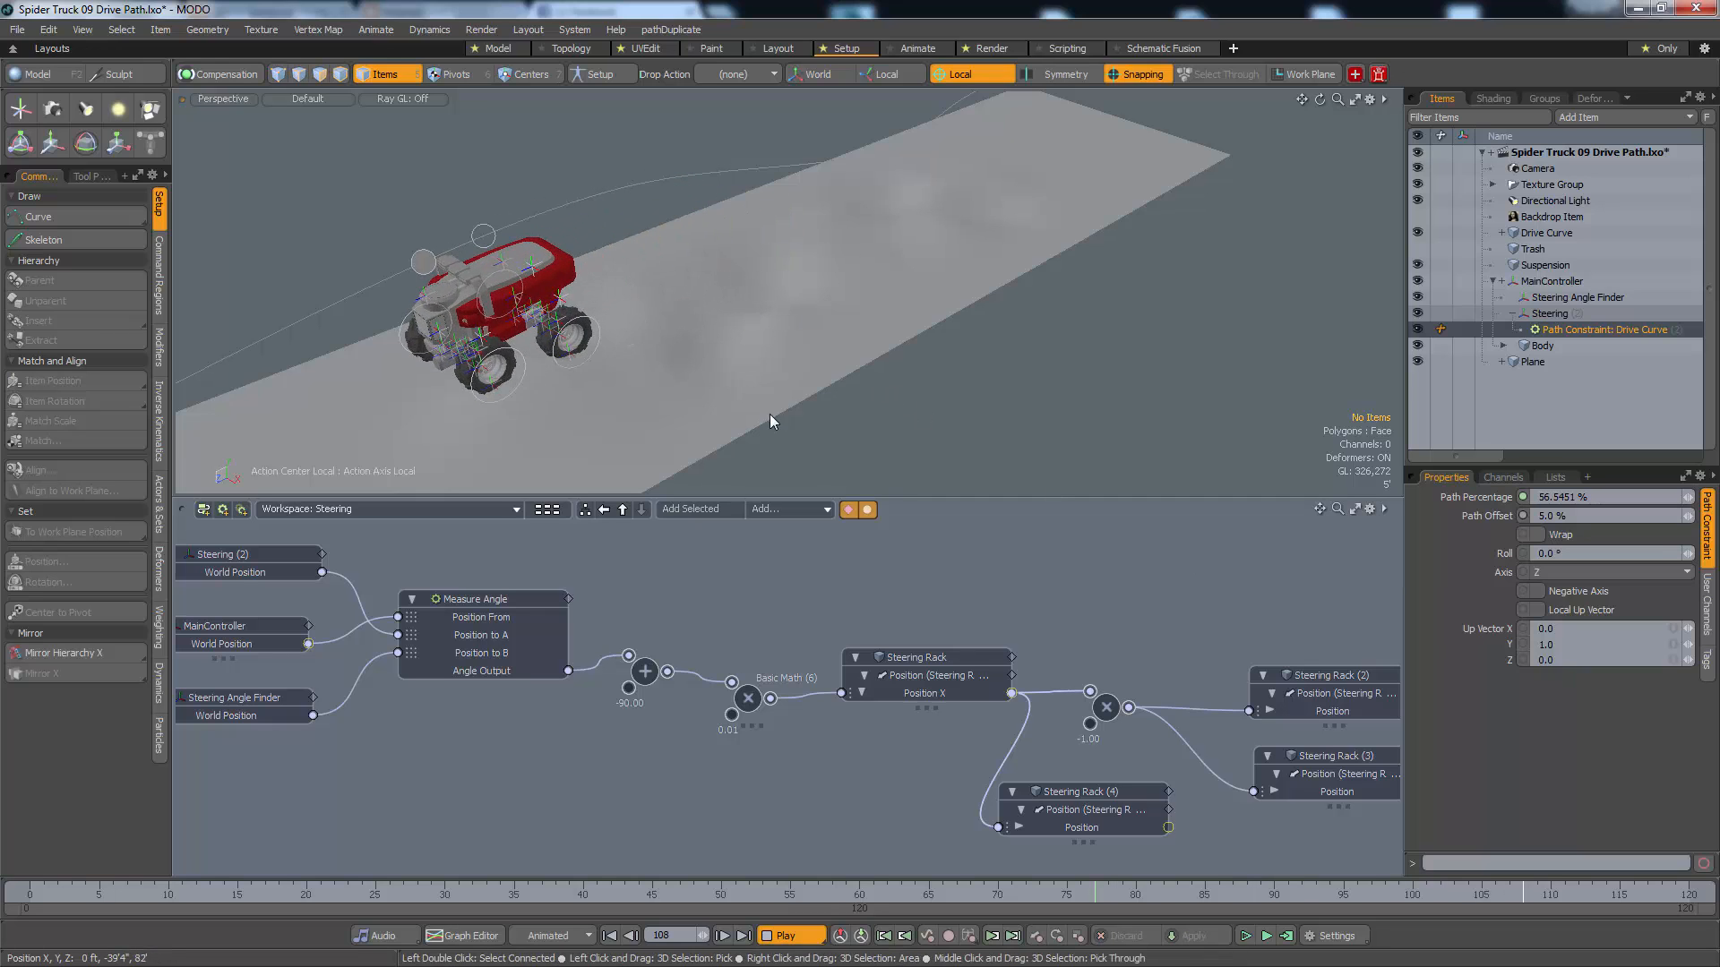
pyautogui.keyDown('alt'); pyautogui.moveTo(771, 416); pyautogui.dragTo(845, 396); pyautogui.keyUp('alt')
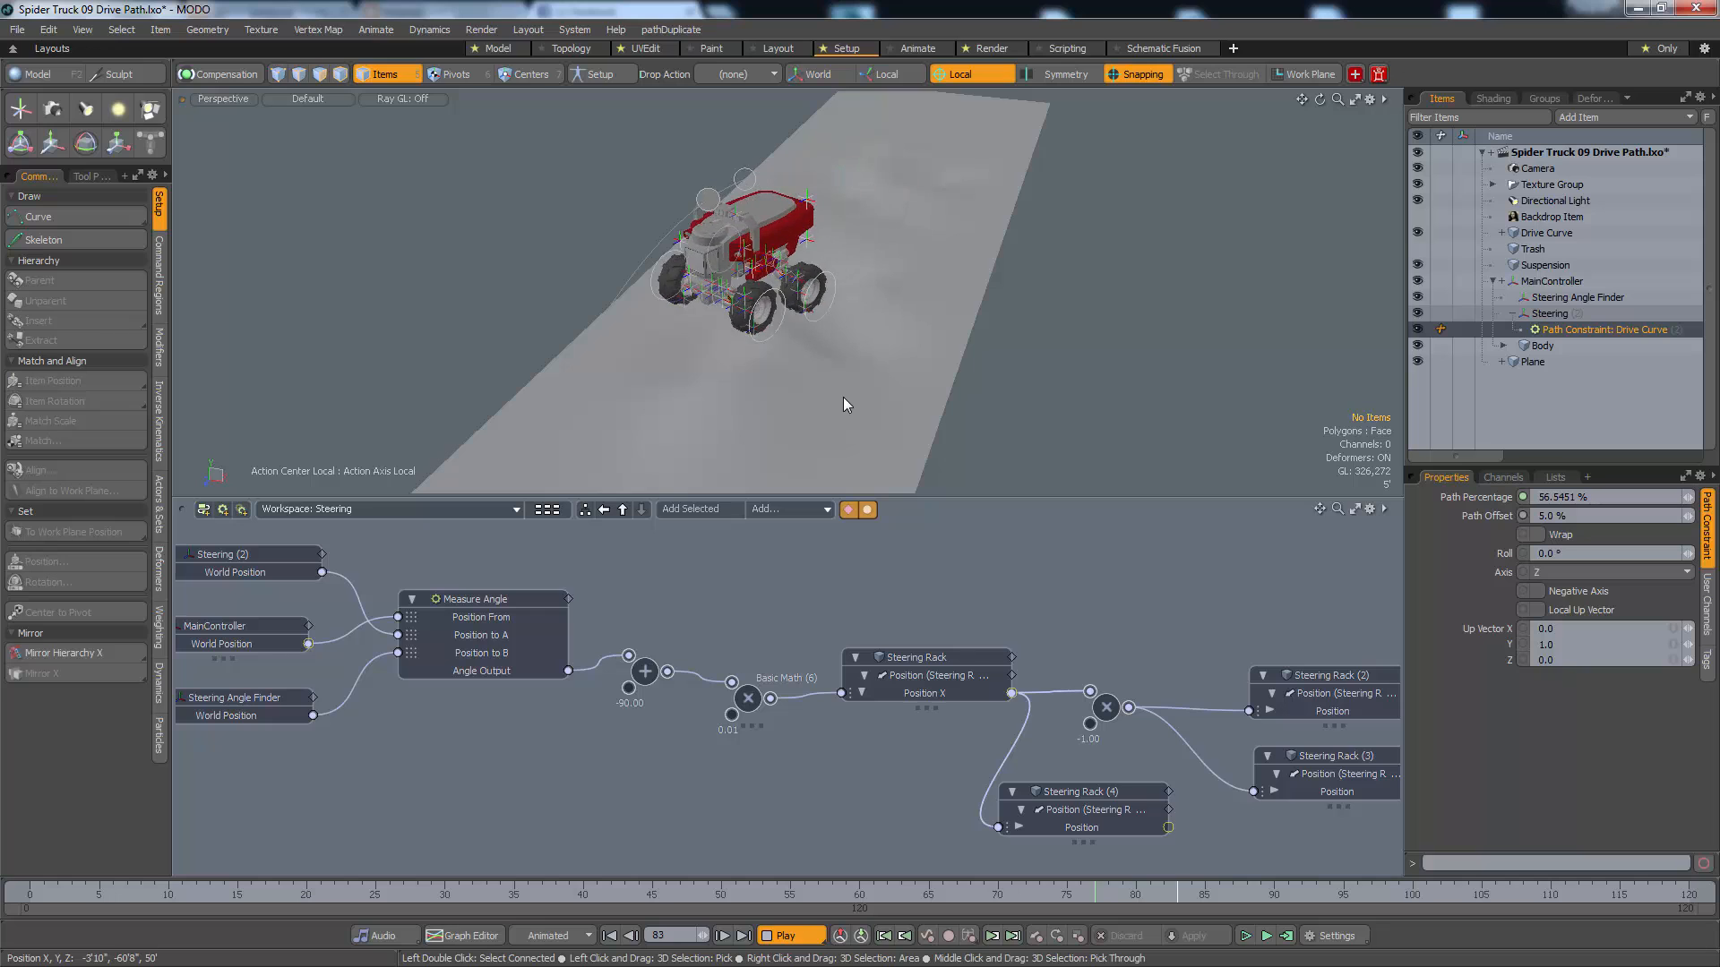
pyautogui.hotkey('ctrl', 'space')
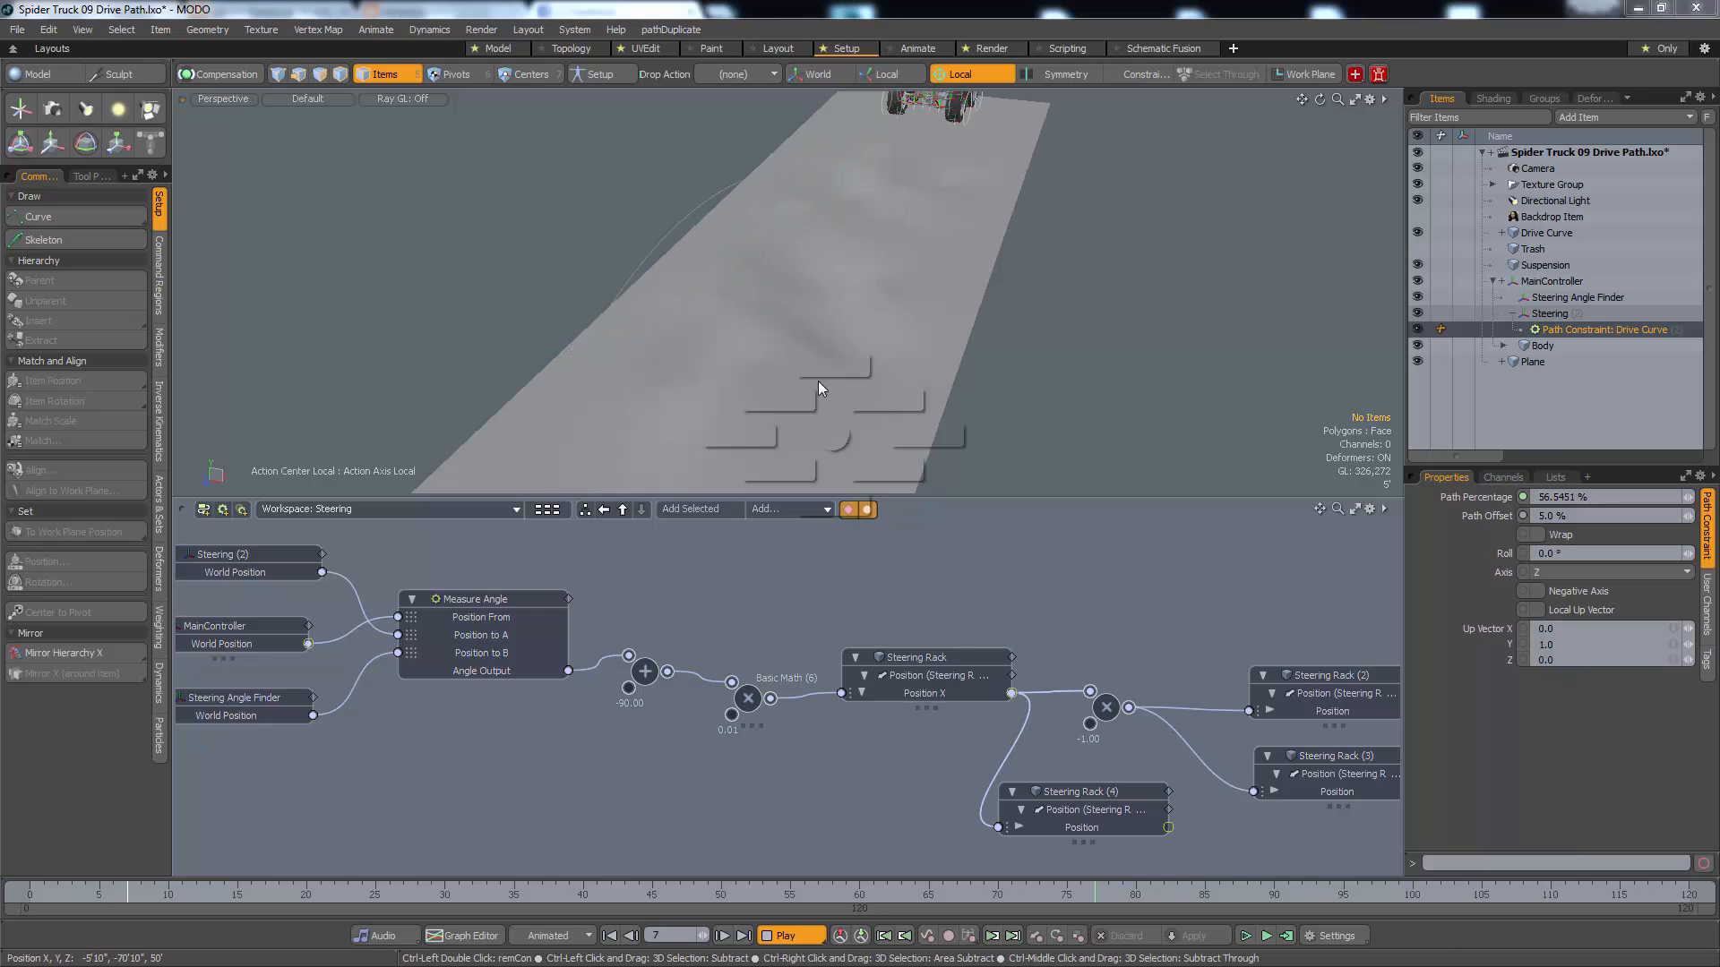
pyautogui.click(816, 369)
pyautogui.keyDown('alt'); pyautogui.moveTo(910, 380); pyautogui.dragTo(940, 109); pyautogui.keyUp('alt')
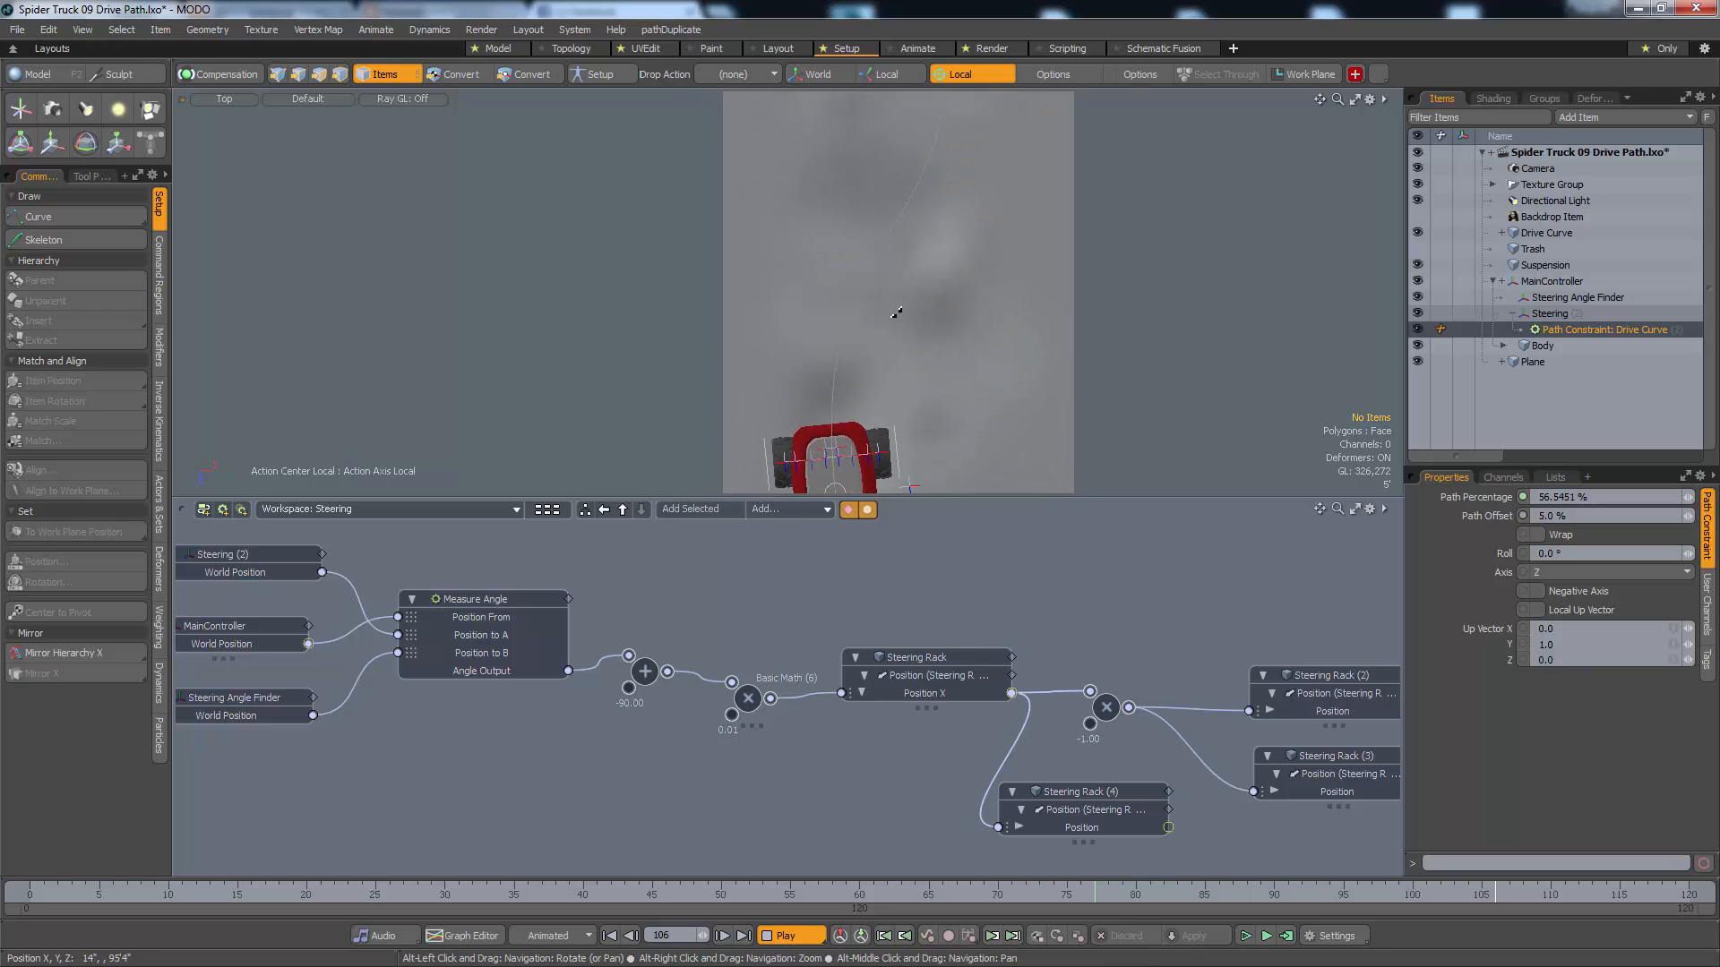
pyautogui.keyDown('alt'); pyautogui.moveTo(900, 399); pyautogui.dragTo(897, 233); pyautogui.keyUp('alt')
pyautogui.moveTo(896, 234)
pyautogui.keyDown('alt'); pyautogui.mouseDown(button='right')
pyautogui.moveTo(825, 266)
pyautogui.moveTo(873, 240)
pyautogui.mouseUp(button='right'); pyautogui.keyUp('alt')
pyautogui.keyDown('alt'); pyautogui.moveTo(912, 237); pyautogui.dragTo(902, 318); pyautogui.keyUp('alt')
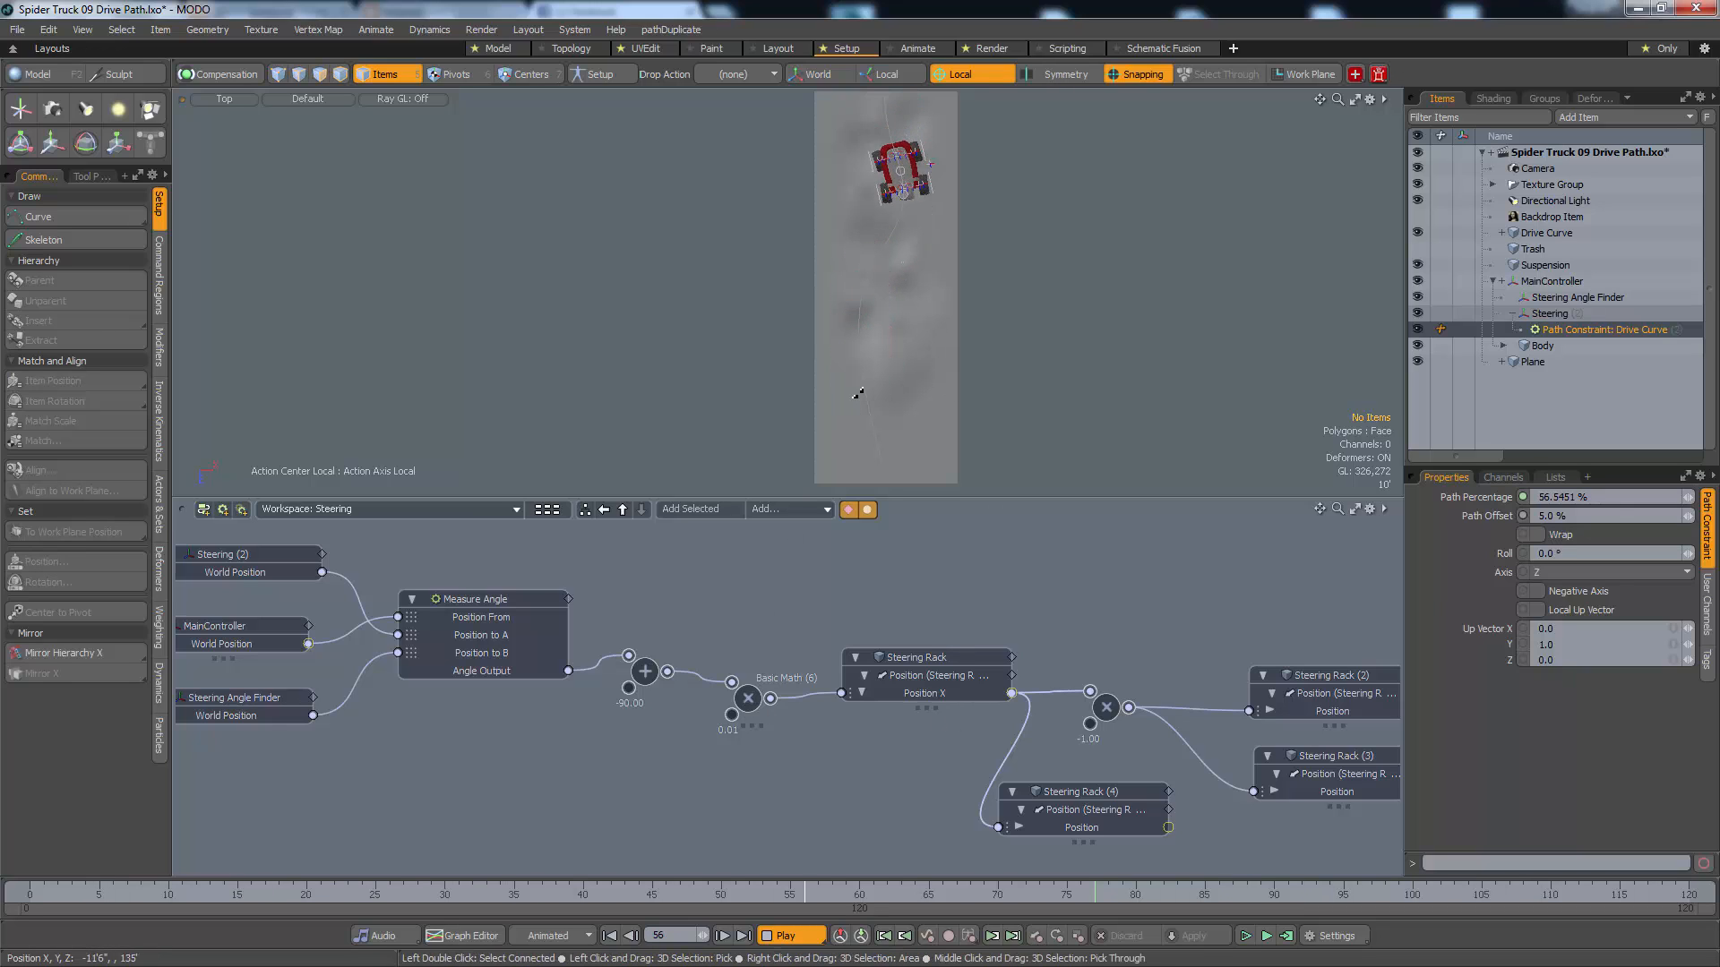
# Stop playback and set Value B of the Basic Math multiply node feeding the Steering Rack to 0.009
pyautogui.click(750, 718)
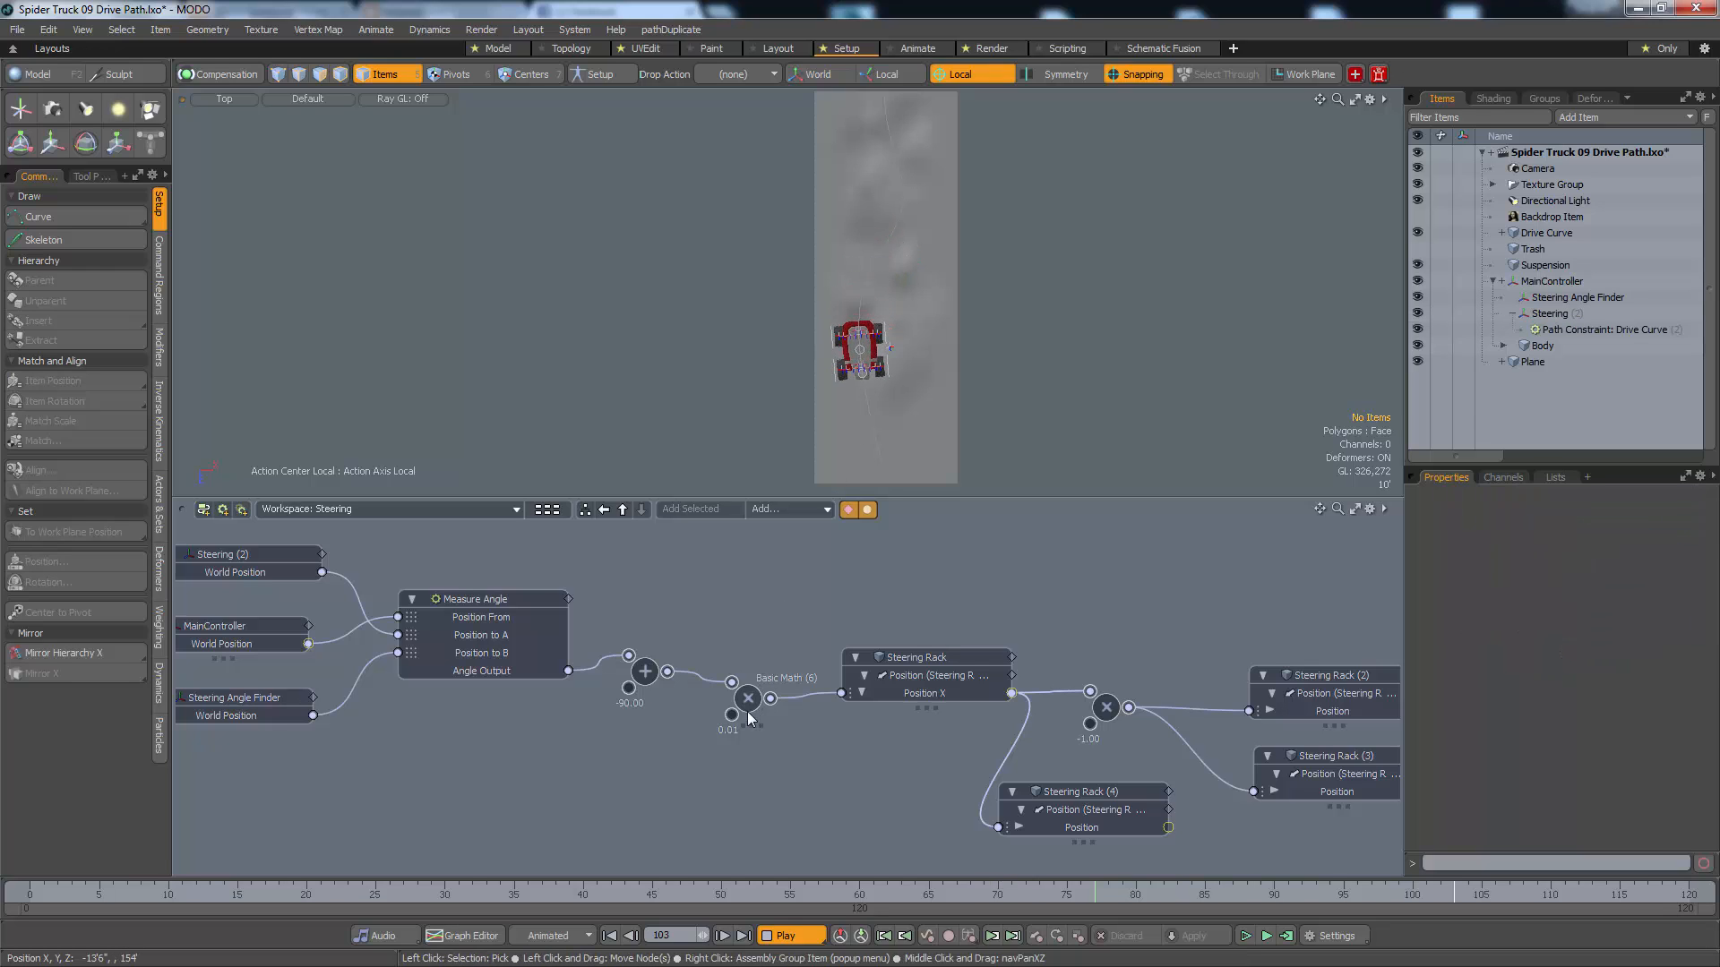
pyautogui.click(751, 719)
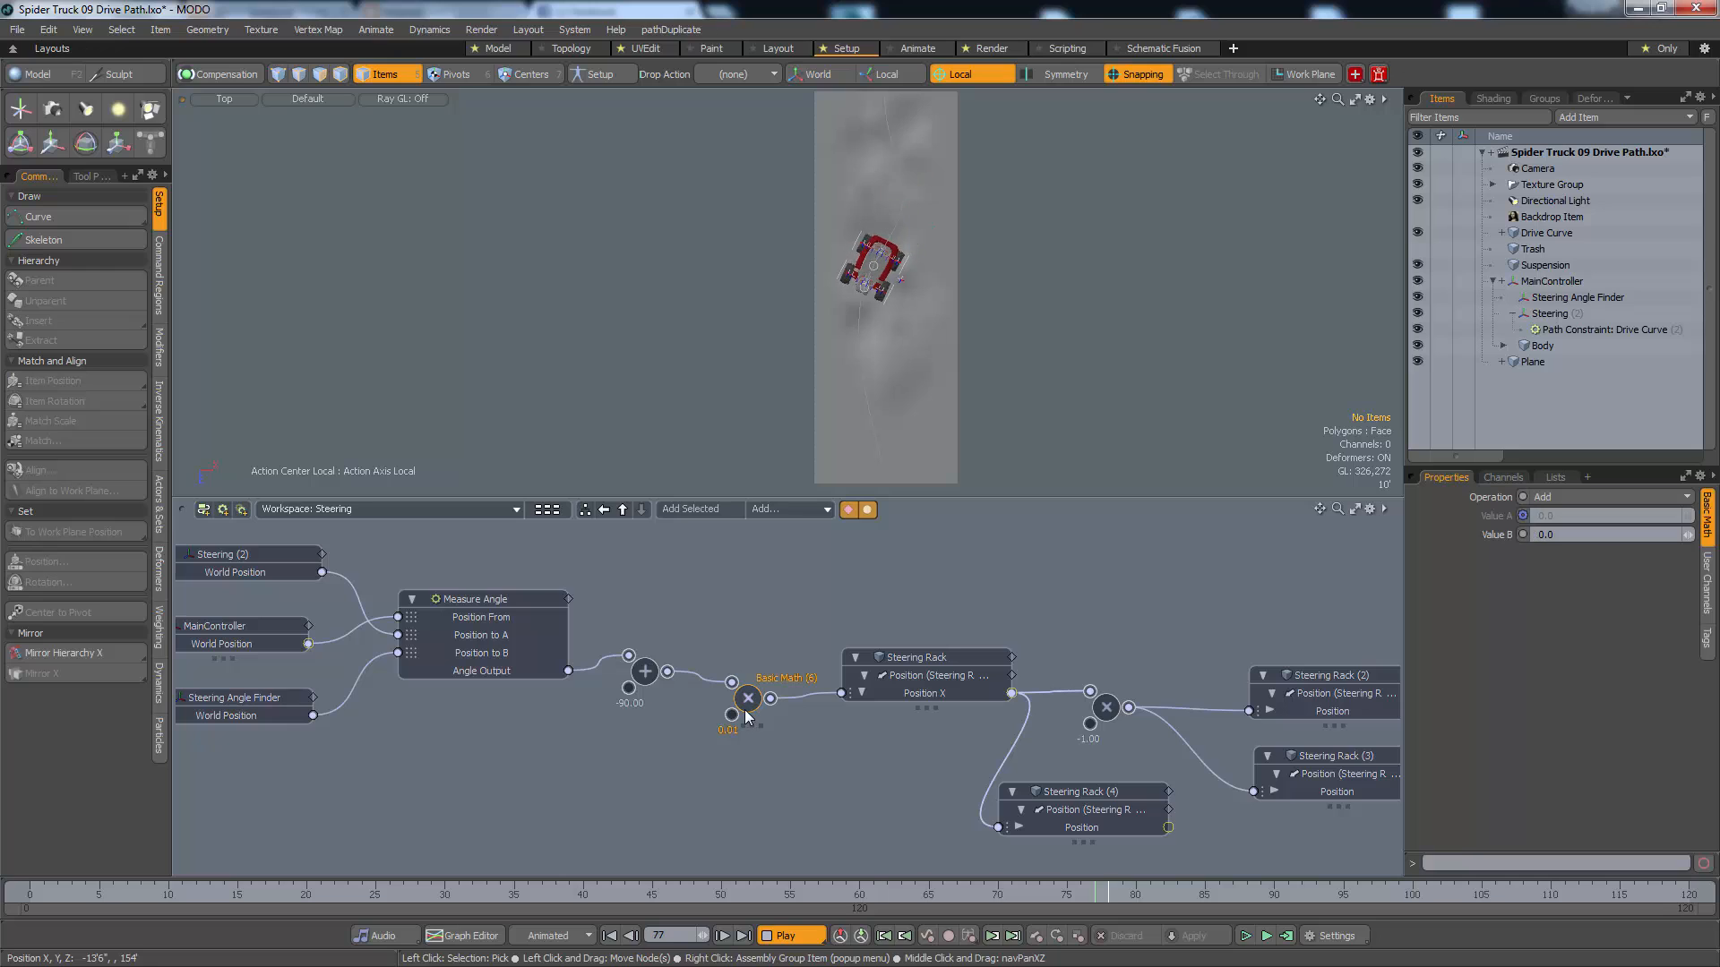
pyautogui.press('Escape')
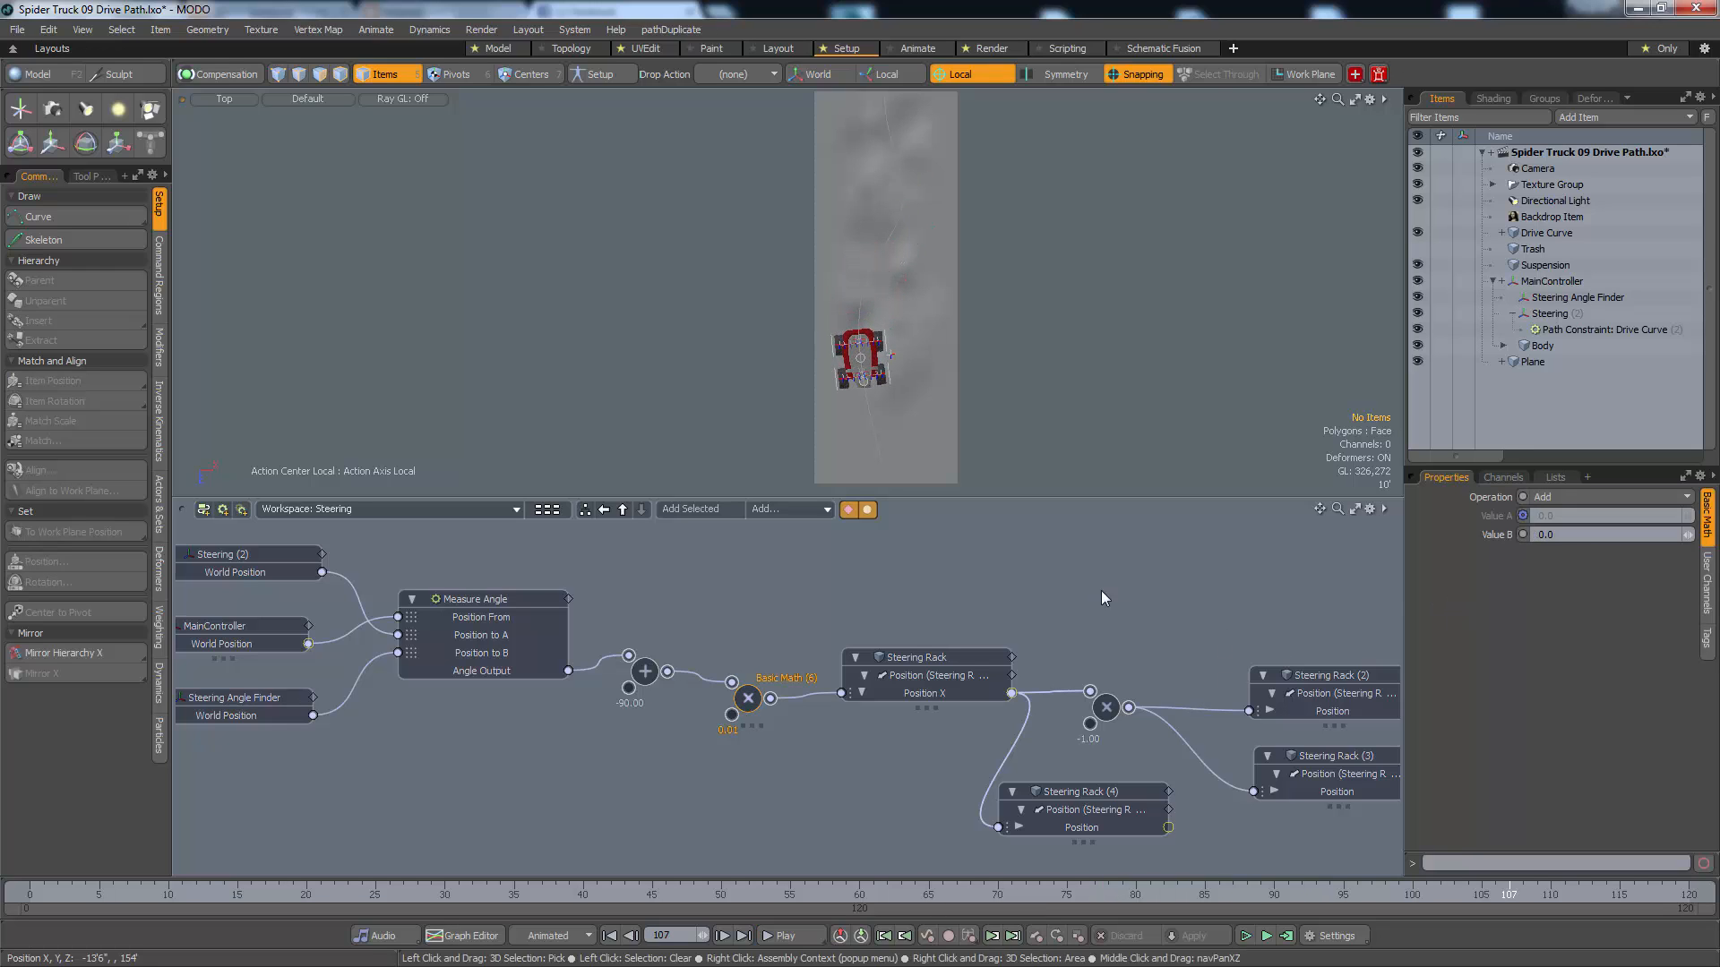
pyautogui.click(766, 660)
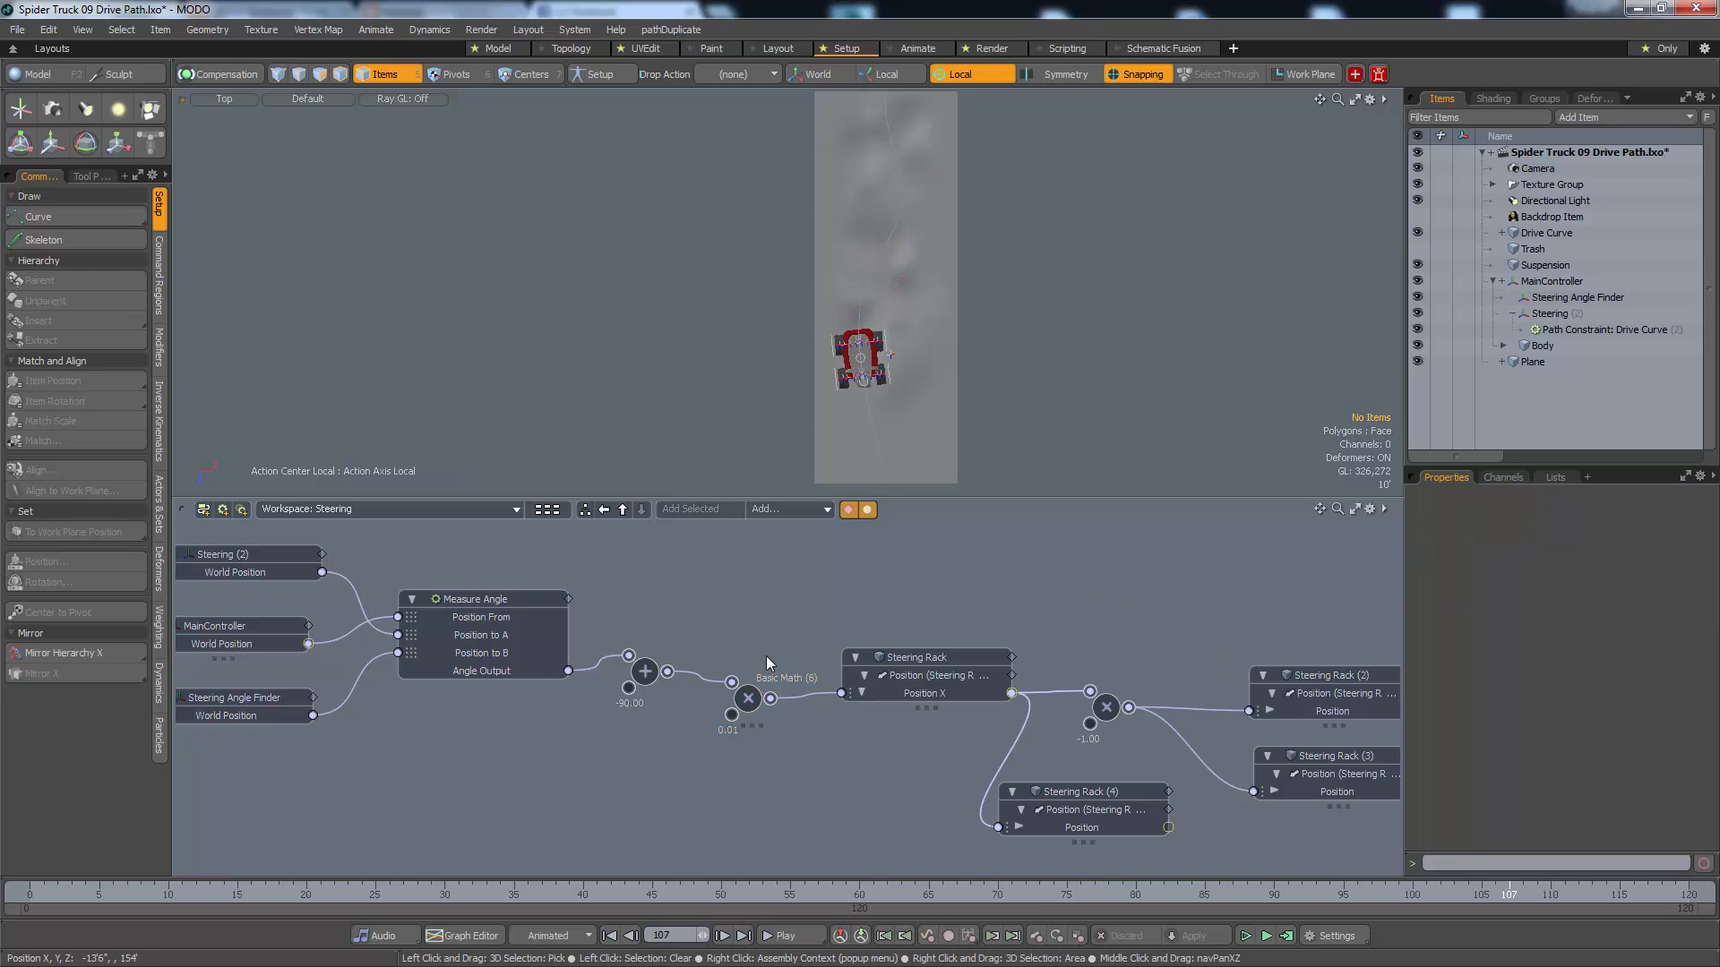
pyautogui.click(749, 699)
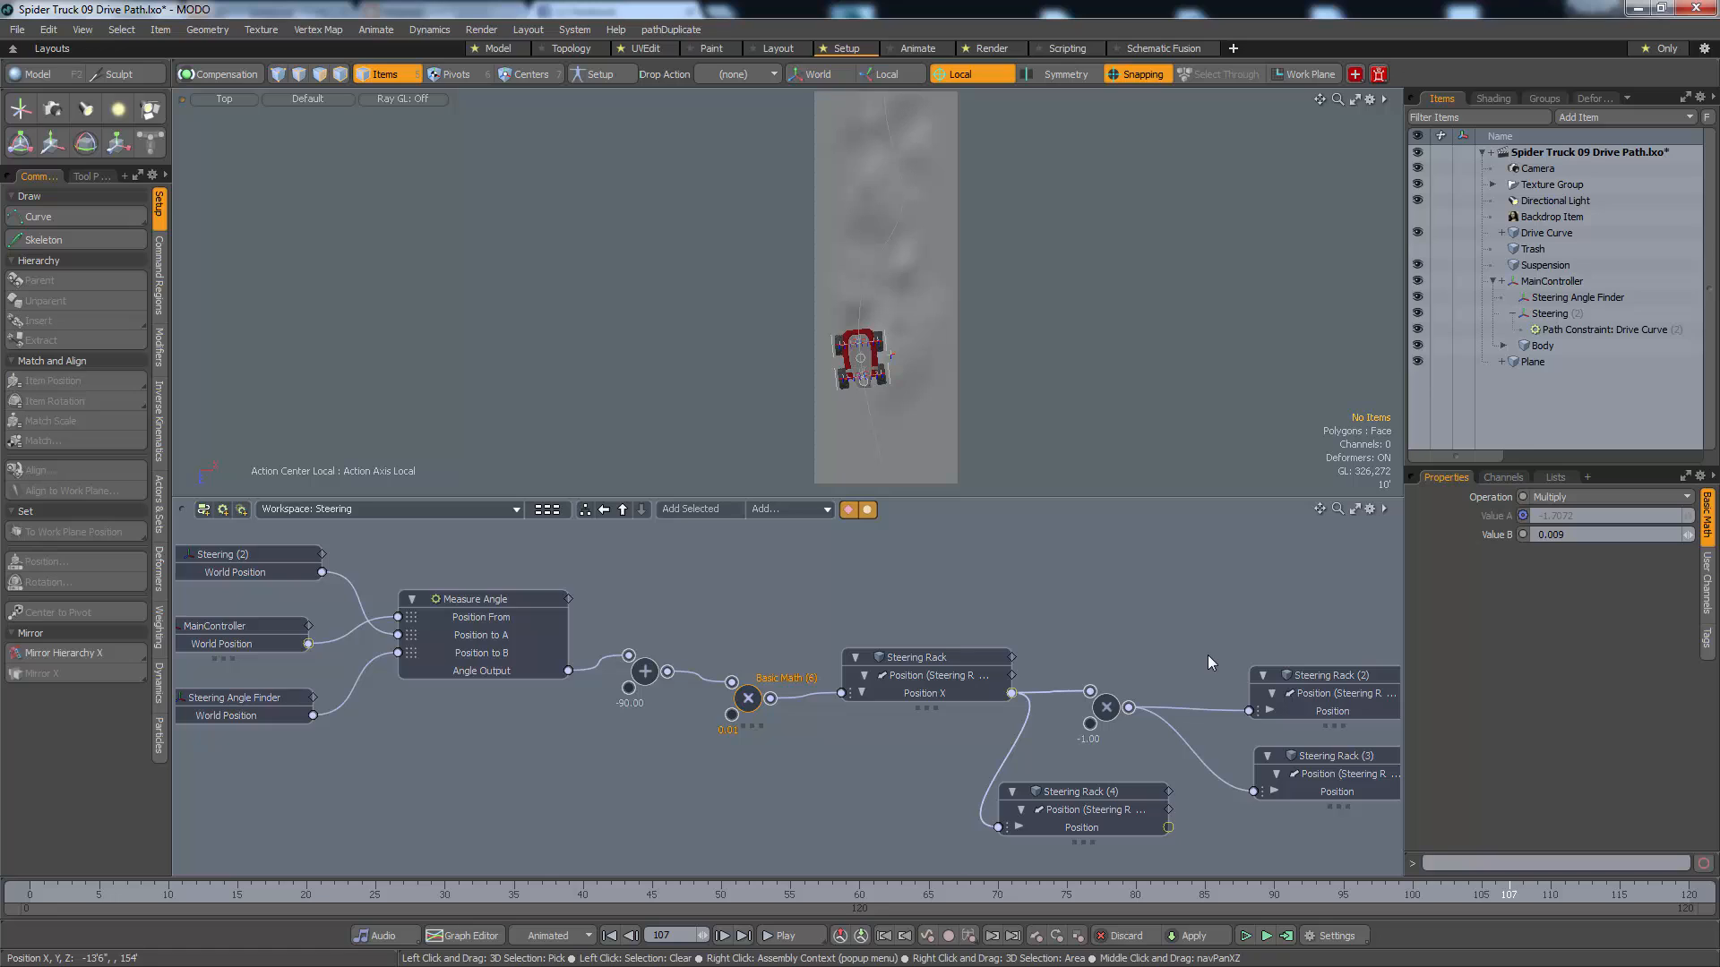
# Play the animation to check the stronger steering in the top view and the perspective view
pyautogui.press('Up')
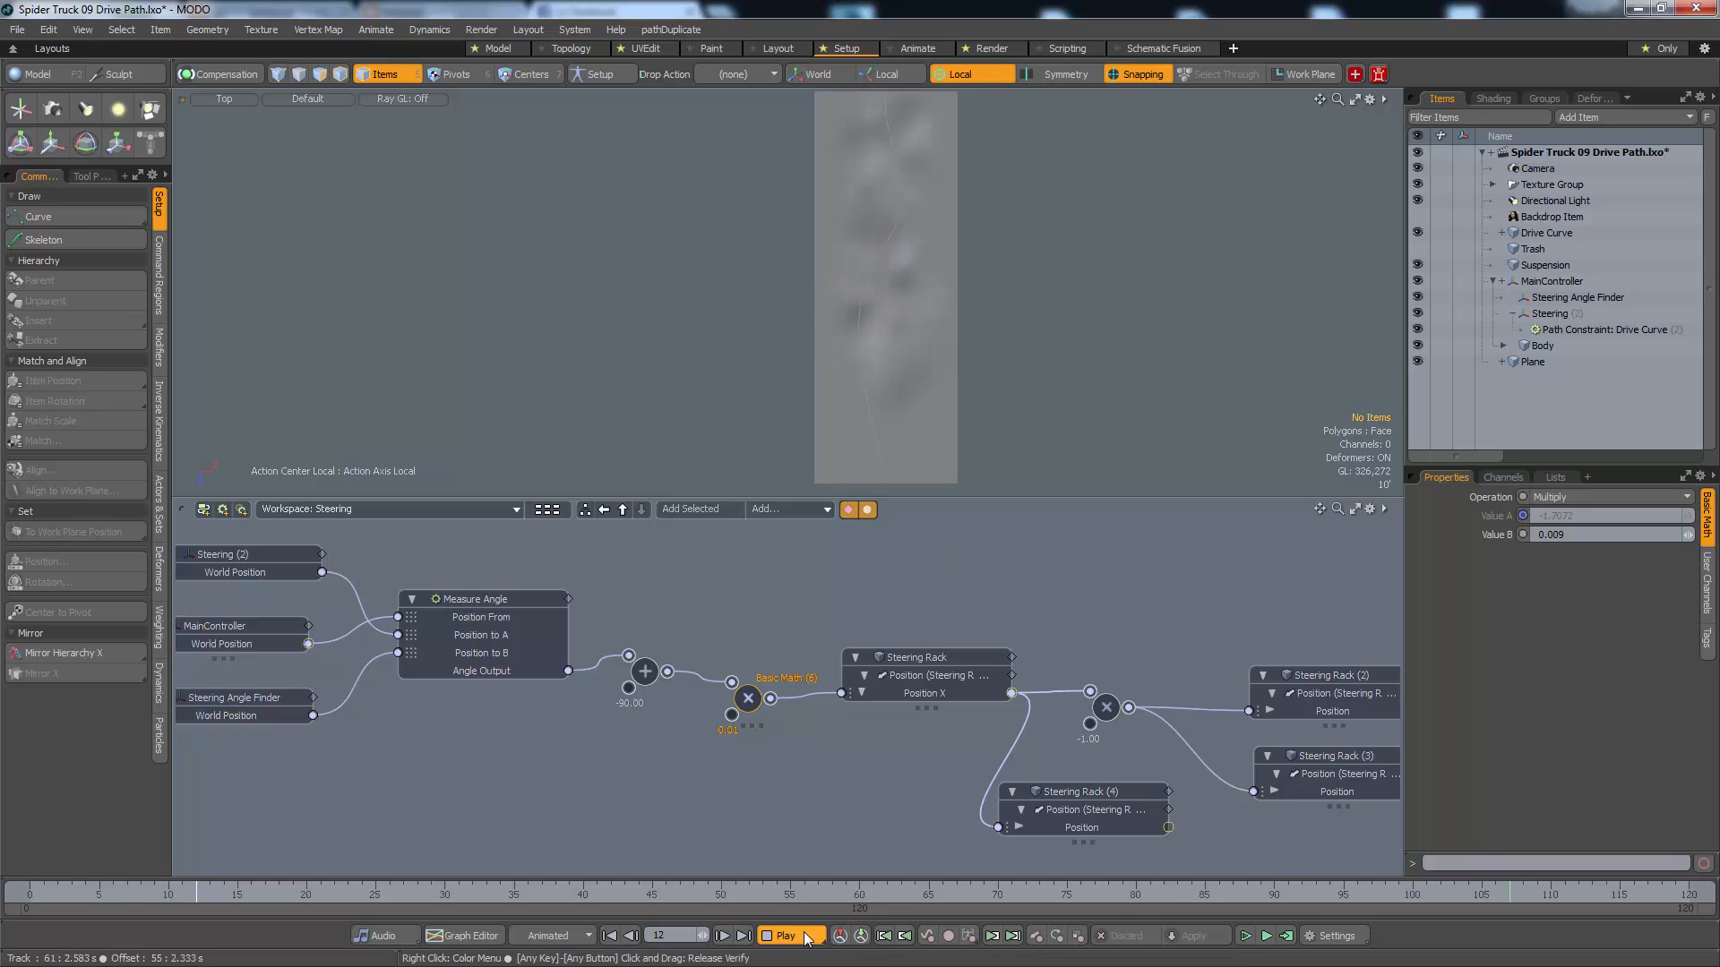
pyautogui.hotkey('ctrl', 'space')
pyautogui.click(892, 218)
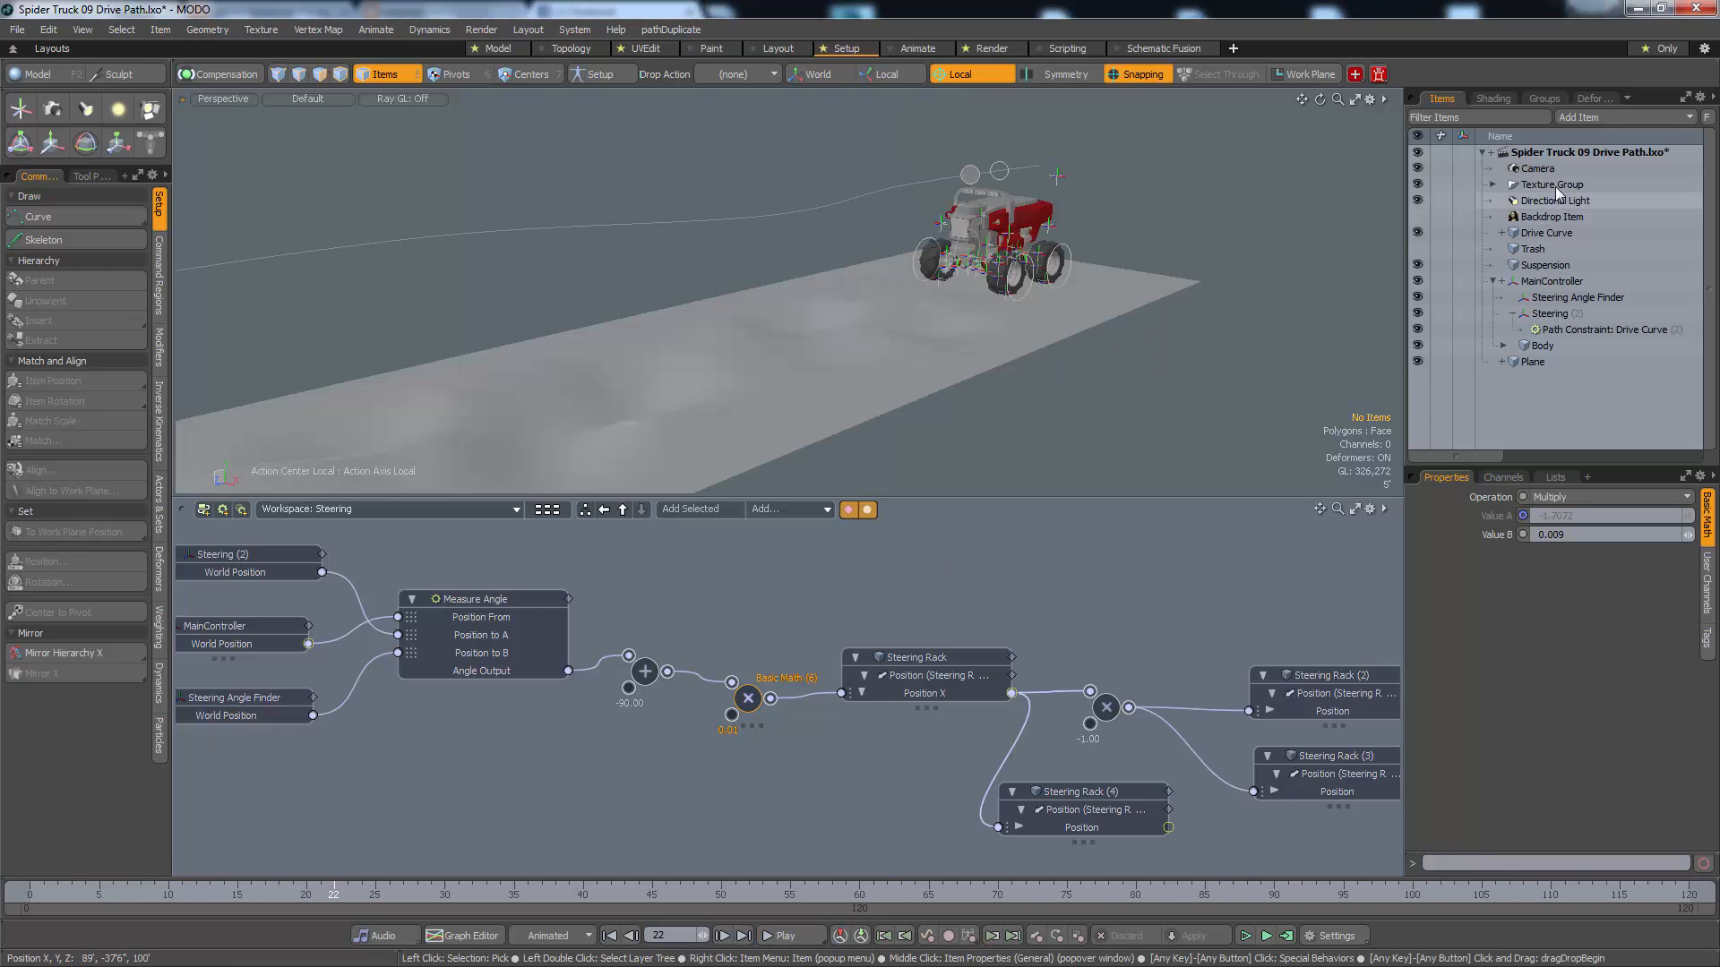
# Frame the truck from a front three-quarter angle through the render camera and parent the Camera to MainController
pyautogui.click(1562, 170)
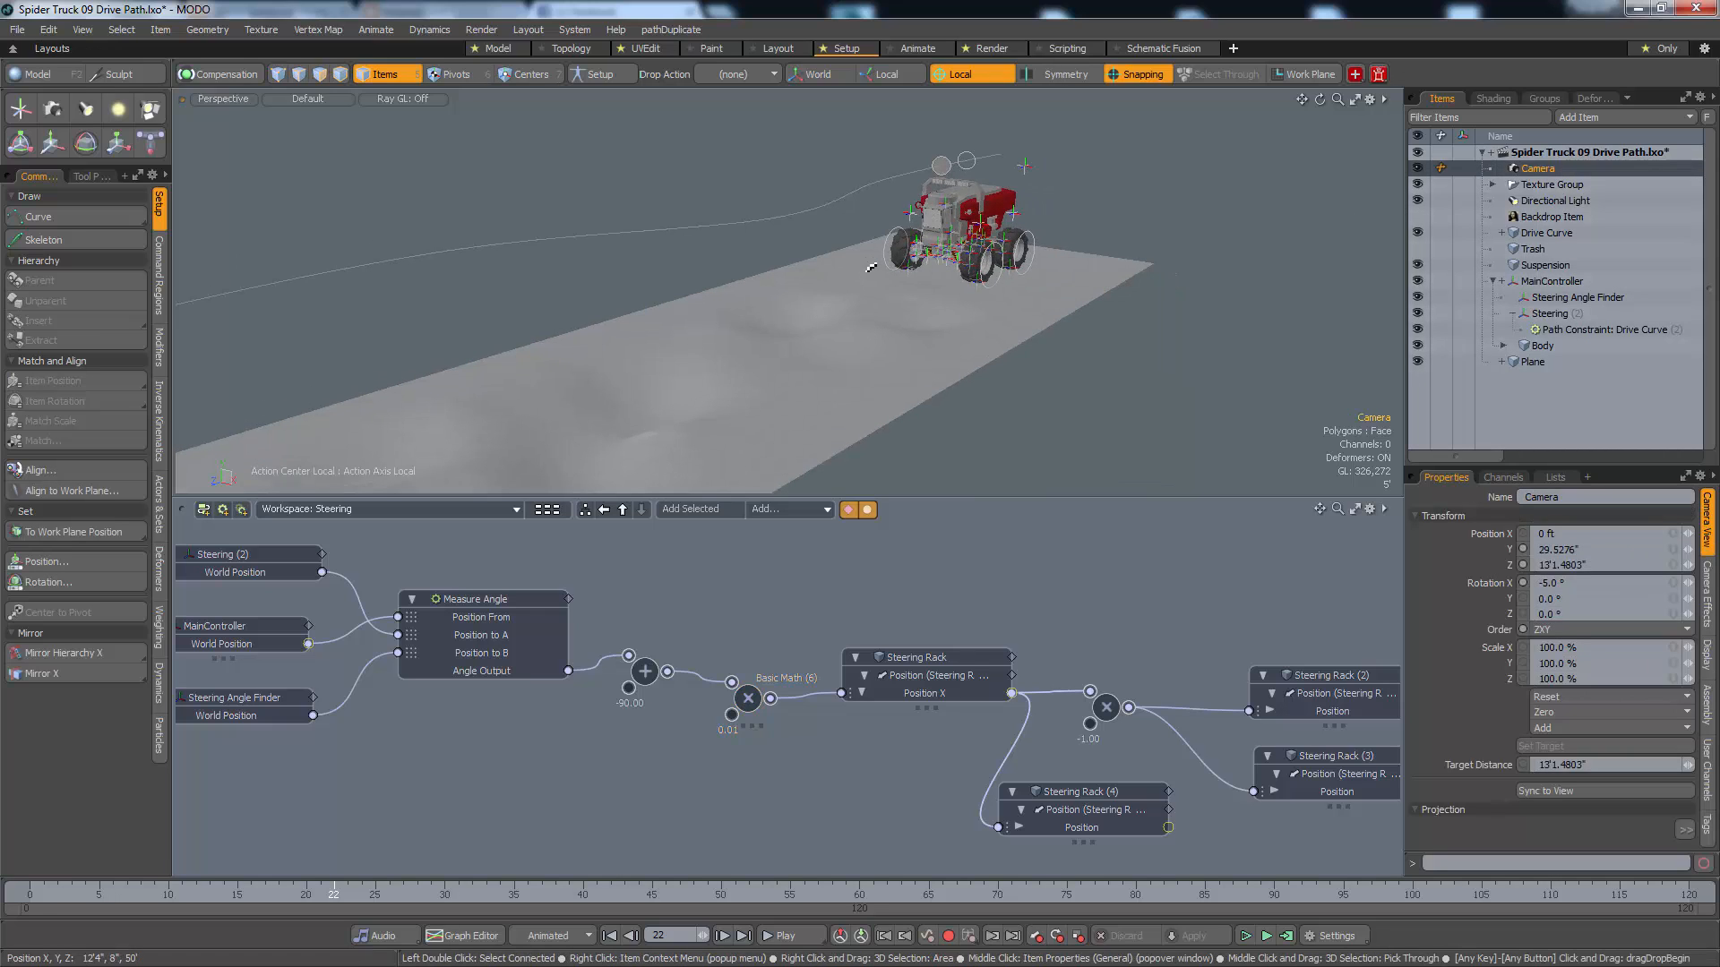
pyautogui.hotkey('ctrl', 'space')
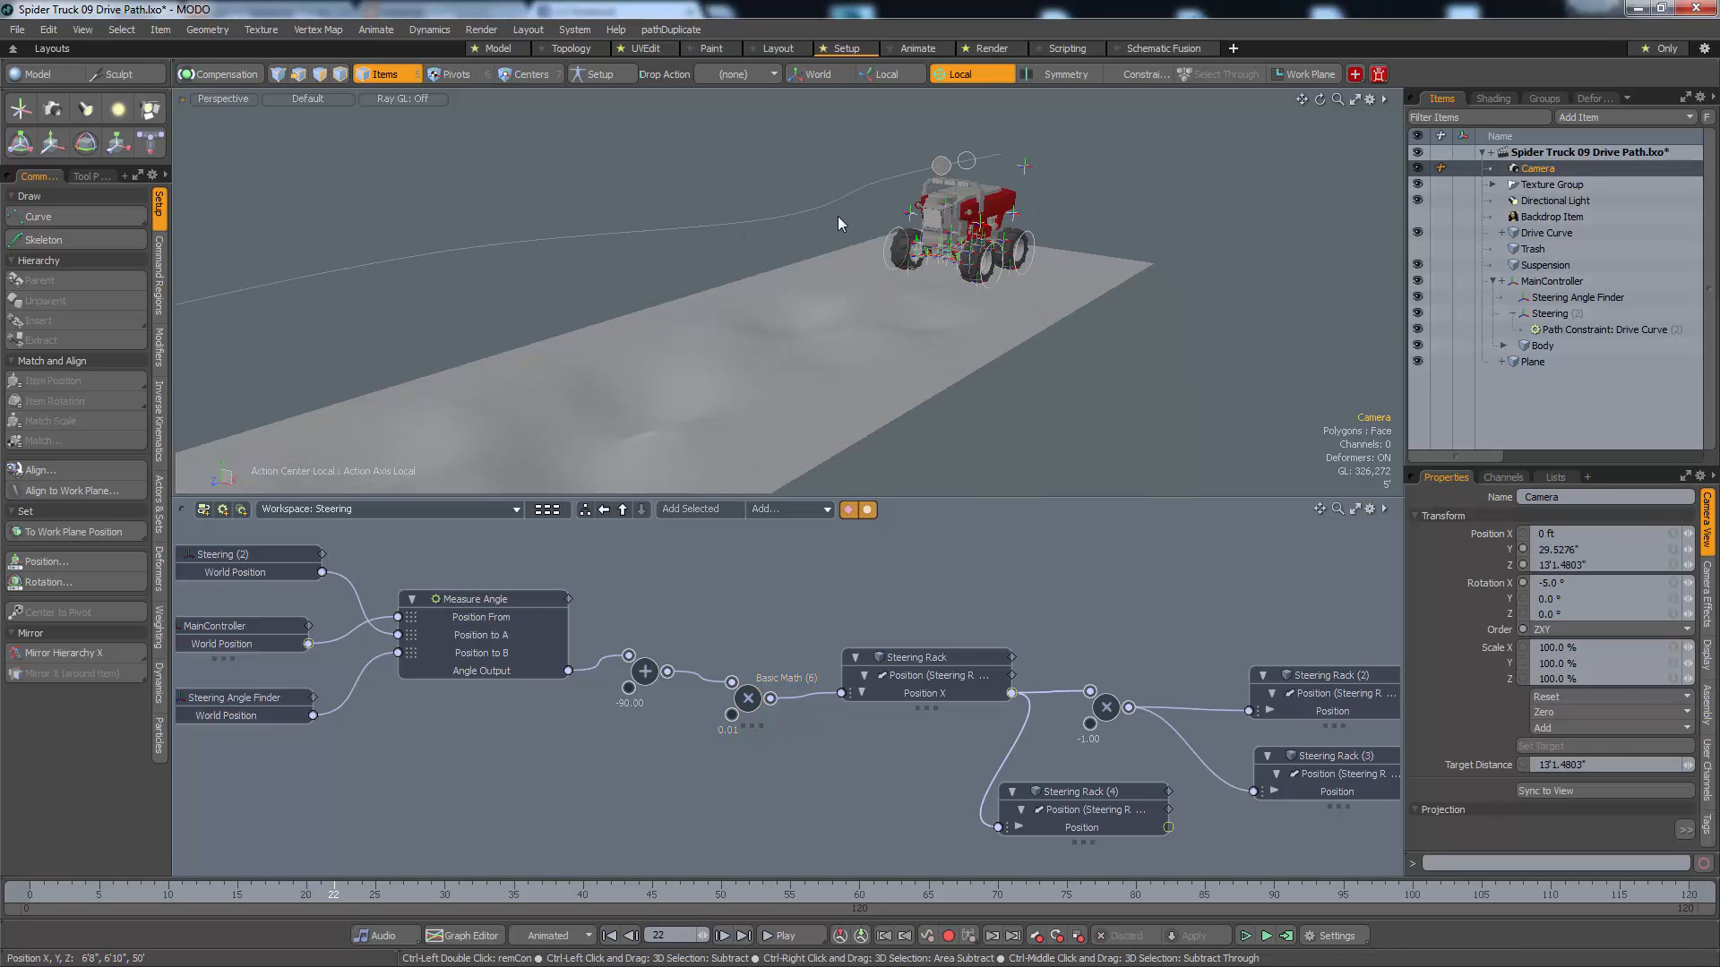
pyautogui.hotkey('ctrl', 'space')
pyautogui.click(805, 197)
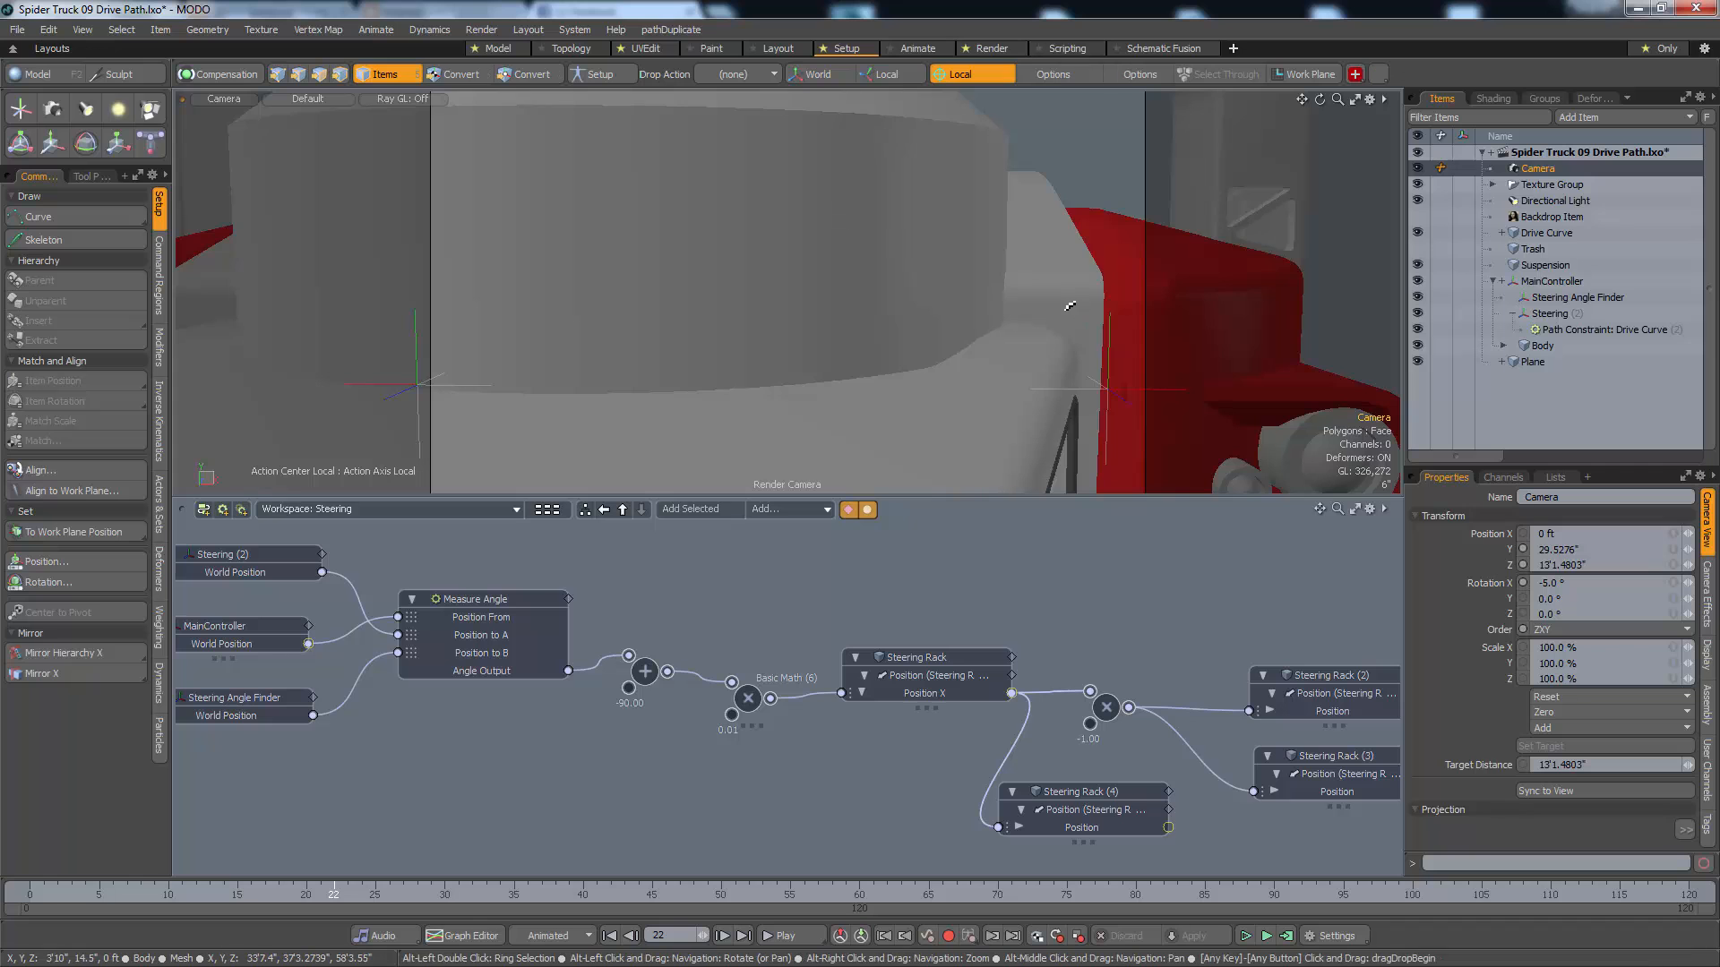
pyautogui.keyDown('alt'); pyautogui.moveTo(1030, 318); pyautogui.dragTo(882, 350); pyautogui.keyUp('alt')
pyautogui.keyDown('alt'); pyautogui.moveTo(882, 351); pyautogui.dragTo(591, 363, button='right'); pyautogui.keyUp('alt')
pyautogui.keyDown('alt'); pyautogui.moveTo(587, 362); pyautogui.dragTo(658, 300, button='middle'); pyautogui.keyUp('alt')
pyautogui.keyDown('alt'); pyautogui.moveTo(842, 333); pyautogui.dragTo(790, 337, button='right'); pyautogui.keyUp('alt')
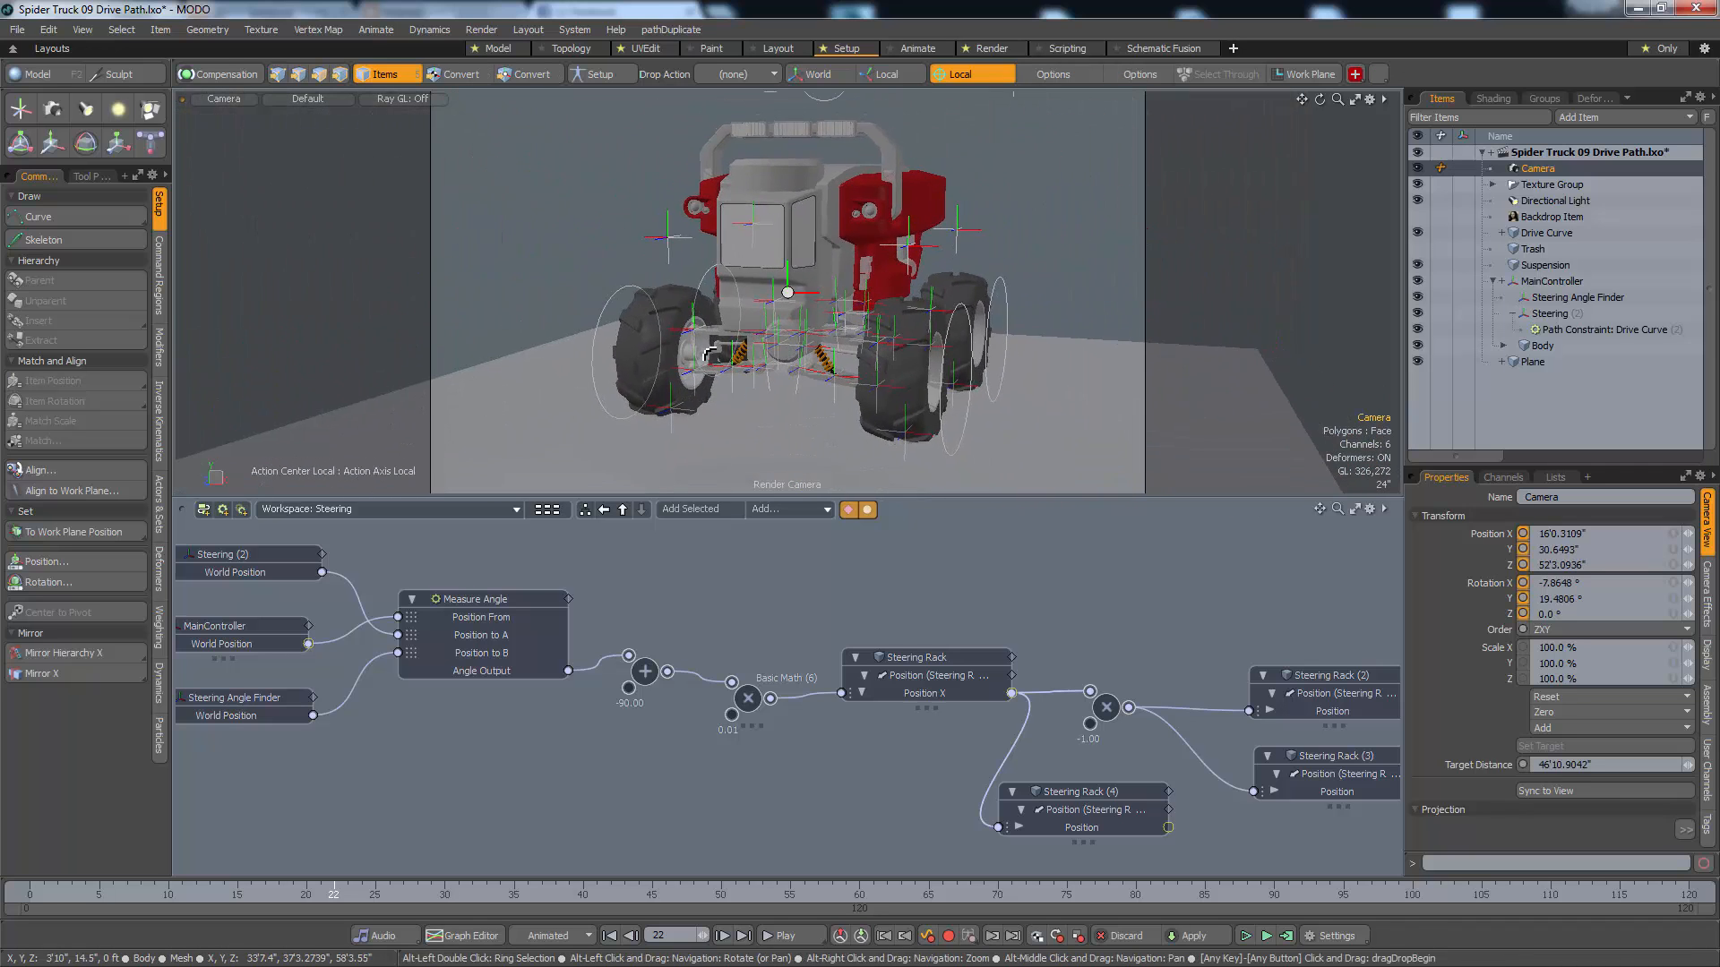
pyautogui.moveTo(790, 337)
pyautogui.keyDown('alt'); pyautogui.mouseDown()
pyautogui.moveTo(765, 351)
pyautogui.moveTo(784, 335)
pyautogui.mouseUp(); pyautogui.keyUp('alt')
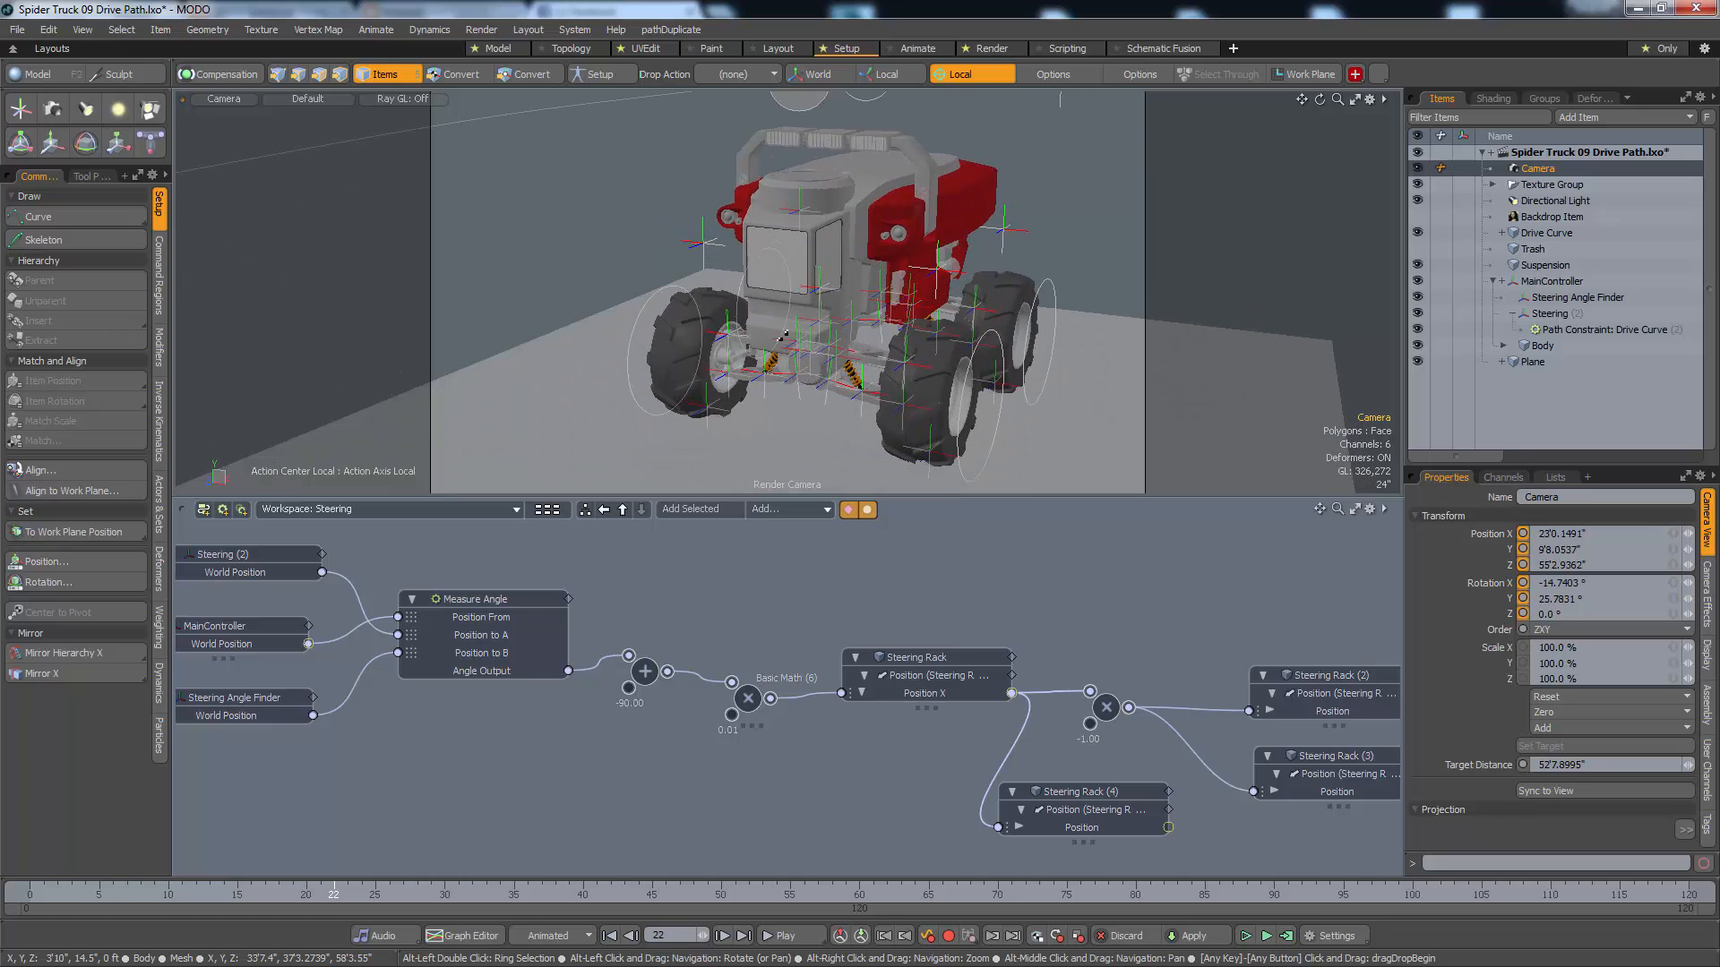
pyautogui.keyDown('alt'); pyautogui.moveTo(802, 338); pyautogui.dragTo(778, 341, button='right'); pyautogui.keyUp('alt')
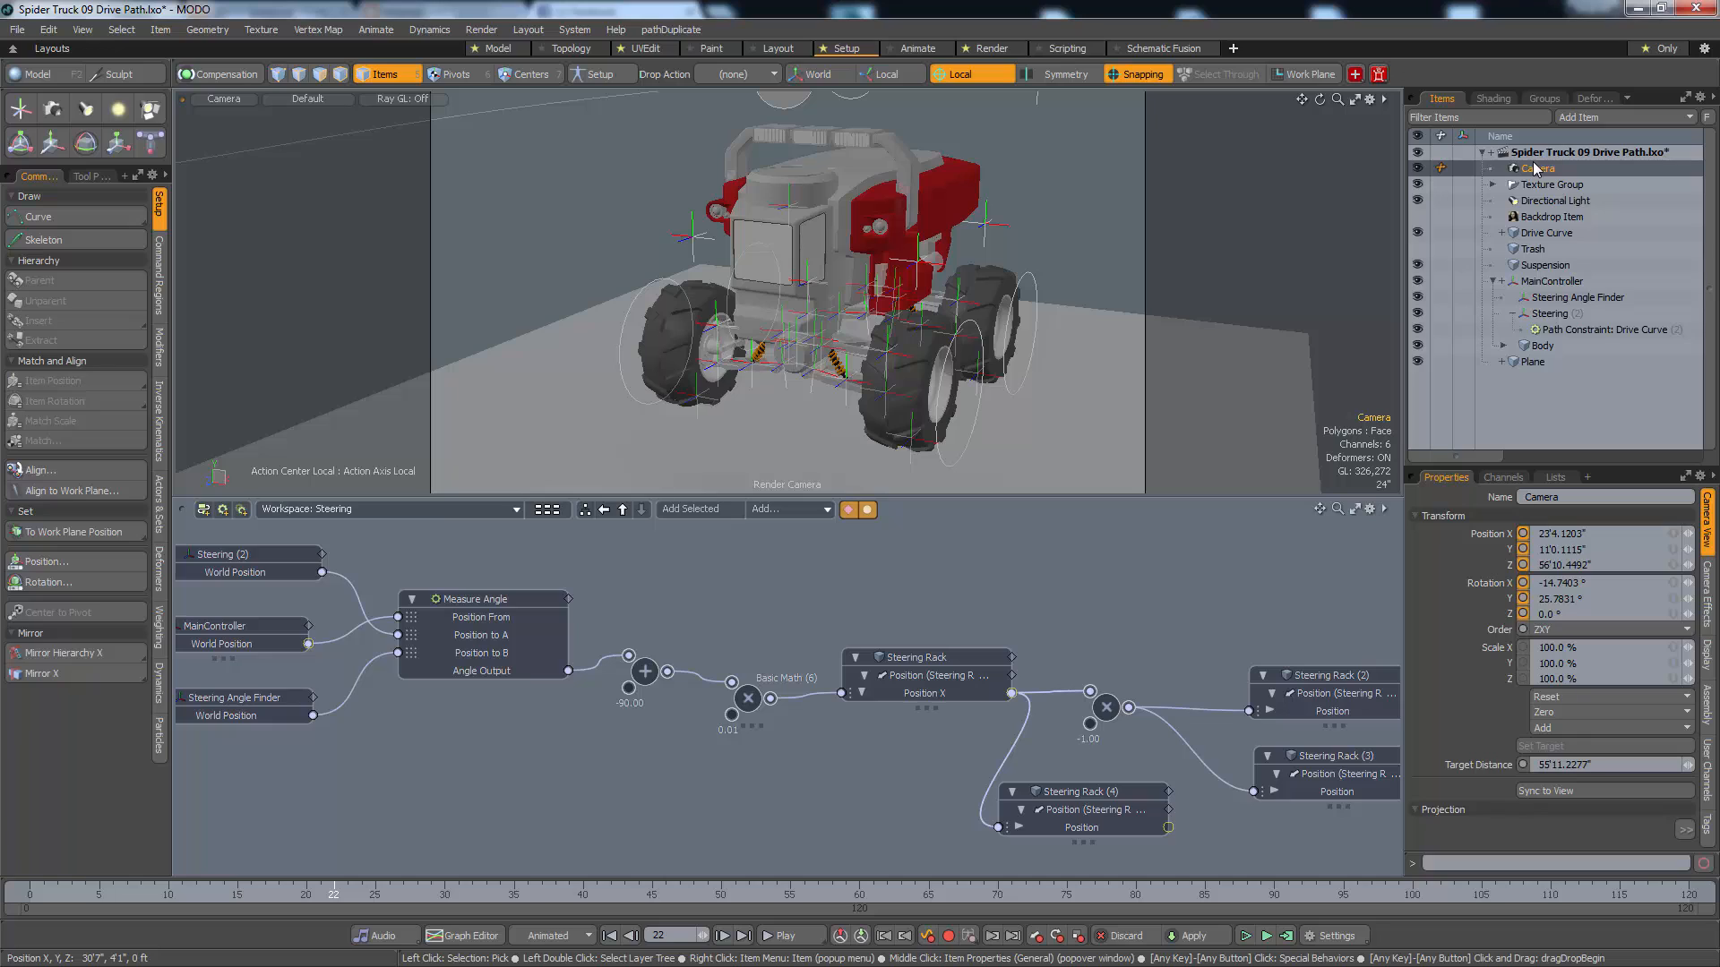
pyautogui.moveTo(1532, 171); pyautogui.dragTo(1543, 289)
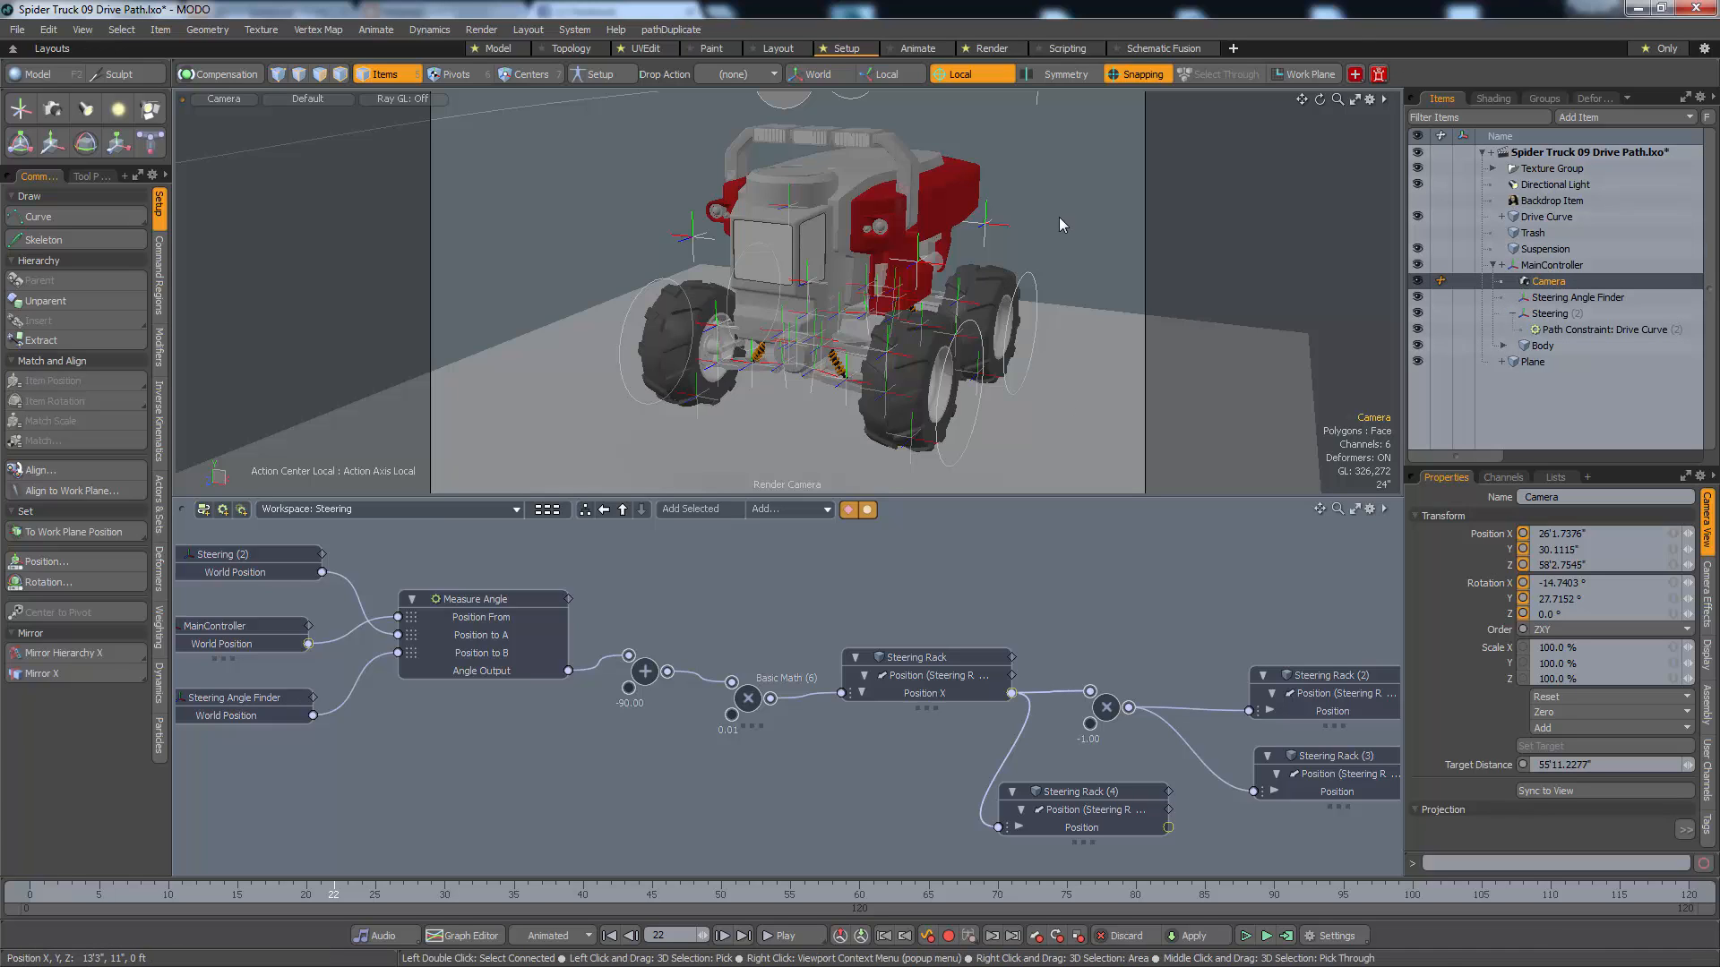
# Hide the locators in the camera view
pyautogui.press('ctrl')
pyautogui.hotkey('ctrl', '3')
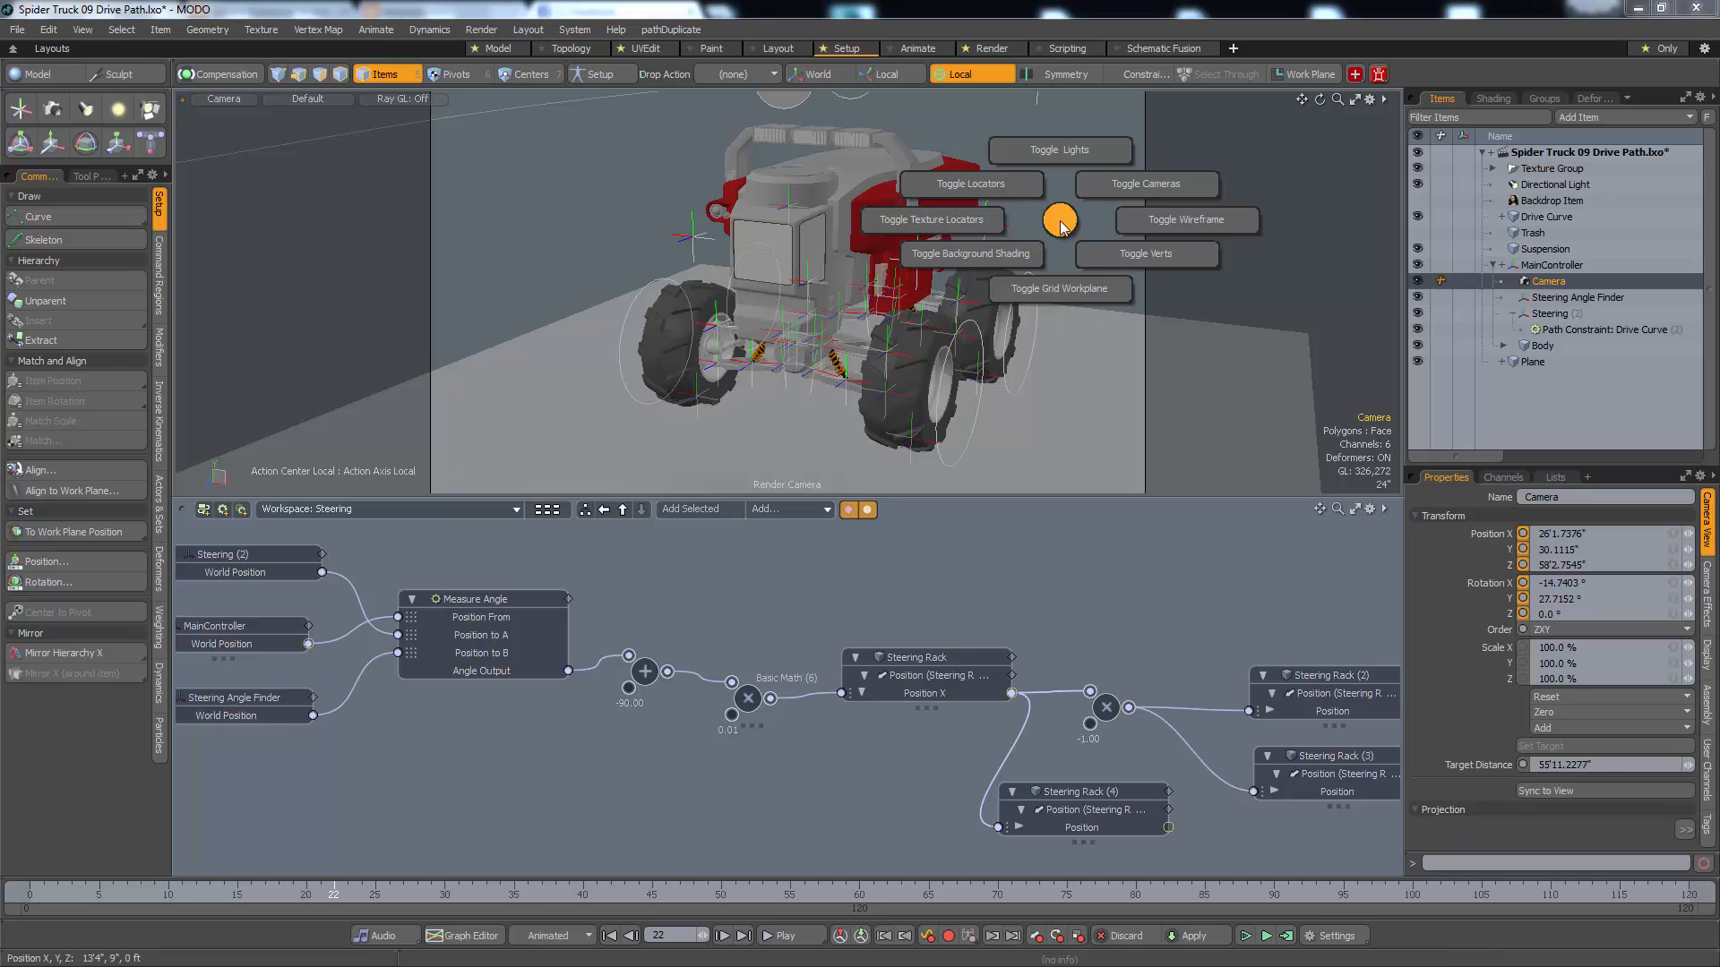
pyautogui.click(1028, 195)
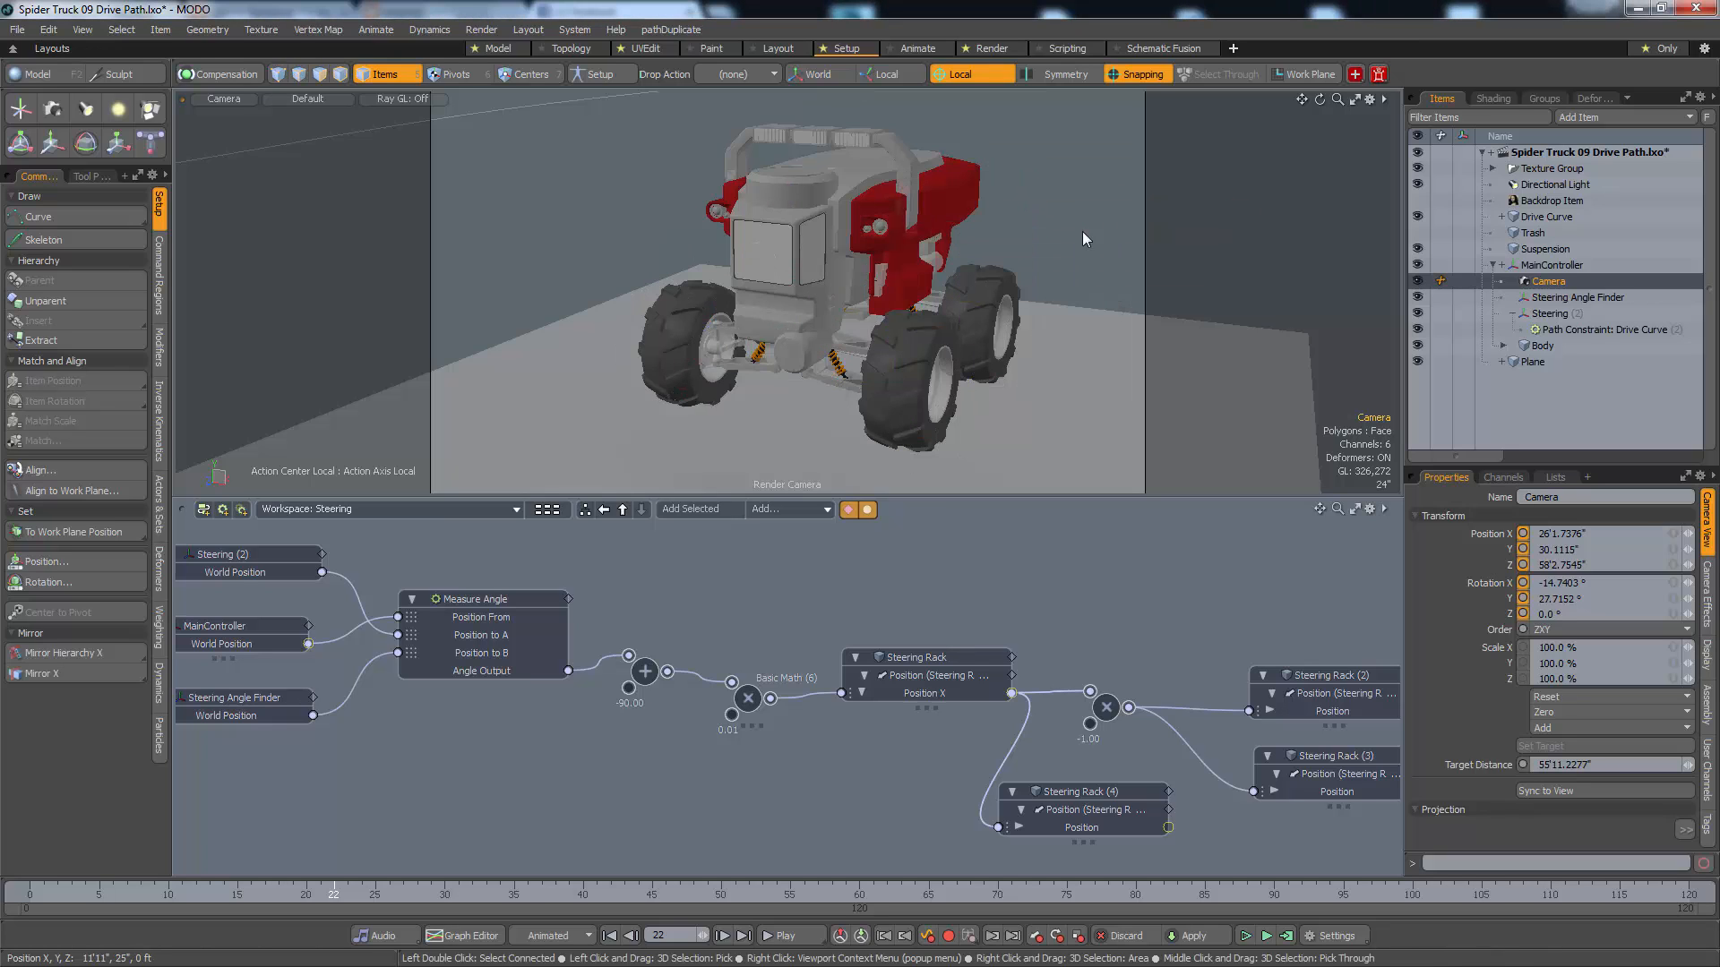
# Play the animation through the render camera, reframe the truck's front wheels and switch to vertex selection mode
pyautogui.press('space')
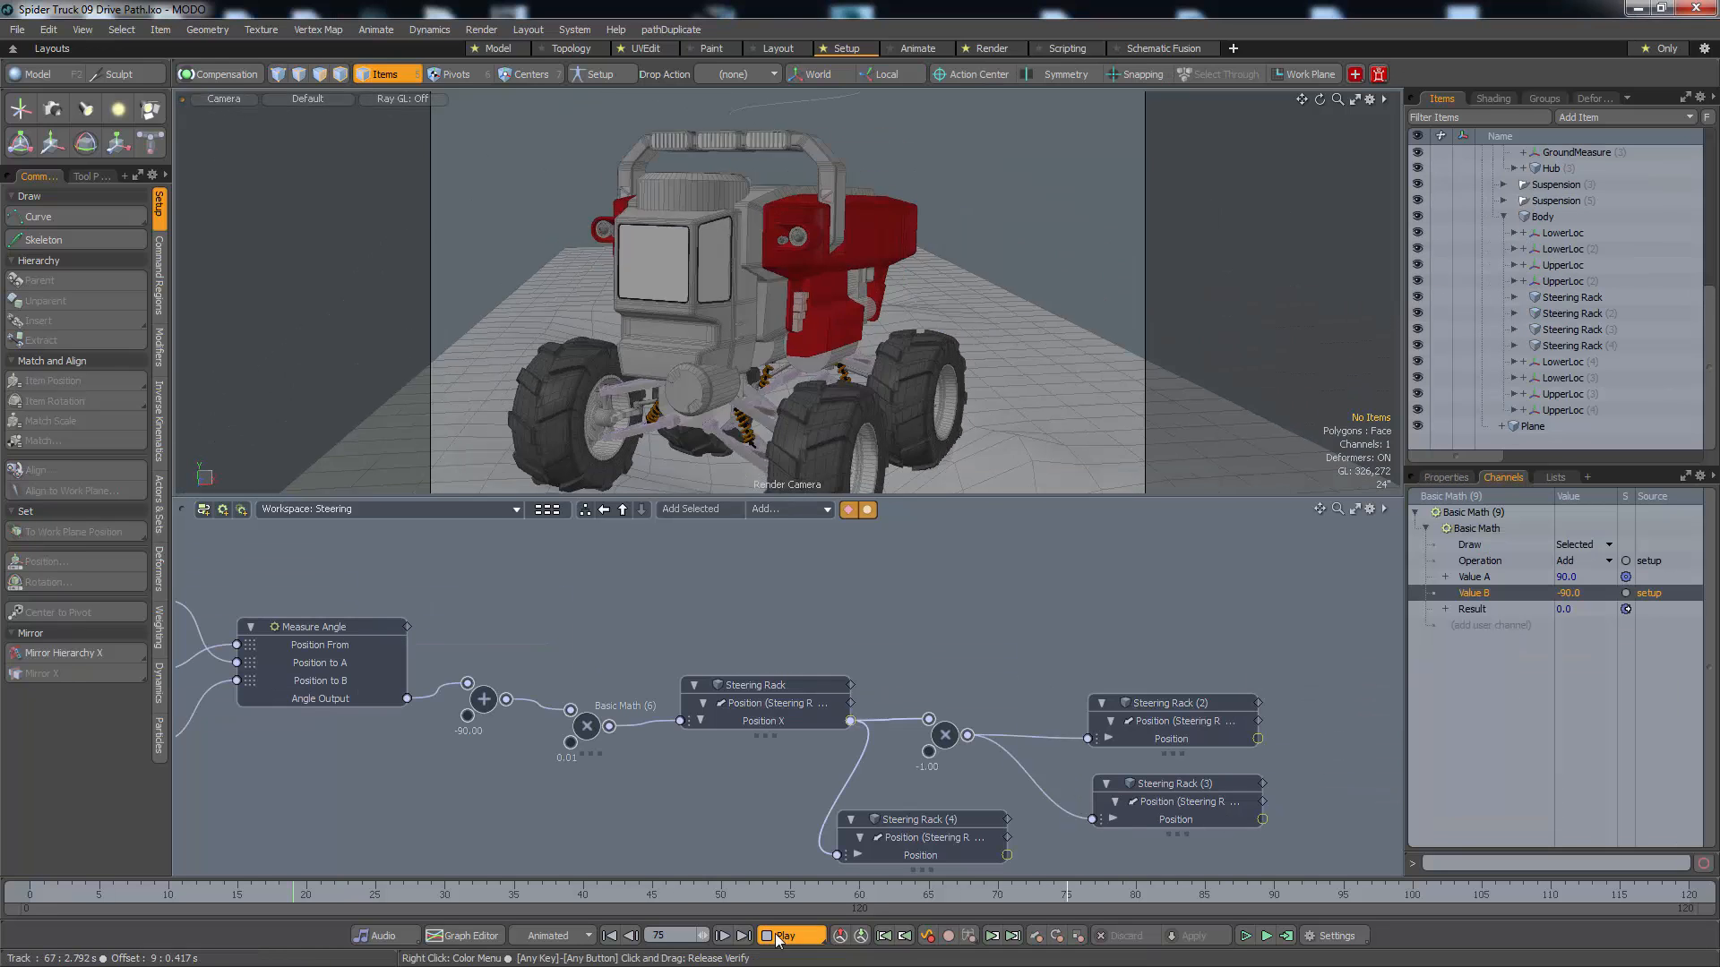
pyautogui.keyDown('alt'); pyautogui.moveTo(871, 293); pyautogui.dragTo(817, 317); pyautogui.keyUp('alt')
pyautogui.press('Up')
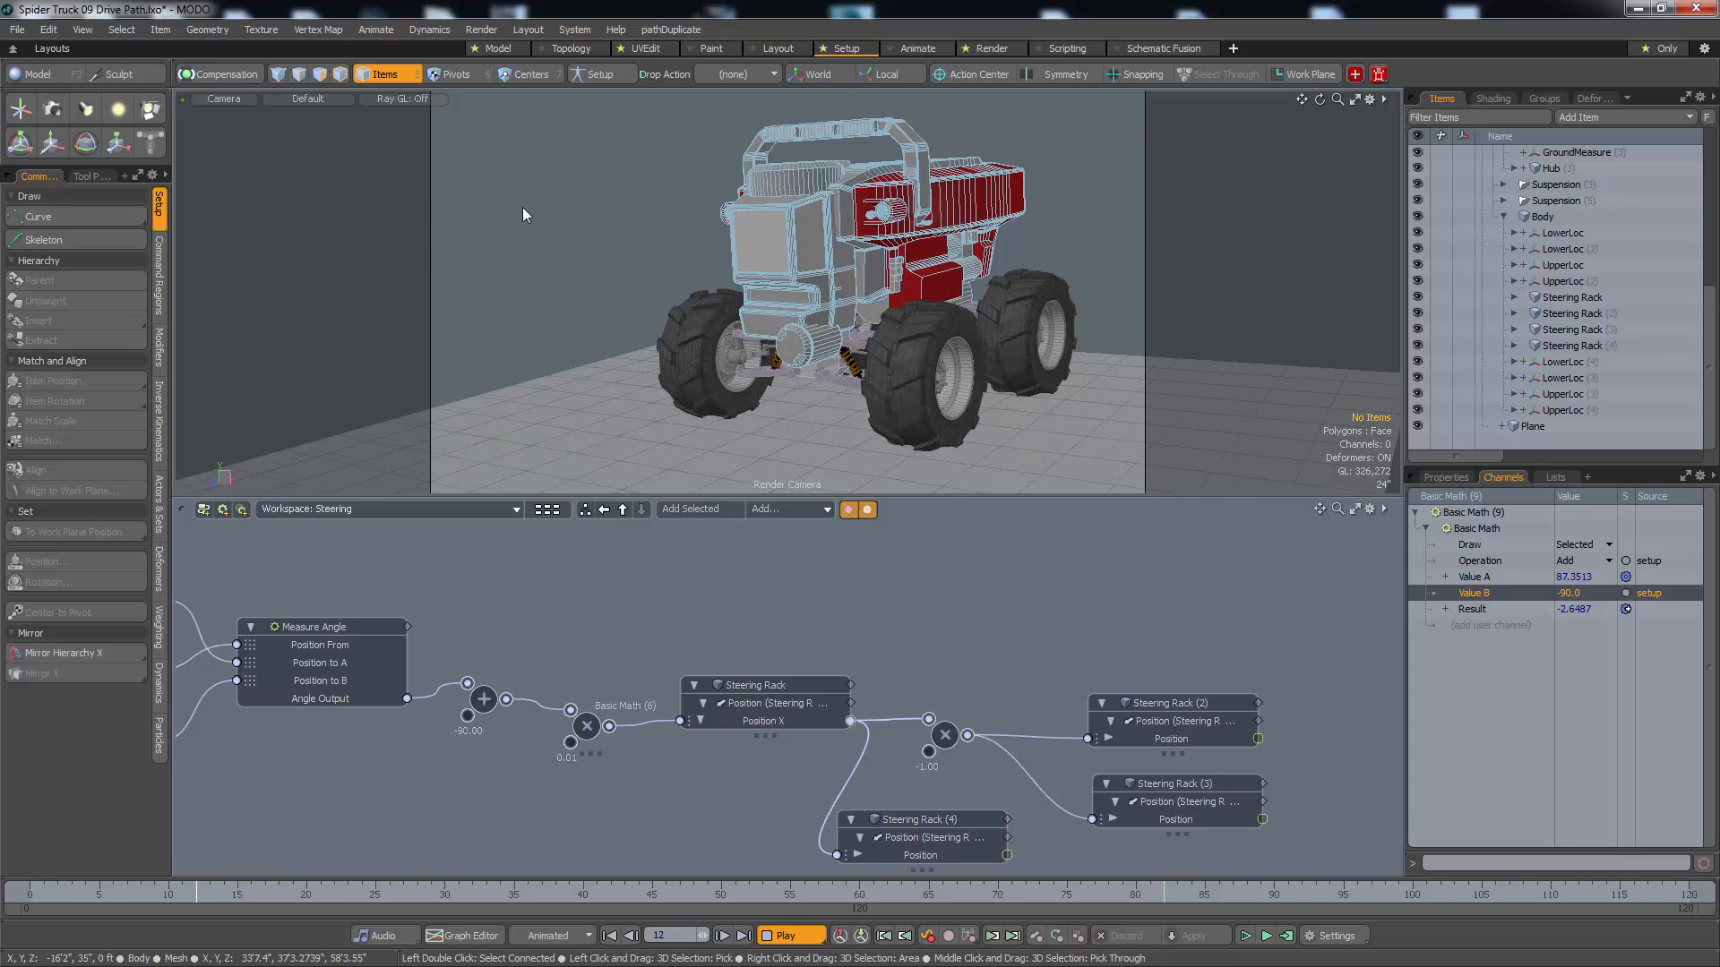
pyautogui.press('1')
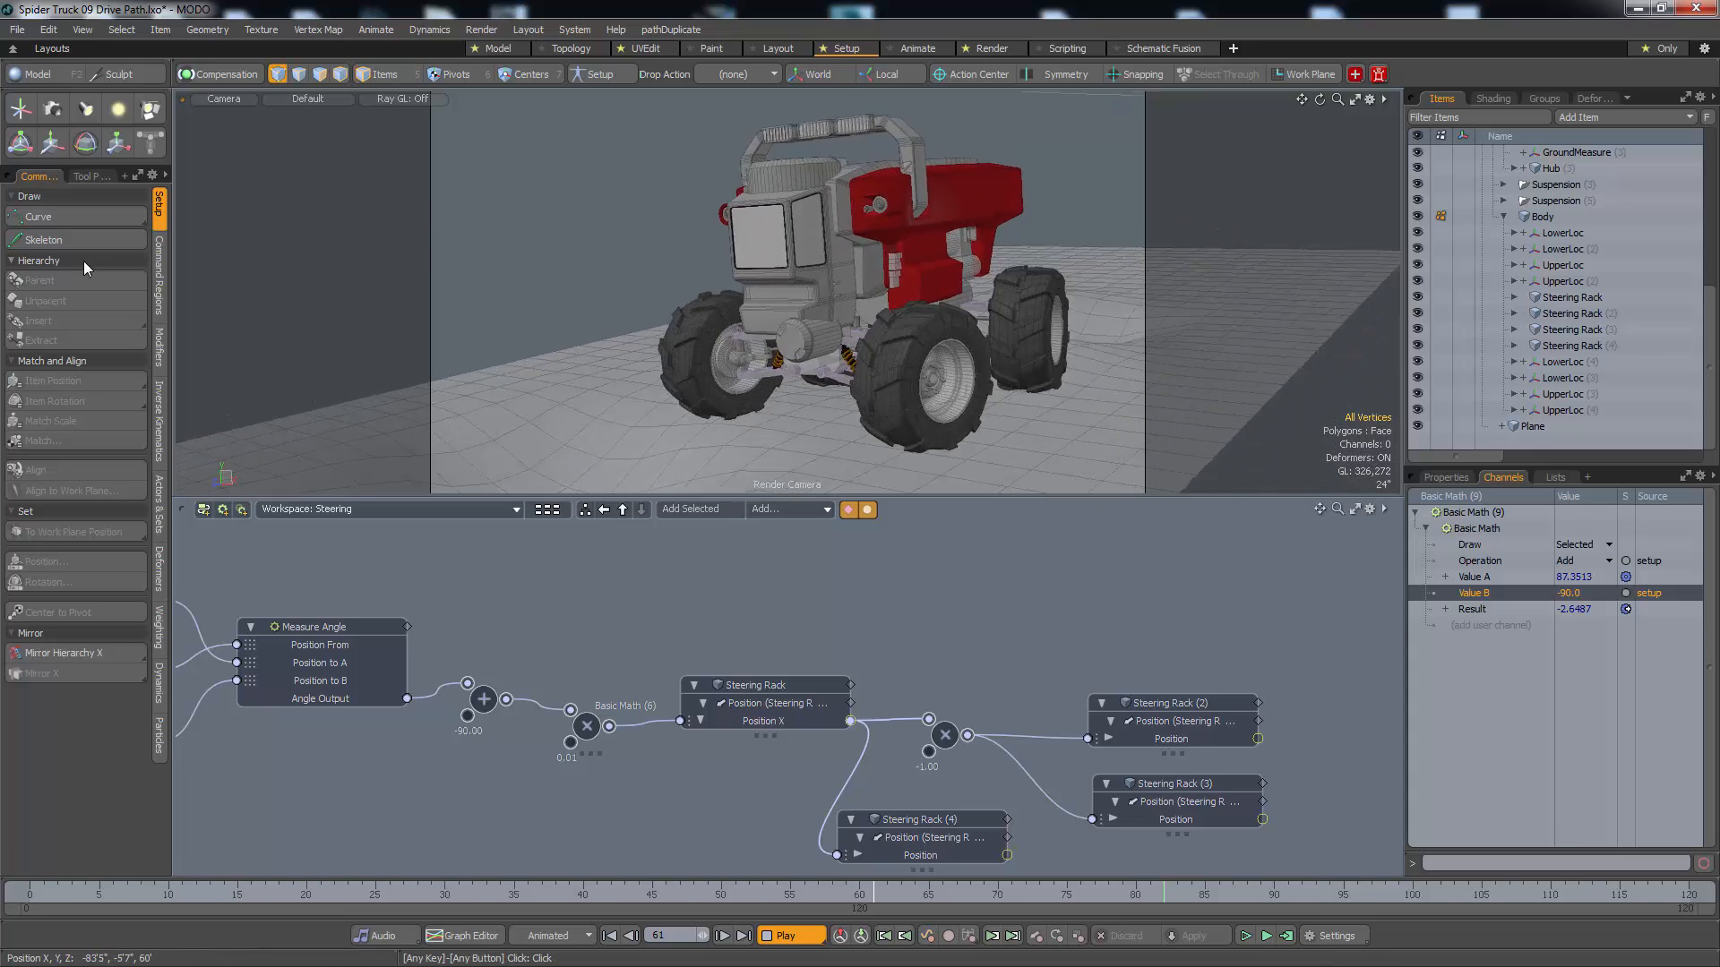